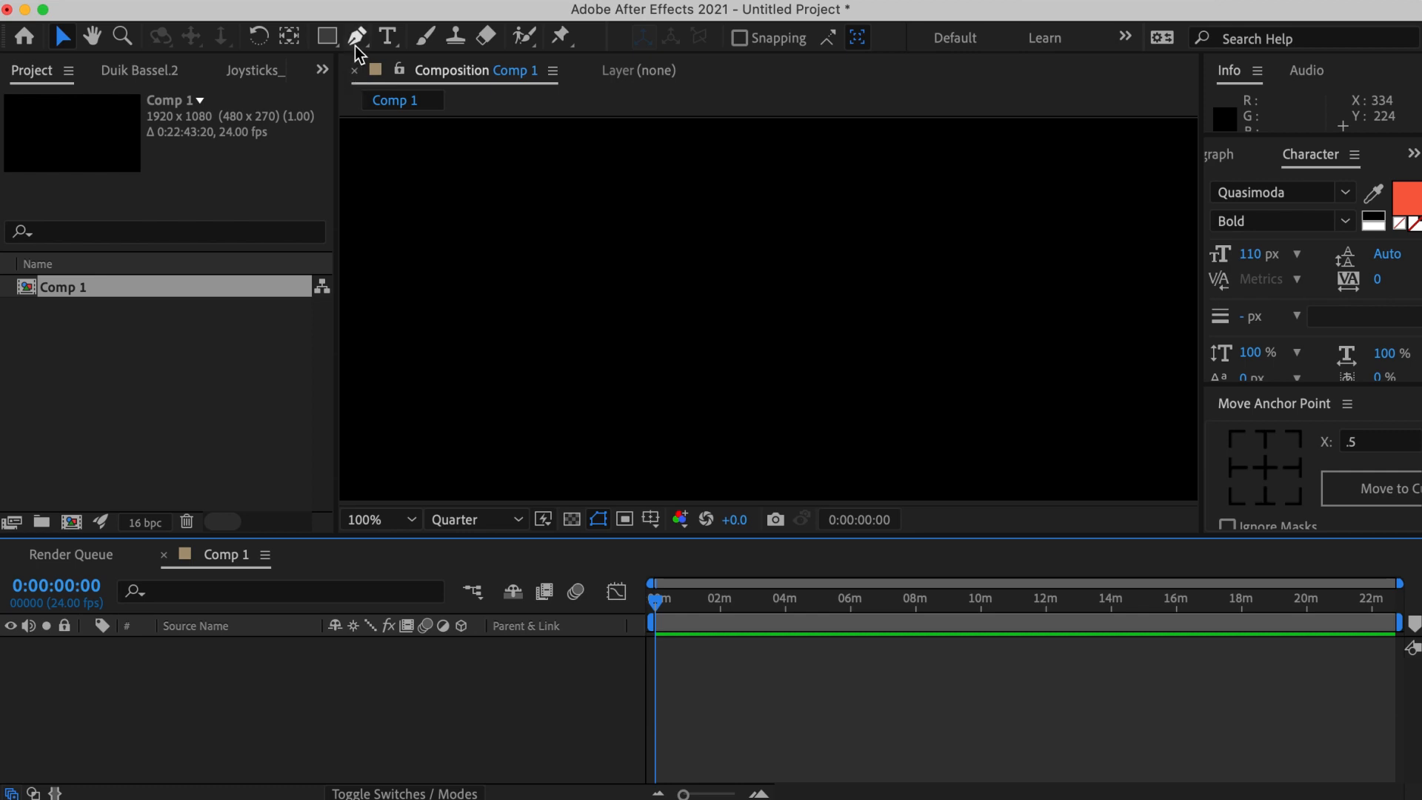
# Draw a wavy open path of four points across the composition with the Pen tool, using no fill and a 30 px FF6060 stroke.
pyautogui.click(357, 37)
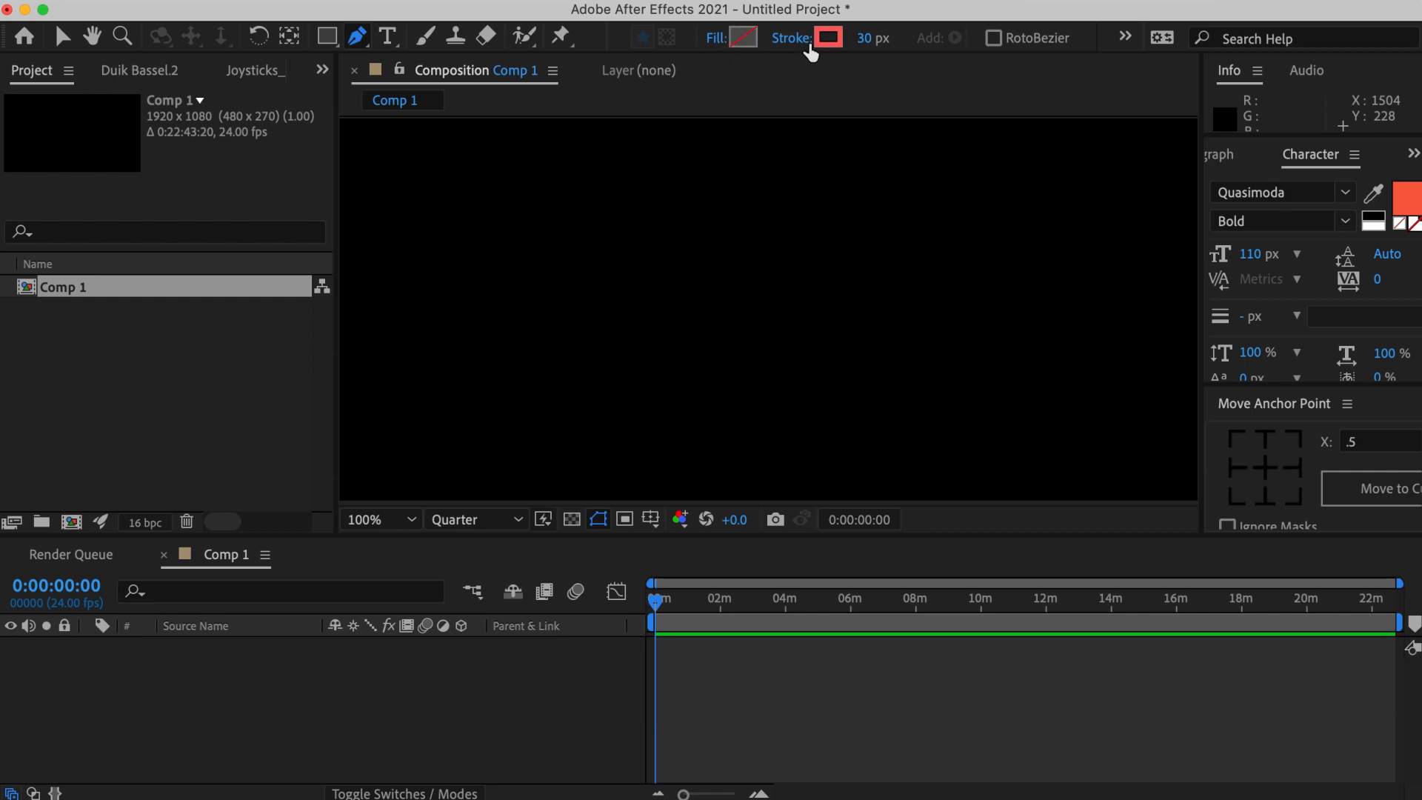
pyautogui.click(827, 37)
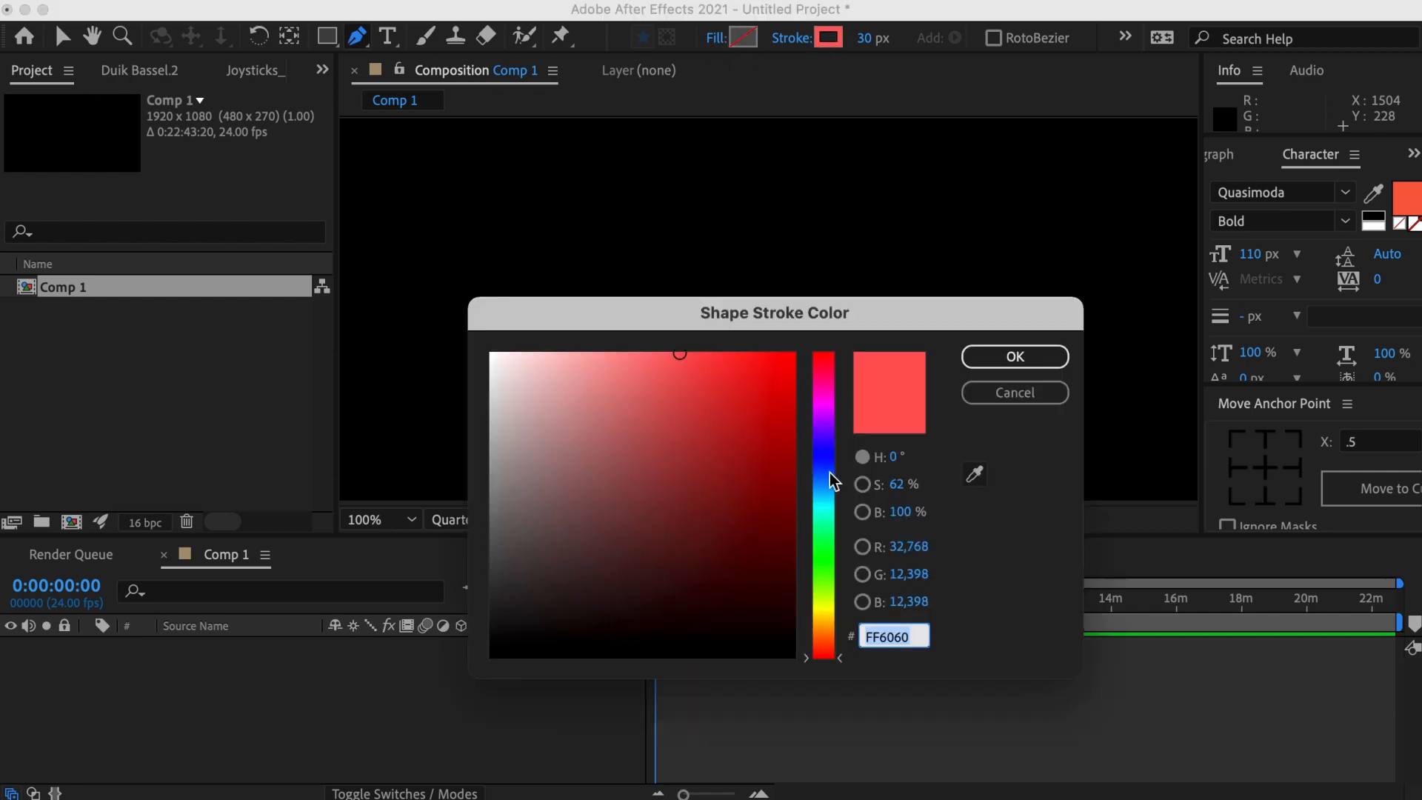
pyautogui.click(1011, 356)
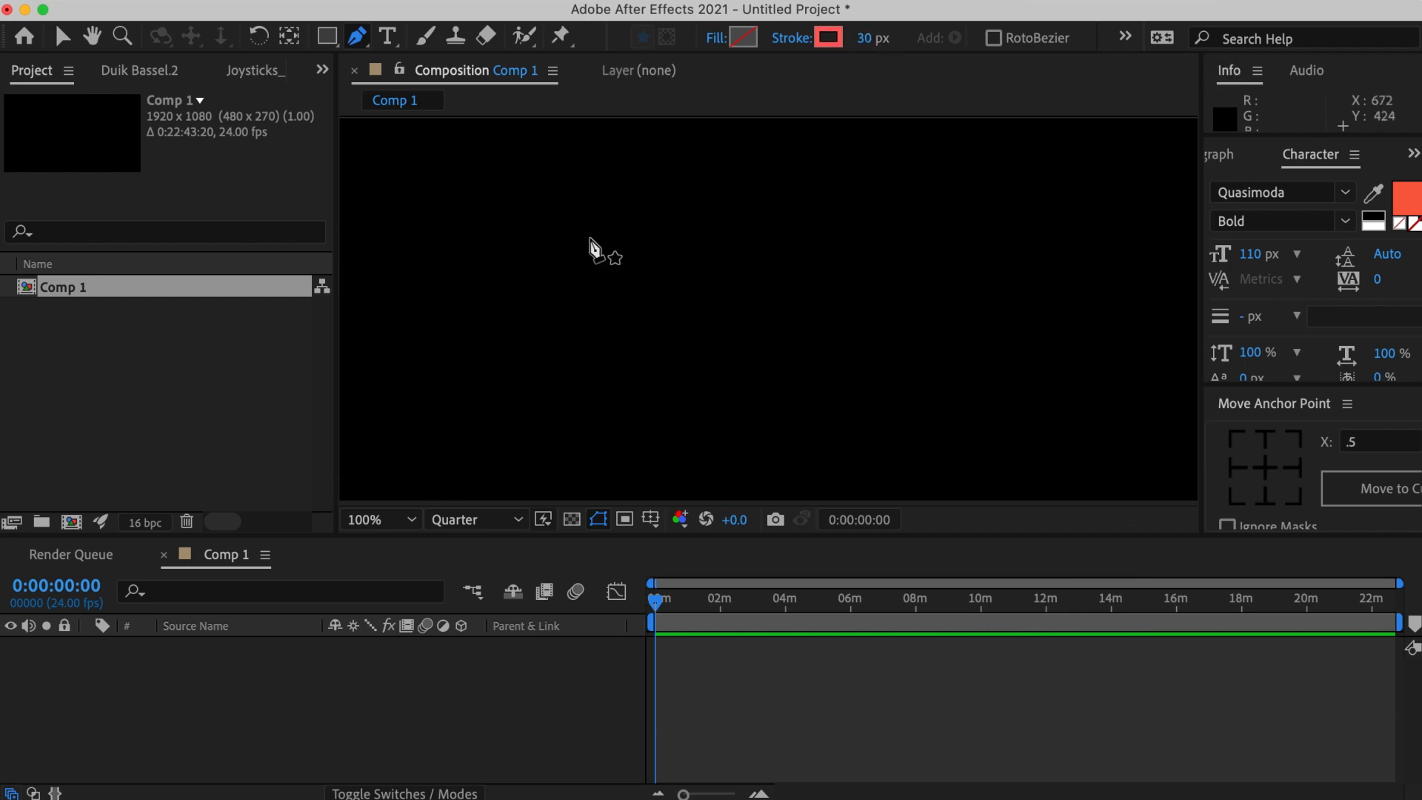
pyautogui.click(476, 396)
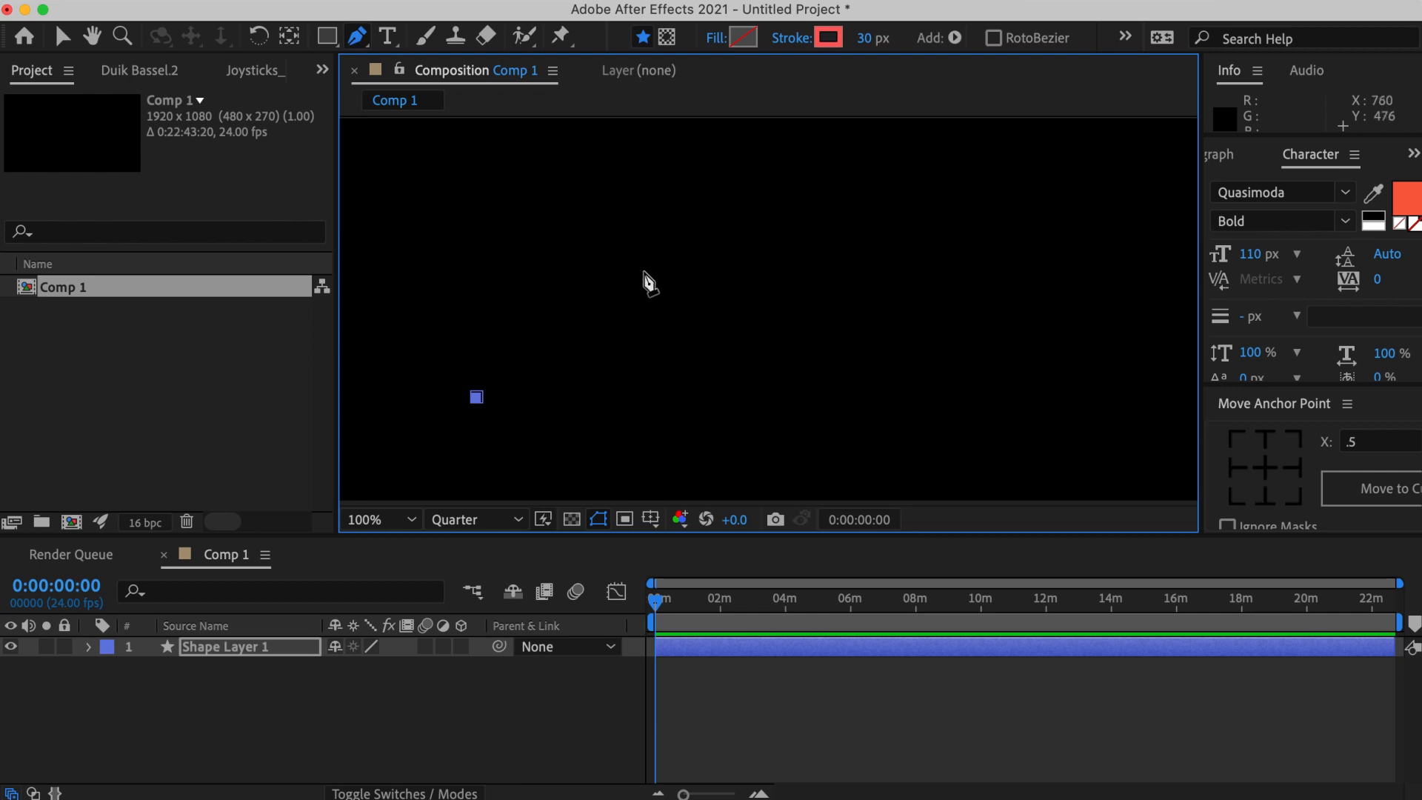
pyautogui.moveTo(576, 268); pyautogui.dragTo(643, 273)
pyautogui.moveTo(766, 312); pyautogui.dragTo(812, 280)
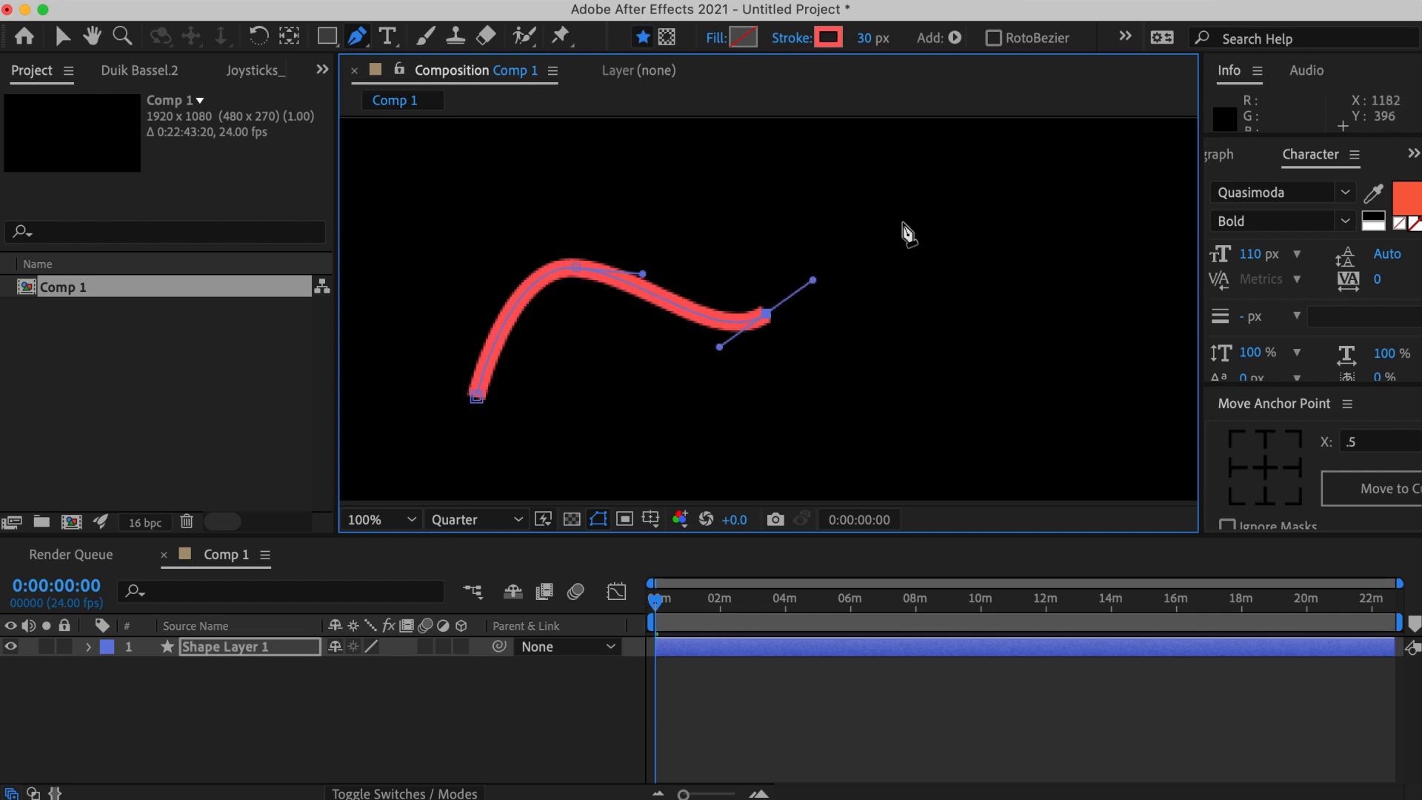
pyautogui.moveTo(949, 176); pyautogui.dragTo(1079, 212)
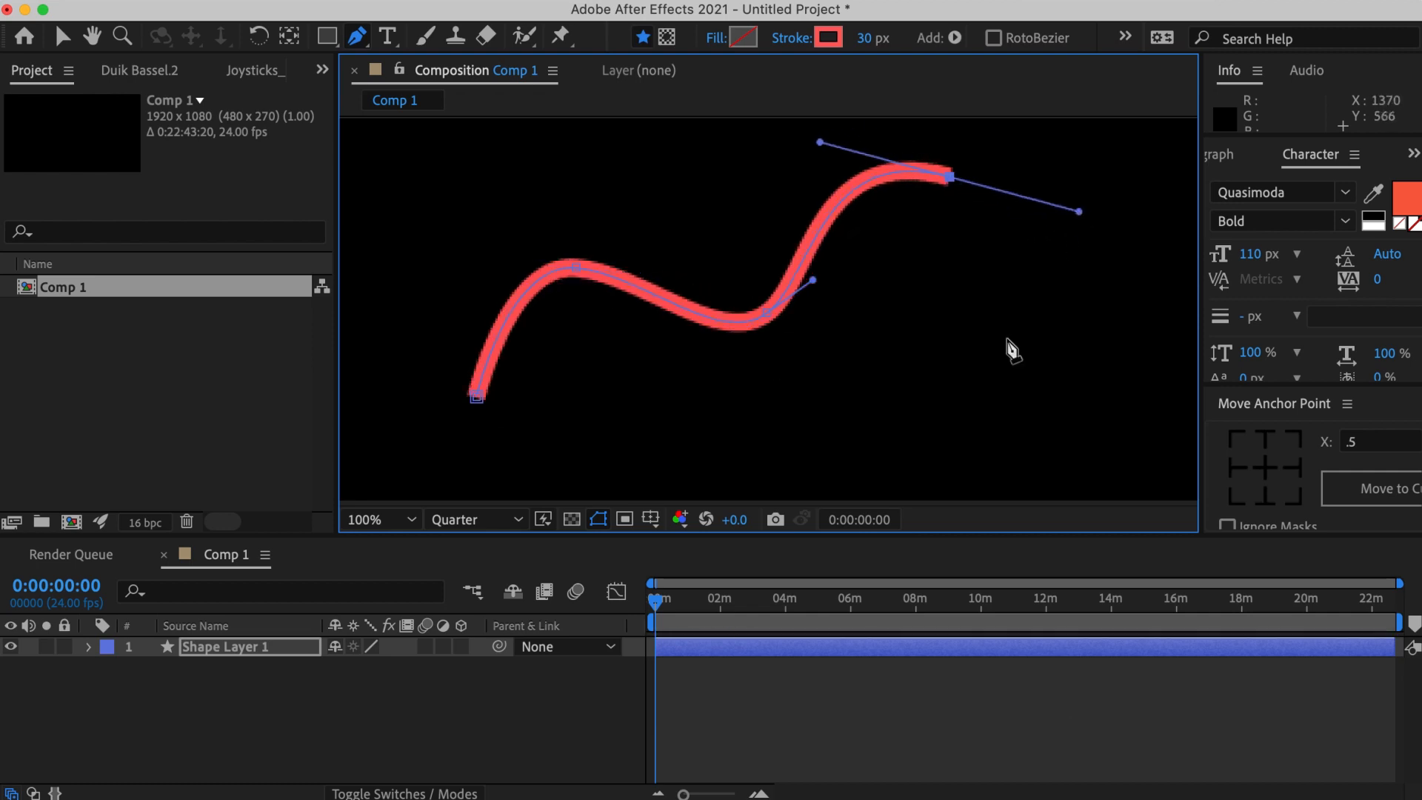
pyautogui.click(767, 708)
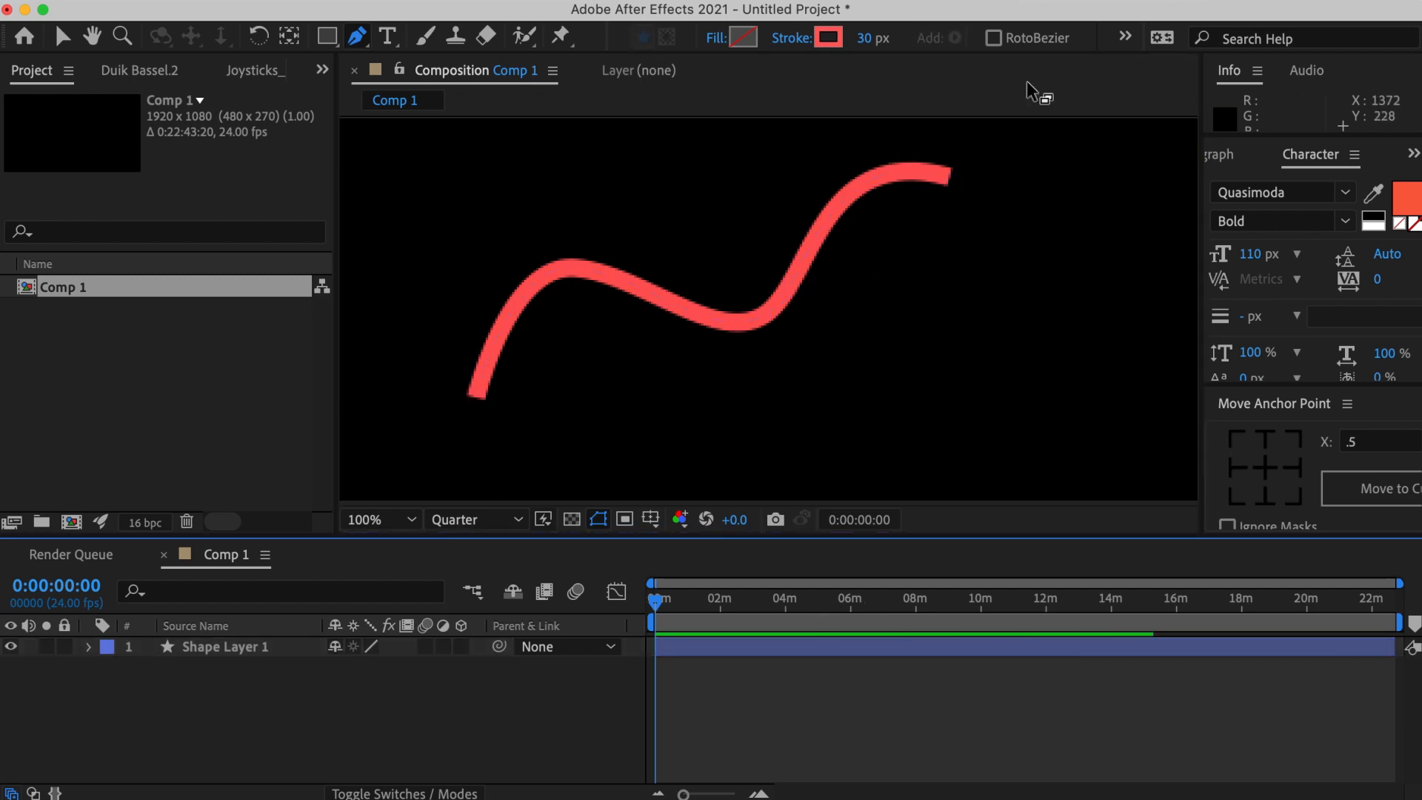
# Give the wavy line on Shape Layer 1 a solid dark blue fill.
pyautogui.click(221, 648)
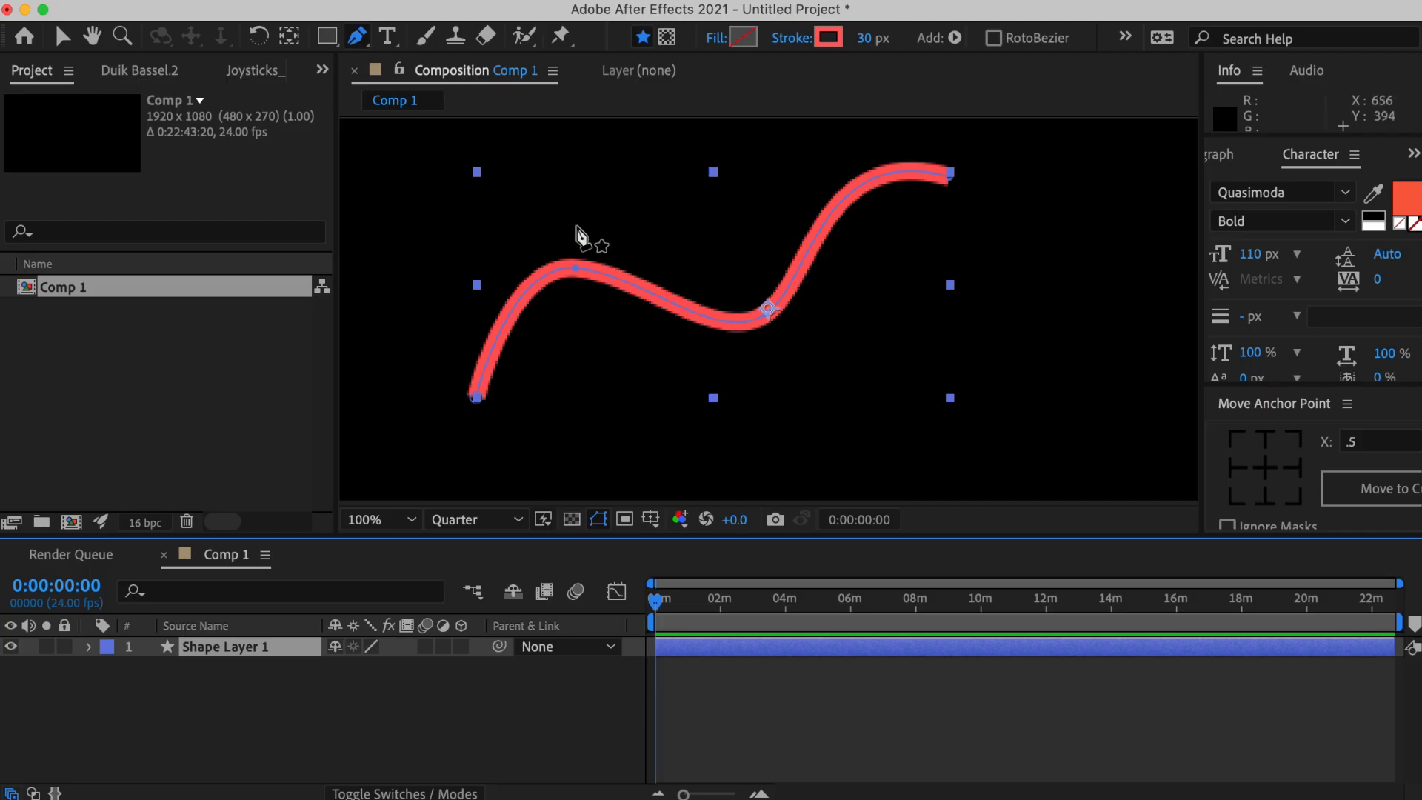
pyautogui.click(743, 42)
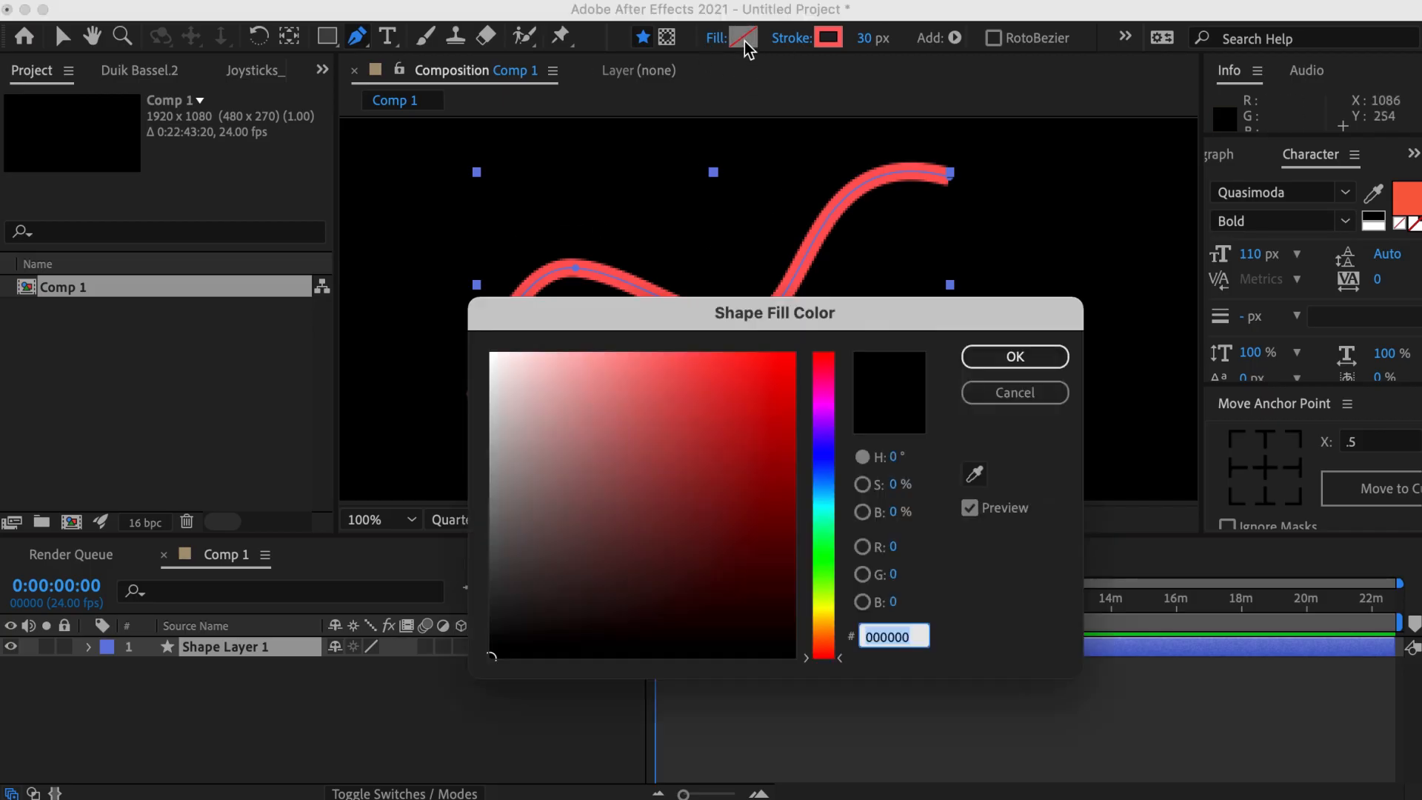
pyautogui.moveTo(645, 483)
pyautogui.mouseDown()
pyautogui.moveTo(651, 432)
pyautogui.moveTo(688, 413)
pyautogui.moveTo(711, 451)
pyautogui.mouseUp()
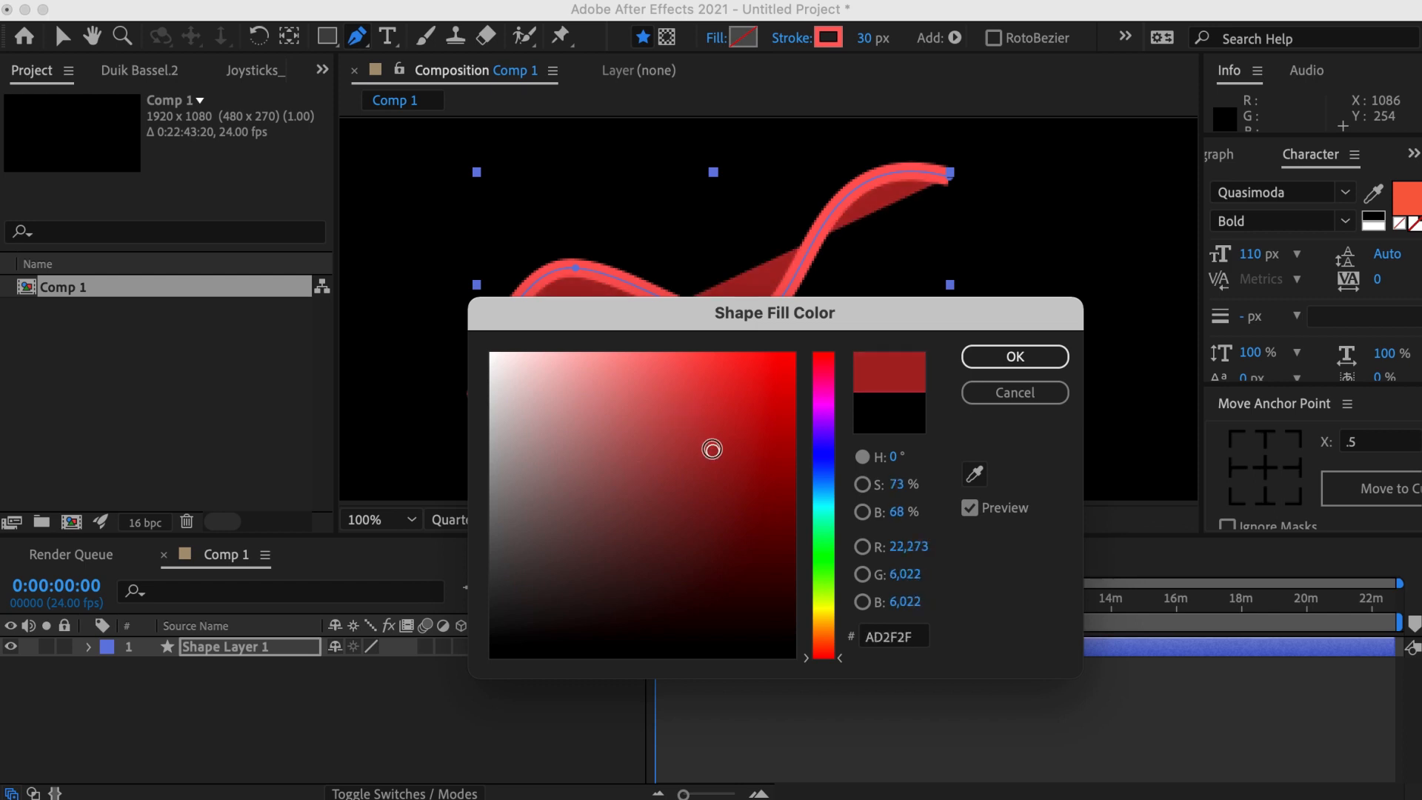
pyautogui.click(832, 453)
pyautogui.click(1007, 356)
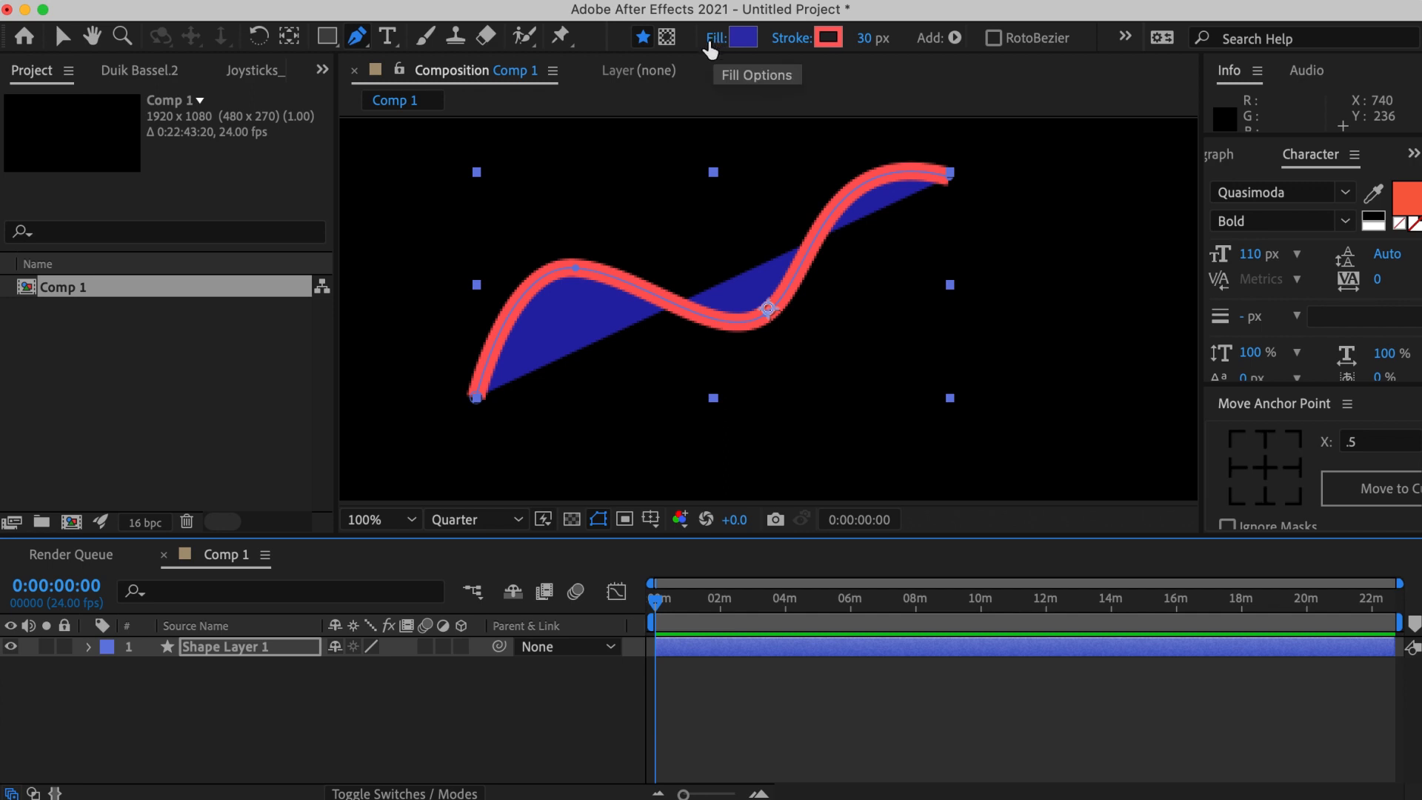
# Set the fill of the wavy line to None.
pyautogui.click(716, 38)
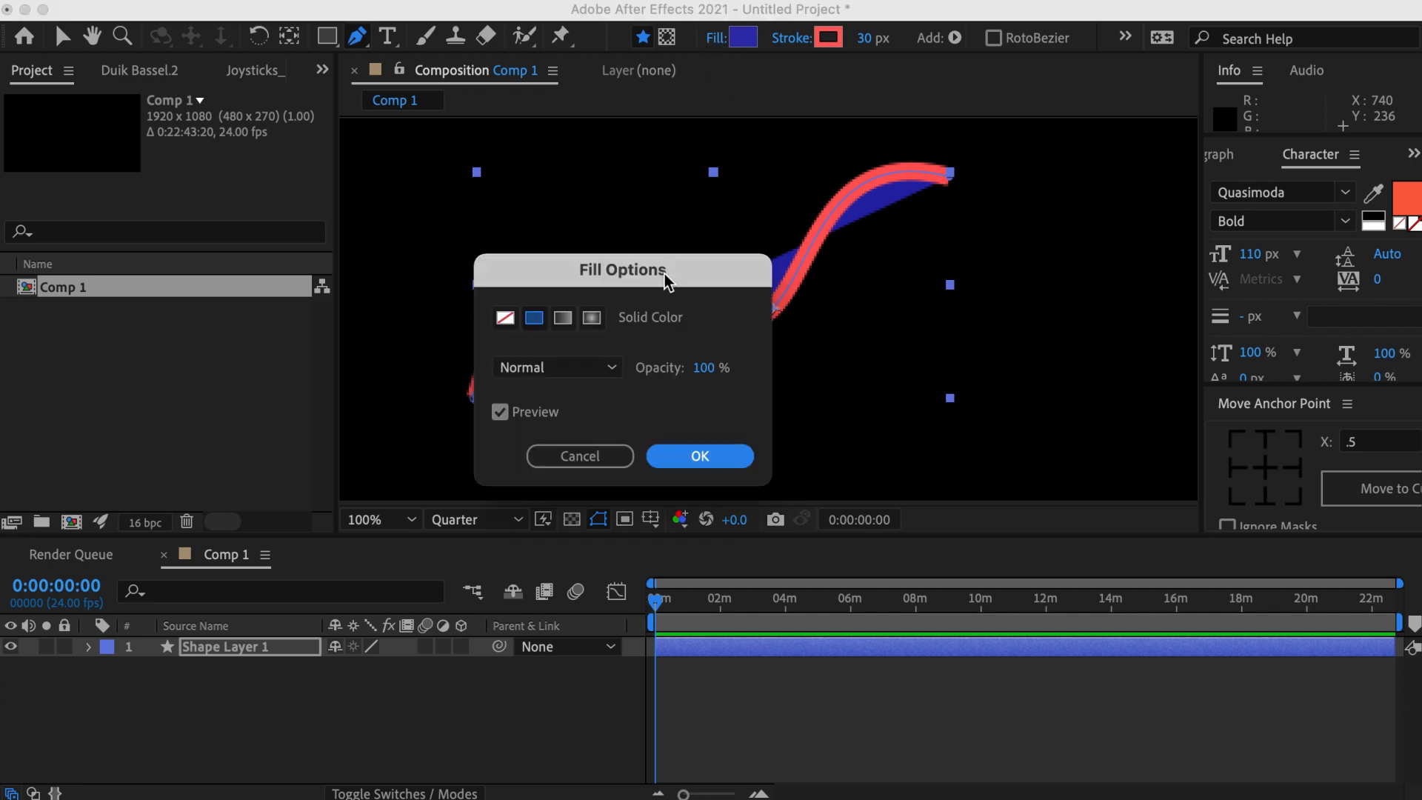
pyautogui.click(504, 319)
pyautogui.click(695, 455)
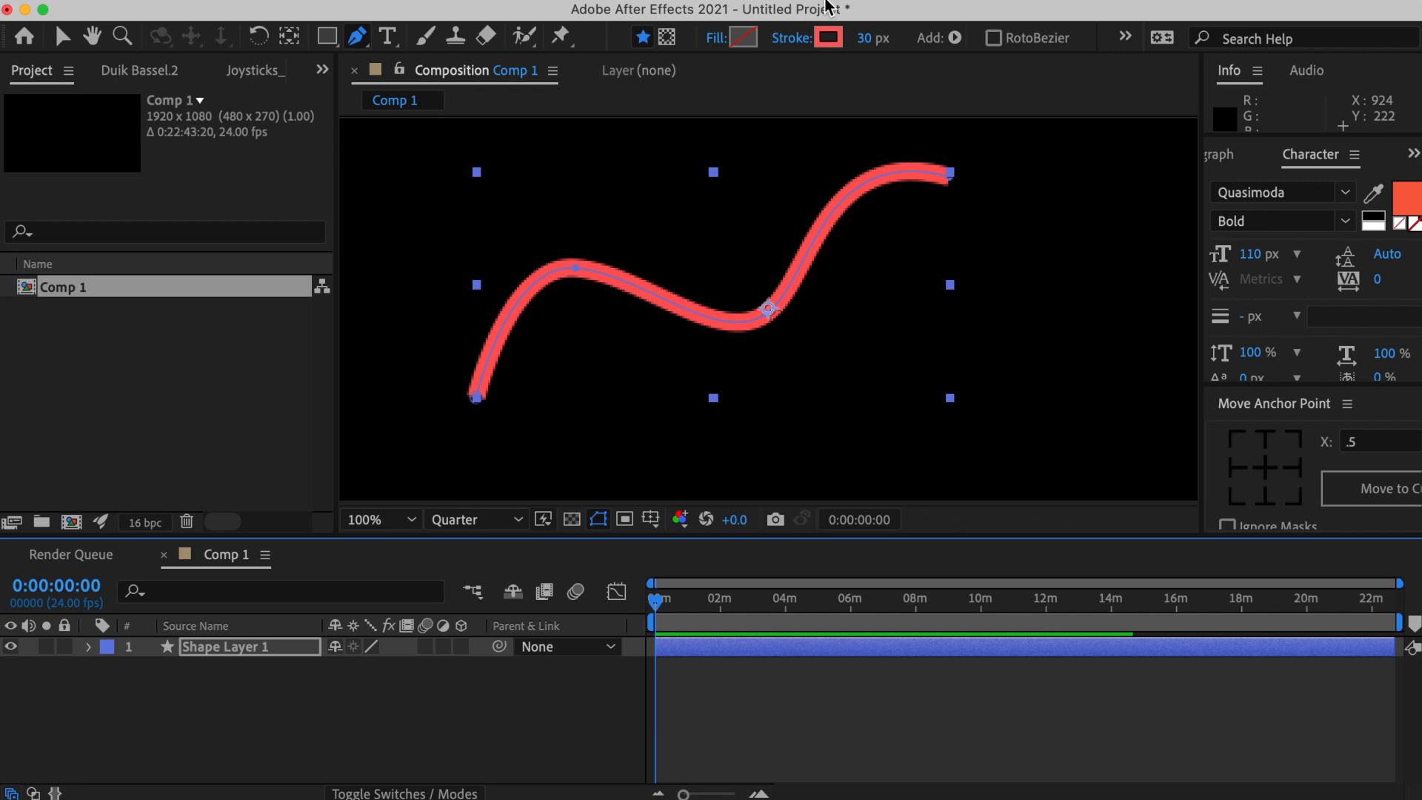
# Restore the dark blue fill on the wavy shape and set its stroke to None.
pyautogui.click(743, 38)
pyautogui.click(1011, 356)
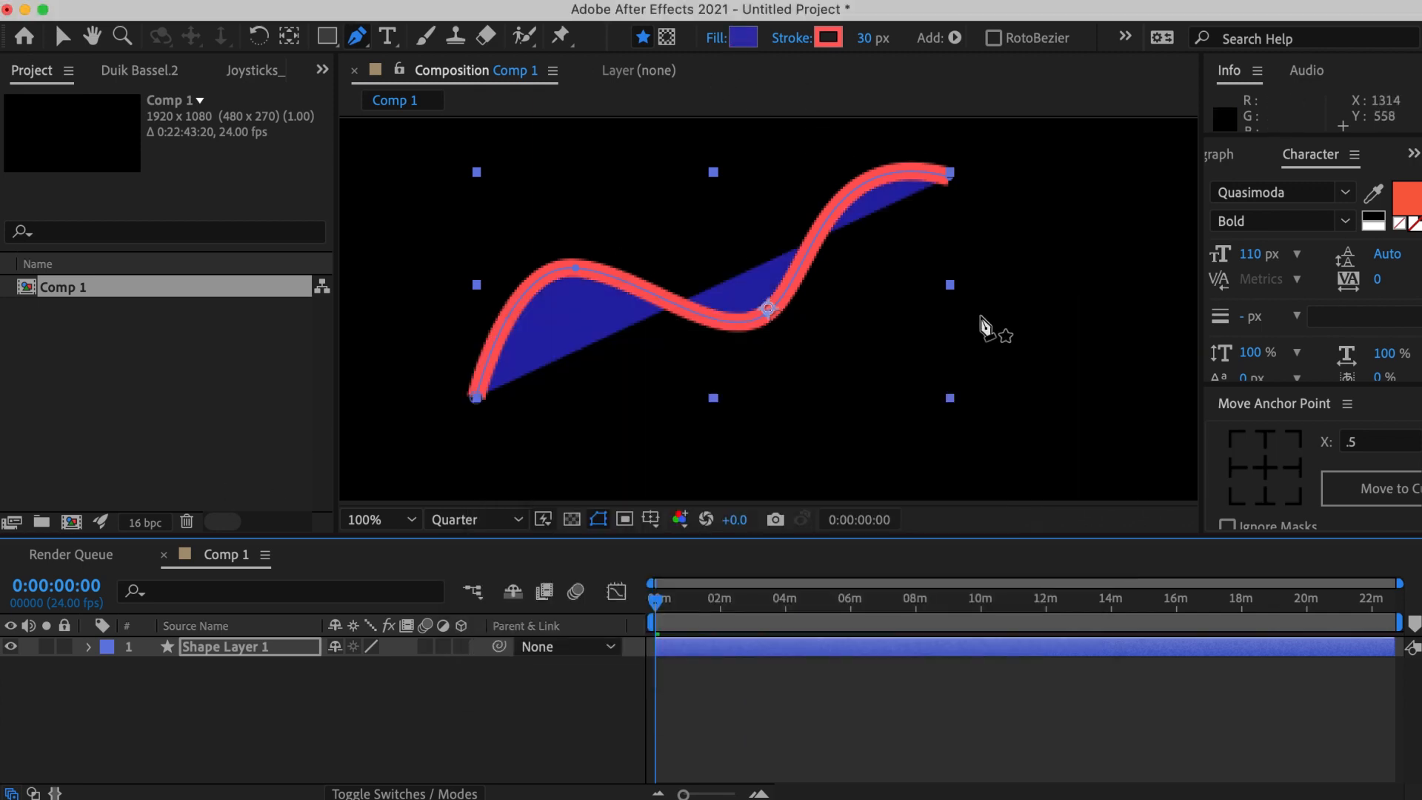
pyautogui.click(790, 39)
pyautogui.click(506, 319)
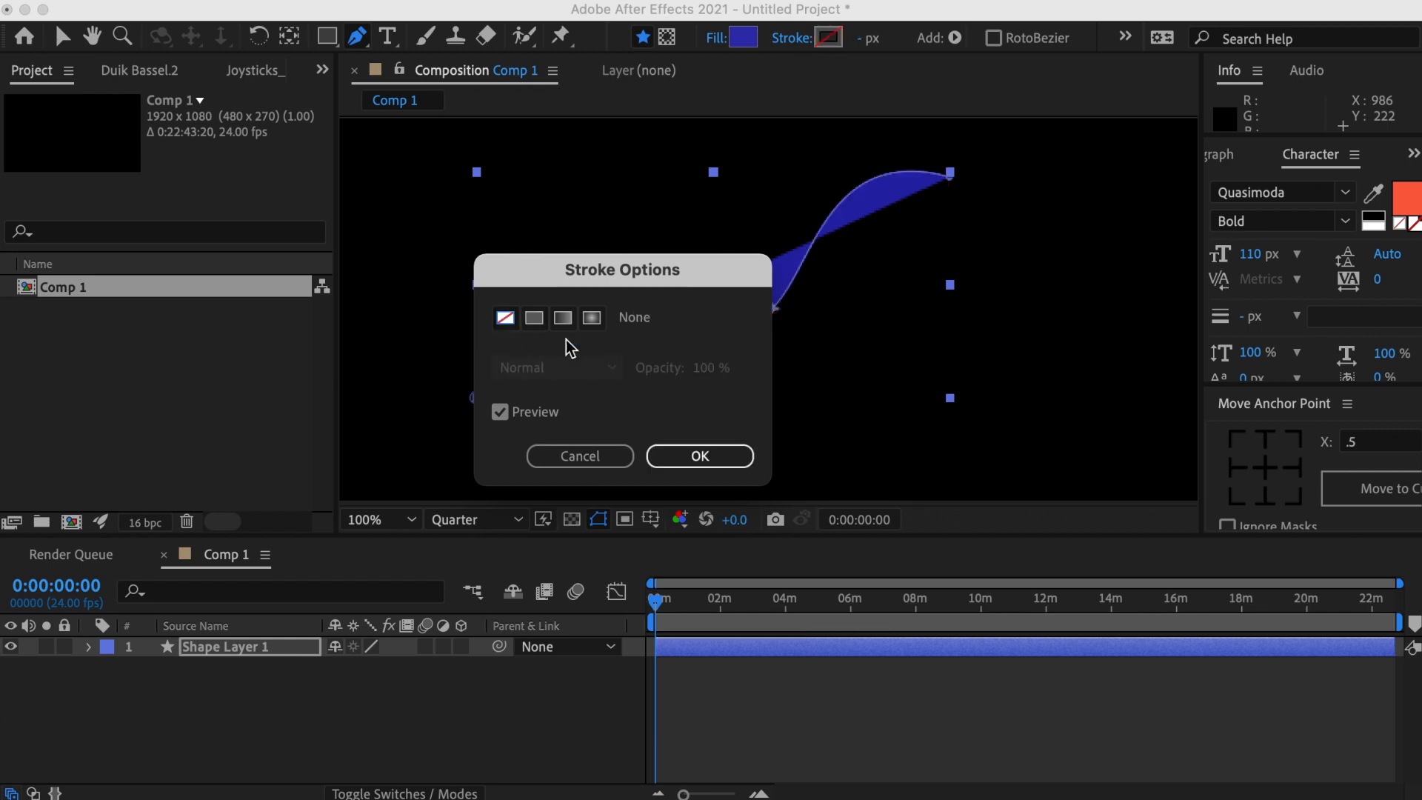
pyautogui.click(707, 457)
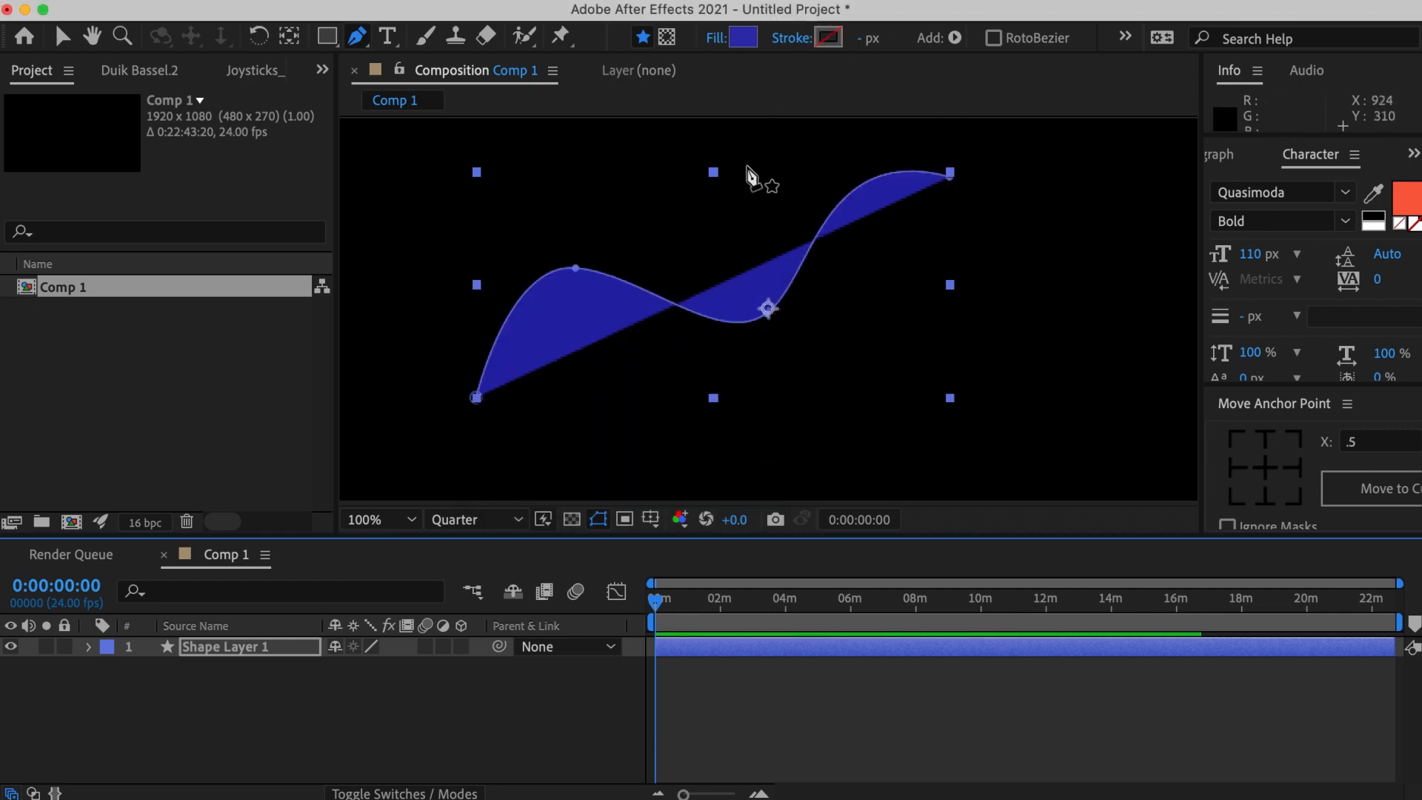
# Undo the stroke removal and the restored fill on the wavy line, and leave the layer deselected.
pyautogui.press('super+z')
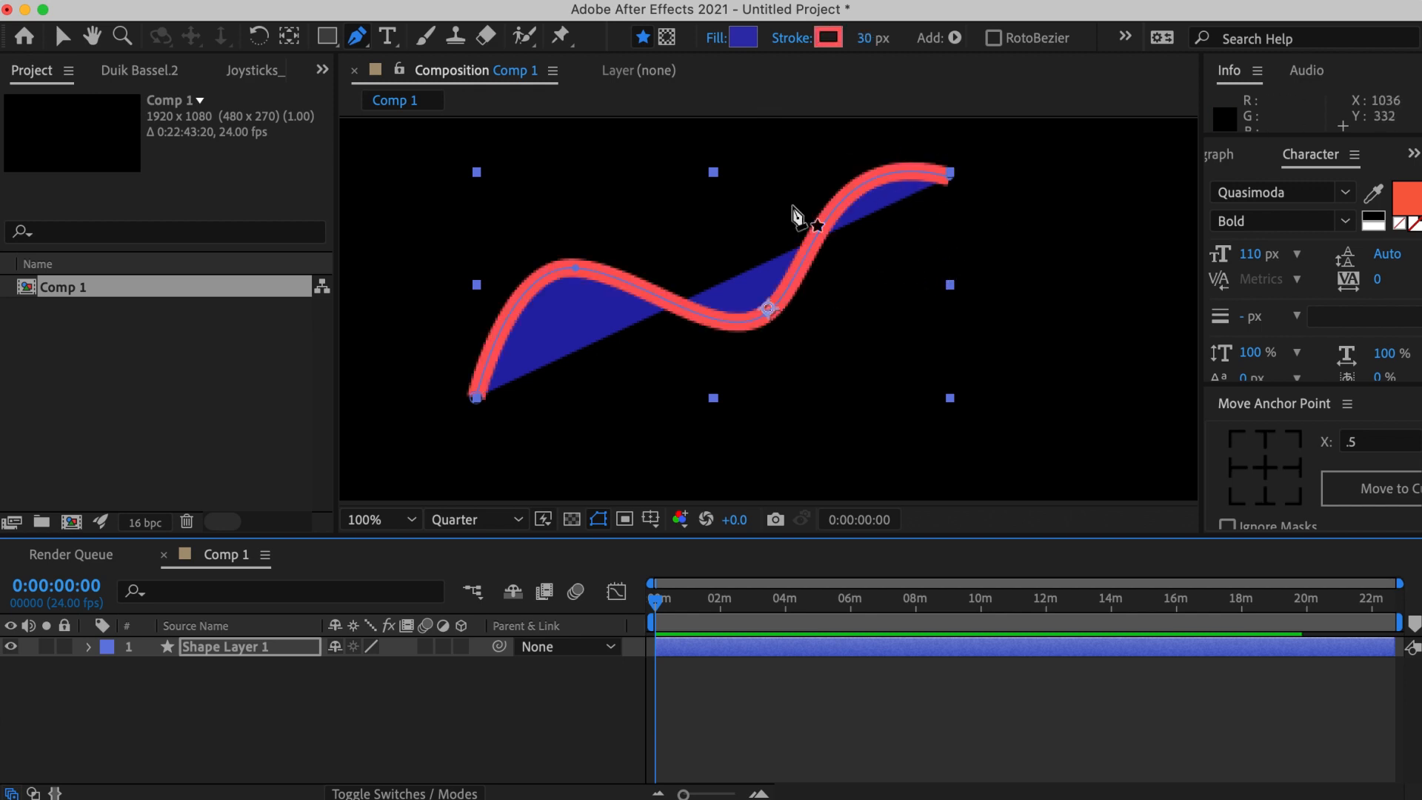
pyautogui.press('super+z')
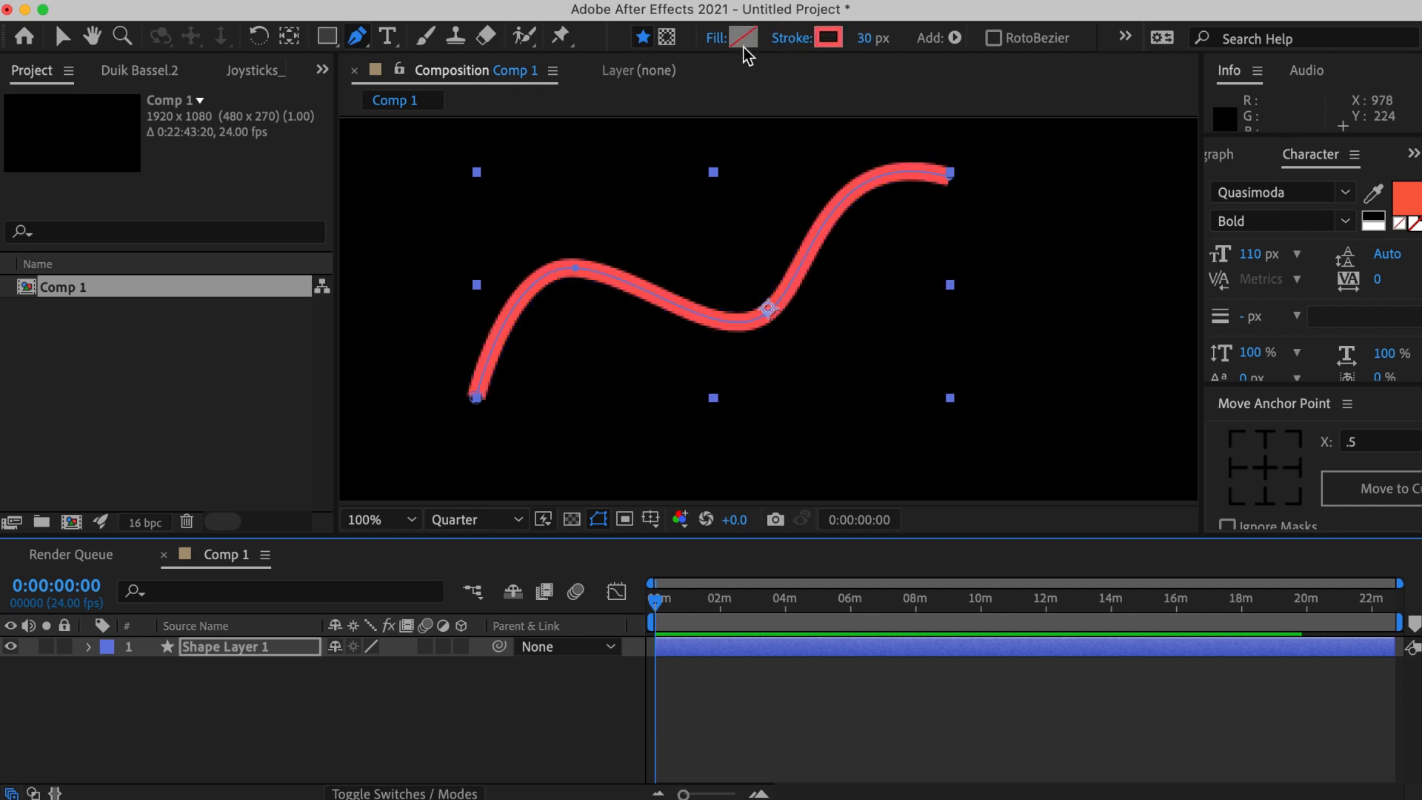
pyautogui.click(791, 703)
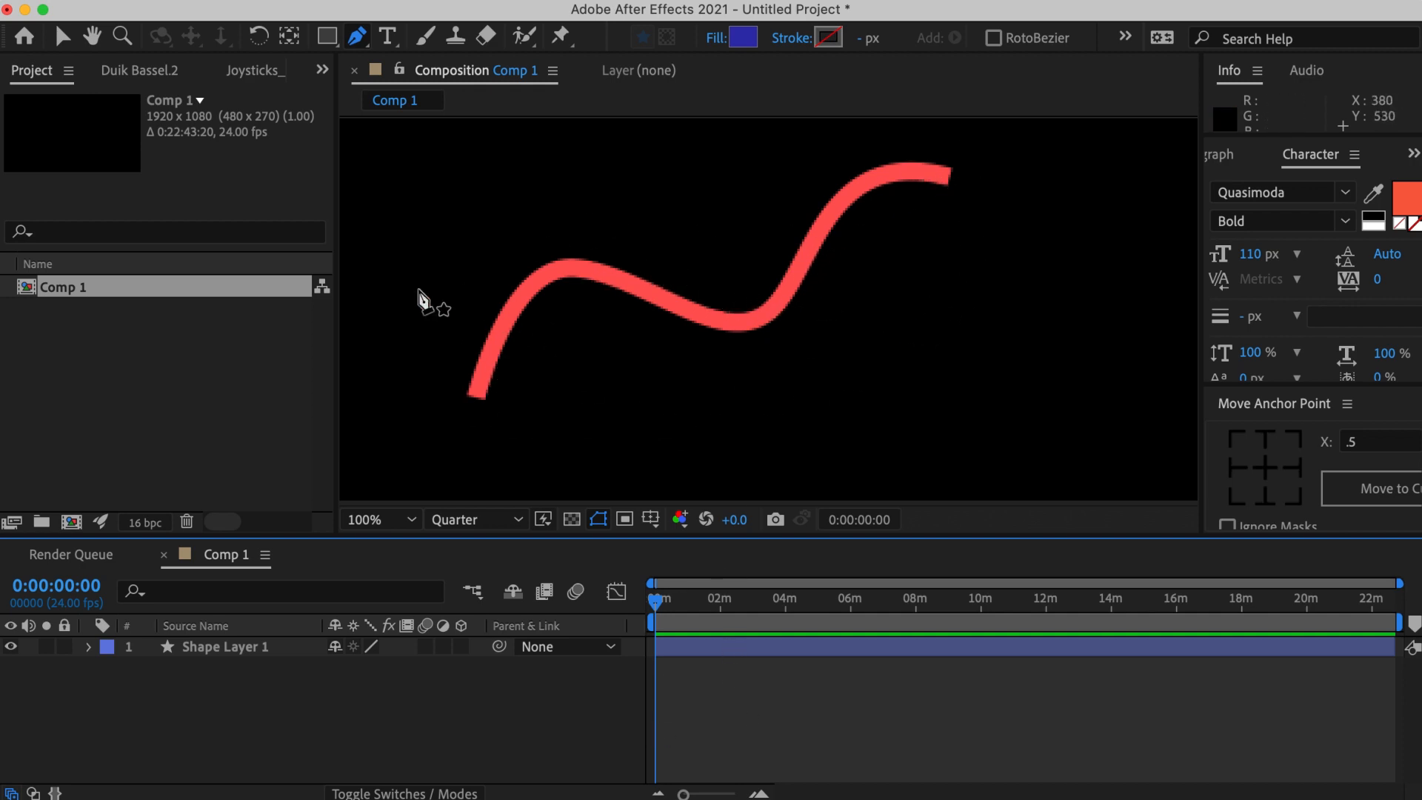
pyautogui.click(682, 650)
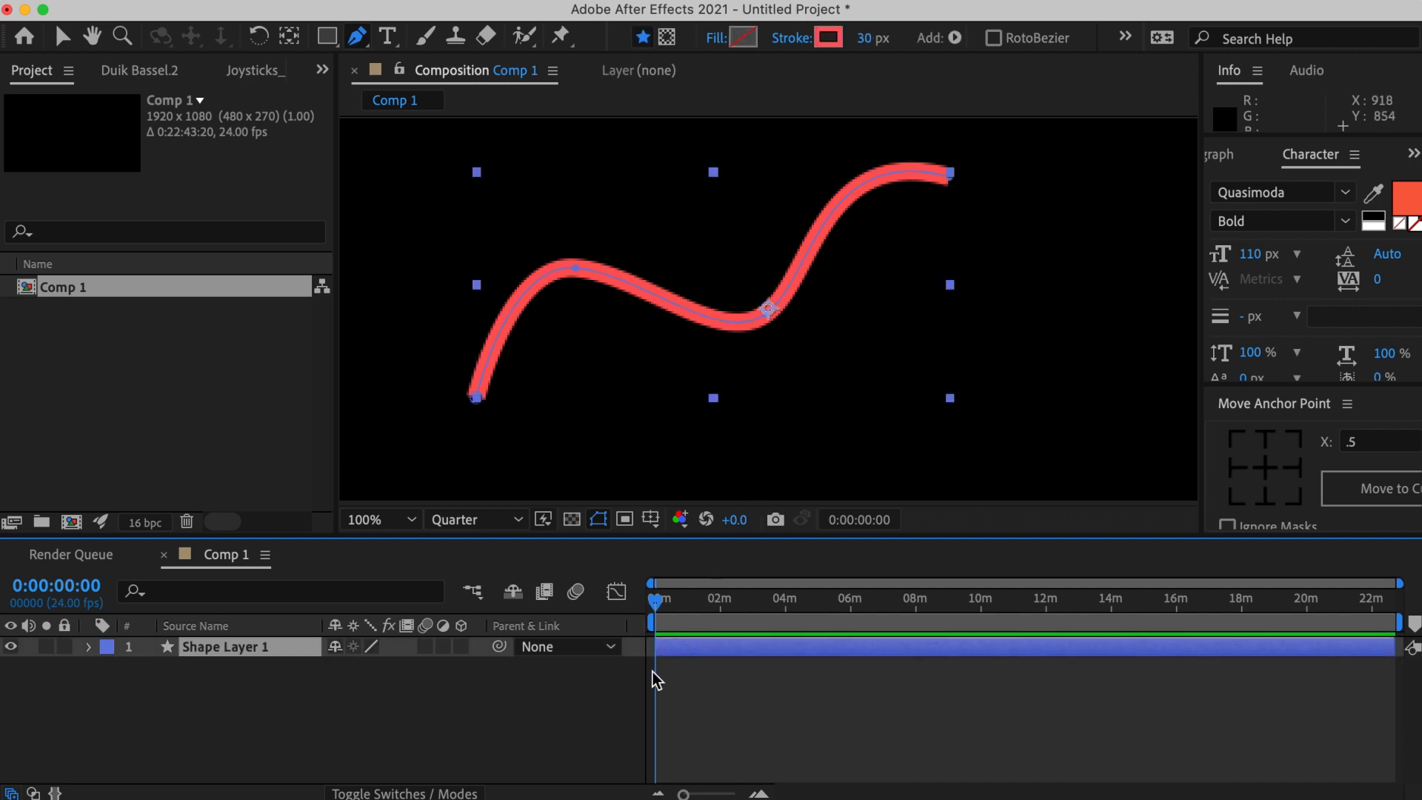
pyautogui.click(702, 702)
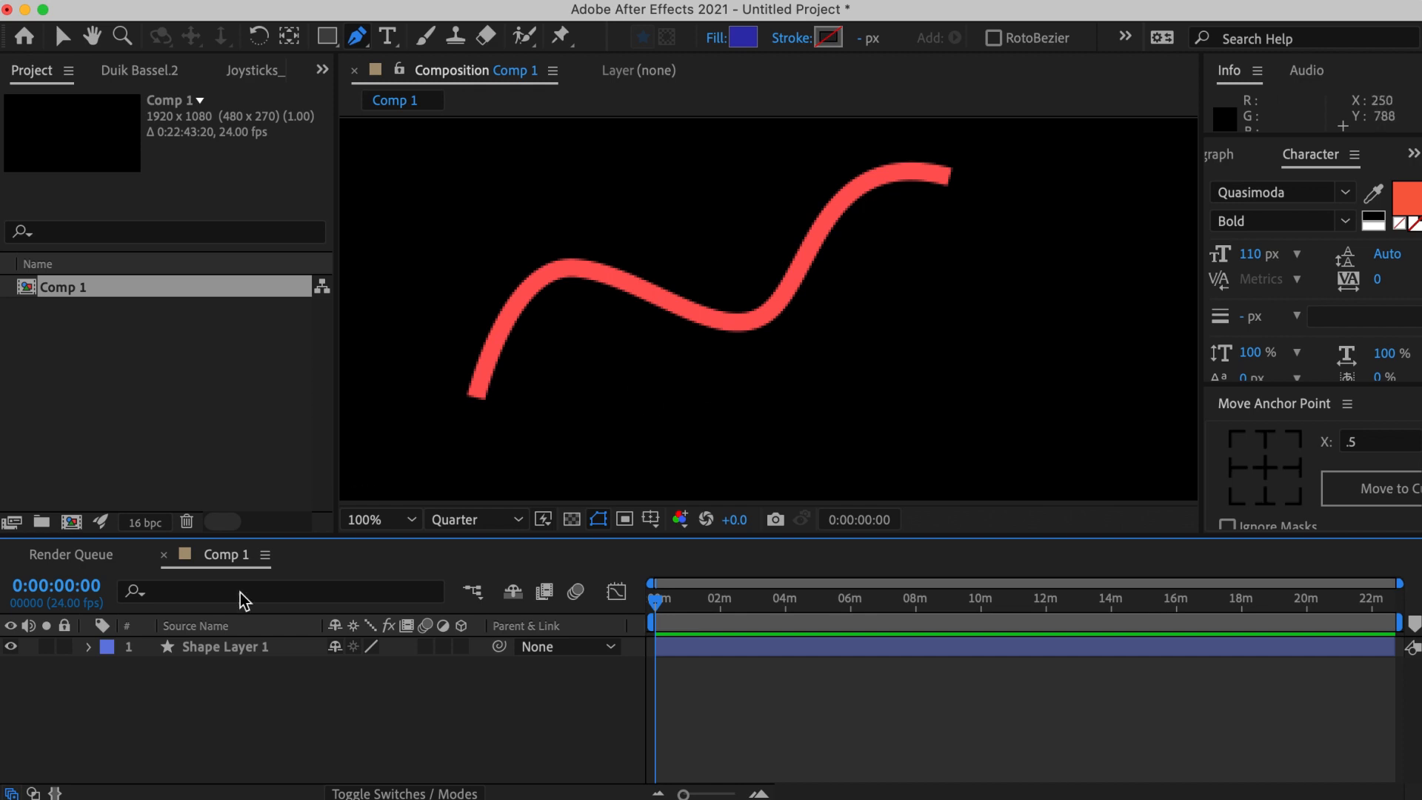
# Hide Shape Layer 1 and draw a closed, rounded five-point shape with the Pen tool, using a dark blue fill and no stroke.
pyautogui.click(11, 647)
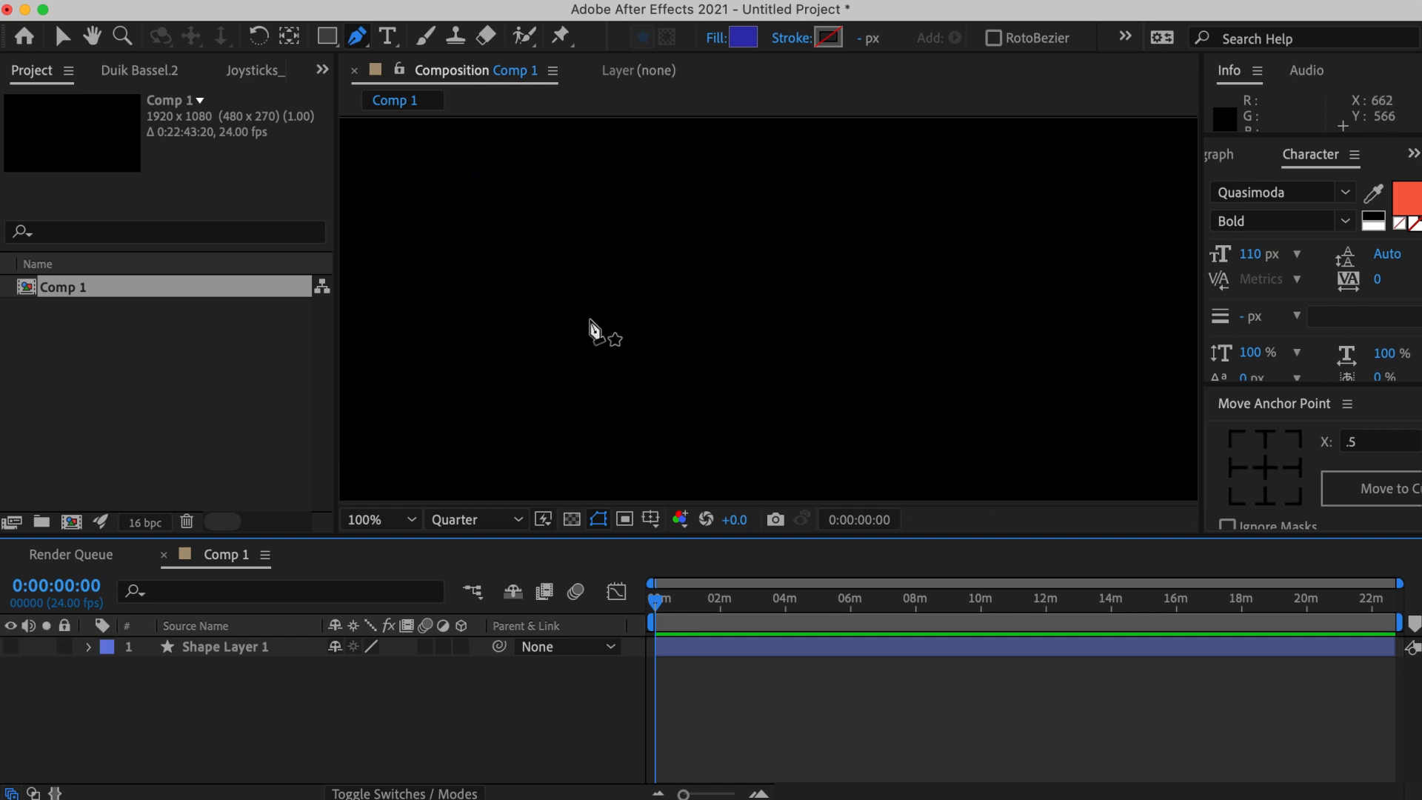
pyautogui.moveTo(503, 289); pyautogui.dragTo(514, 318)
pyautogui.moveTo(641, 359); pyautogui.dragTo(705, 328)
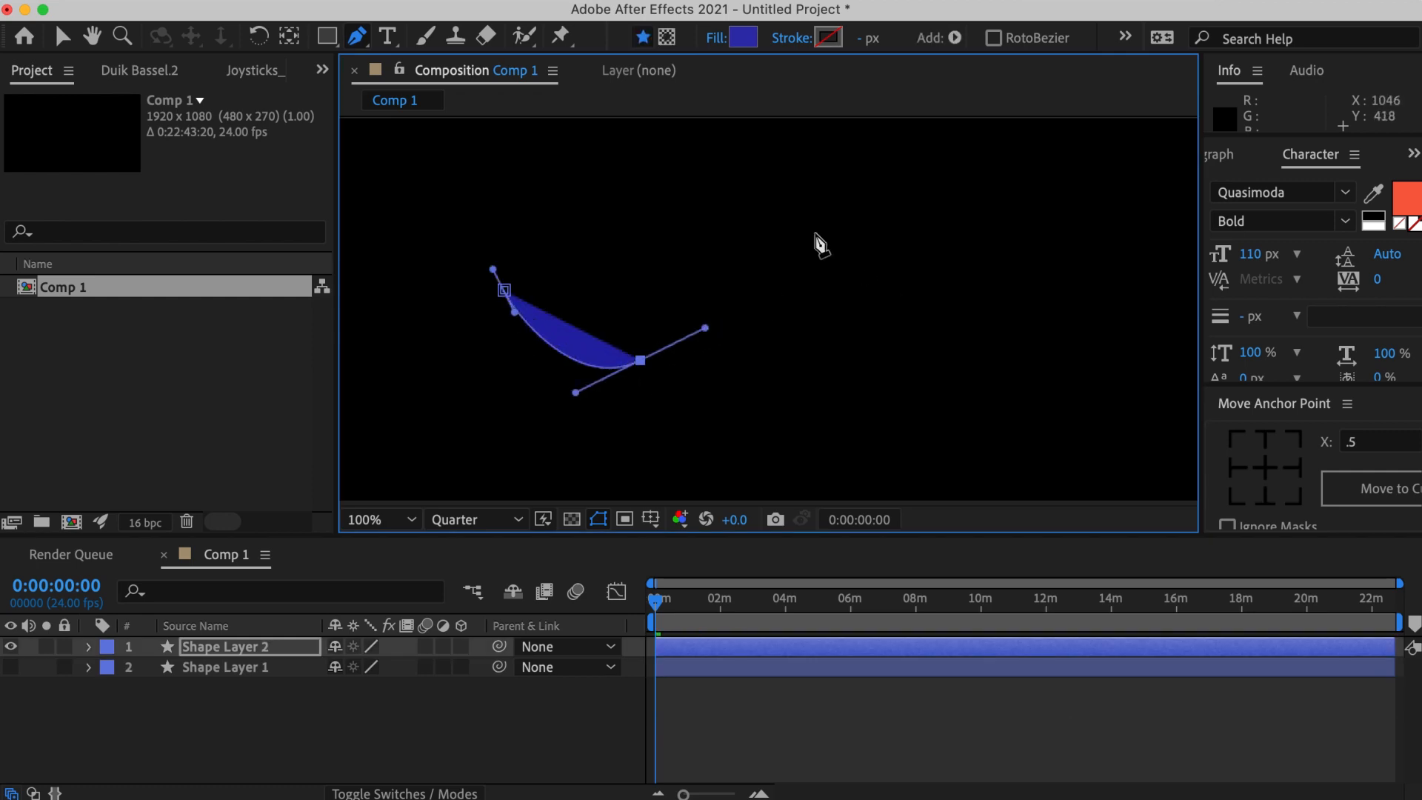
pyautogui.moveTo(871, 220); pyautogui.dragTo(835, 171)
pyautogui.moveTo(710, 159); pyautogui.dragTo(598, 151)
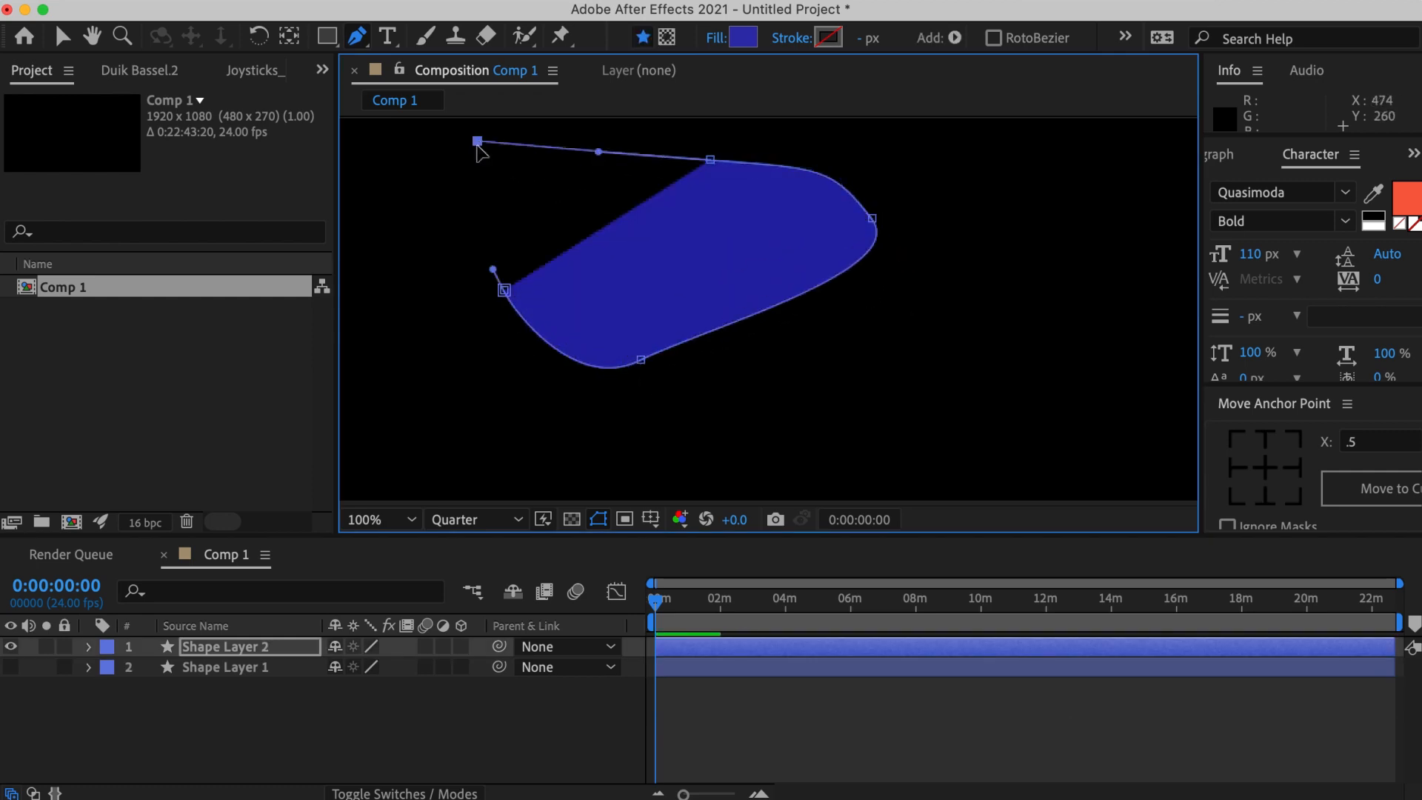
pyautogui.moveTo(478, 141); pyautogui.dragTo(477, 191)
pyautogui.moveTo(477, 141); pyautogui.dragTo(449, 173)
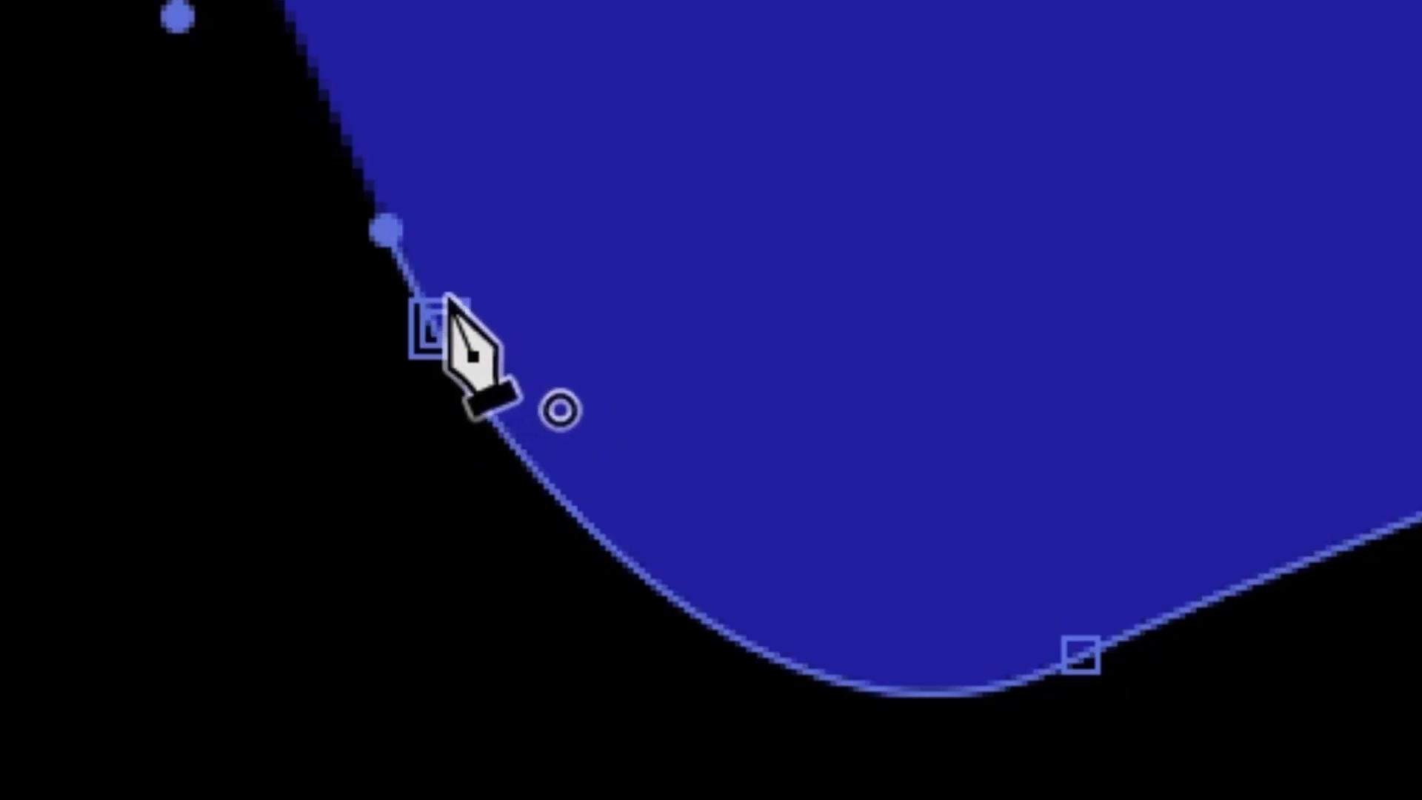
pyautogui.click(428, 326)
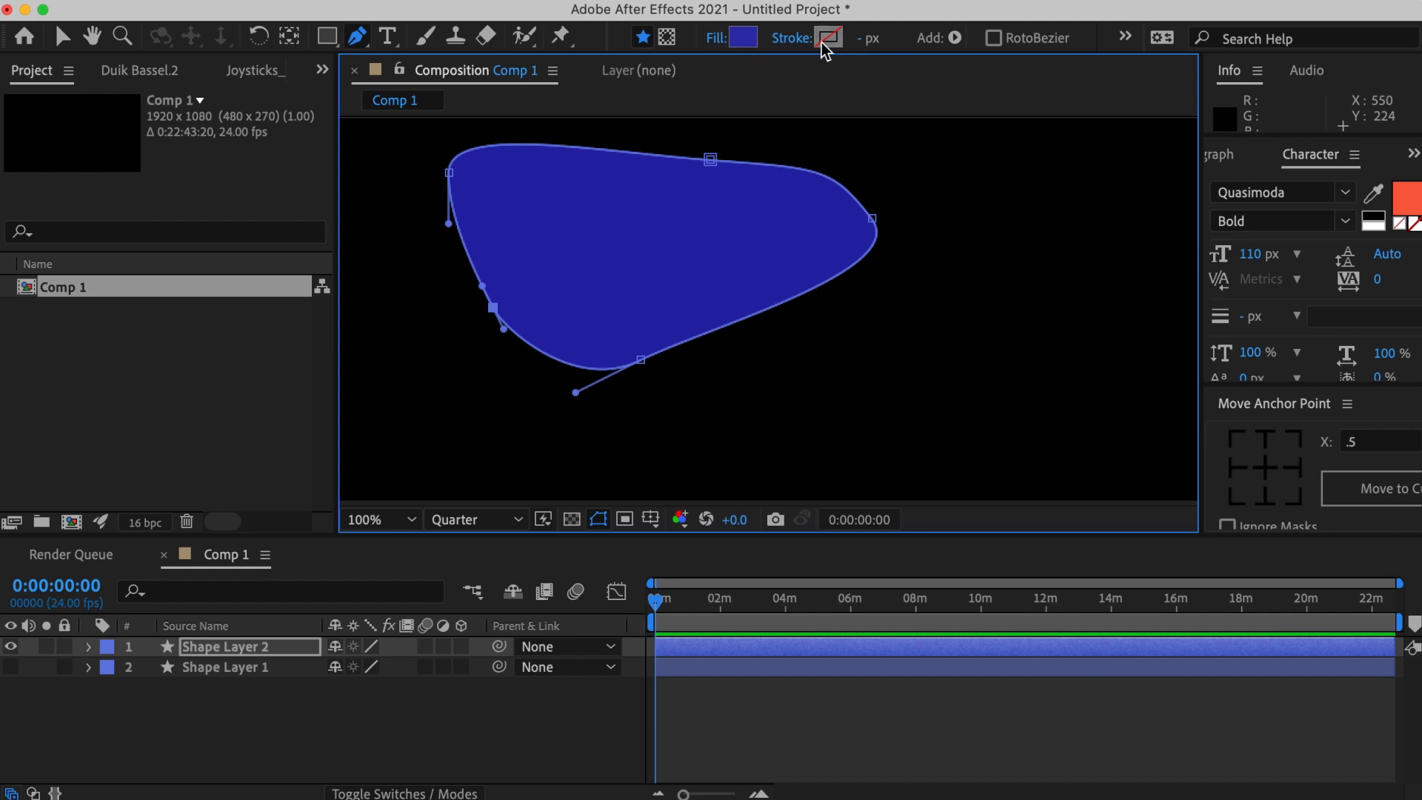
# Add a 30 px red stroke around the closed blue shape.
pyautogui.click(828, 37)
pyautogui.click(1020, 360)
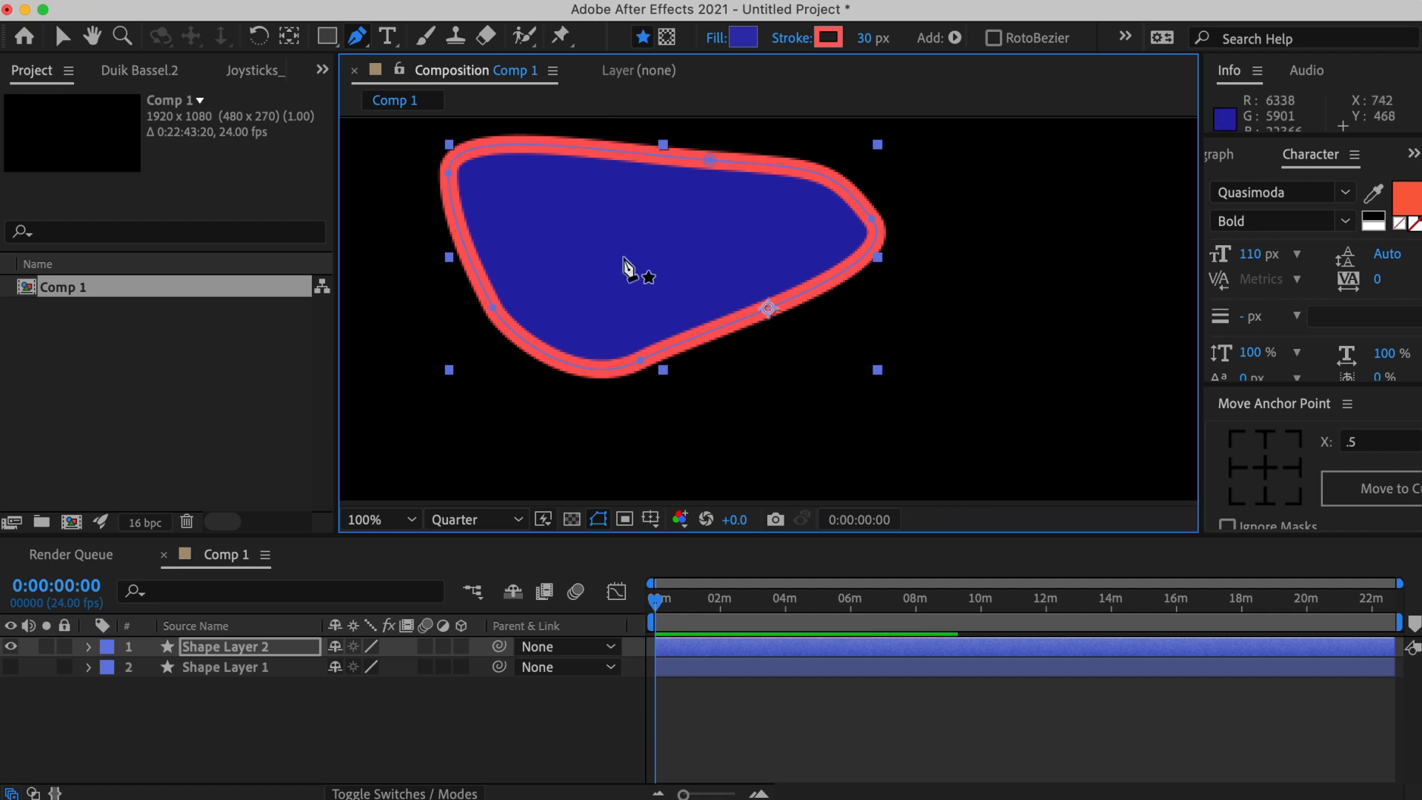
# Delete Shape Layer 2 with the closed shape and make Shape Layer 1 visible again.
pyautogui.click(256, 649)
pyautogui.press('Delete')
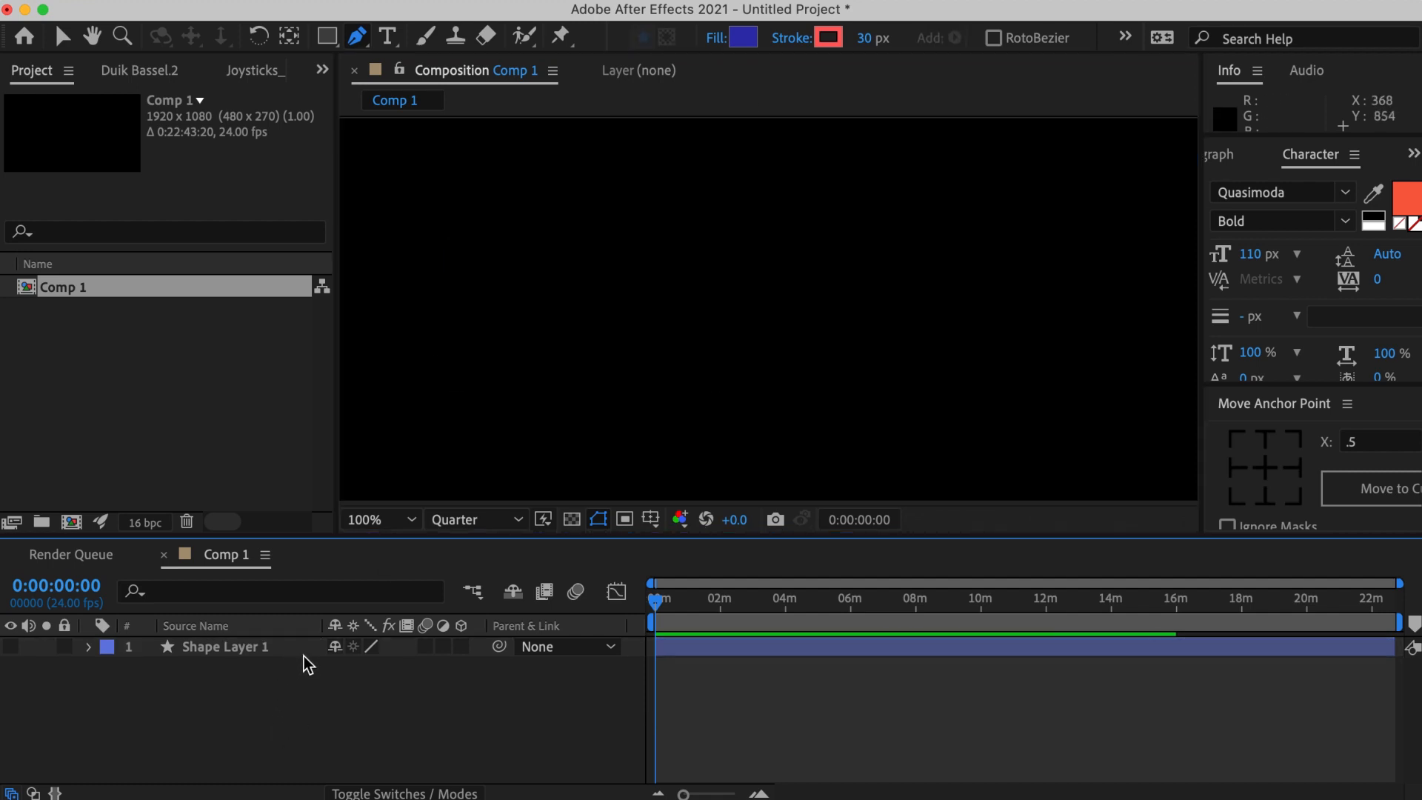
pyautogui.click(10, 646)
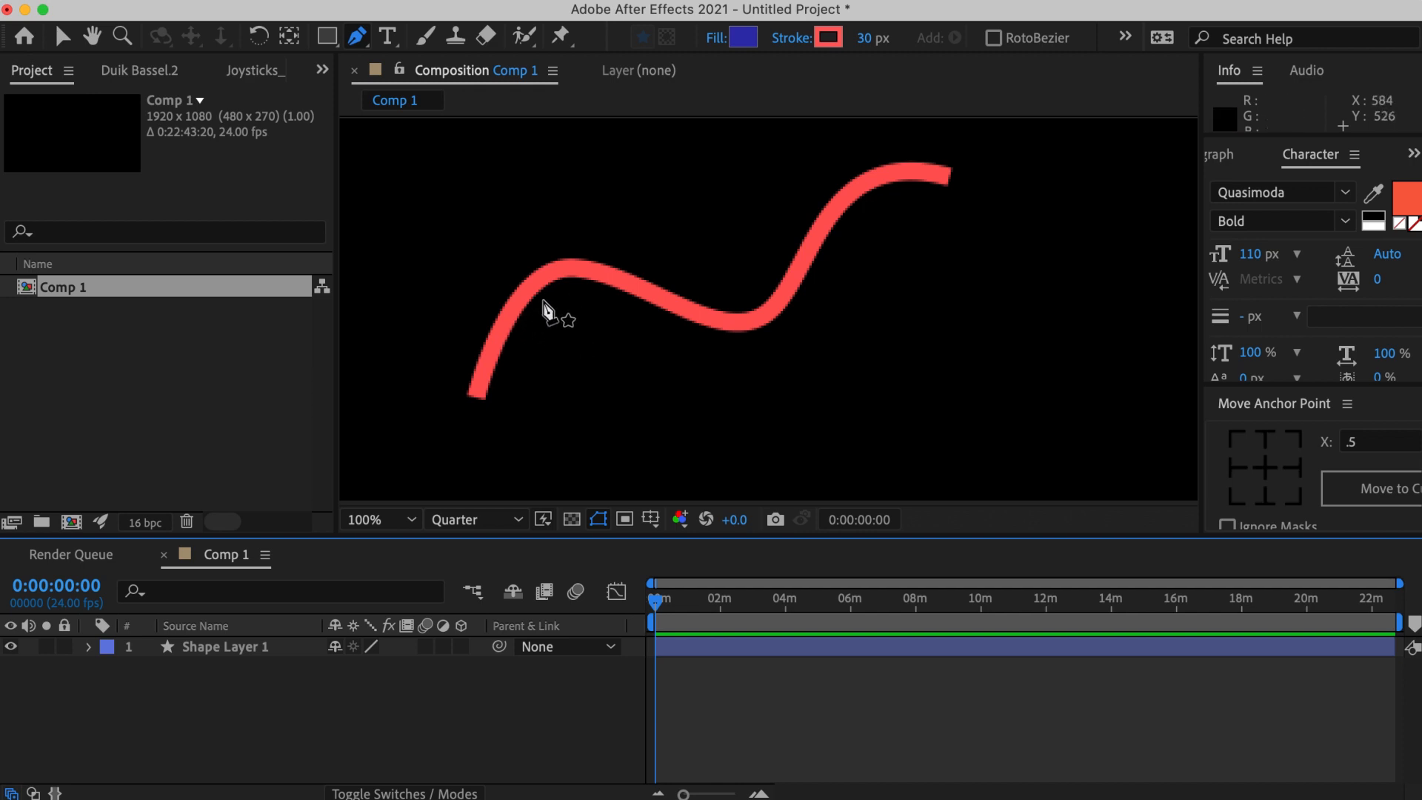
# Add Trim Paths to the contents of Shape Layer 1 and expand its properties.
pyautogui.click(89, 647)
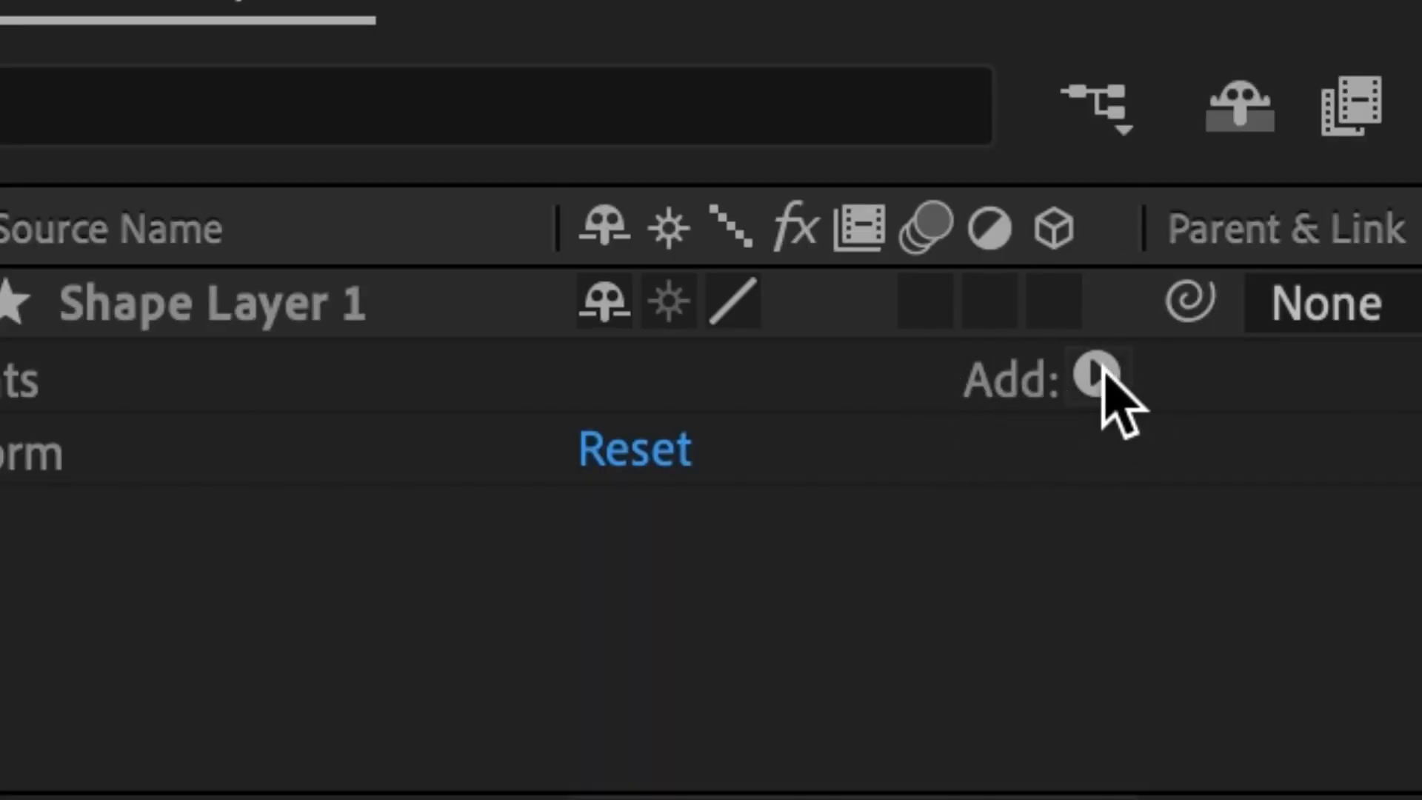
pyautogui.click(1096, 378)
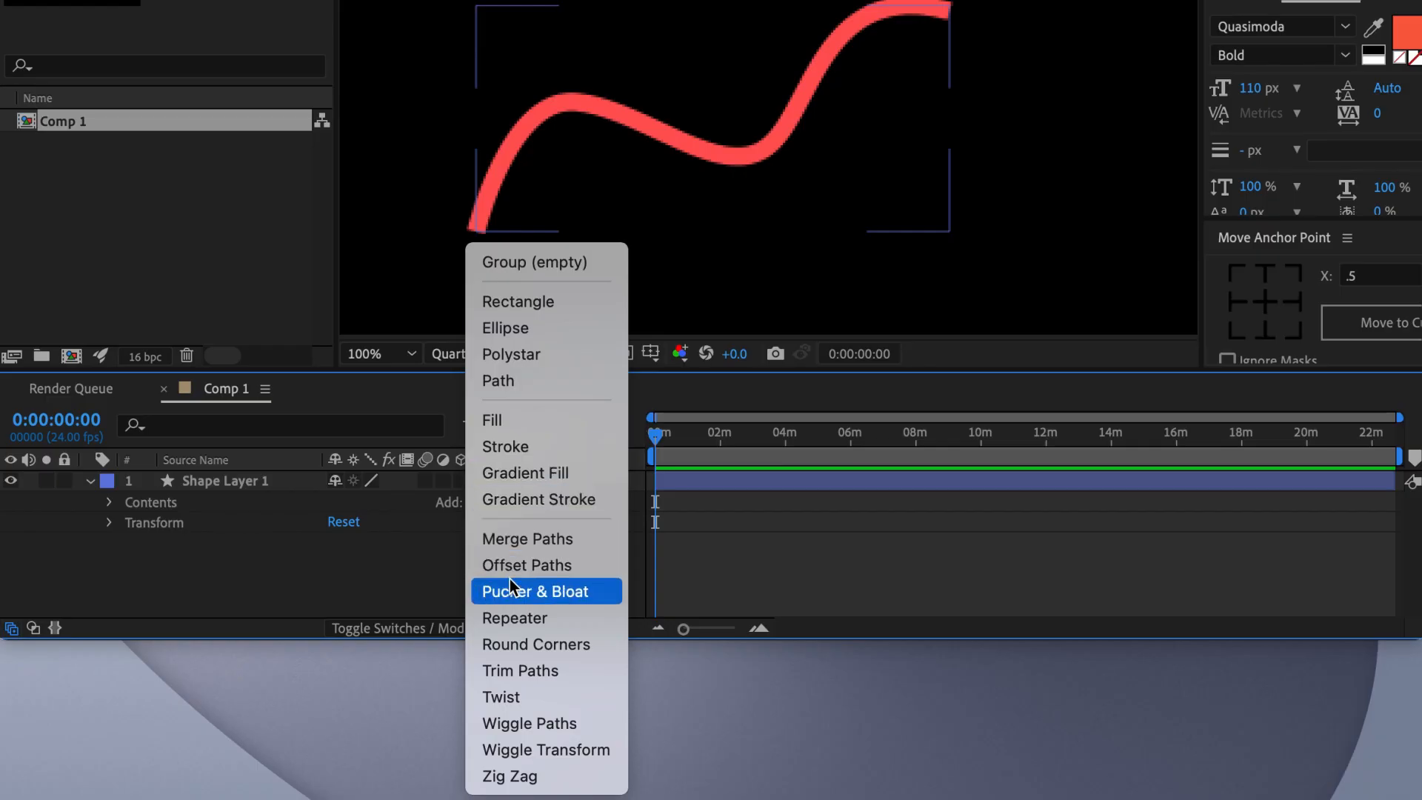
pyautogui.click(531, 669)
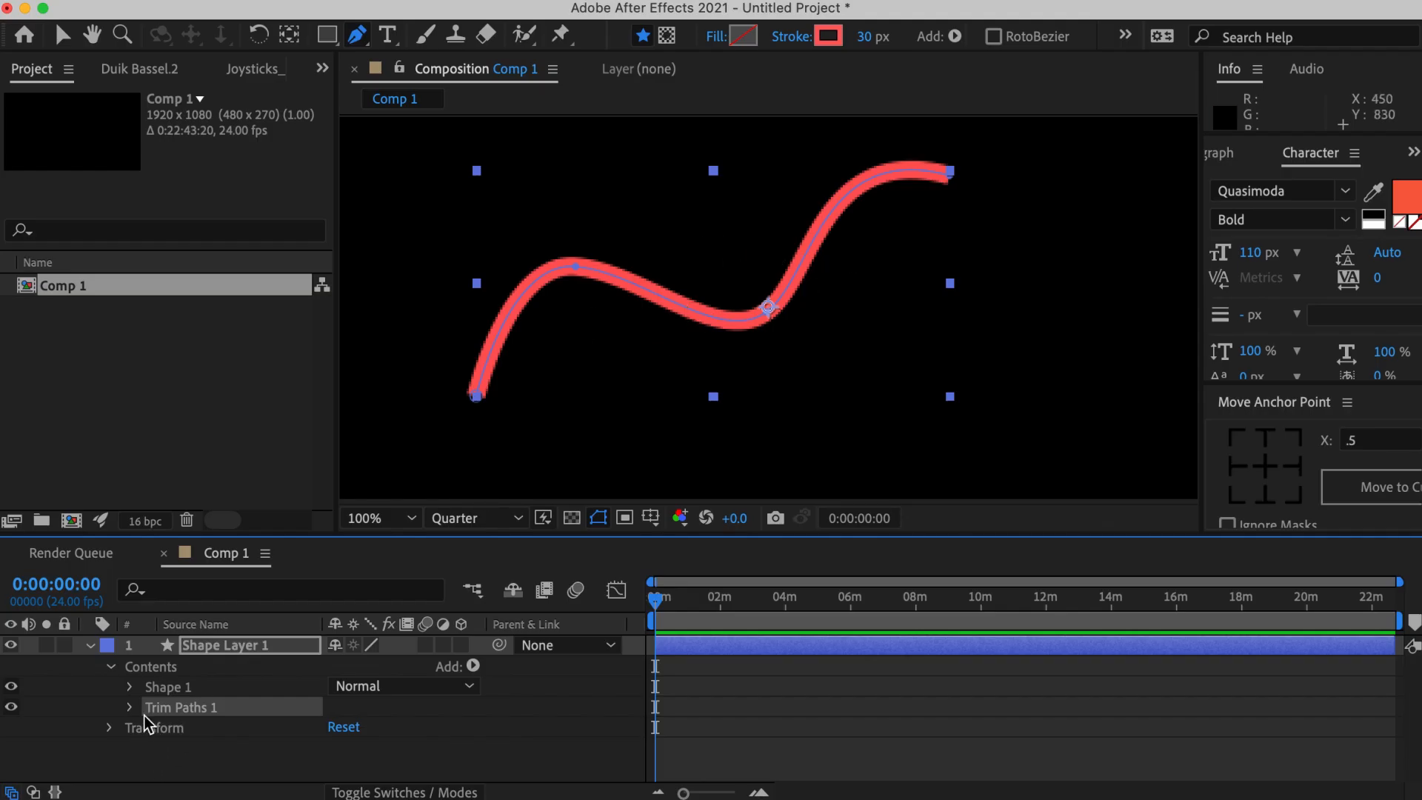
pyautogui.click(131, 707)
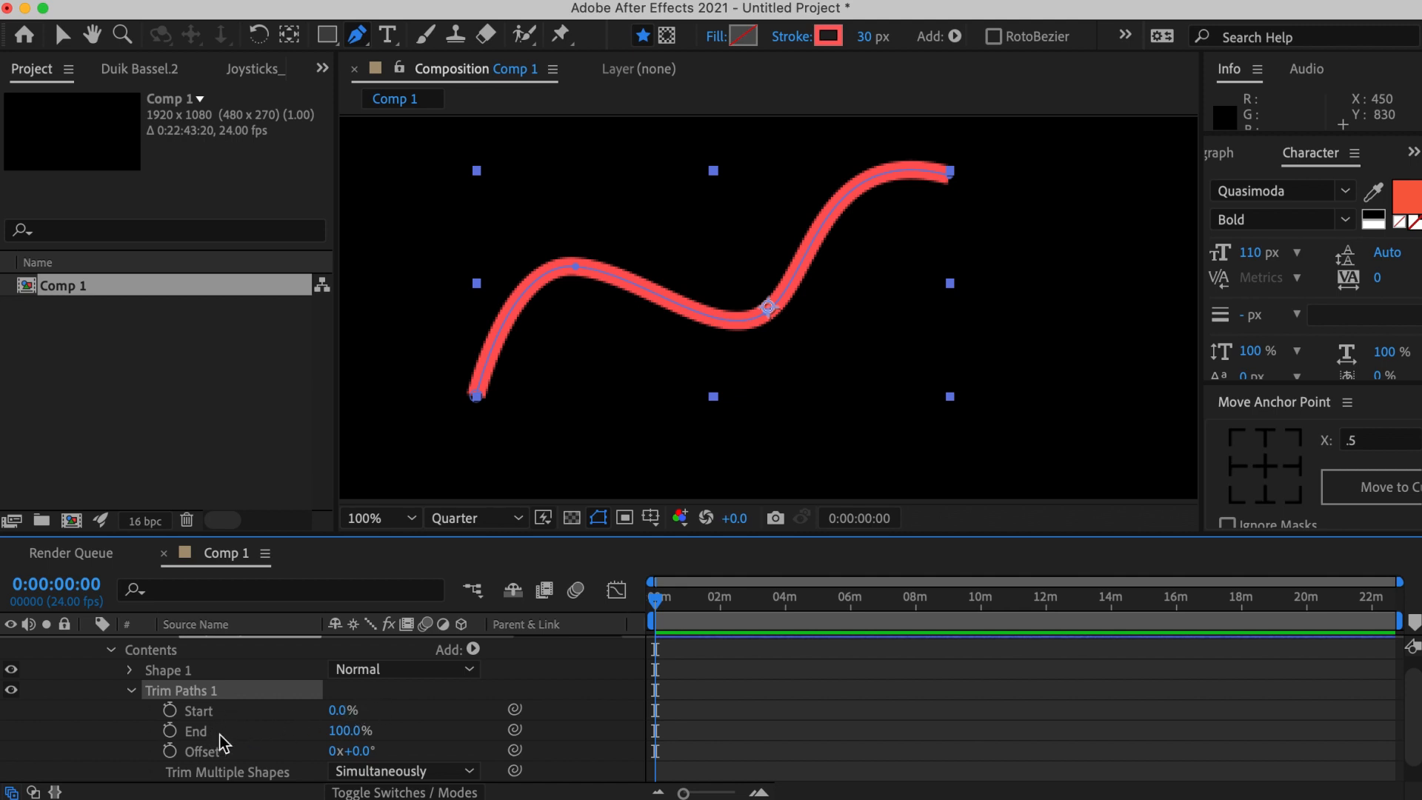
# Try the Trim Paths Start value at 100% and return it to 0%.
pyautogui.moveTo(341, 709); pyautogui.dragTo(791, 483)
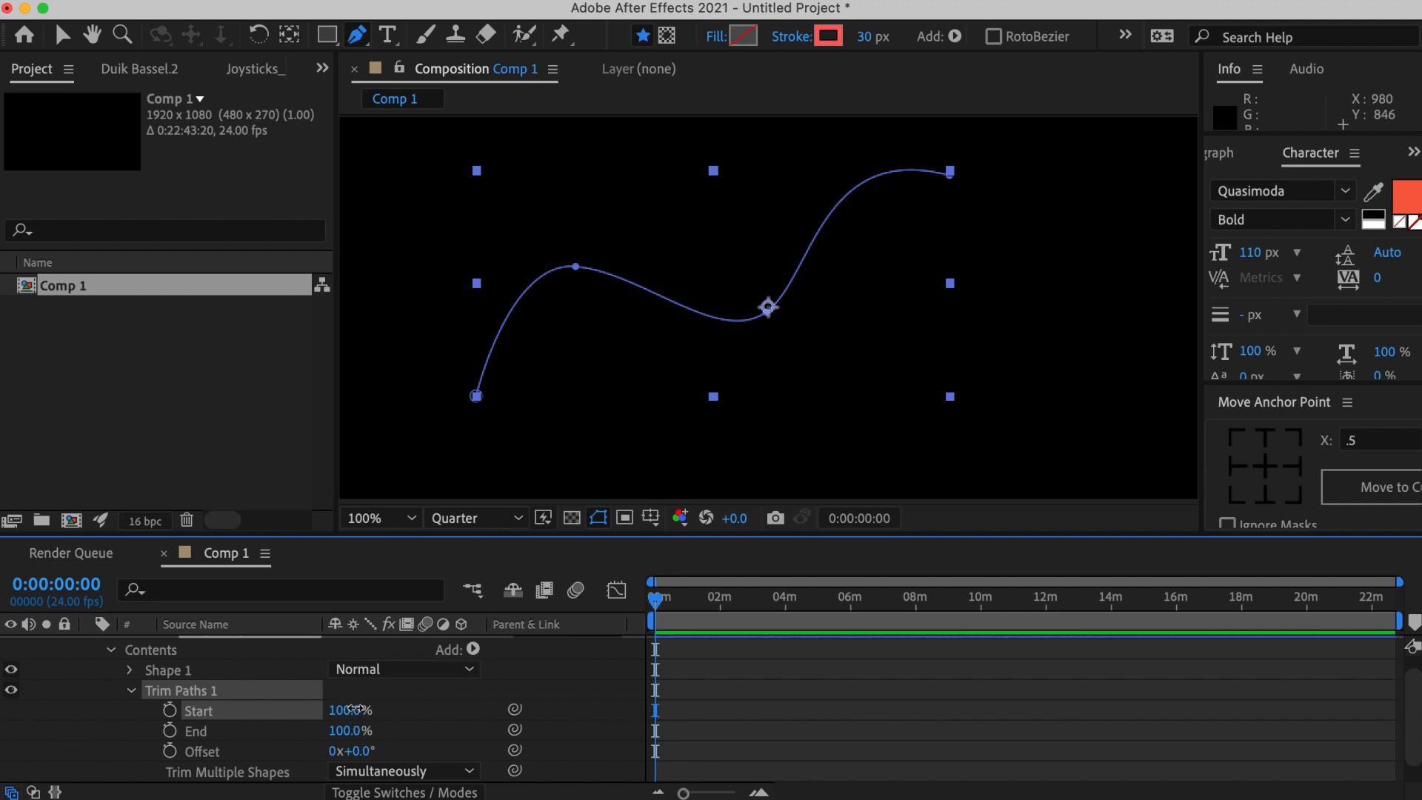
pyautogui.moveTo(354, 709); pyautogui.dragTo(208, 711)
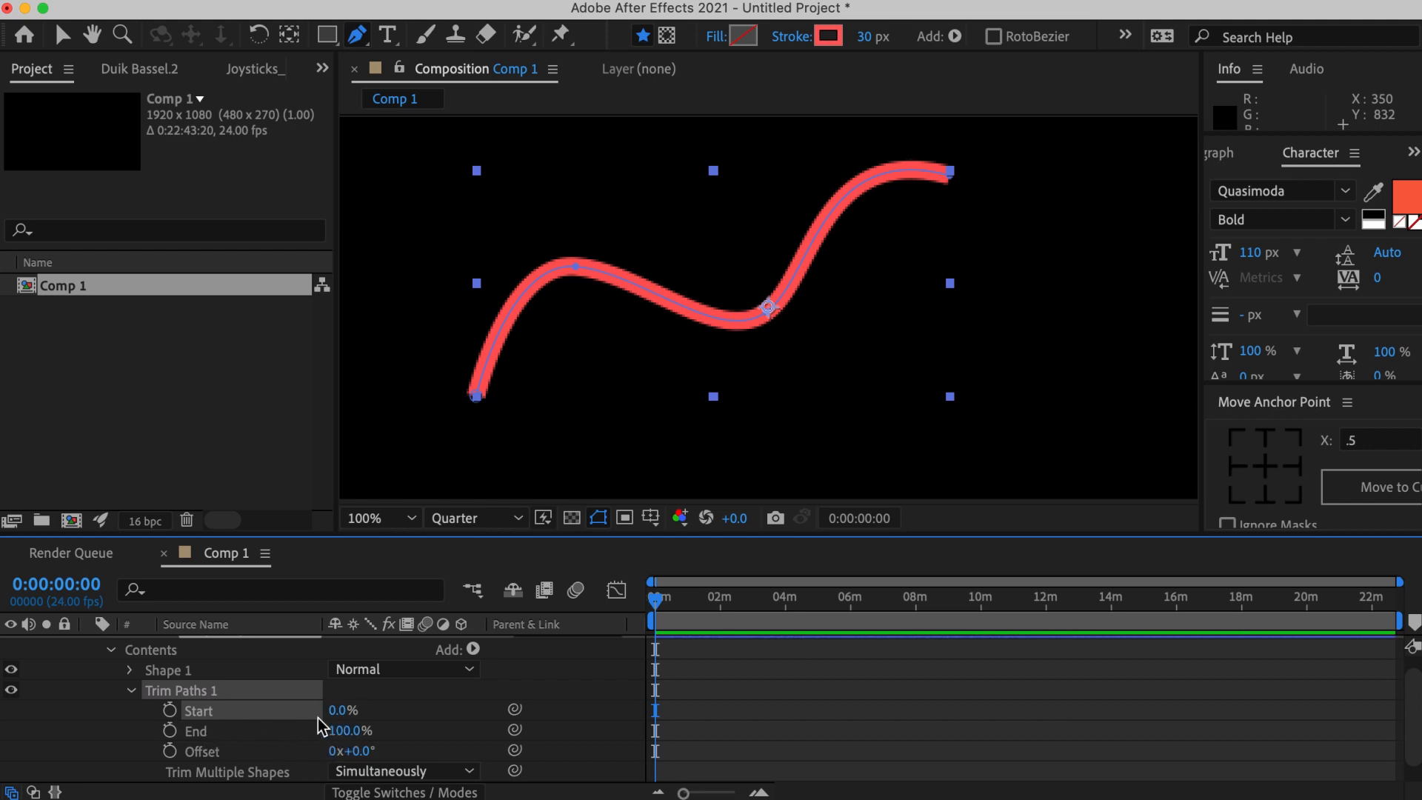
# Try the Trim Paths Start and End values of Shape Layer 1 between 0% and 100%, finishing with Start 0% and End 100%.
pyautogui.moveTo(341, 709); pyautogui.dragTo(498, 704)
pyautogui.moveTo(363, 734); pyautogui.dragTo(197, 763)
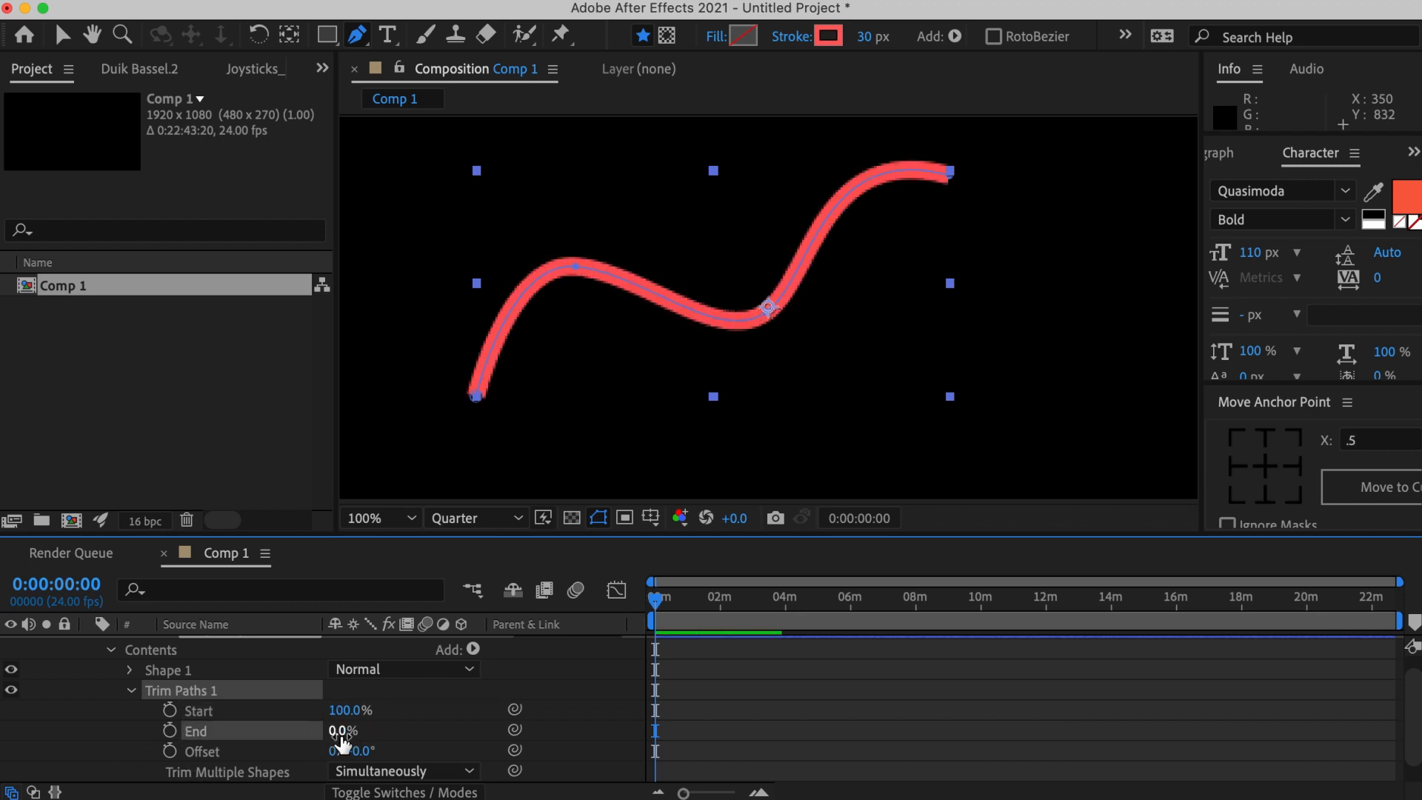
pyautogui.moveTo(334, 733)
pyautogui.mouseDown()
pyautogui.moveTo(378, 730)
pyautogui.moveTo(309, 743)
pyautogui.mouseUp()
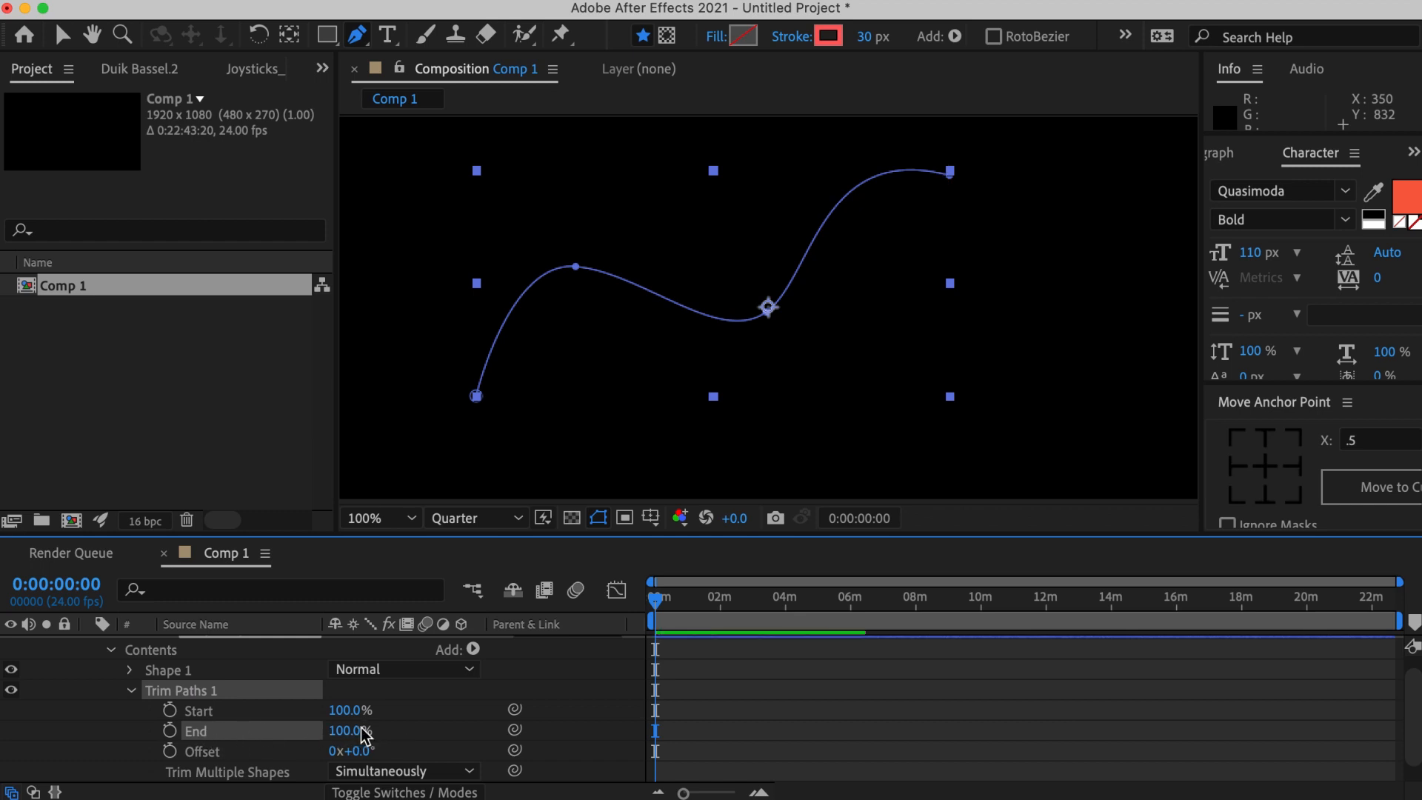
pyautogui.moveTo(349, 711); pyautogui.dragTo(172, 716)
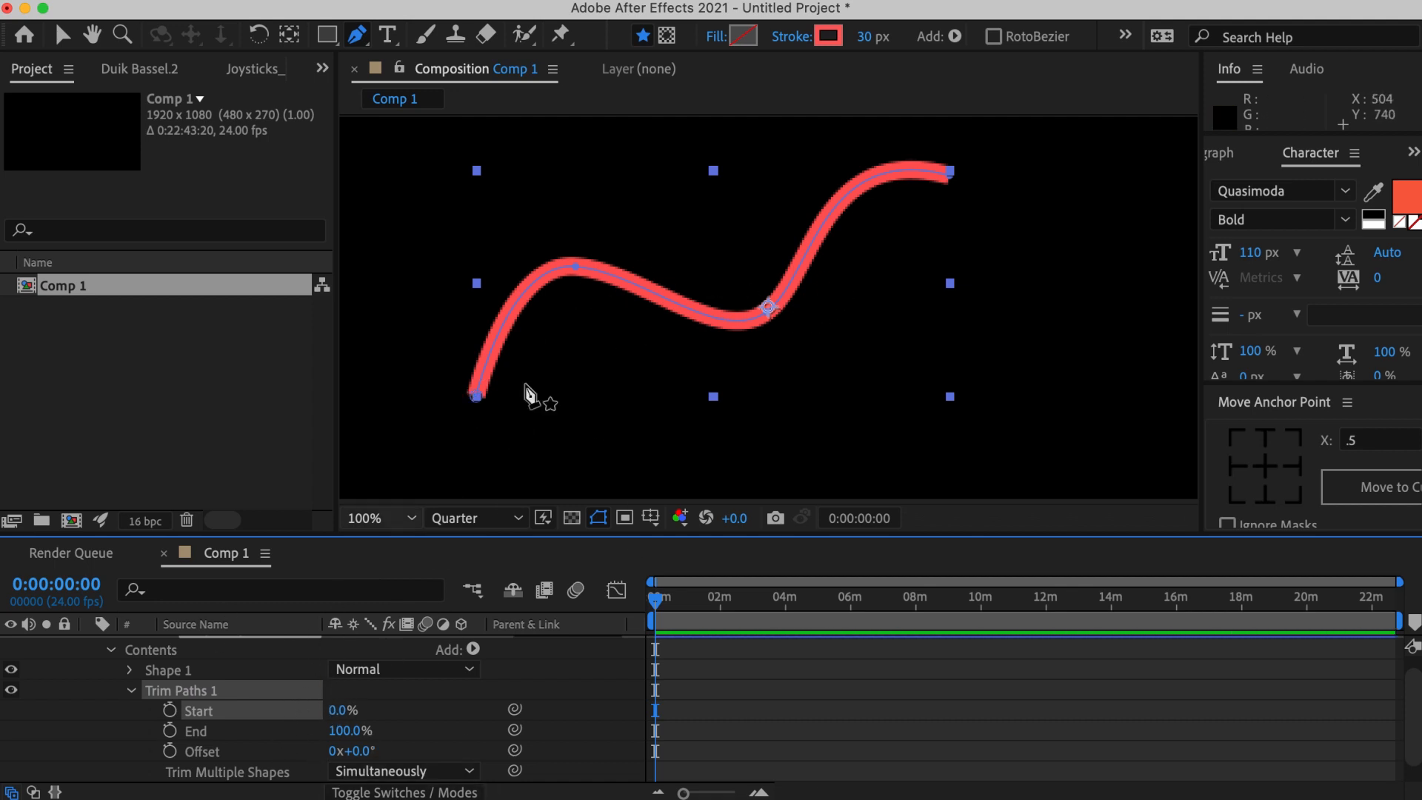
pyautogui.moveTo(351, 711)
pyautogui.mouseDown()
pyautogui.moveTo(378, 711)
pyautogui.moveTo(298, 715)
pyautogui.mouseUp()
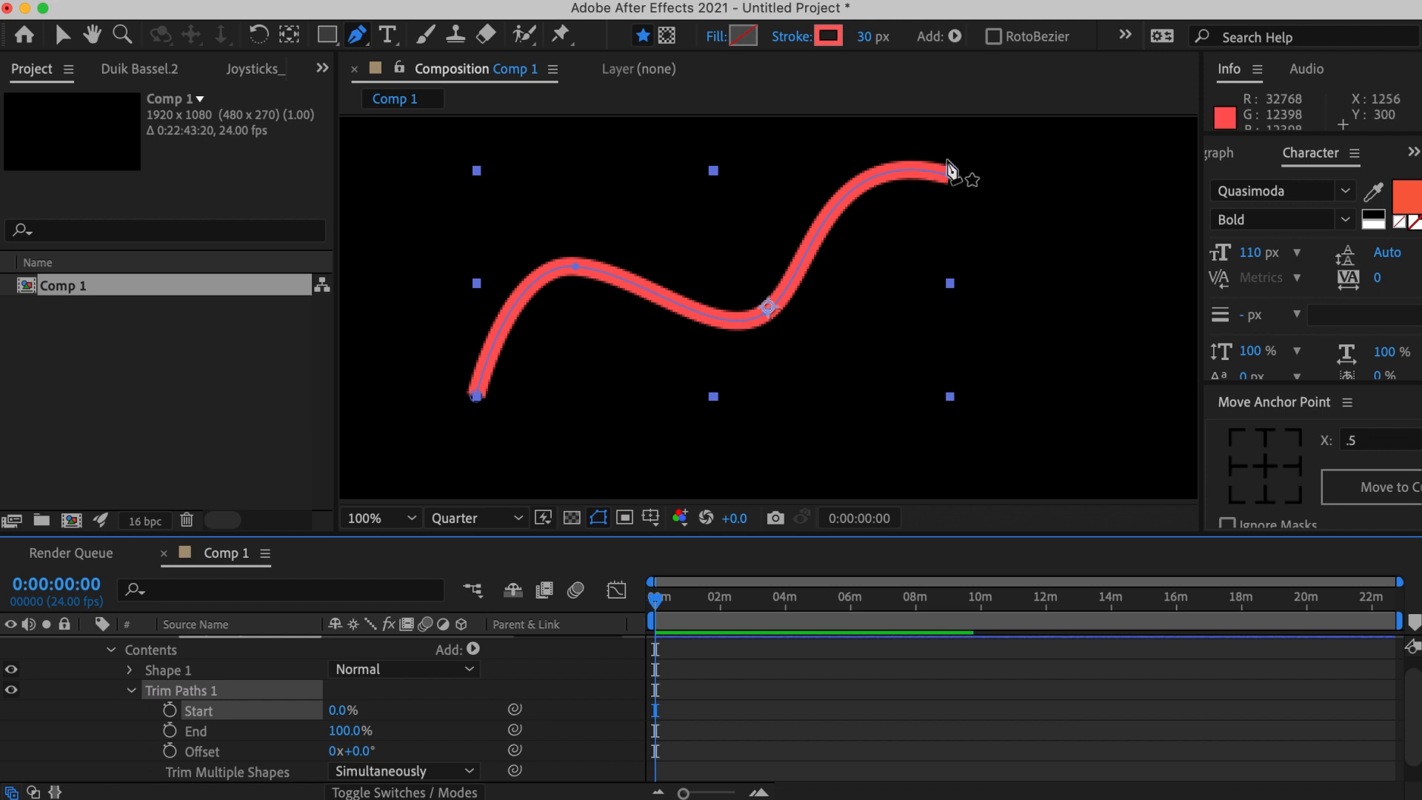
pyautogui.moveTo(348, 731)
pyautogui.mouseDown()
pyautogui.moveTo(307, 730)
pyautogui.moveTo(365, 740)
pyautogui.mouseUp()
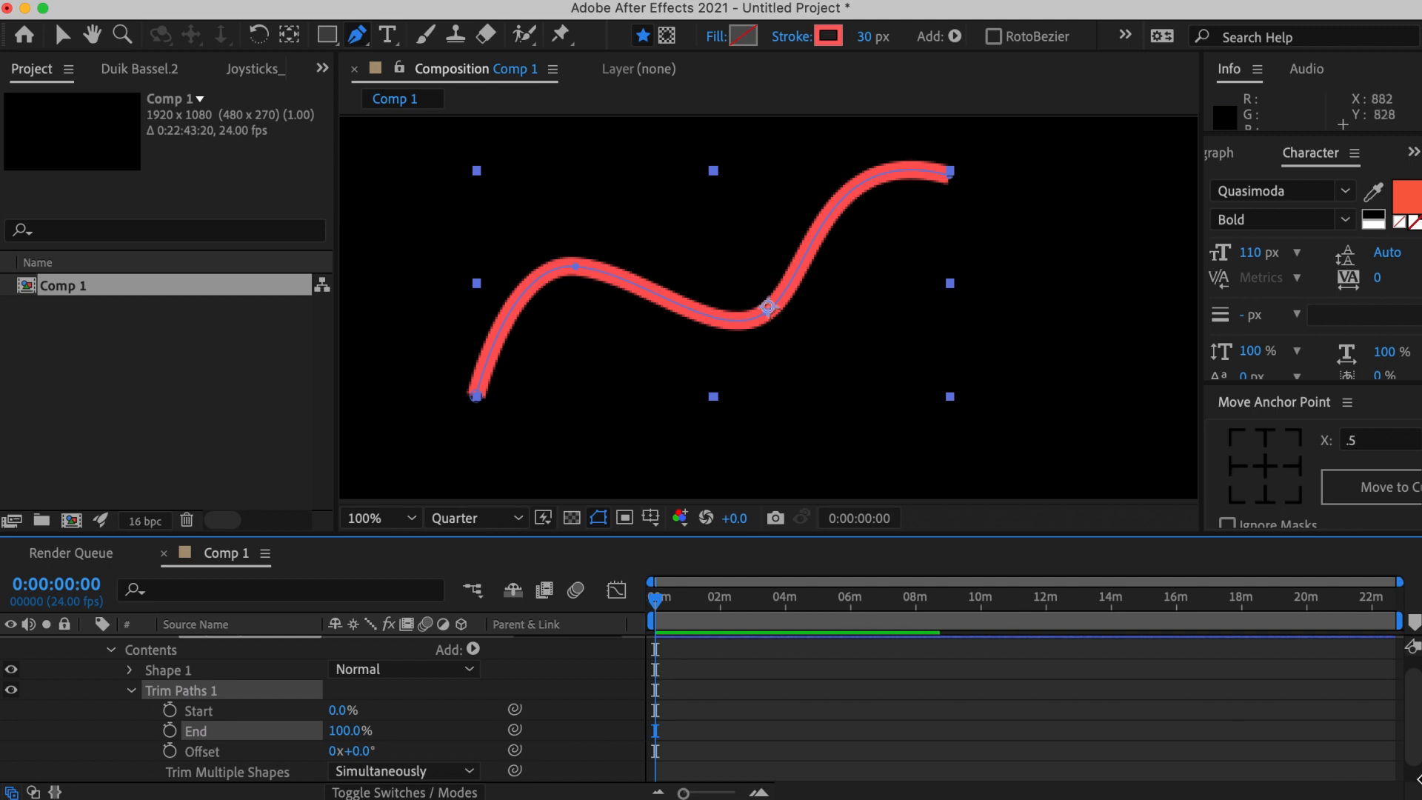
# Hide Shape Layer 1 and draw an open four-point curved path with the Pen tool on a new shape layer.
pyautogui.scroll(1, 1272, 657)
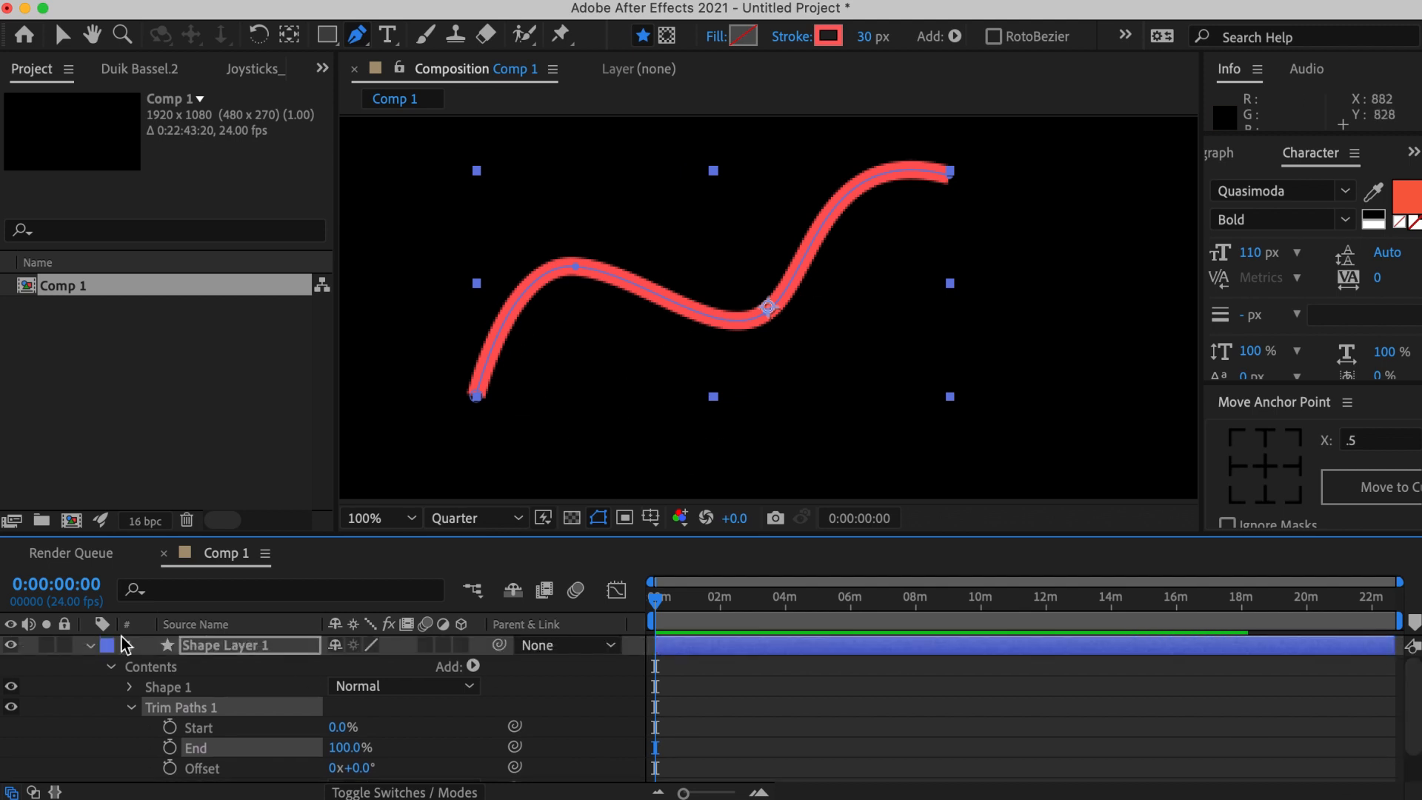
pyautogui.click(12, 645)
pyautogui.click(741, 667)
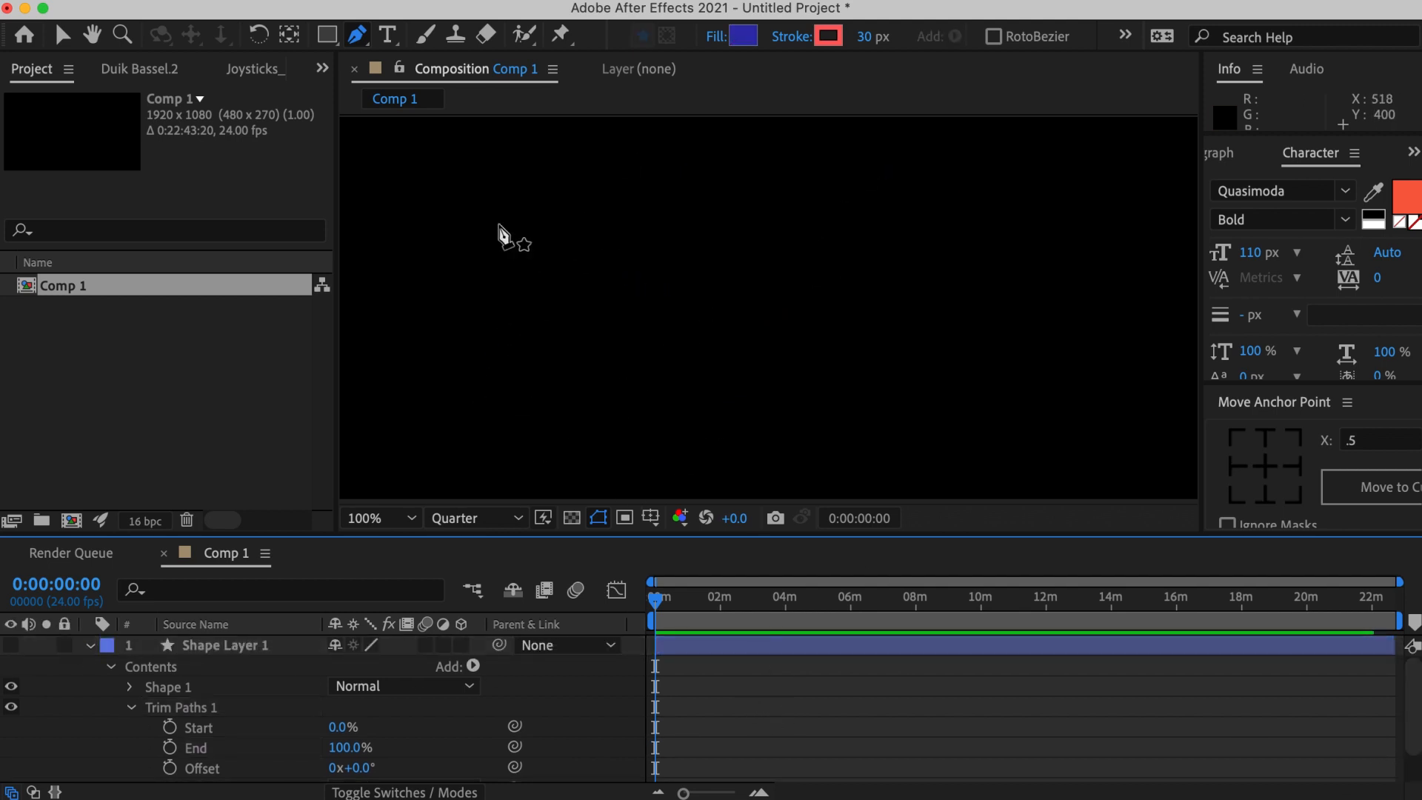
pyautogui.click(601, 182)
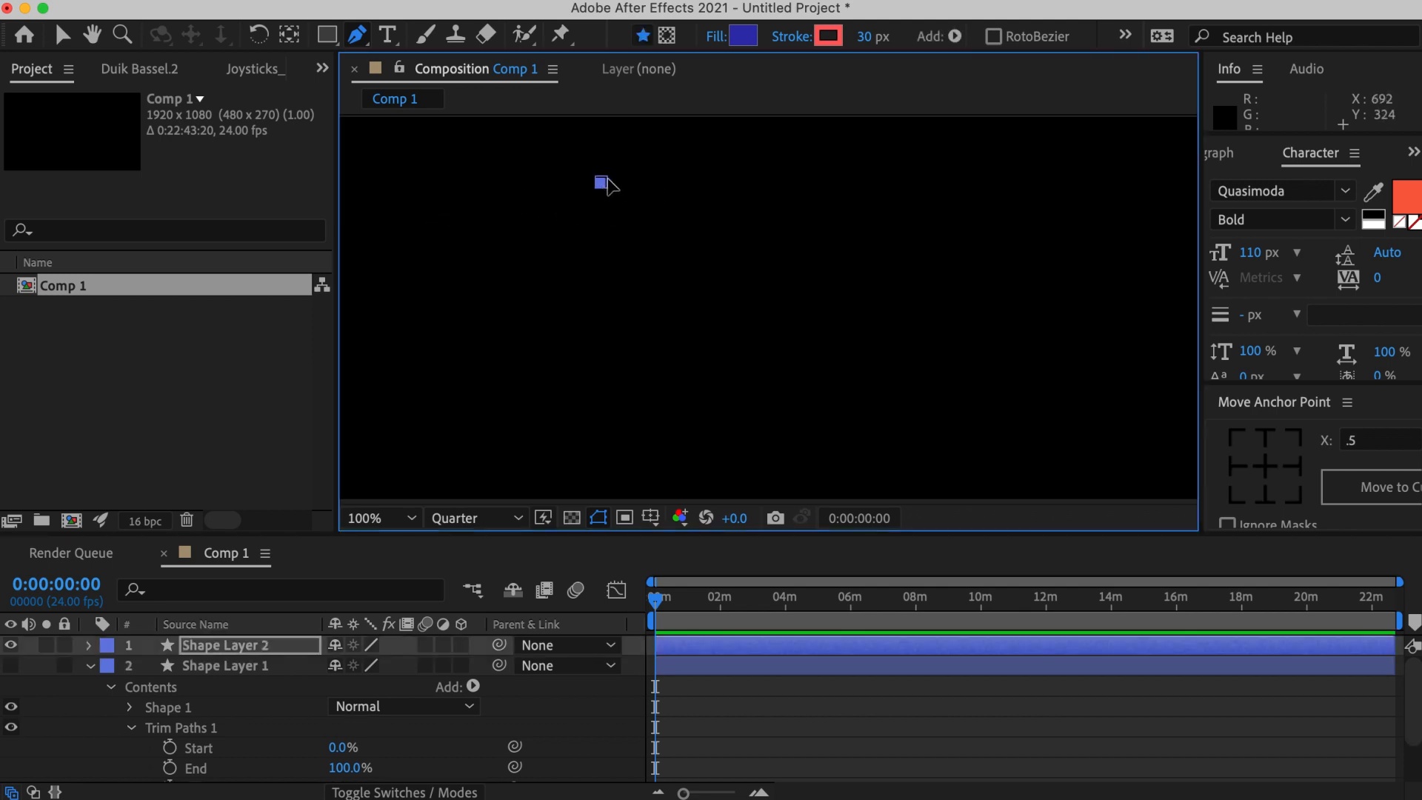
pyautogui.moveTo(666, 380); pyautogui.dragTo(777, 378)
pyautogui.moveTo(952, 241); pyautogui.dragTo(990, 161)
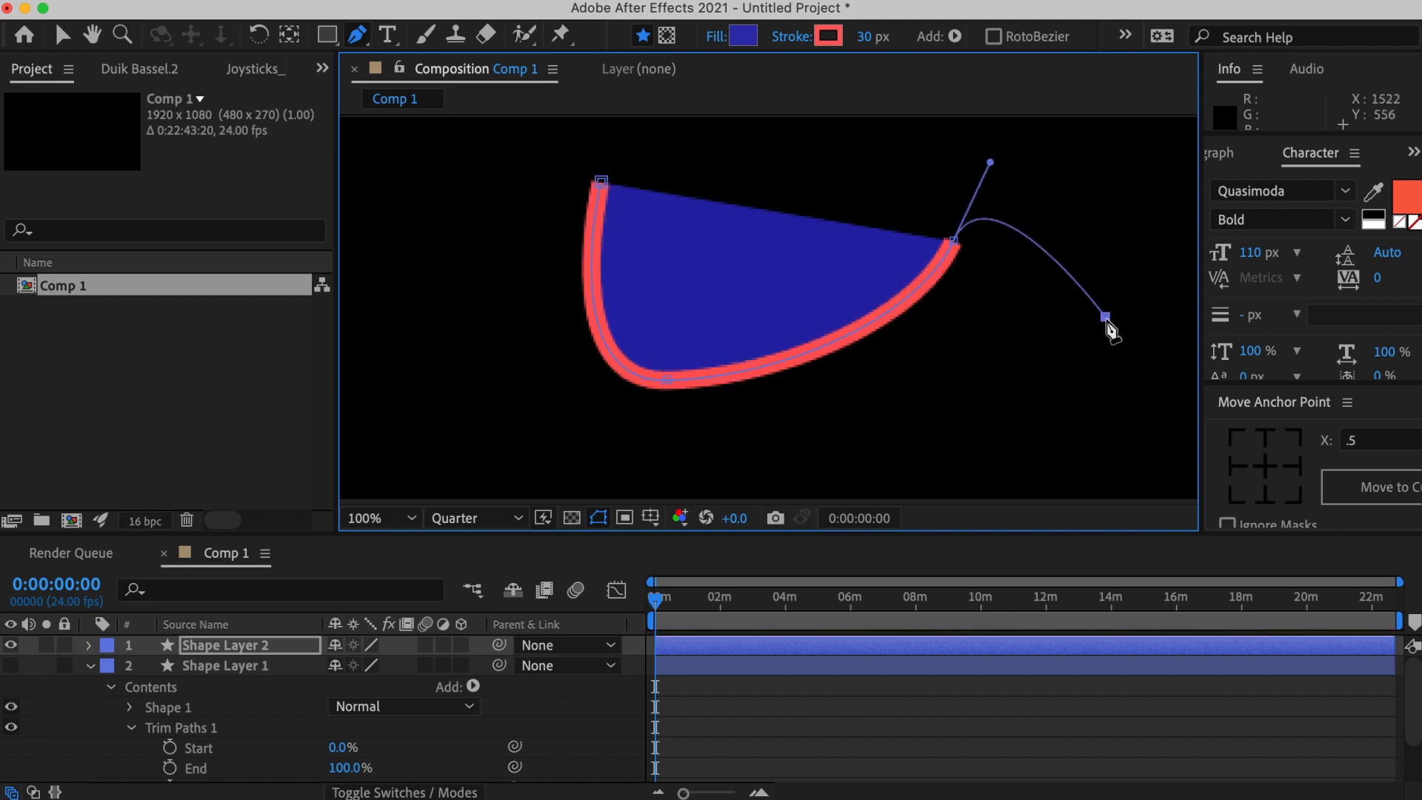
pyautogui.moveTo(1105, 315); pyautogui.dragTo(1144, 386)
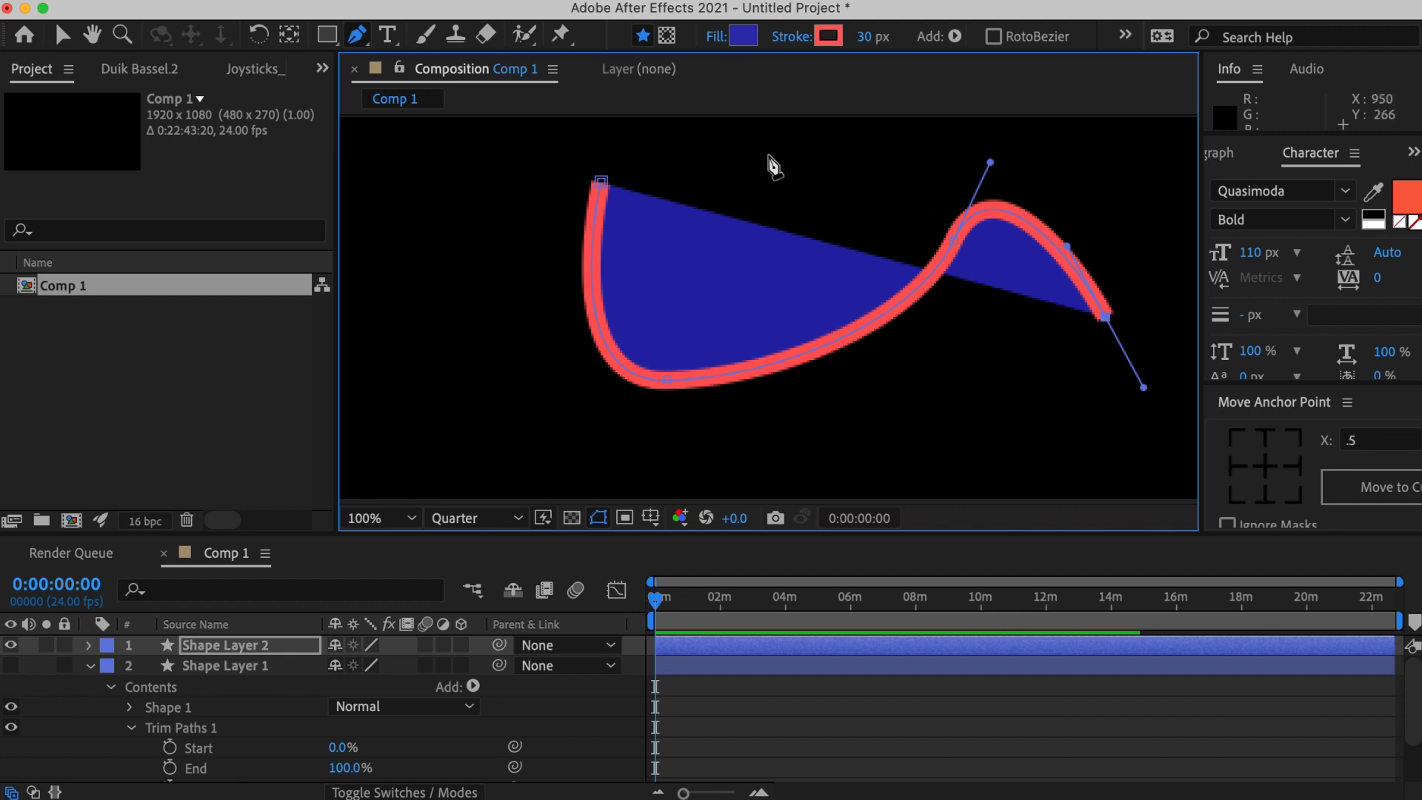
# Set the new curve's fill to None.
pyautogui.click(717, 39)
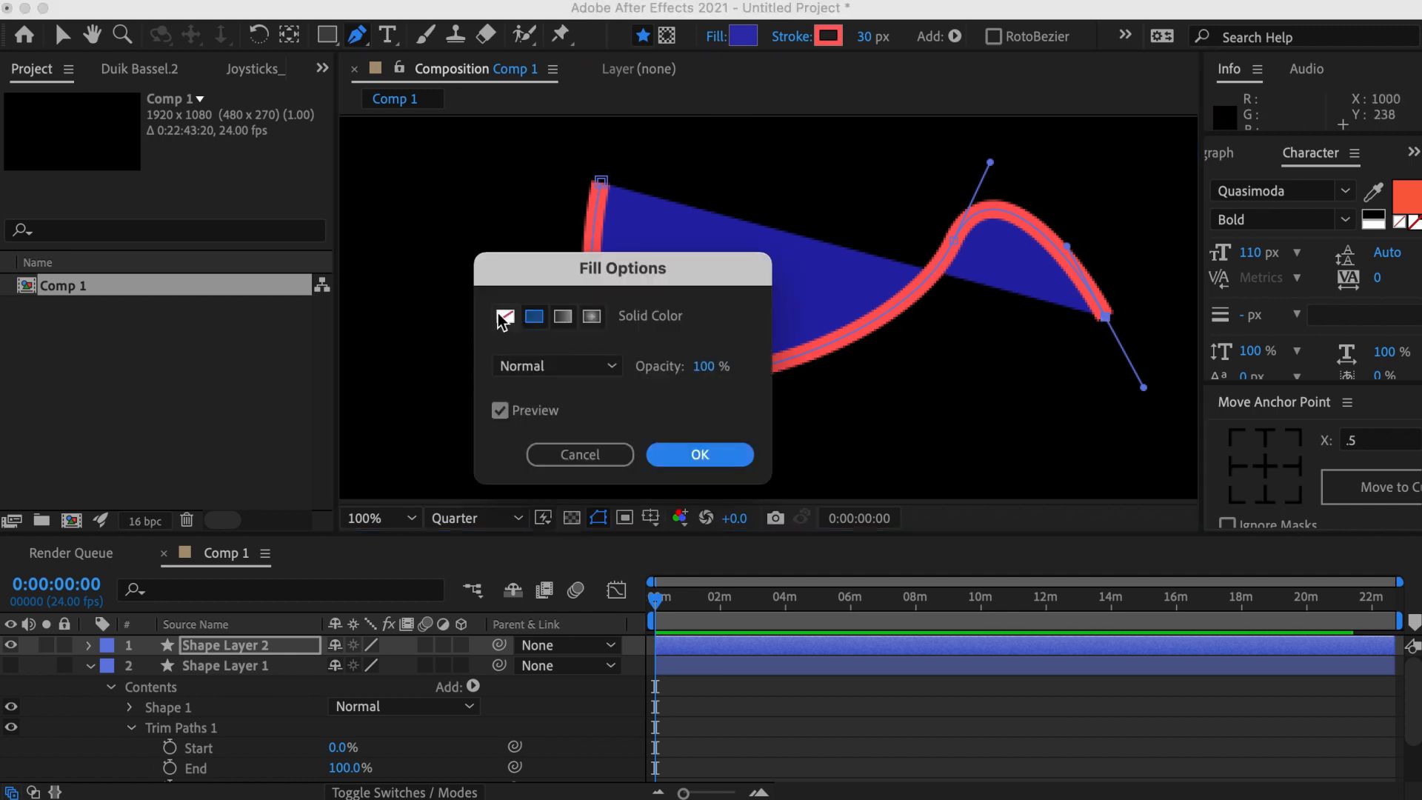
pyautogui.click(505, 316)
pyautogui.click(730, 454)
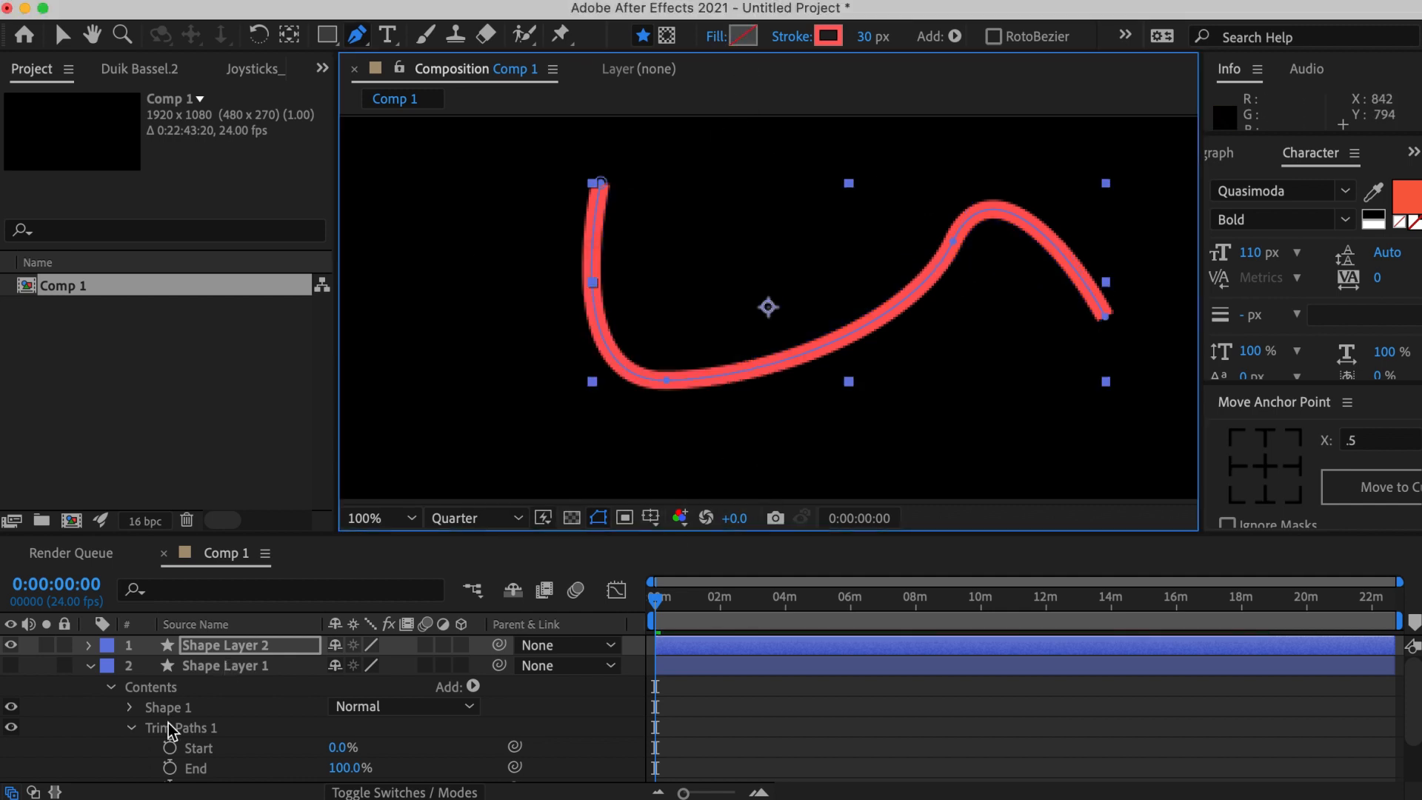
# Add Trim Paths to the contents of Shape Layer 2 and expand its properties.
pyautogui.click(90, 646)
pyautogui.click(472, 665)
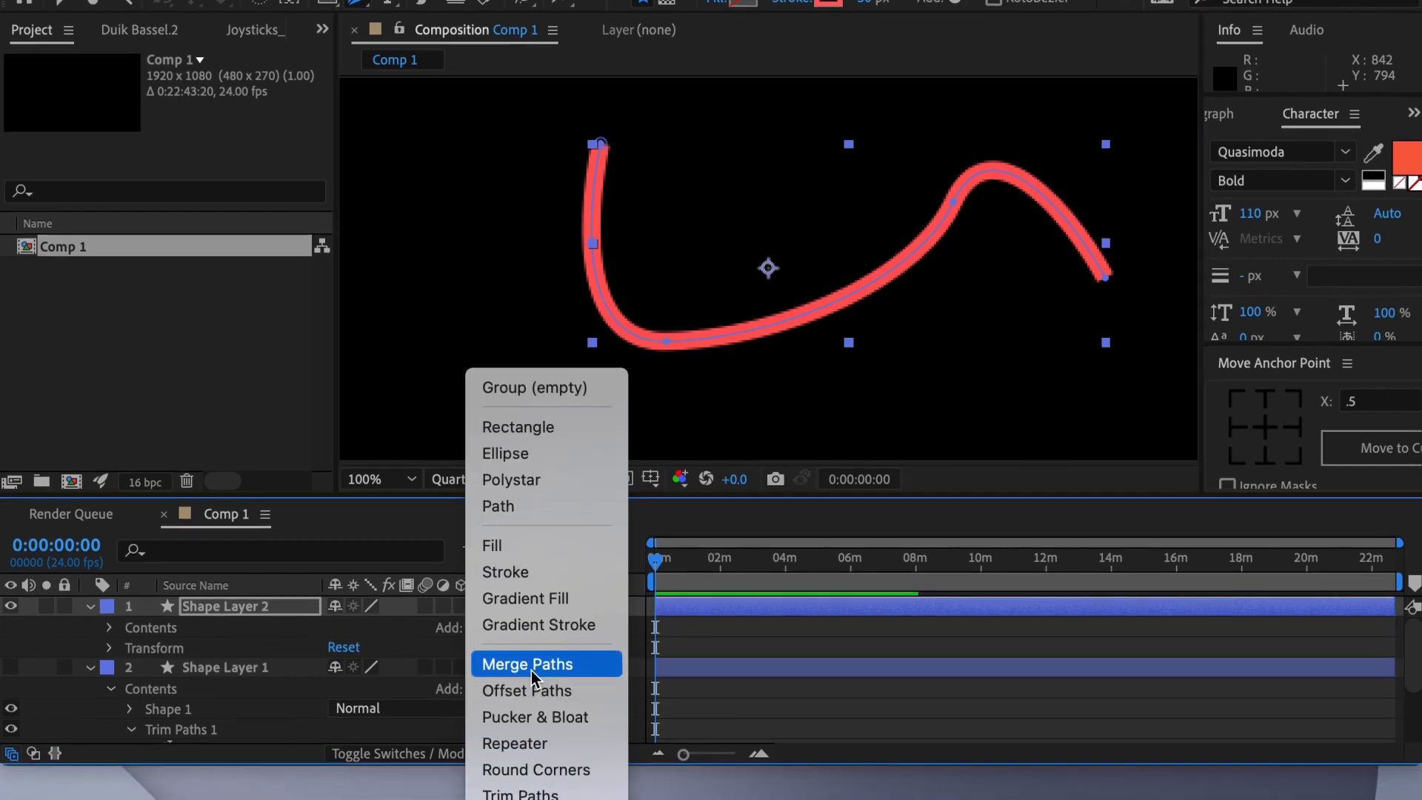
pyautogui.click(546, 673)
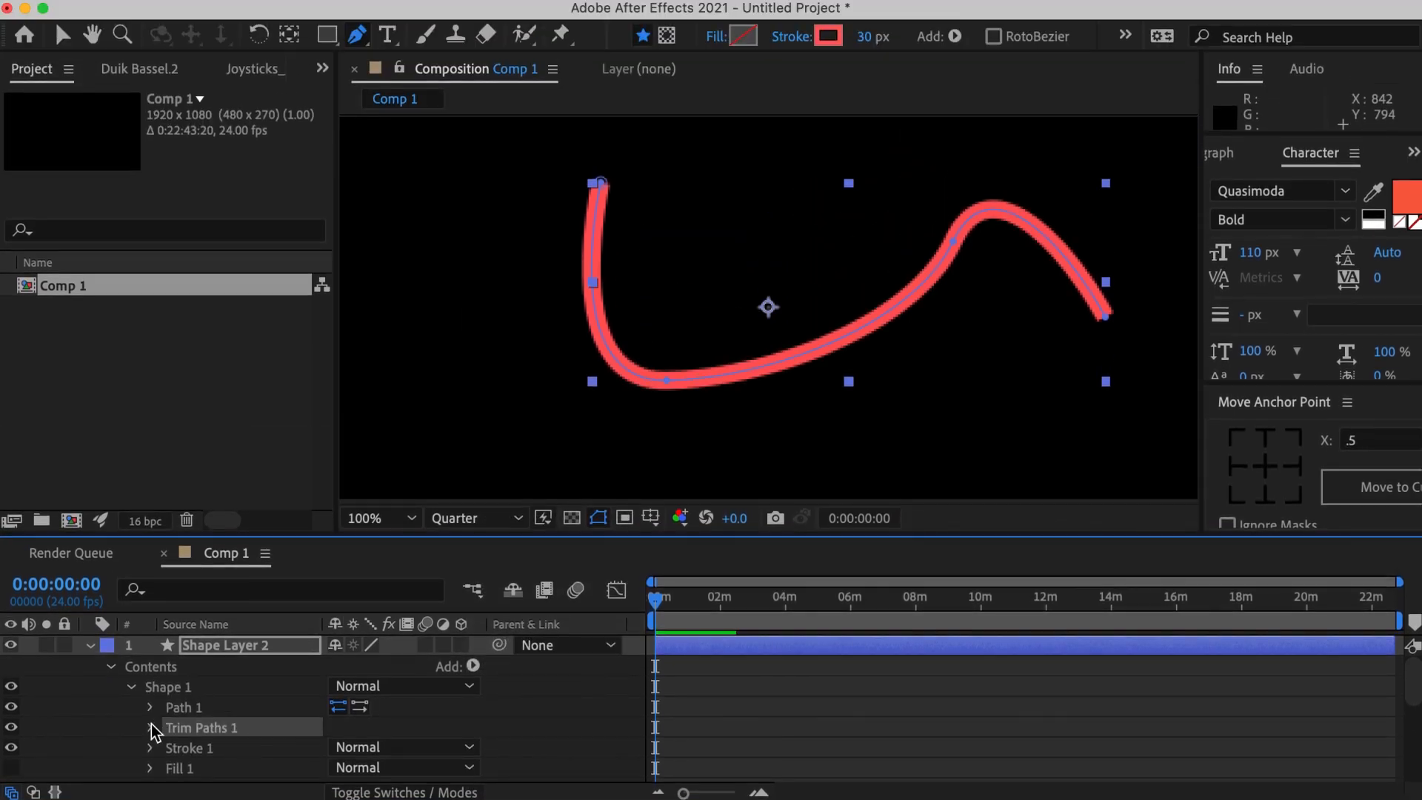
pyautogui.click(150, 571)
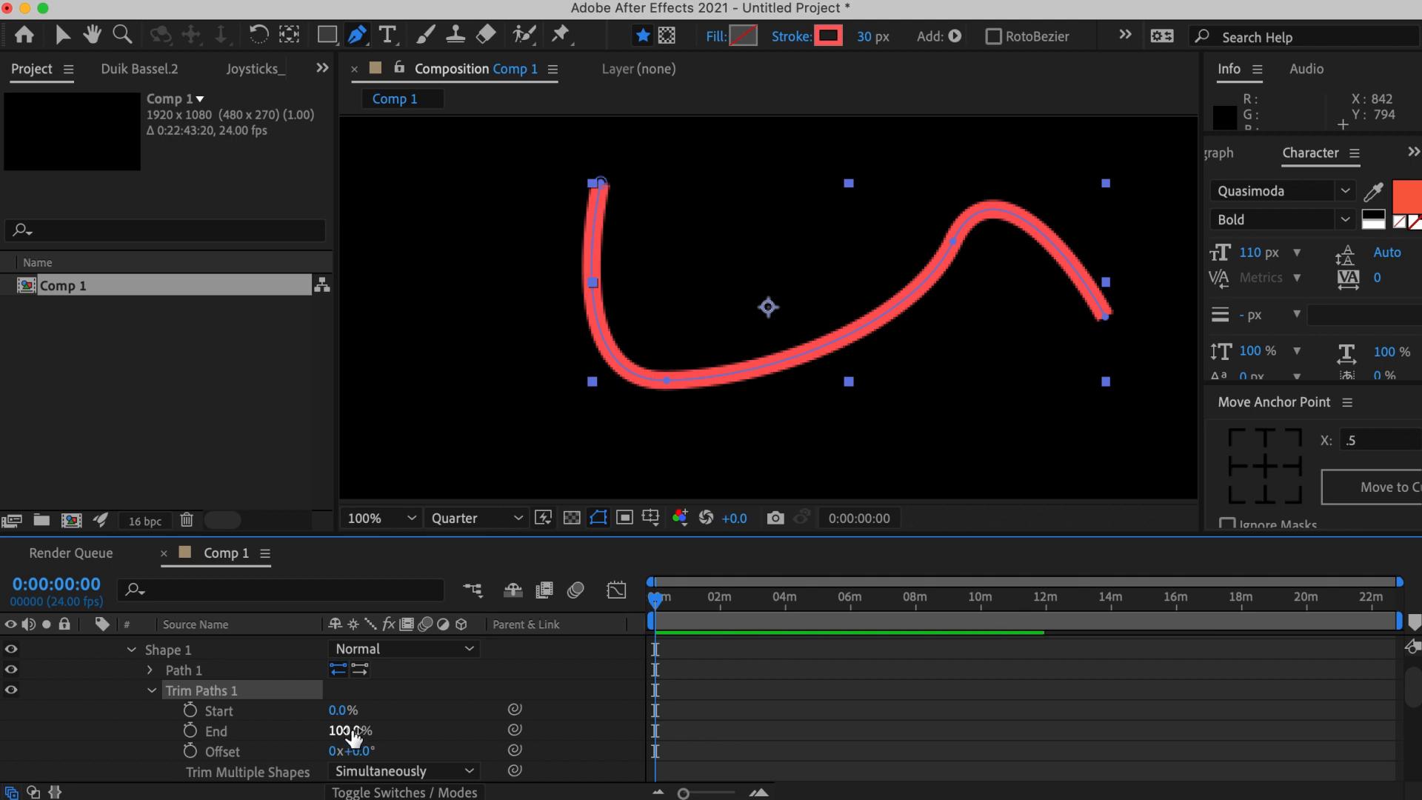
# Set the Trim Paths End to 81% and Start to 3% on Shape Layer 2.
pyautogui.moveTo(354, 735); pyautogui.dragTo(340, 735)
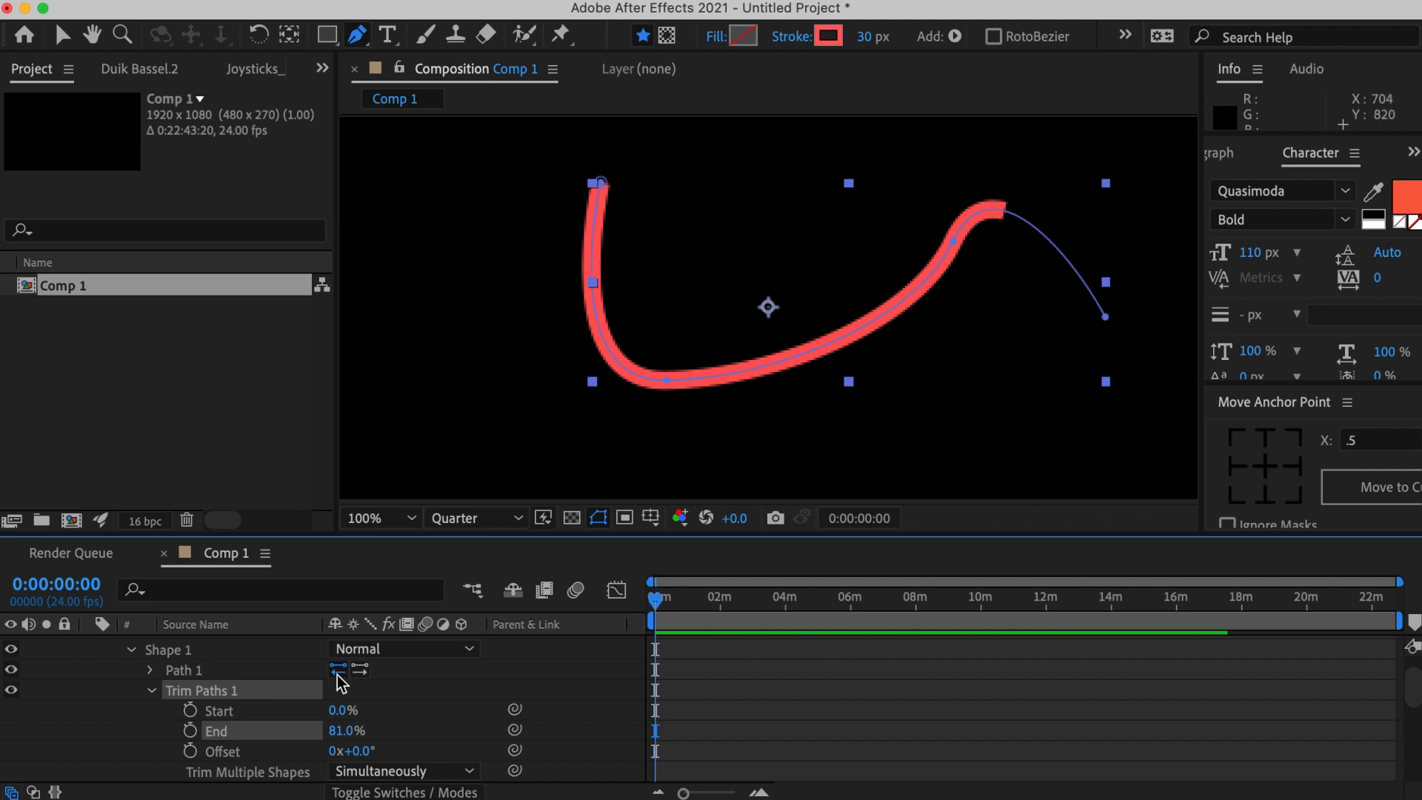
pyautogui.moveTo(351, 712); pyautogui.dragTo(360, 713)
pyautogui.scroll(2, 1047, 687)
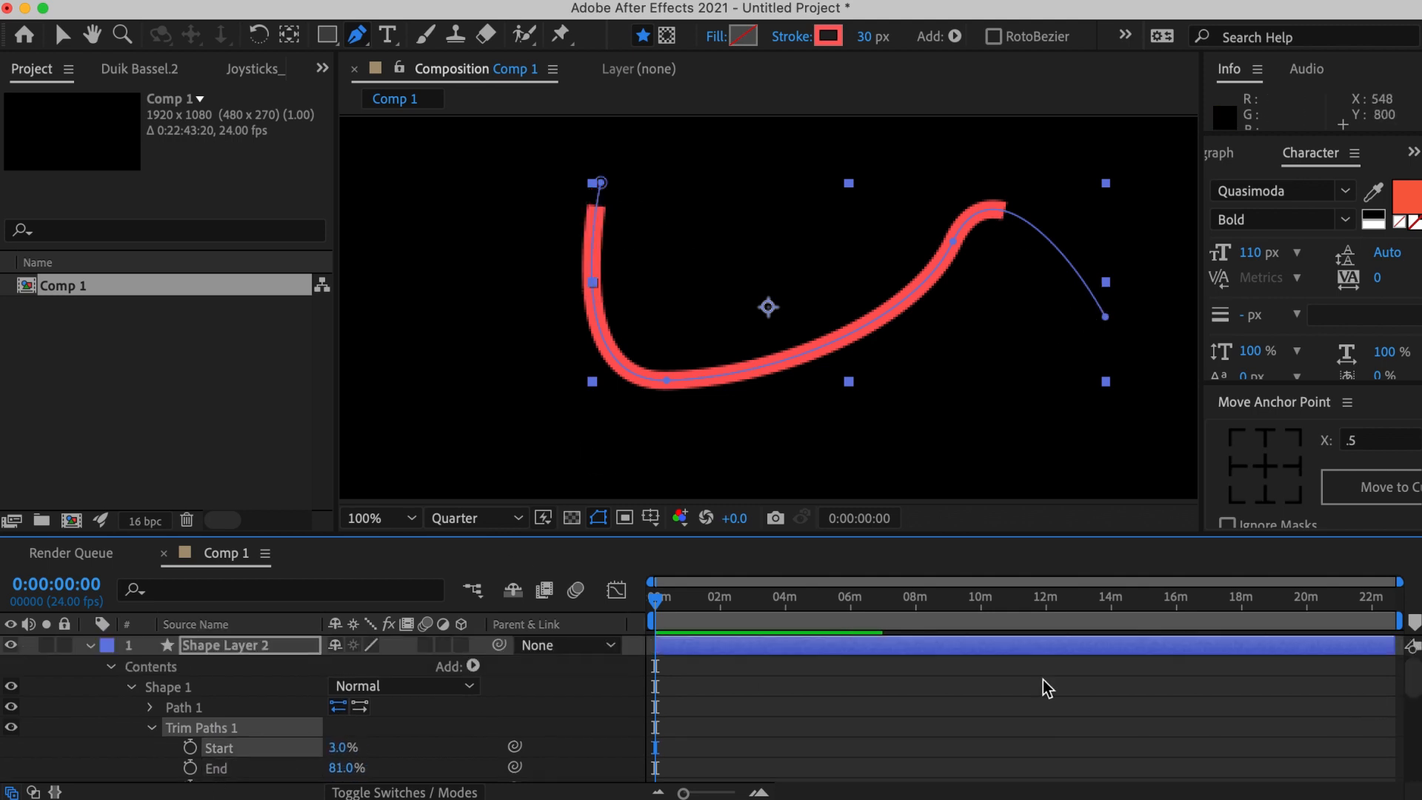
# Delete Shape Layer 2 and make the wavy line on Shape Layer 1 visible again.
pyautogui.click(699, 646)
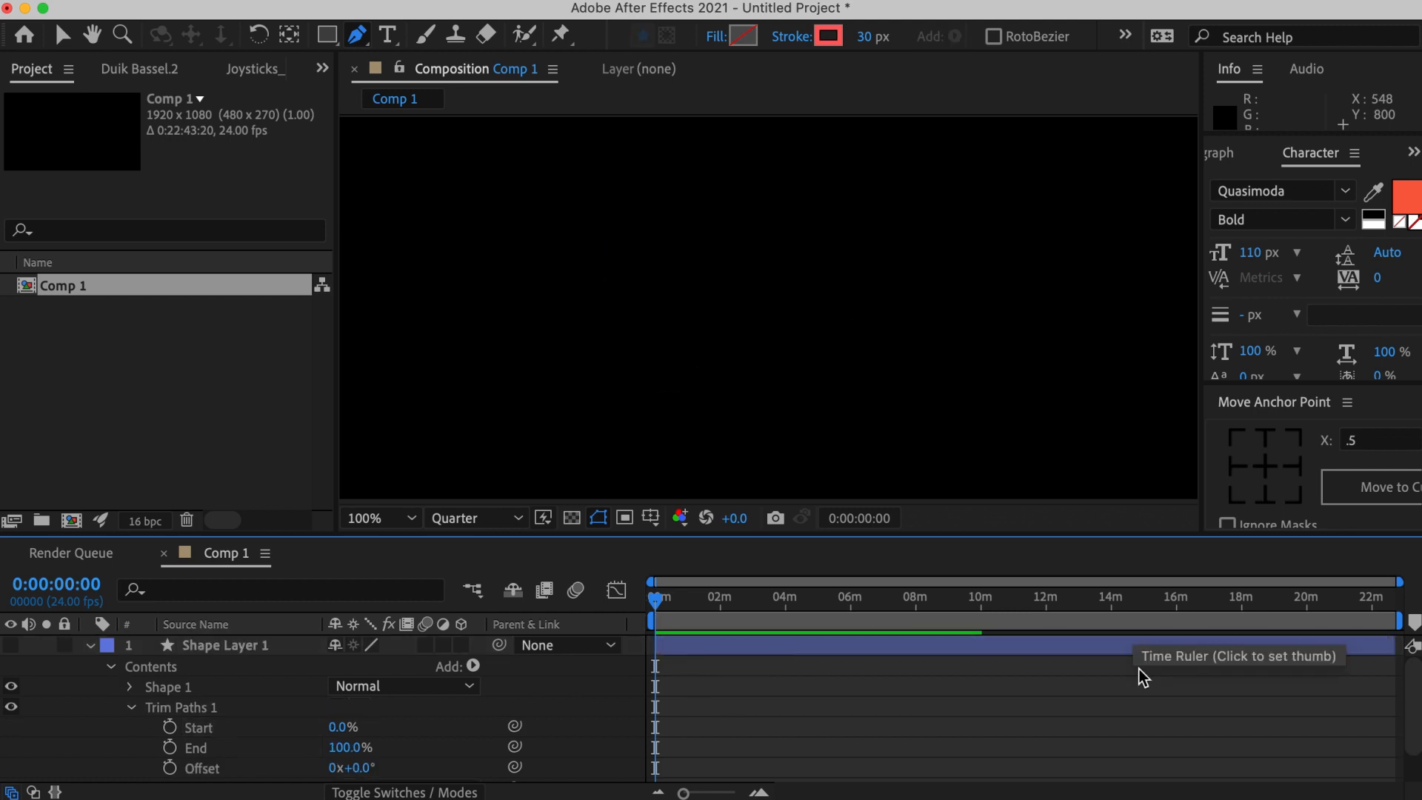
pyautogui.click(10, 645)
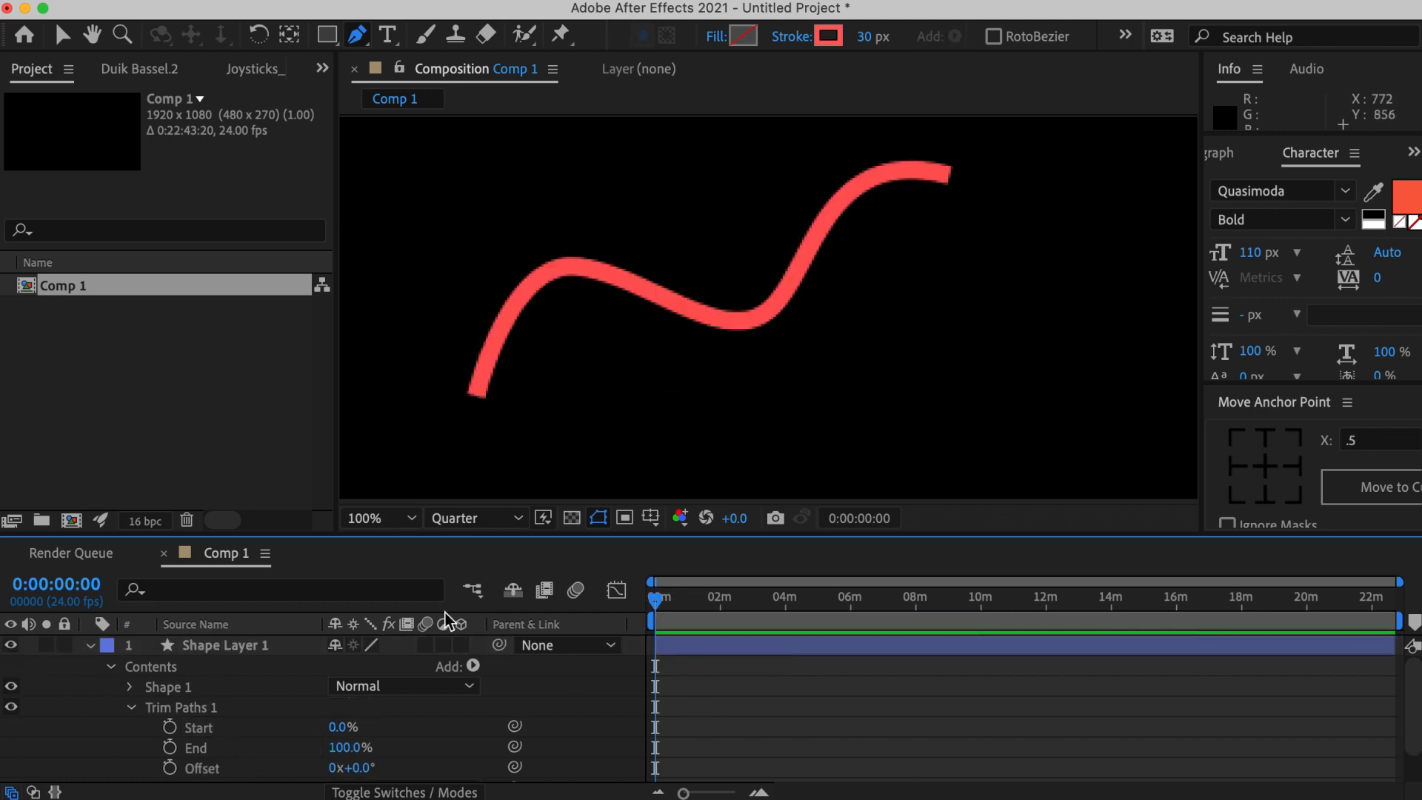
# Enable keyframing for Trim Paths Start and End on Shape Layer 1 at the first frame, with Start 0% and End 100%.
pyautogui.moveTo(364, 748)
pyautogui.mouseDown()
pyautogui.moveTo(339, 748)
pyautogui.moveTo(451, 715)
pyautogui.mouseUp()
pyautogui.moveTo(367, 753)
pyautogui.mouseDown()
pyautogui.moveTo(380, 729)
pyautogui.moveTo(356, 748)
pyautogui.mouseUp()
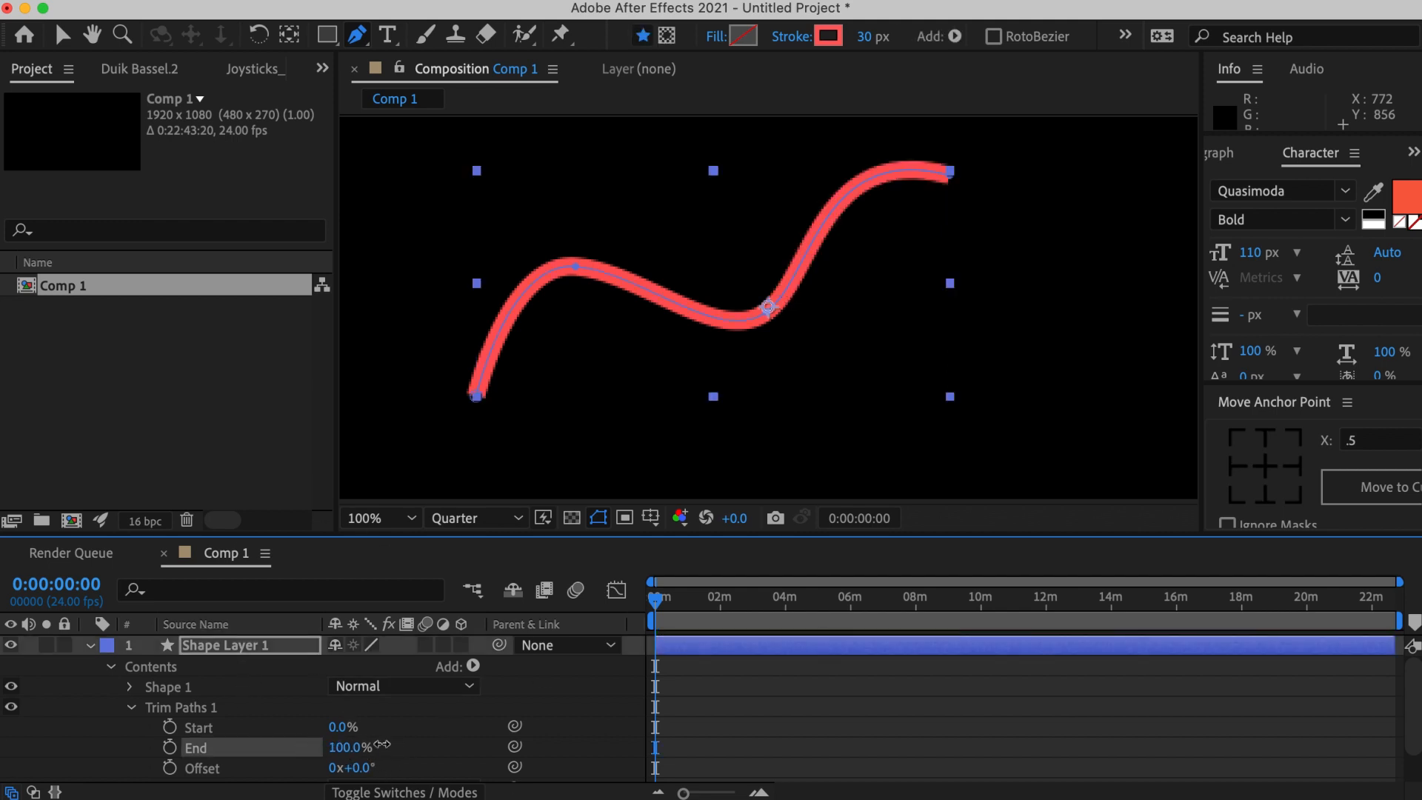
pyautogui.click(169, 728)
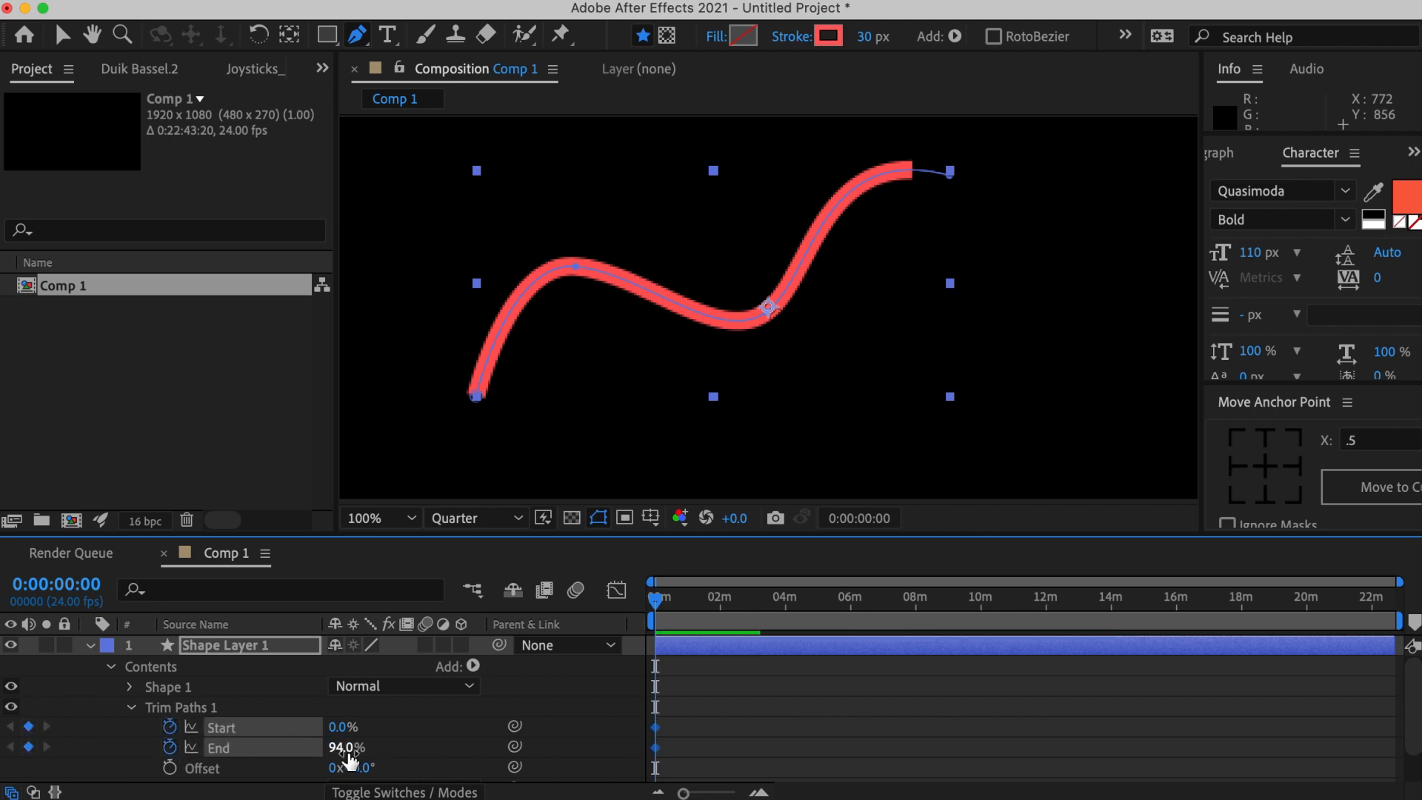
pyautogui.moveTo(347, 752); pyautogui.dragTo(487, 739)
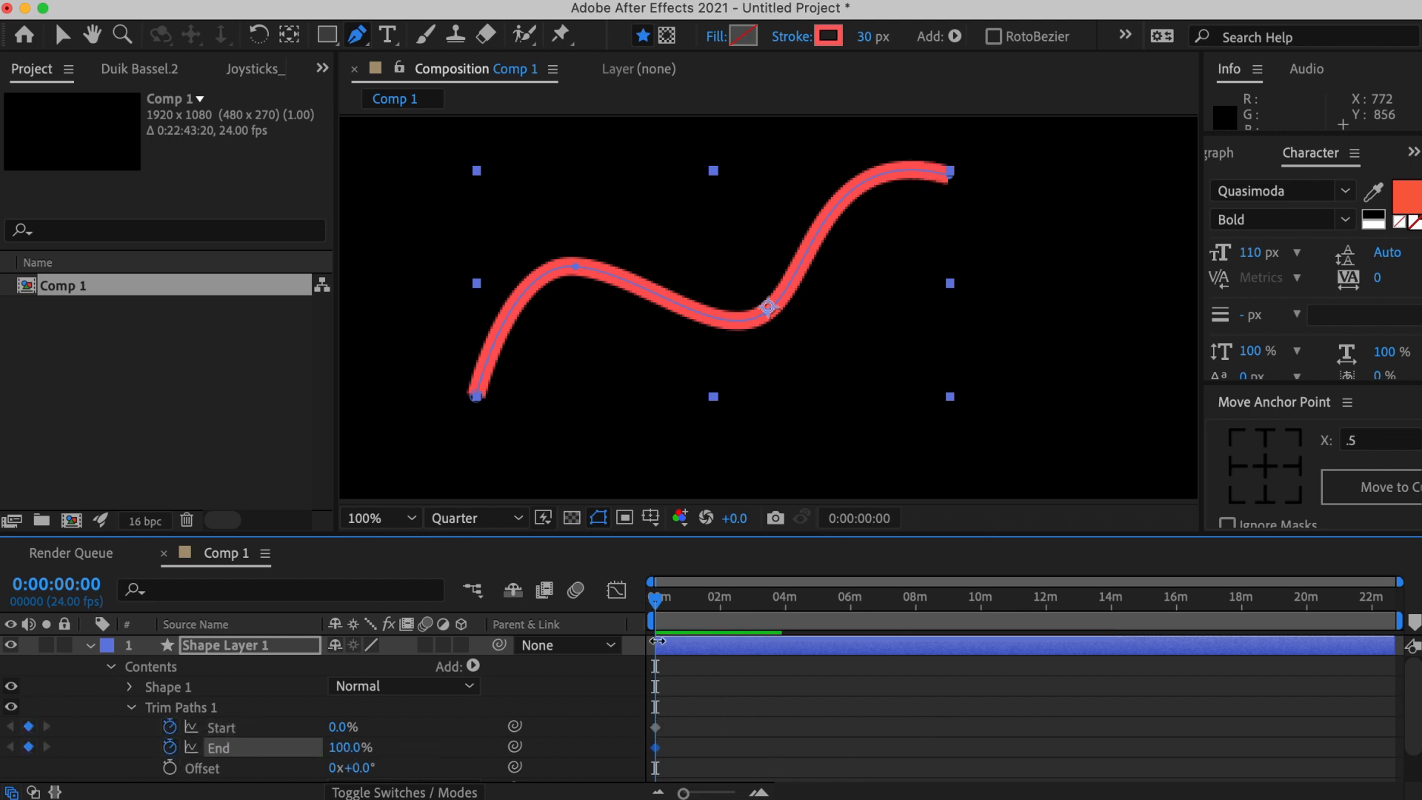
# Try the End value at 0% on the first keyframe and return to Start 0% and End 100%.
pyautogui.click(760, 793)
pyautogui.click(761, 794)
pyautogui.click(761, 793)
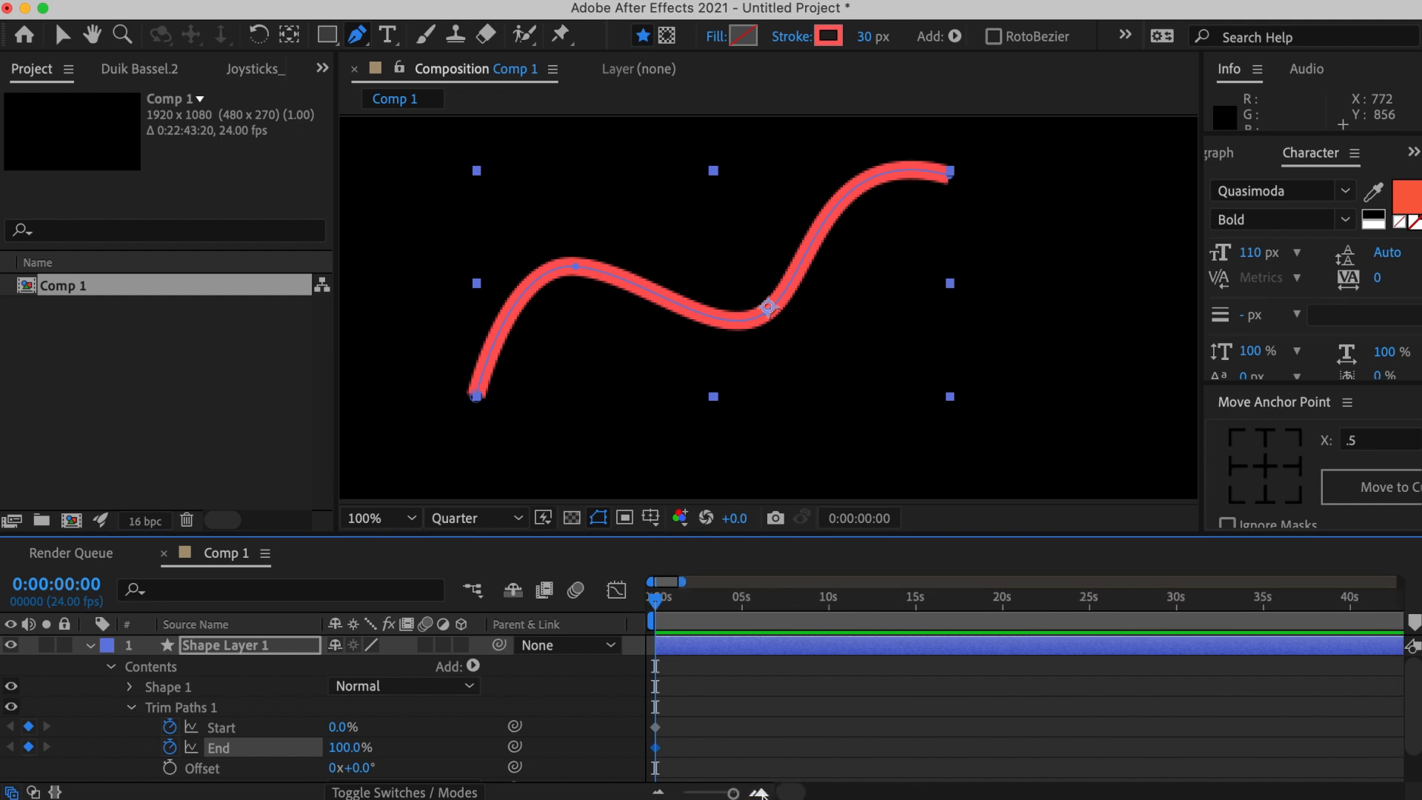
pyautogui.click(760, 793)
pyautogui.click(761, 793)
pyautogui.click(760, 794)
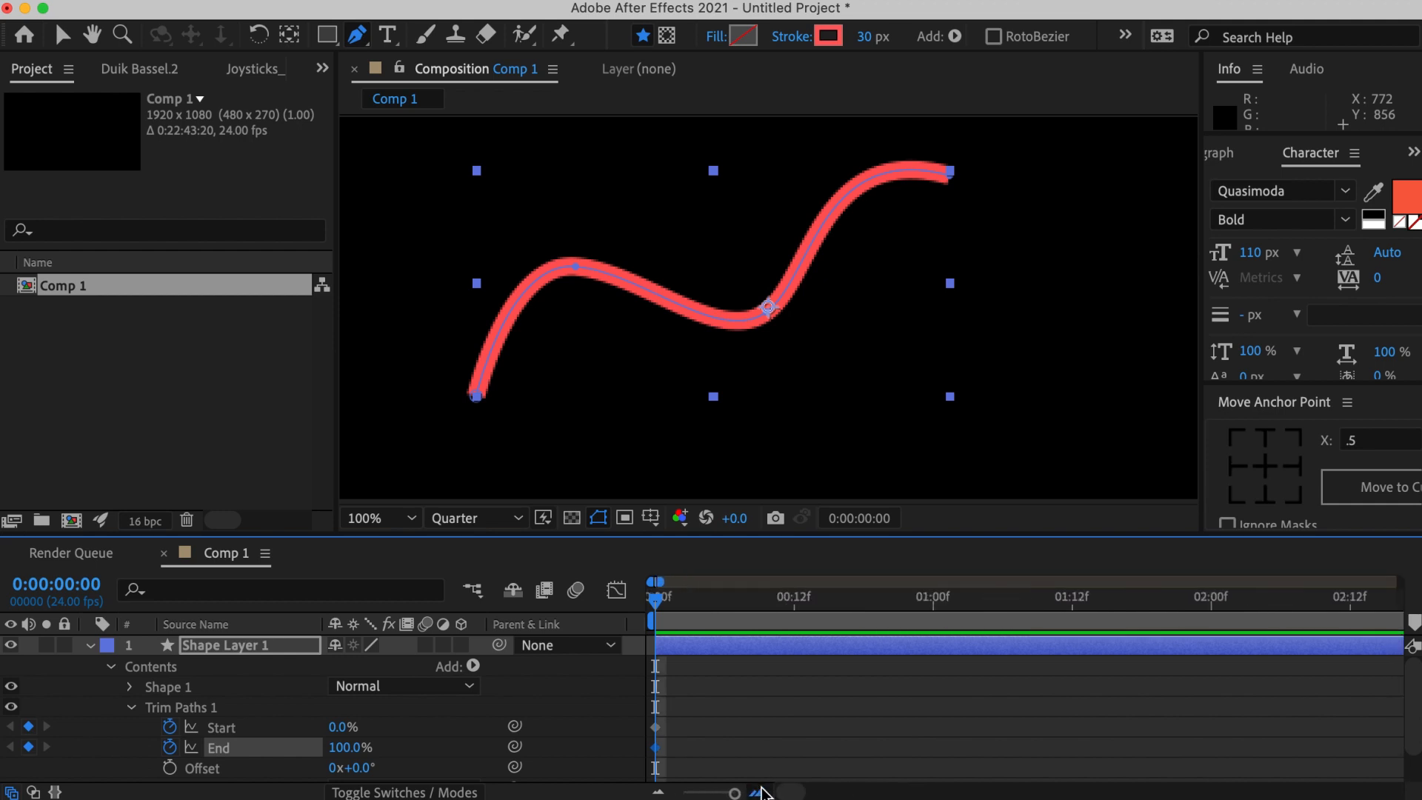
pyautogui.click(788, 723)
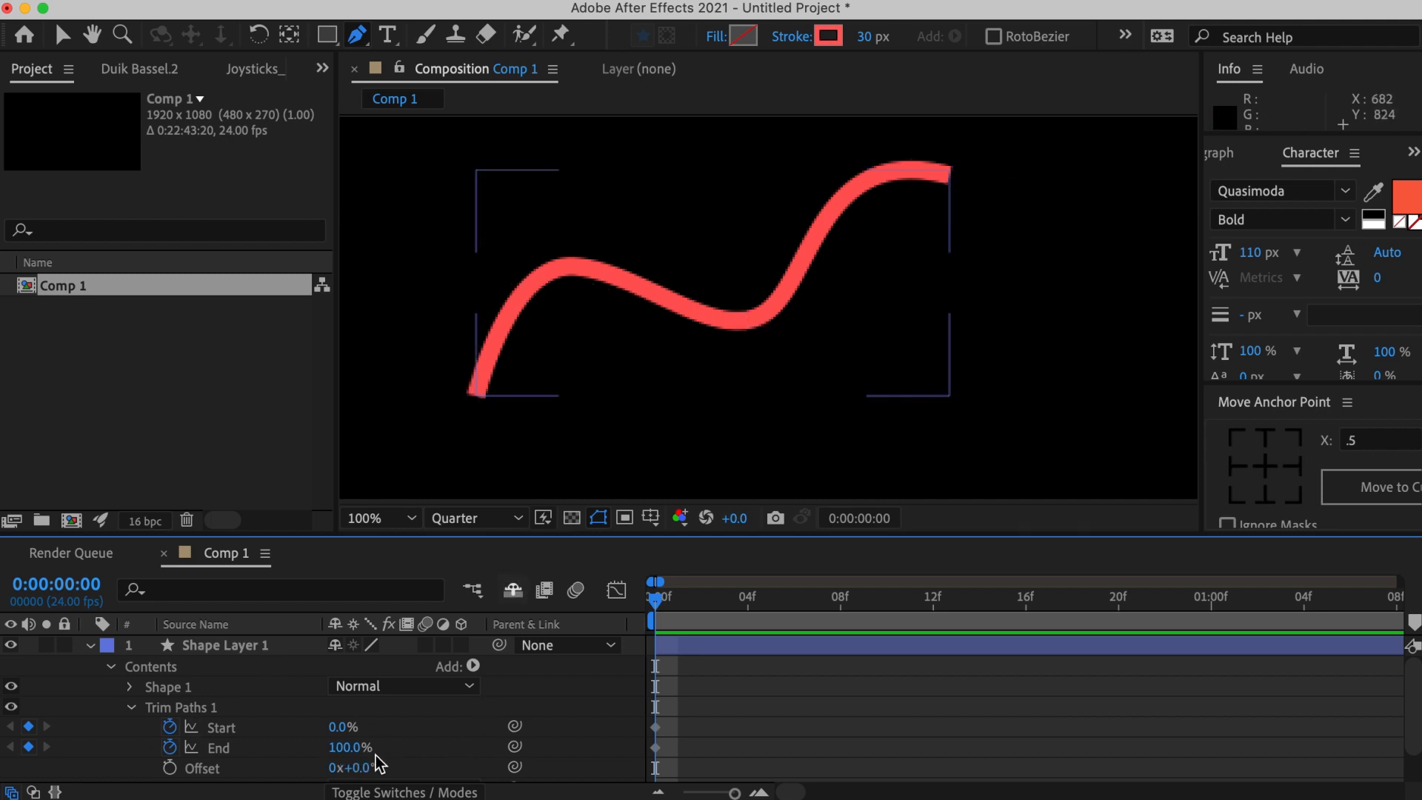
pyautogui.moveTo(348, 749); pyautogui.dragTo(266, 749)
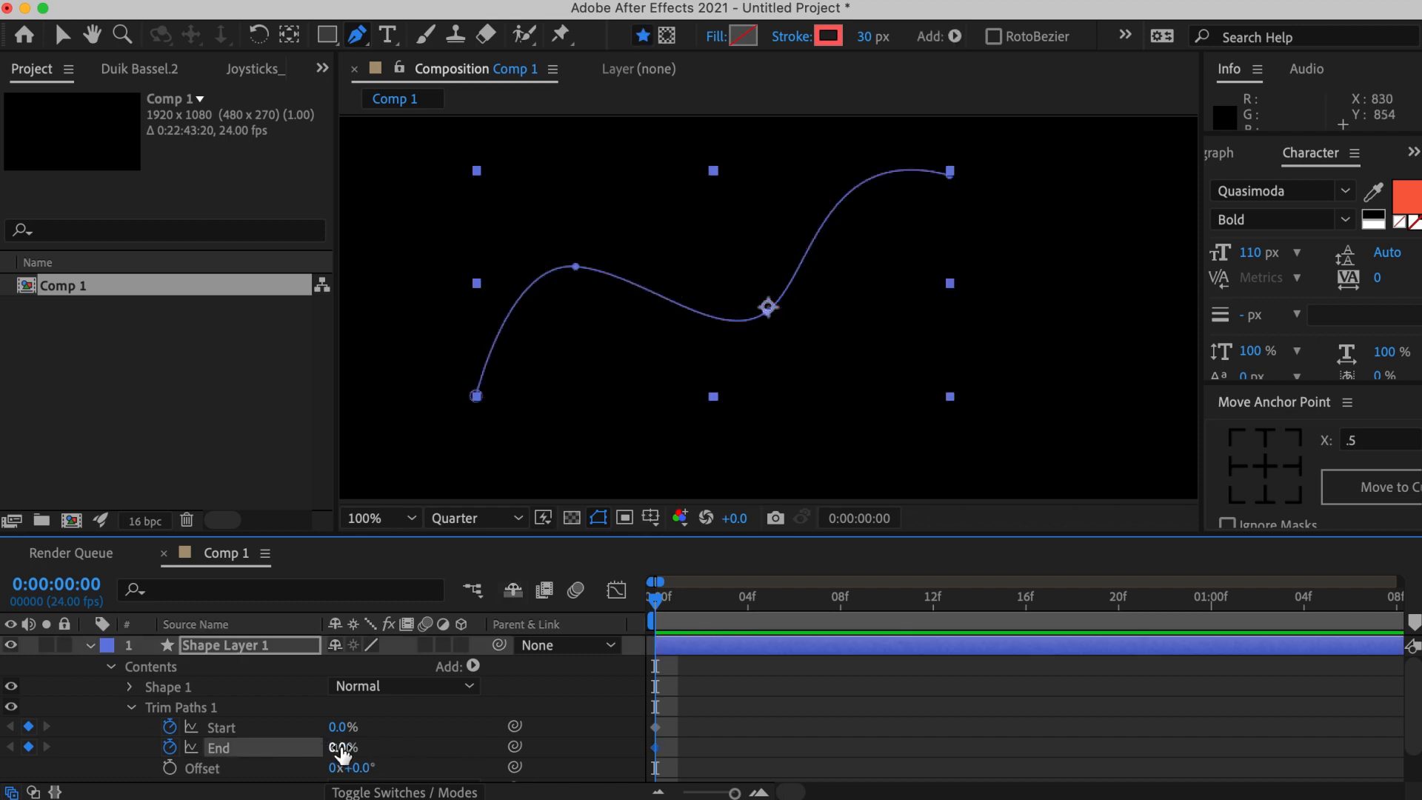
pyautogui.moveTo(341, 748)
pyautogui.mouseDown()
pyautogui.moveTo(455, 739)
pyautogui.moveTo(324, 735)
pyautogui.moveTo(380, 732)
pyautogui.mouseUp()
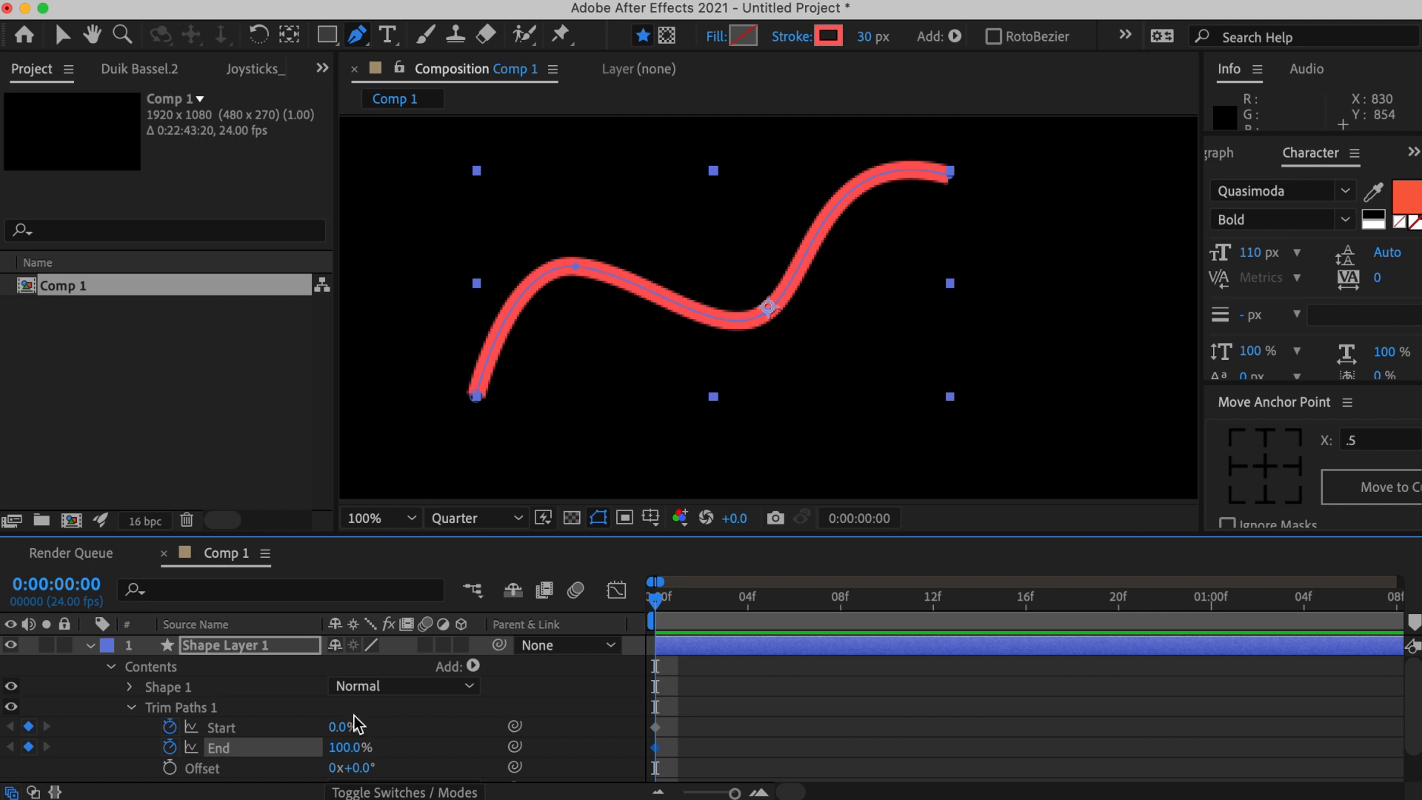
pyautogui.moveTo(342, 727)
pyautogui.mouseDown()
pyautogui.moveTo(459, 722)
pyautogui.moveTo(305, 720)
pyautogui.moveTo(341, 746)
pyautogui.moveTo(224, 750)
pyautogui.moveTo(374, 746)
pyautogui.moveTo(385, 724)
pyautogui.moveTo(495, 713)
pyautogui.moveTo(277, 705)
pyautogui.mouseUp()
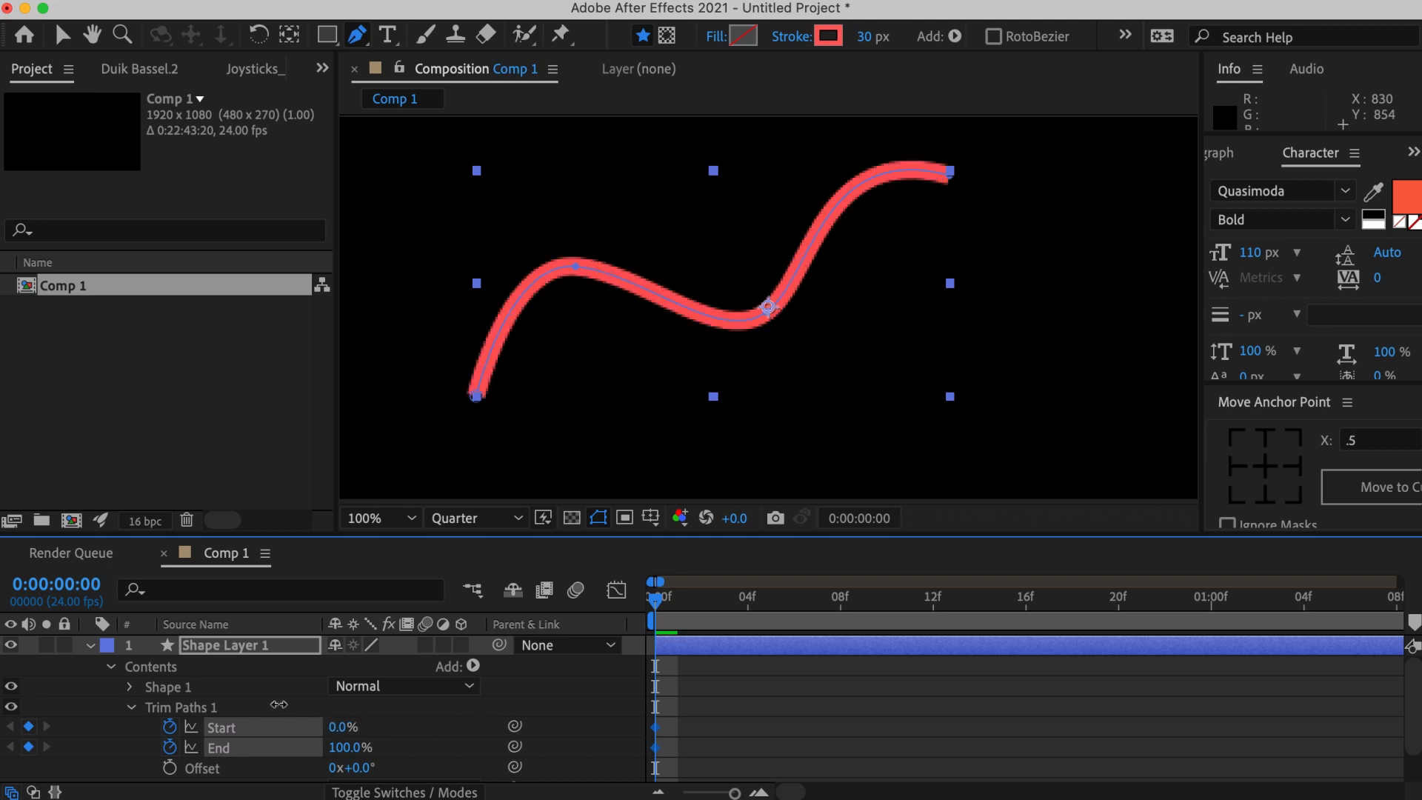
# Keyframe the Trim Paths End value from 0% at the first frame to 100% at frame 8.
pyautogui.click(674, 722)
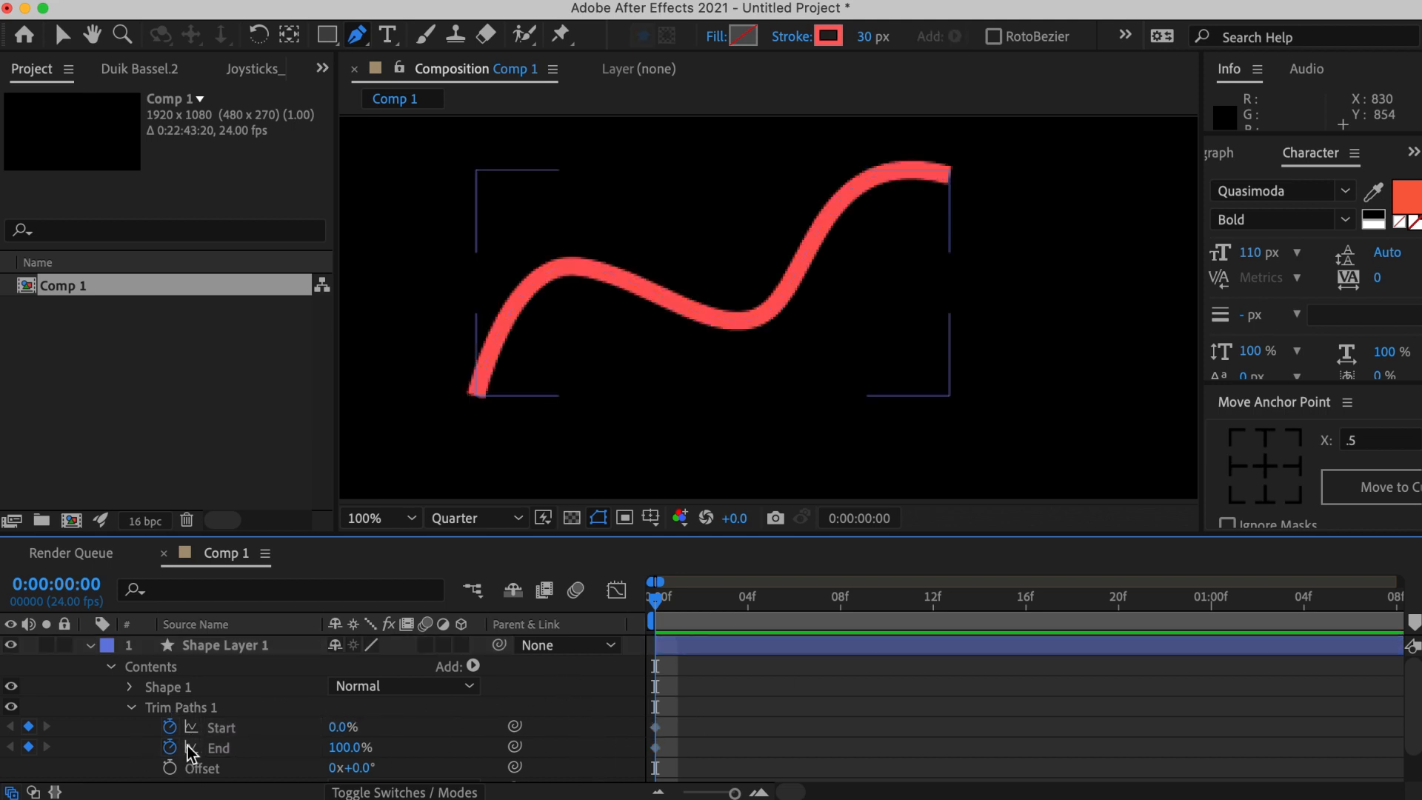
pyautogui.click(750, 666)
pyautogui.moveTo(668, 598); pyautogui.dragTo(658, 629)
pyautogui.moveTo(350, 746); pyautogui.dragTo(289, 747)
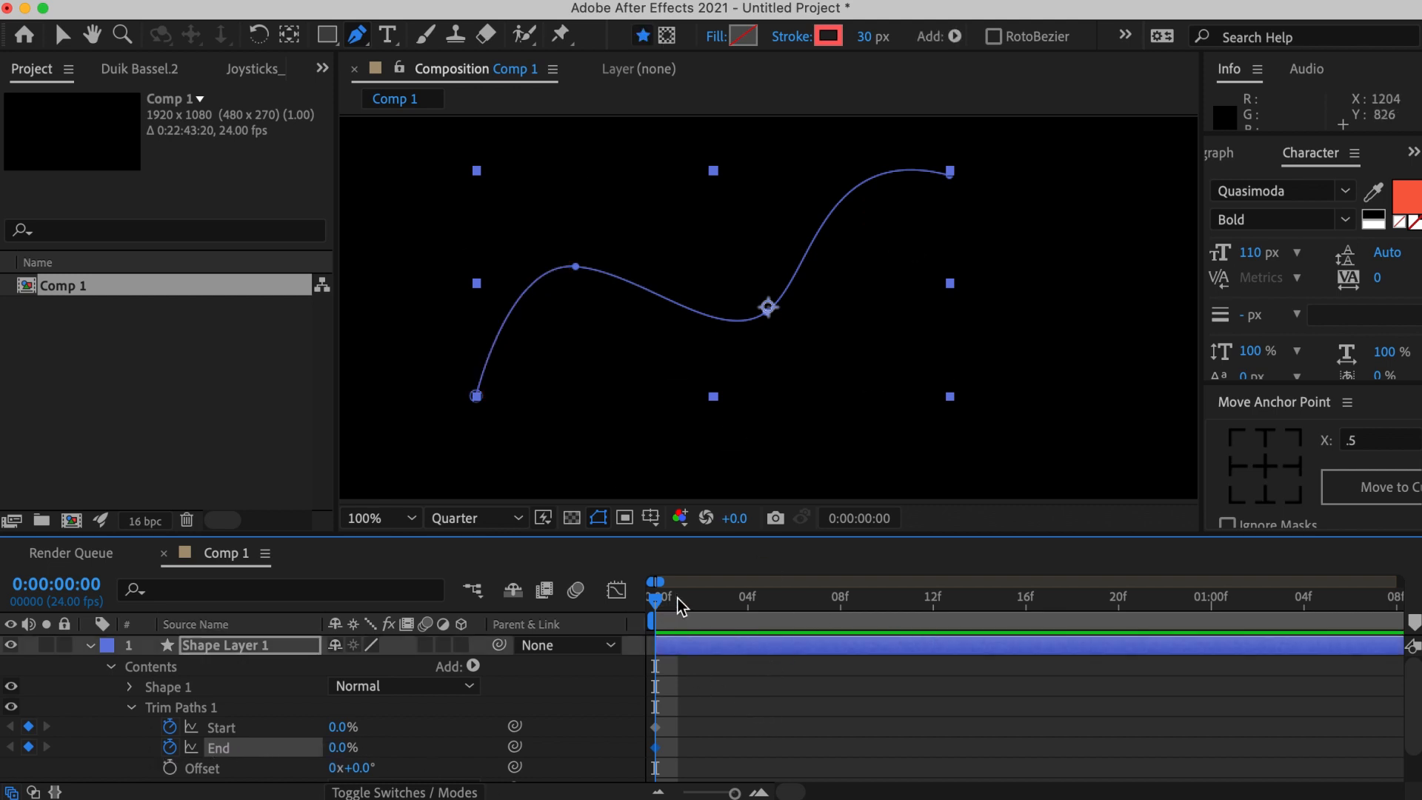
pyautogui.moveTo(680, 605); pyautogui.dragTo(747, 607)
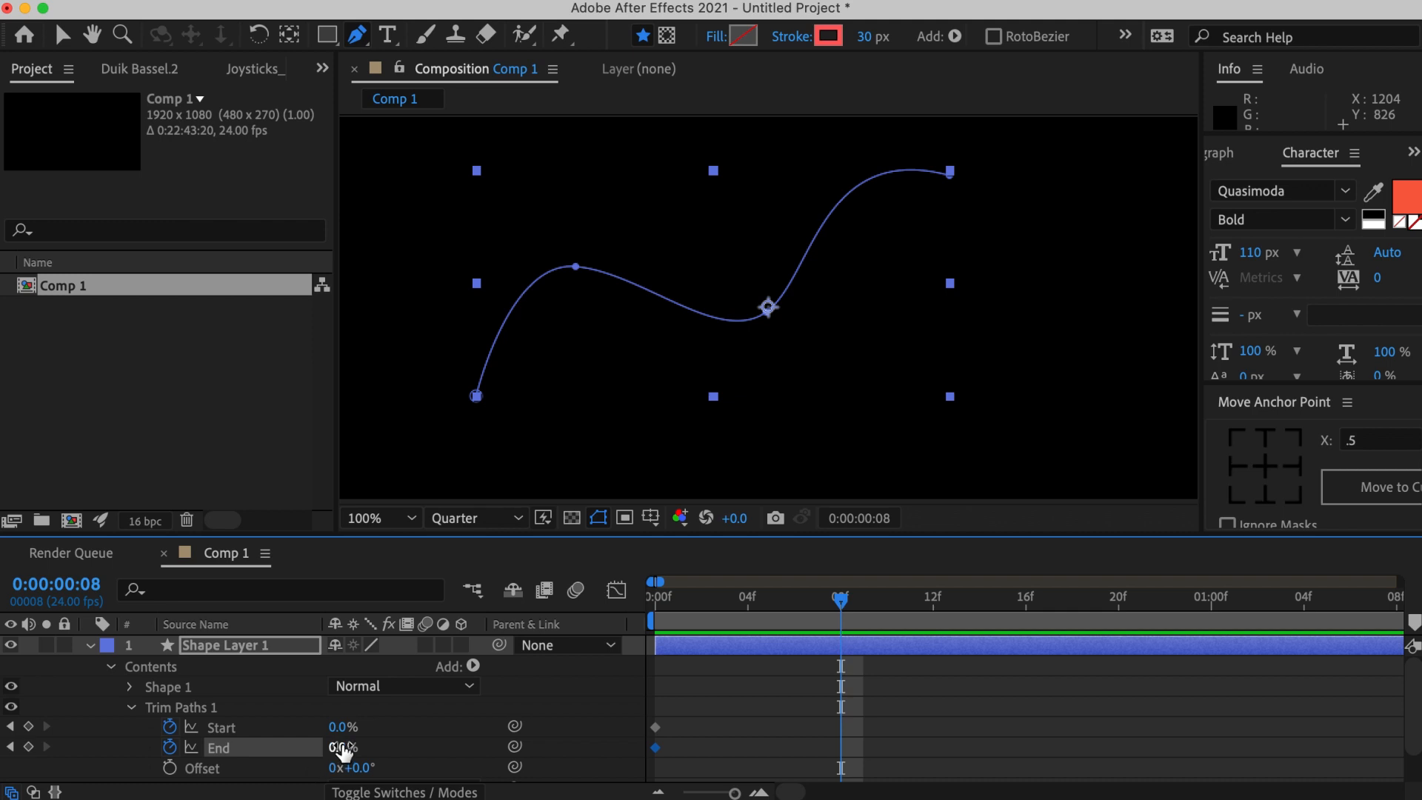
pyautogui.moveTo(343, 750); pyautogui.dragTo(472, 724)
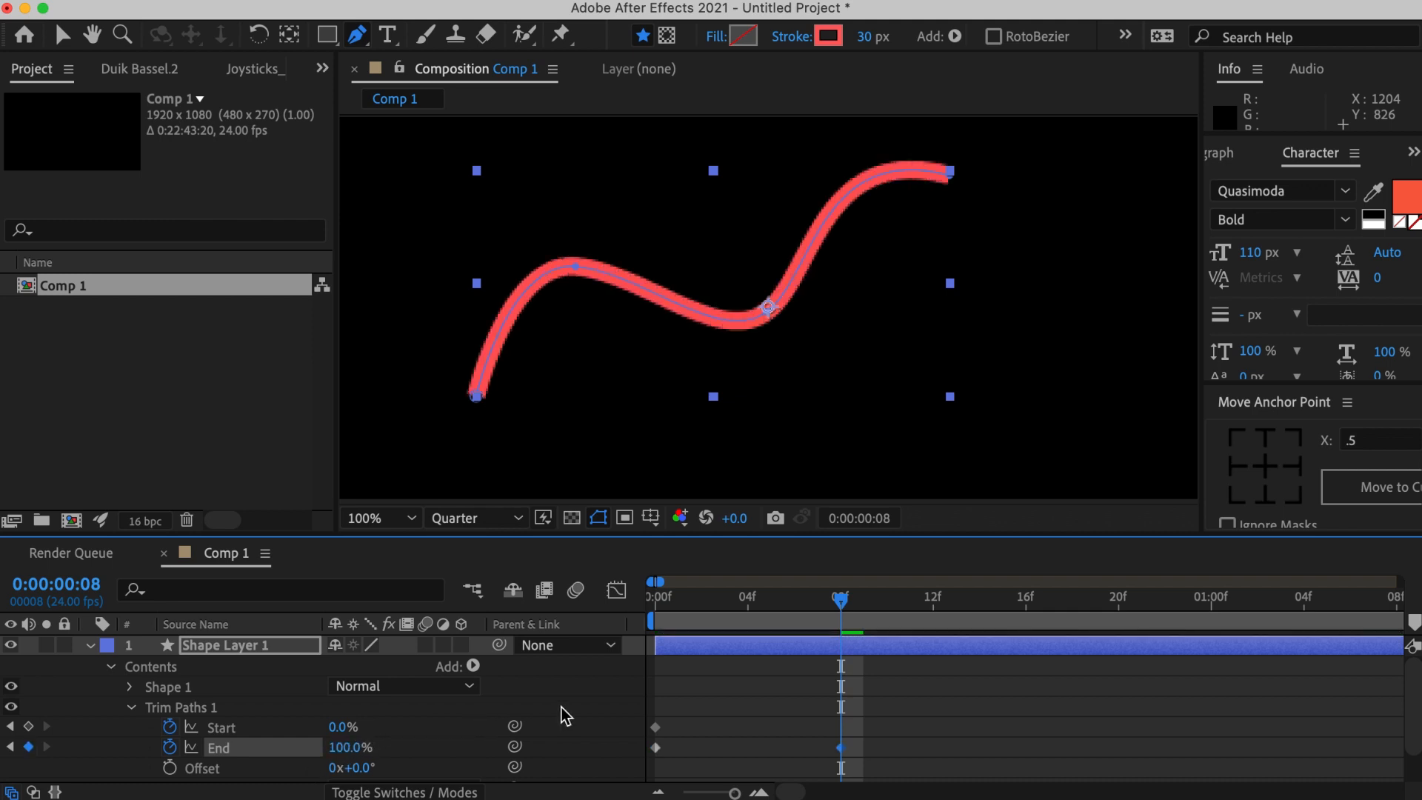
# Keyframe the Trim Paths Start value at 100% at frame 8.
pyautogui.click(841, 687)
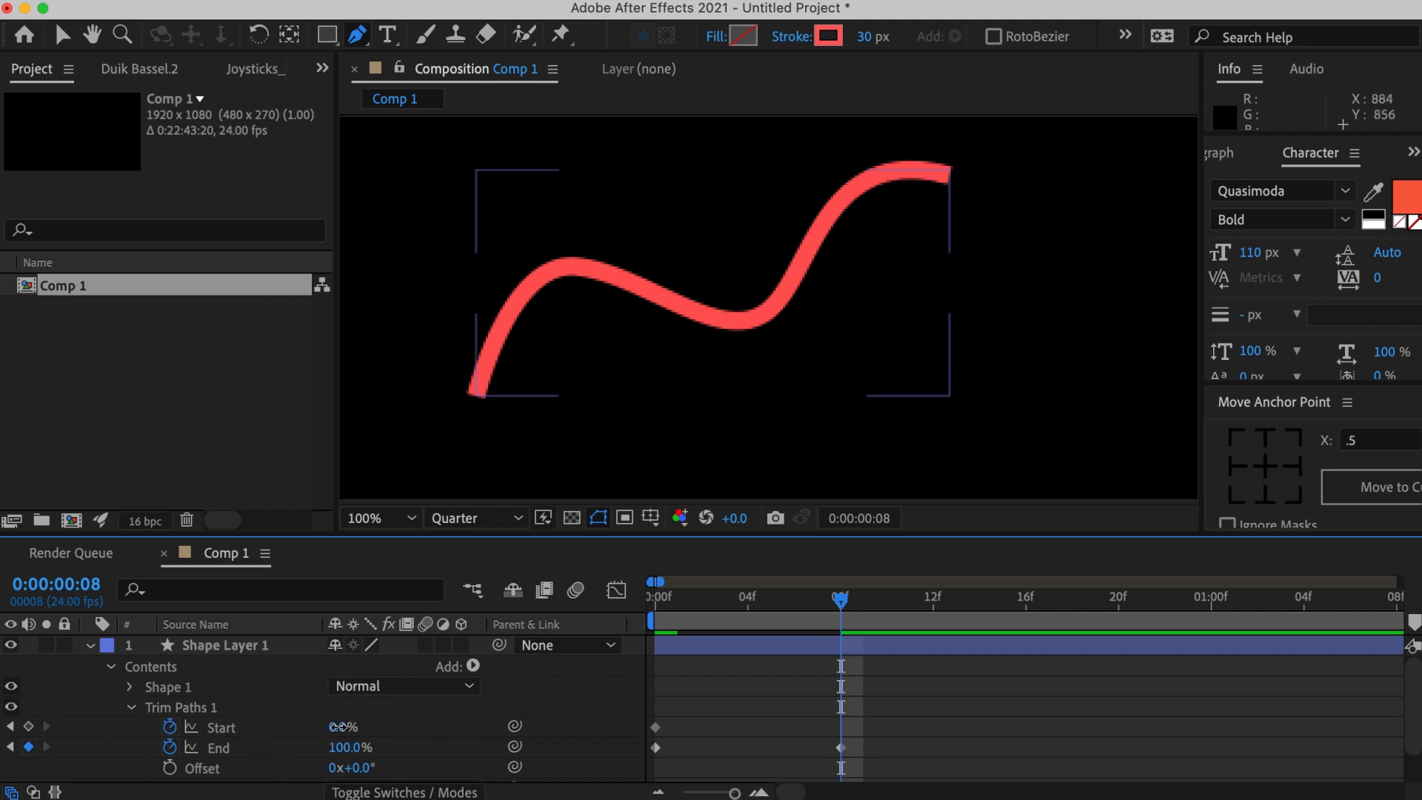
pyautogui.moveTo(337, 726); pyautogui.dragTo(490, 721)
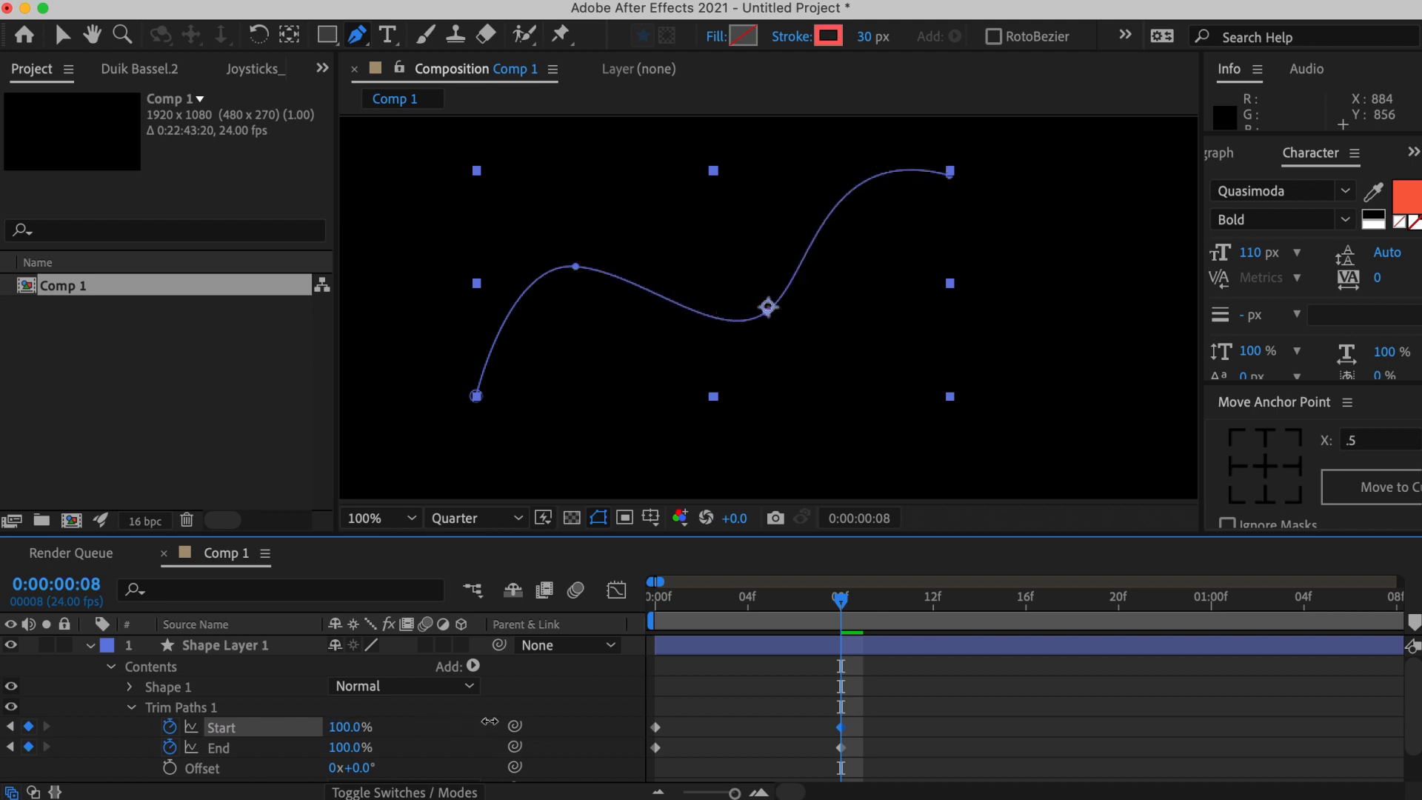
pyautogui.click(1046, 702)
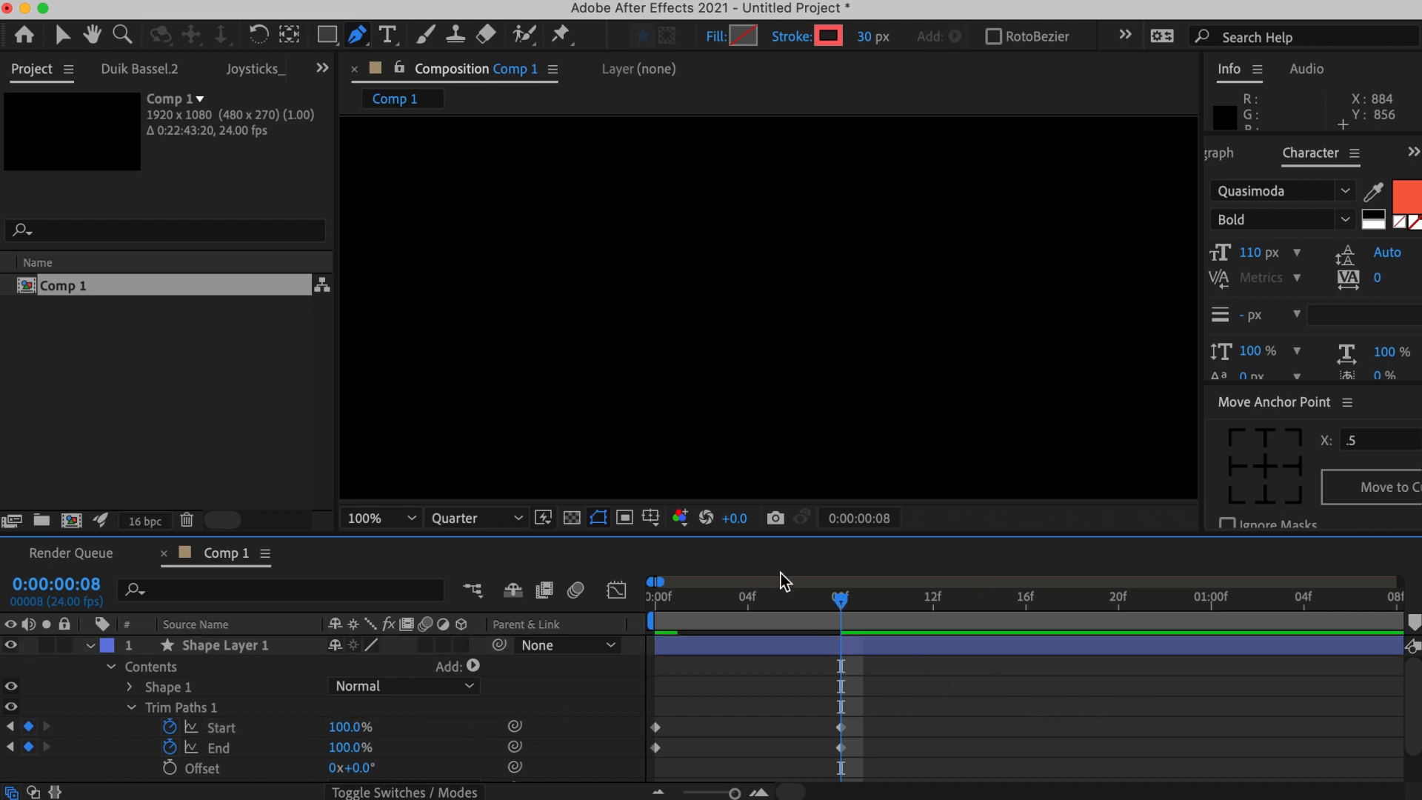
# Shift the two Trim Paths Start keyframes on Shape Layer 1 to frames 8 and 16 and scrub the result.
pyautogui.moveTo(850, 601)
pyautogui.mouseDown()
pyautogui.moveTo(657, 601)
pyautogui.moveTo(771, 602)
pyautogui.moveTo(725, 602)
pyautogui.mouseUp()
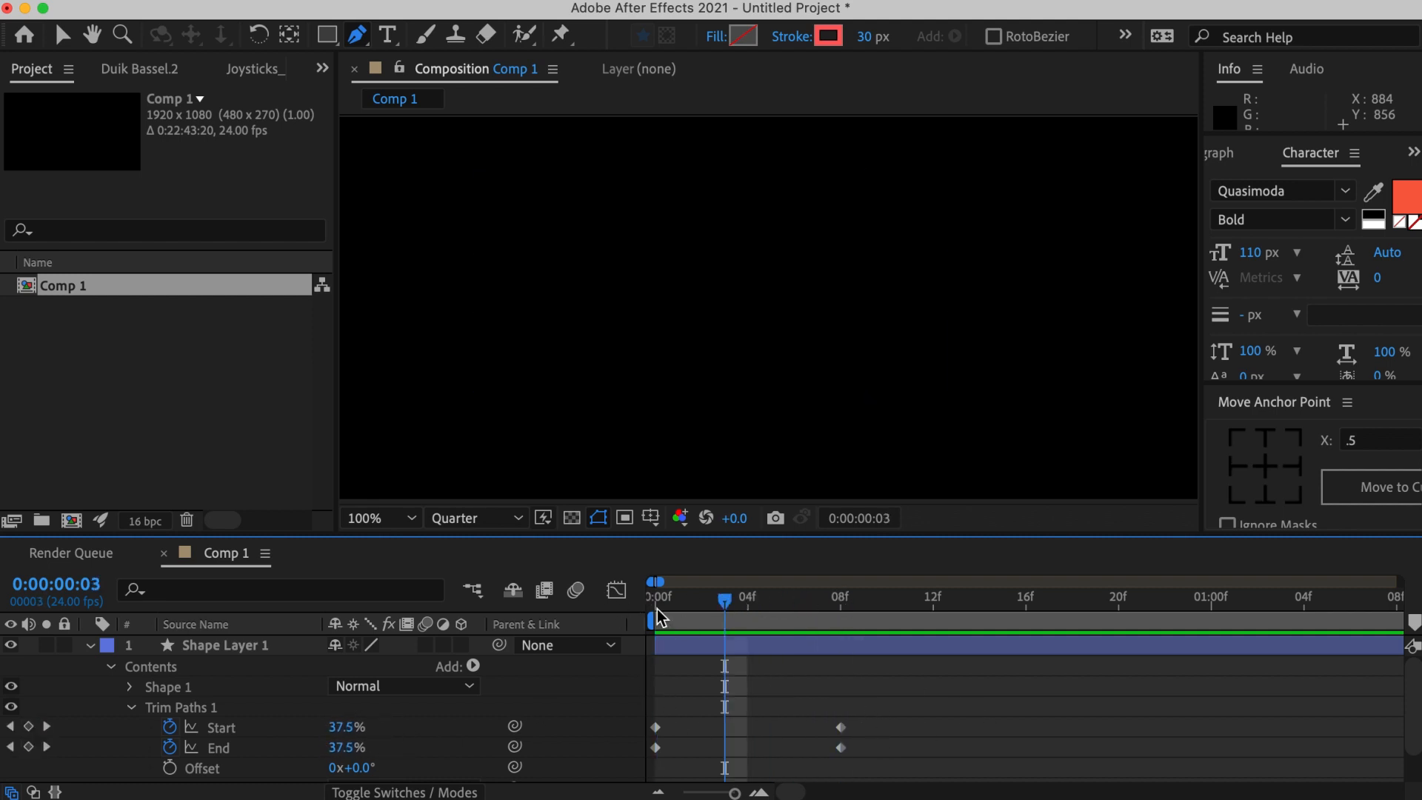
pyautogui.moveTo(725, 602); pyautogui.dragTo(656, 602)
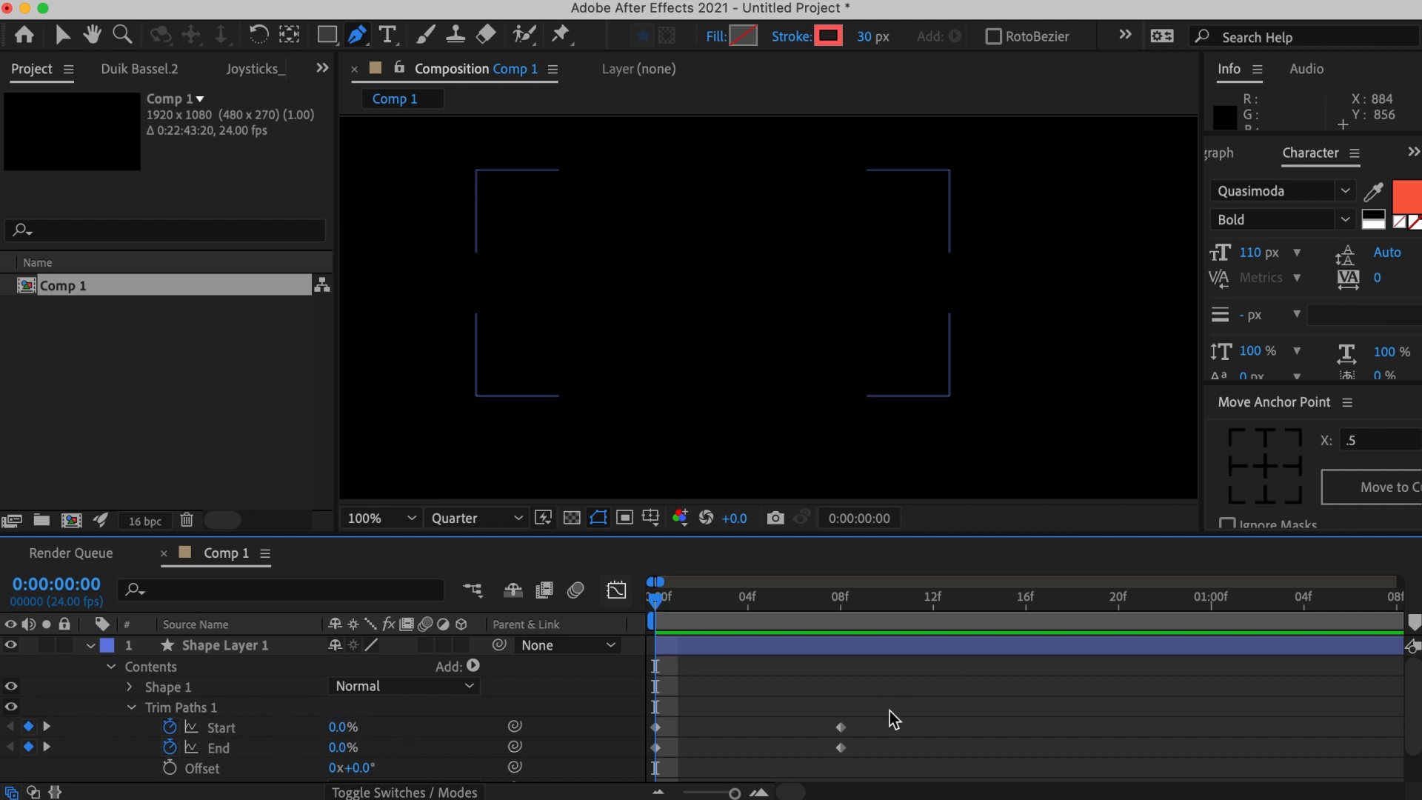
pyautogui.moveTo(892, 708); pyautogui.dragTo(843, 727)
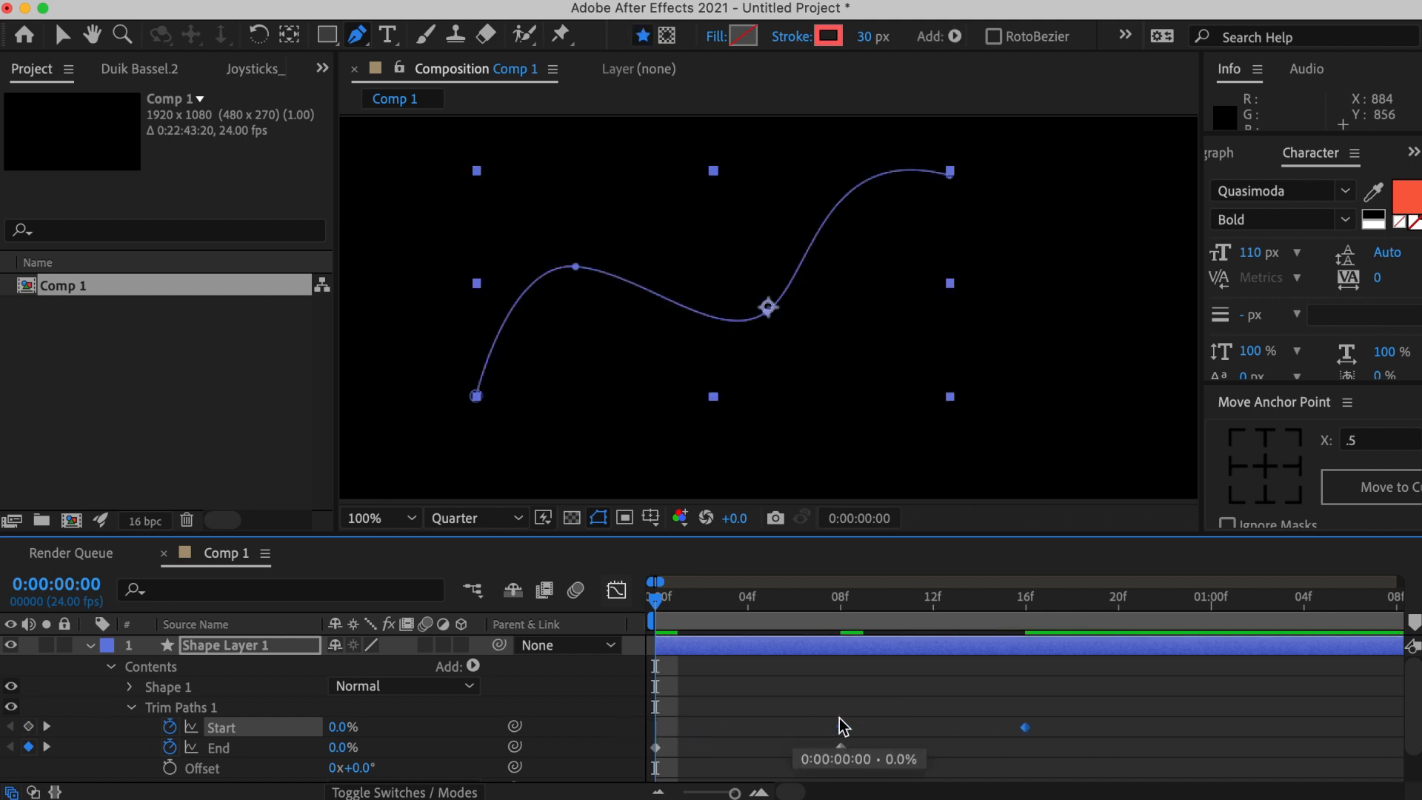
pyautogui.click(786, 686)
pyautogui.moveTo(656, 600)
pyautogui.mouseDown()
pyautogui.moveTo(1010, 602)
pyautogui.moveTo(1059, 643)
pyautogui.moveTo(891, 606)
pyautogui.moveTo(721, 603)
pyautogui.moveTo(976, 597)
pyautogui.moveTo(746, 604)
pyautogui.mouseUp()
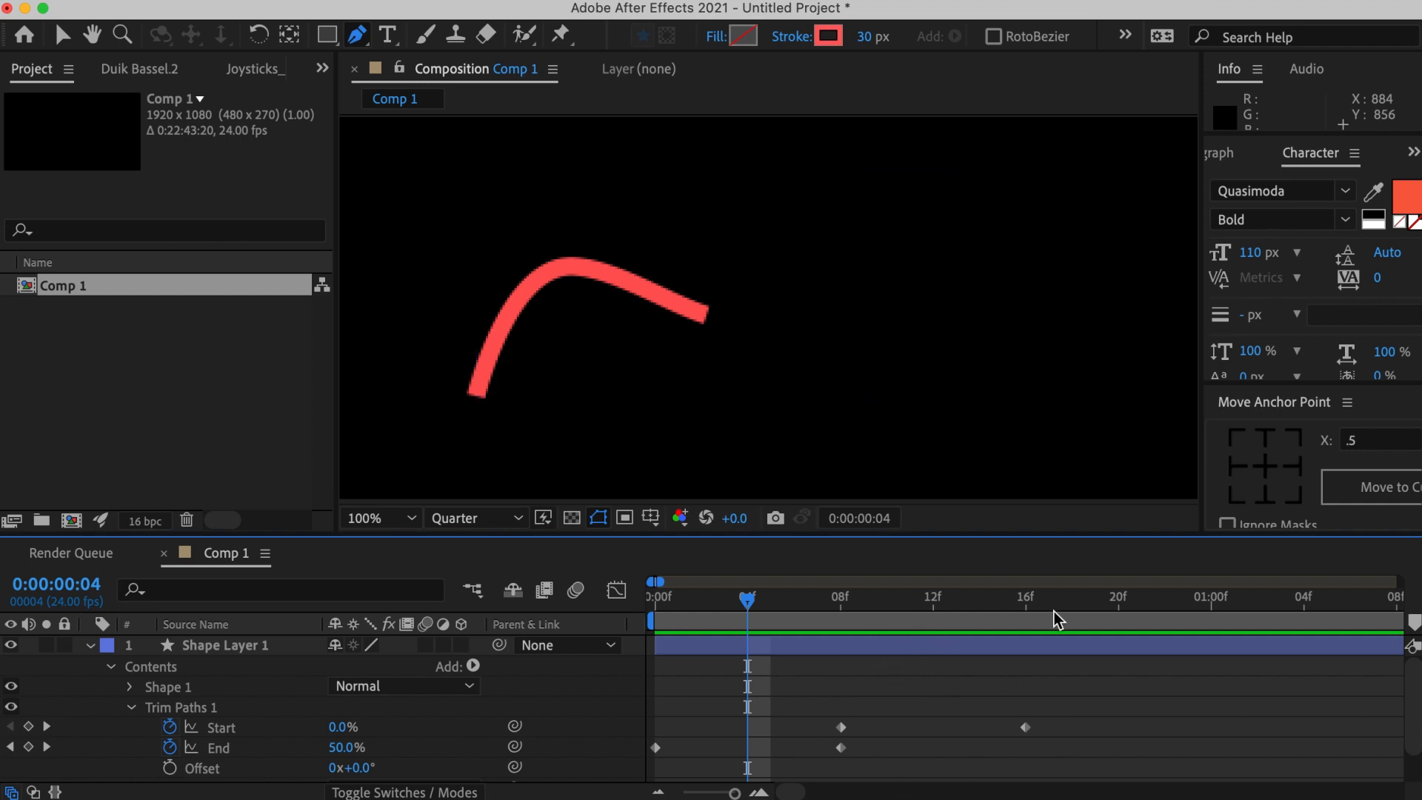
# Apply Easy Ease to all Trim Paths Start and End keyframes and play back the animation.
pyautogui.moveTo(1063, 708); pyautogui.dragTo(650, 787)
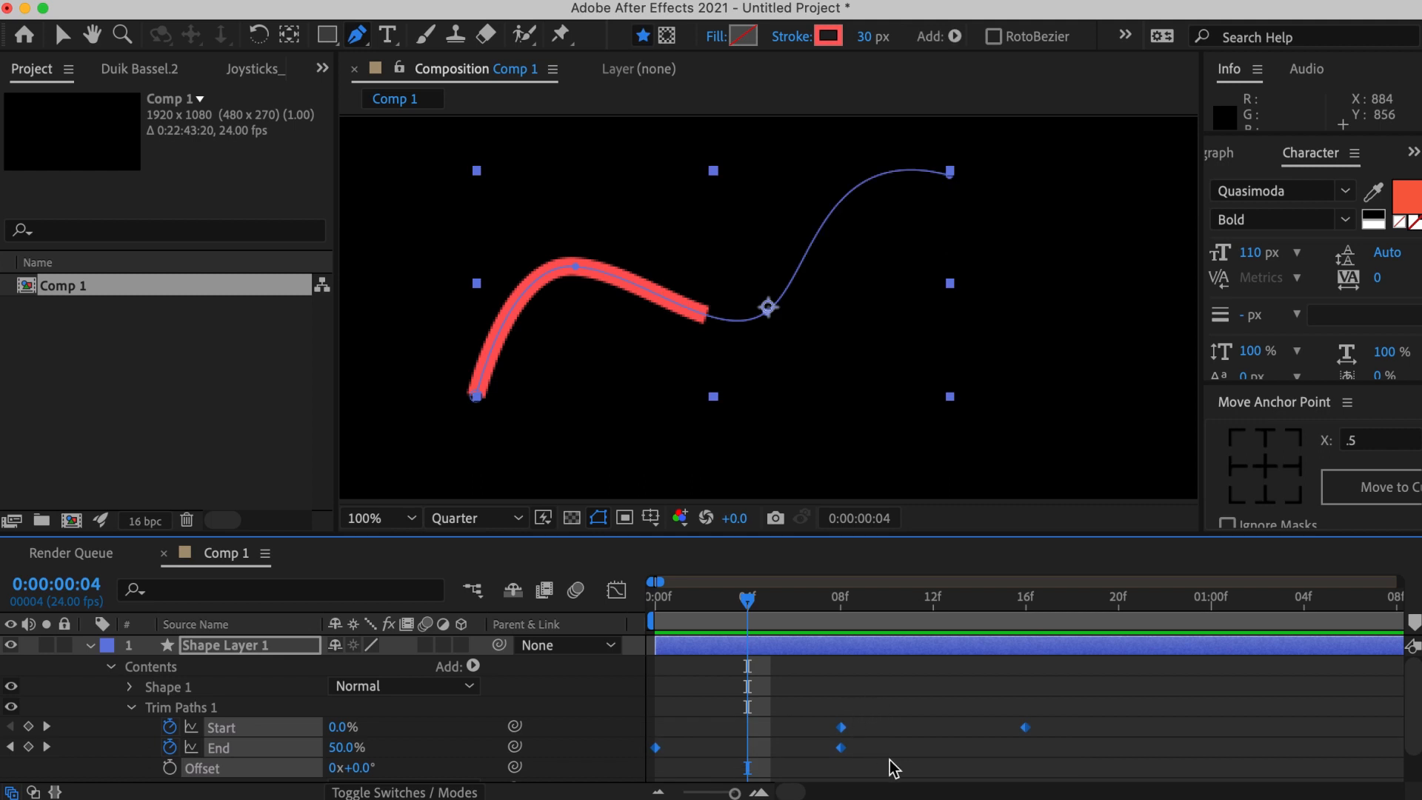
pyautogui.press('F9')
pyautogui.click(963, 699)
pyautogui.moveTo(744, 600); pyautogui.dragTo(655, 600)
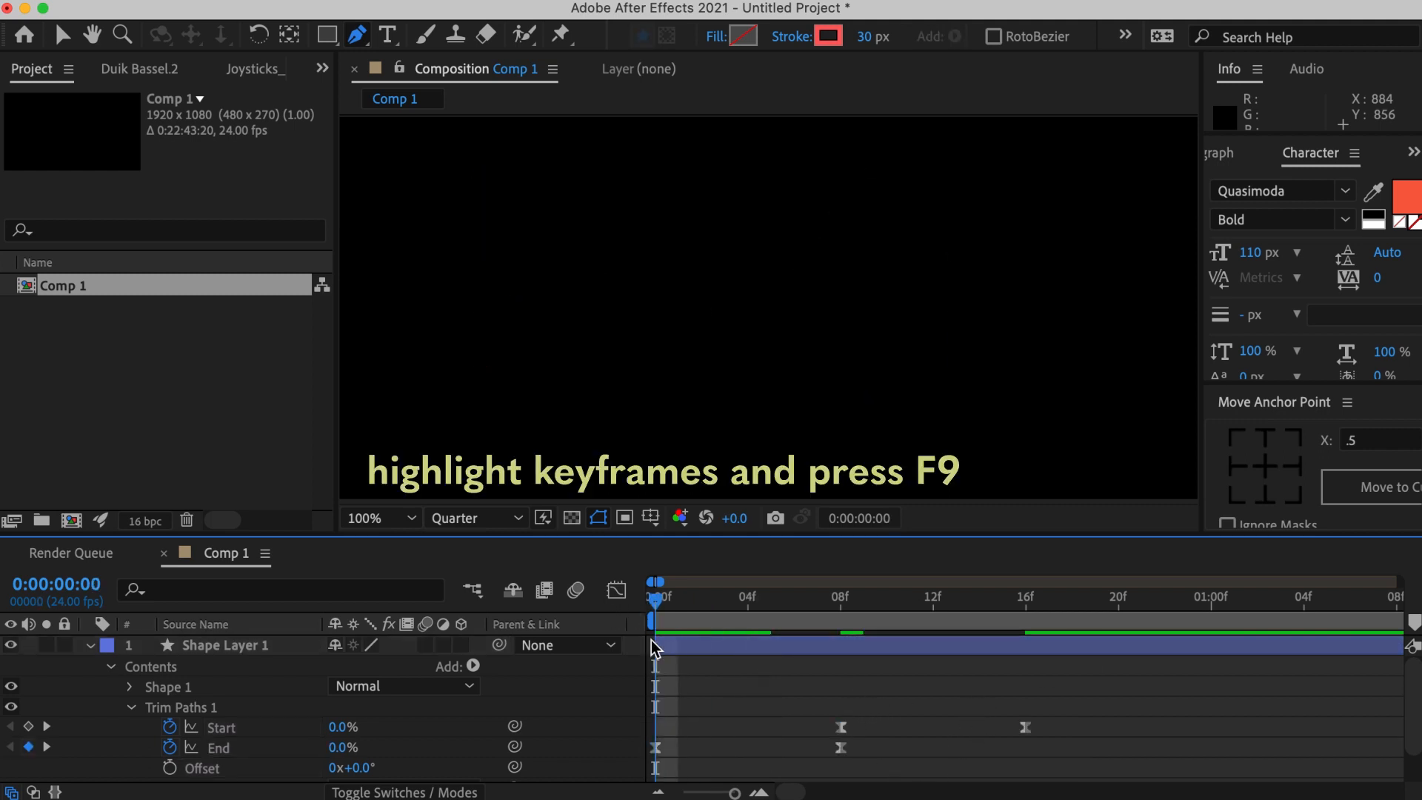
pyautogui.press('space')
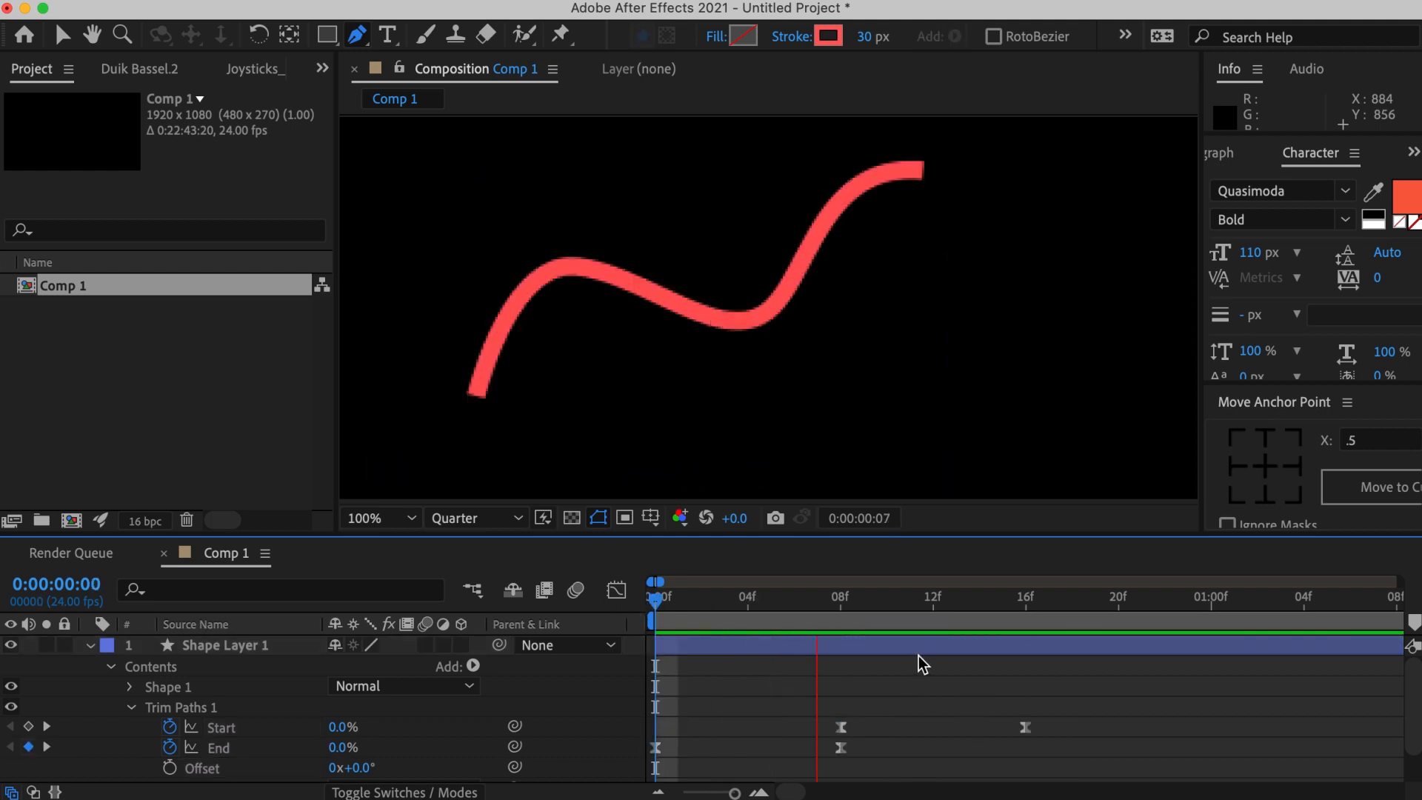
pyautogui.click(849, 649)
pyautogui.press('space')
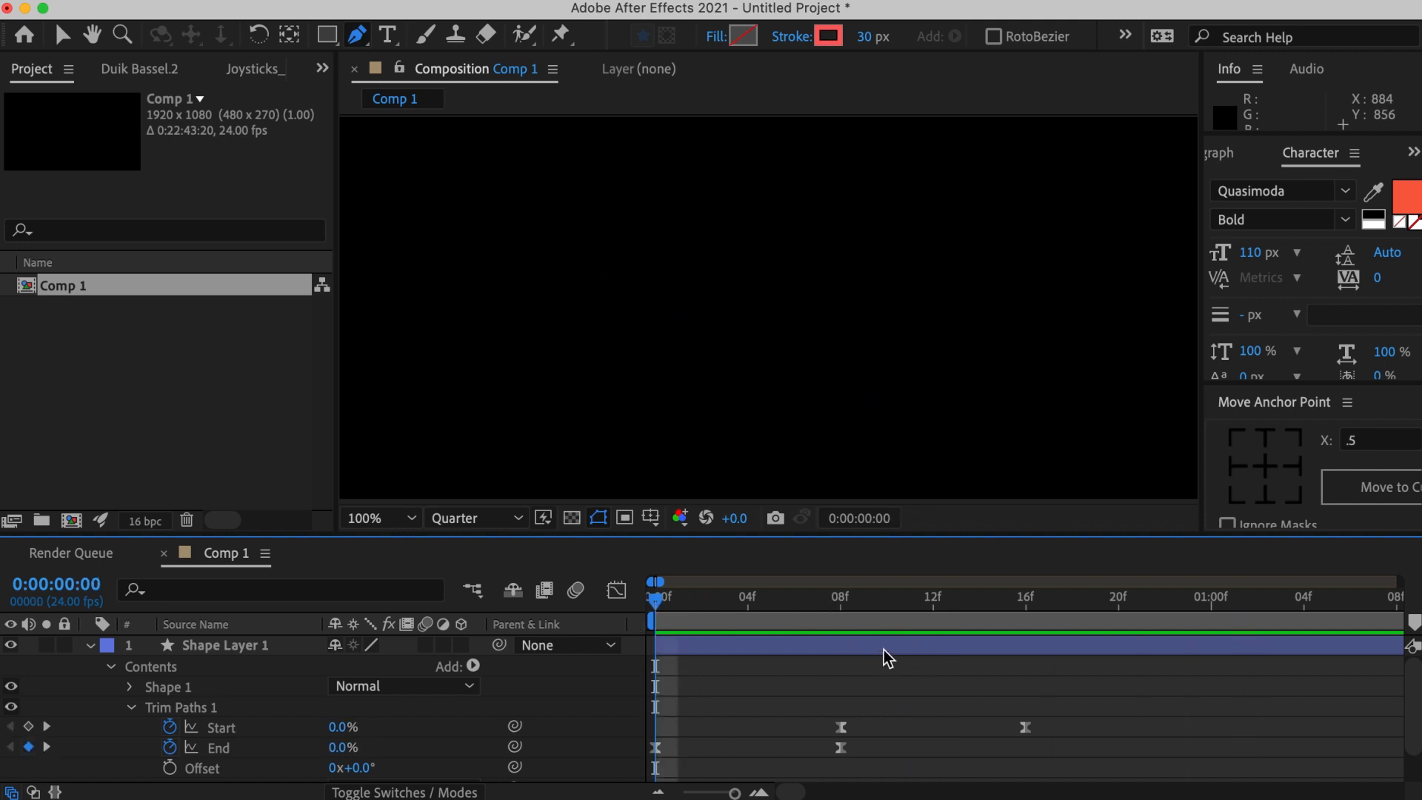
pyautogui.press('space')
pyautogui.moveTo(930, 609); pyautogui.dragTo(678, 609)
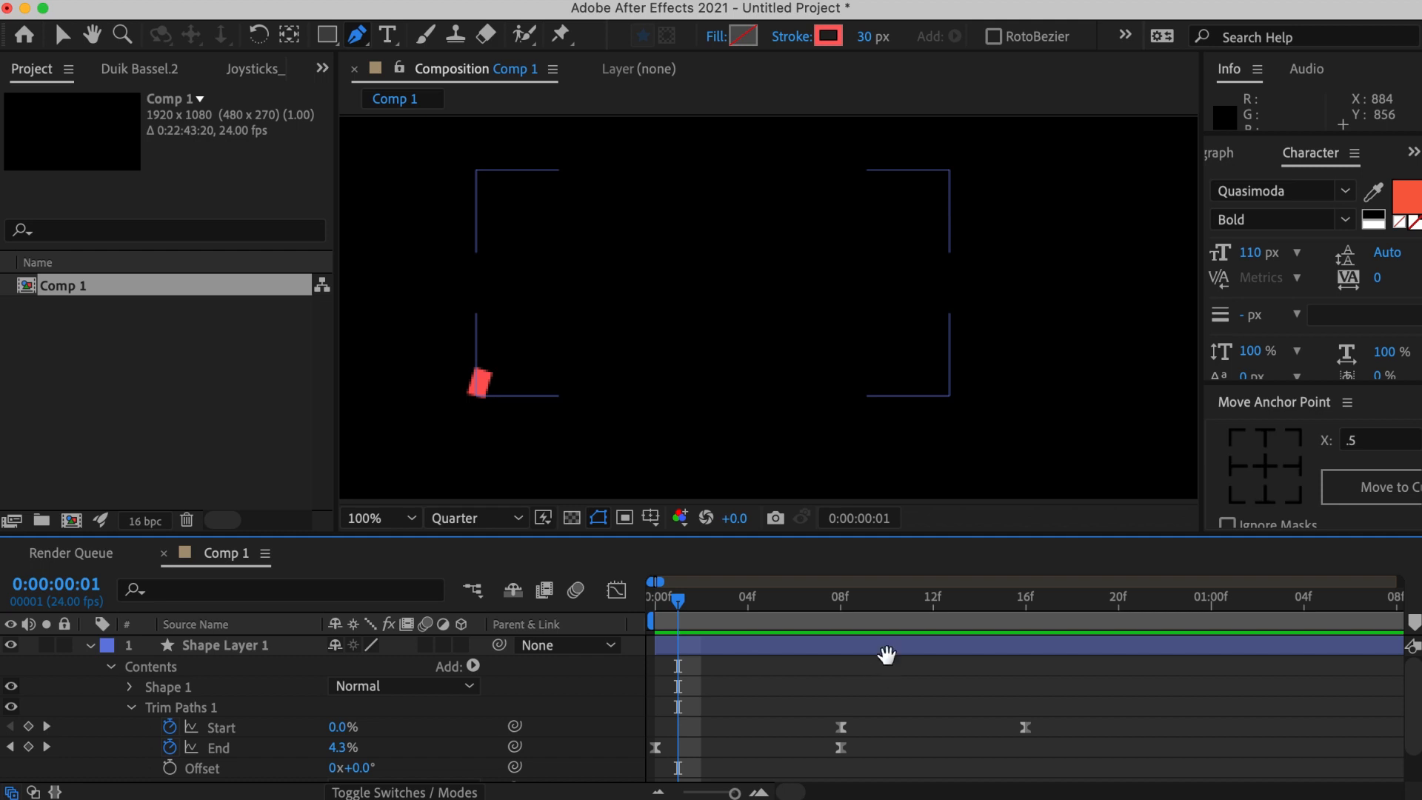
pyautogui.press('space')
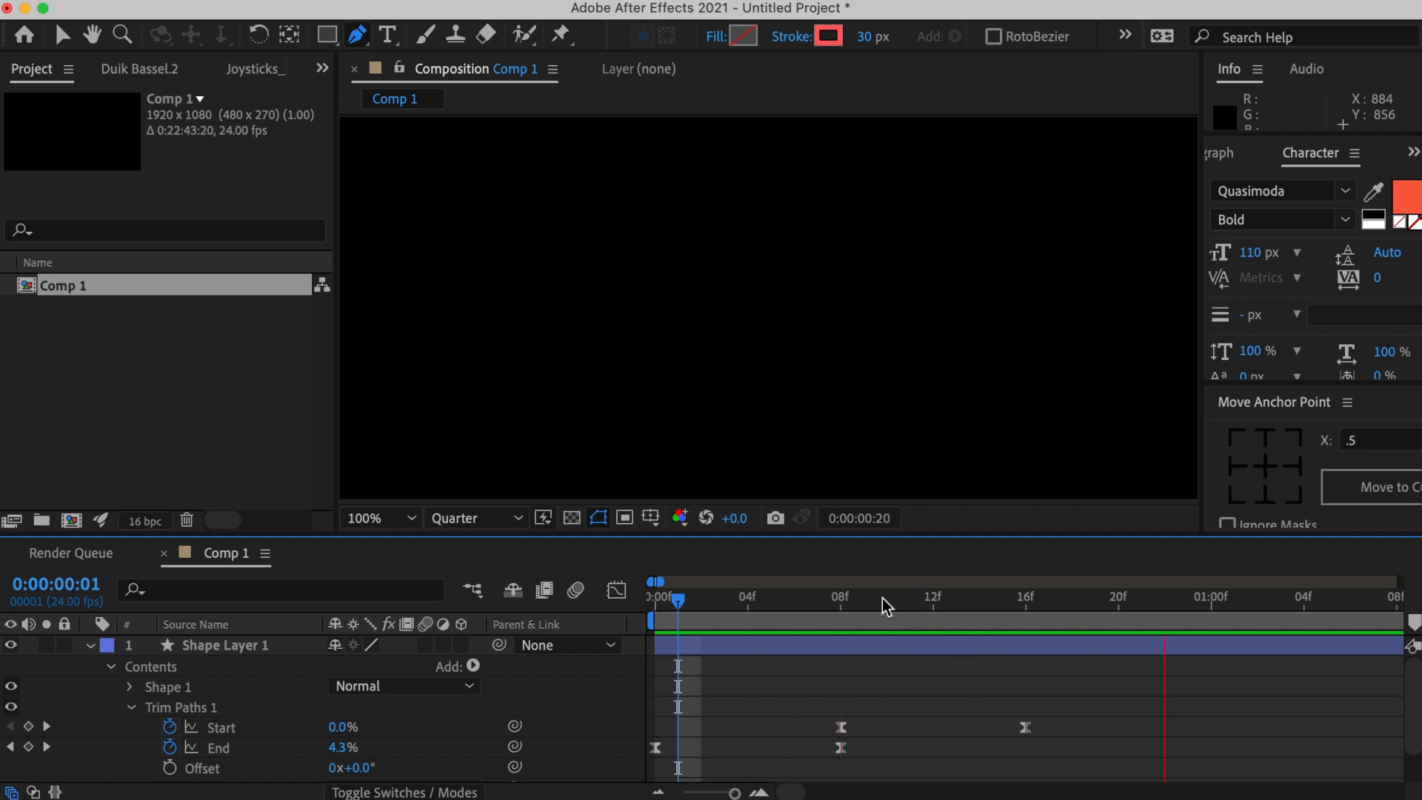
# Move the last End keyframe to frame 12 and the Start keyframes to frames 5 and 19, and preview the timing.
pyautogui.moveTo(815, 693); pyautogui.dragTo(893, 736)
pyautogui.click(1119, 728)
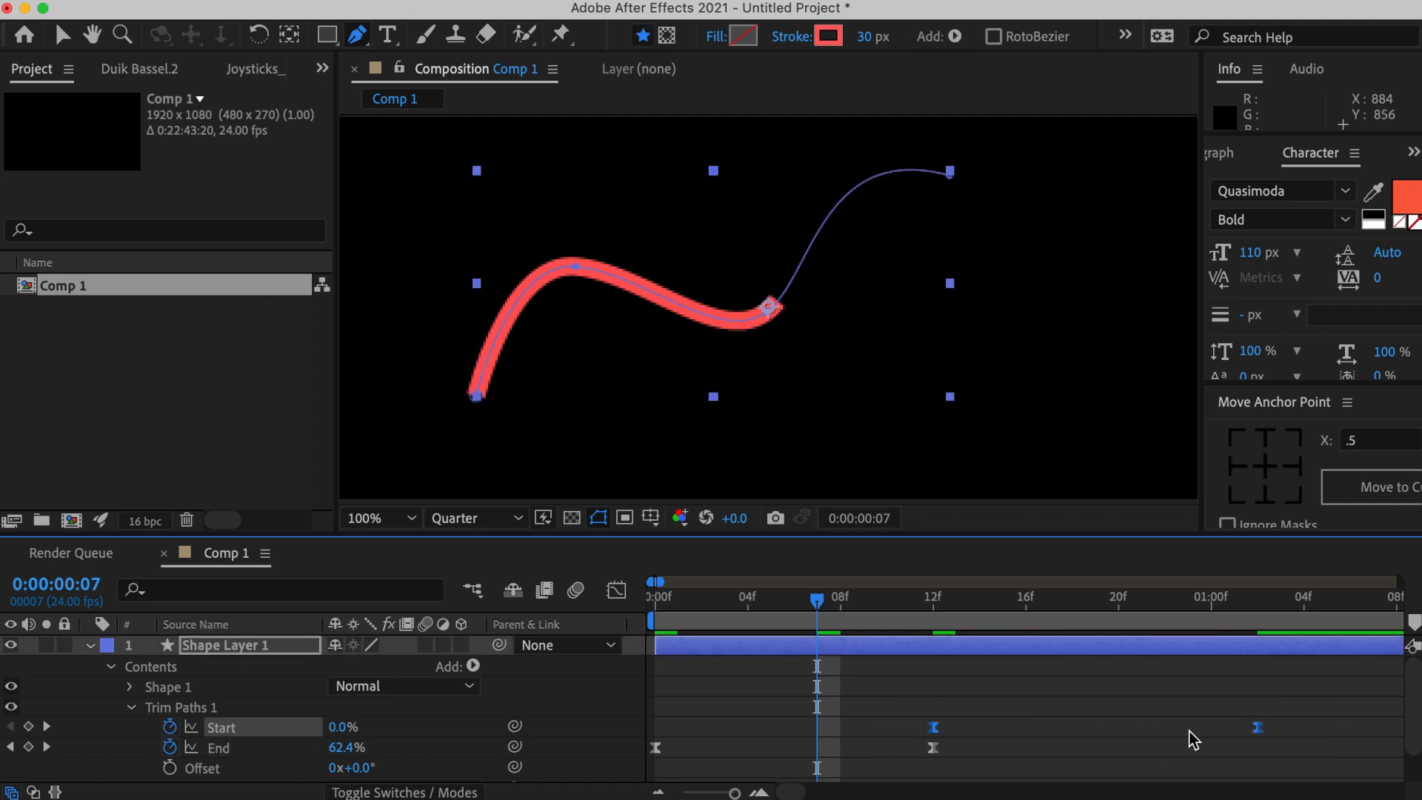
pyautogui.click(1259, 732)
pyautogui.moveTo(1291, 723); pyautogui.dragTo(868, 737)
pyautogui.moveTo(1258, 728); pyautogui.dragTo(1104, 735)
pyautogui.click(1037, 742)
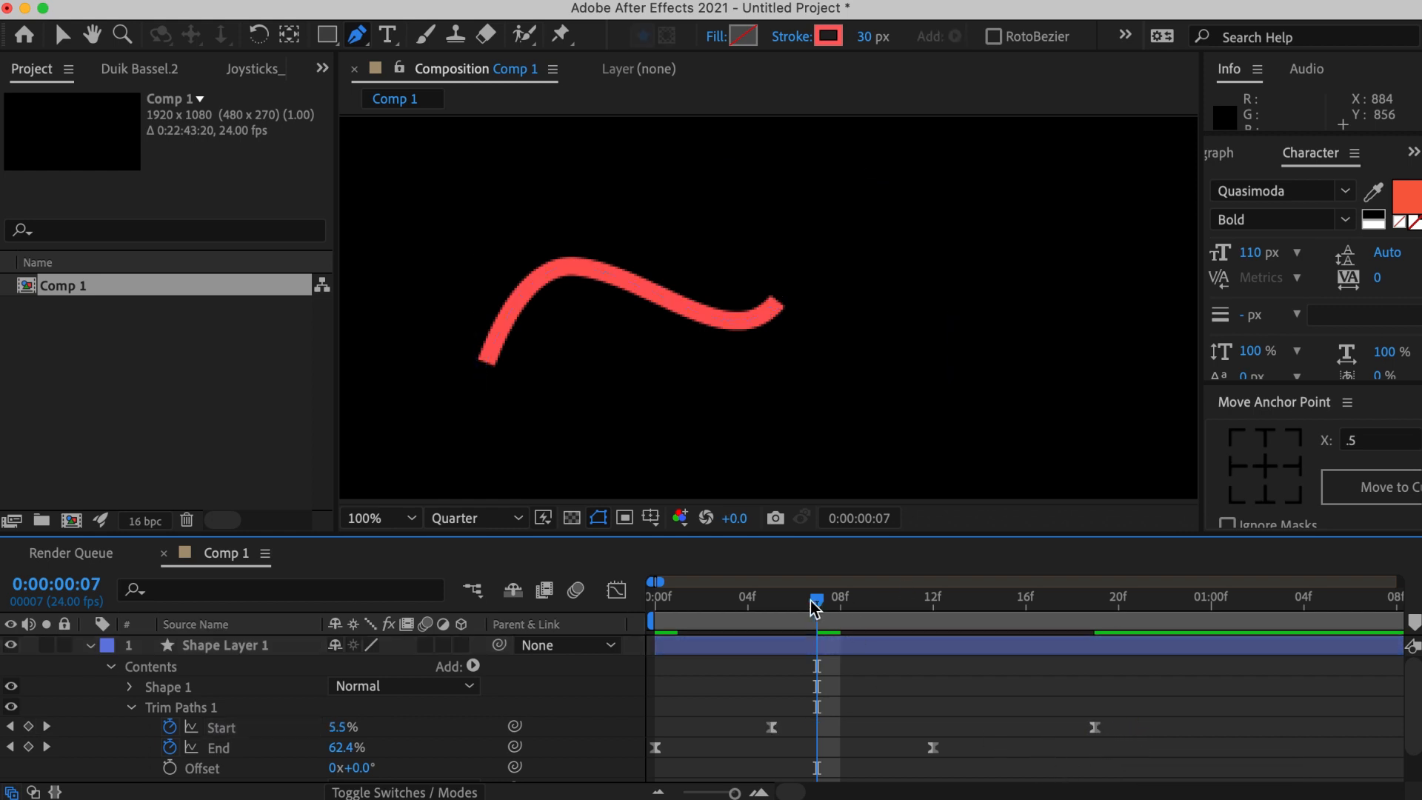
pyautogui.moveTo(815, 607)
pyautogui.mouseDown()
pyautogui.moveTo(669, 609)
pyautogui.moveTo(918, 602)
pyautogui.moveTo(653, 601)
pyautogui.mouseUp()
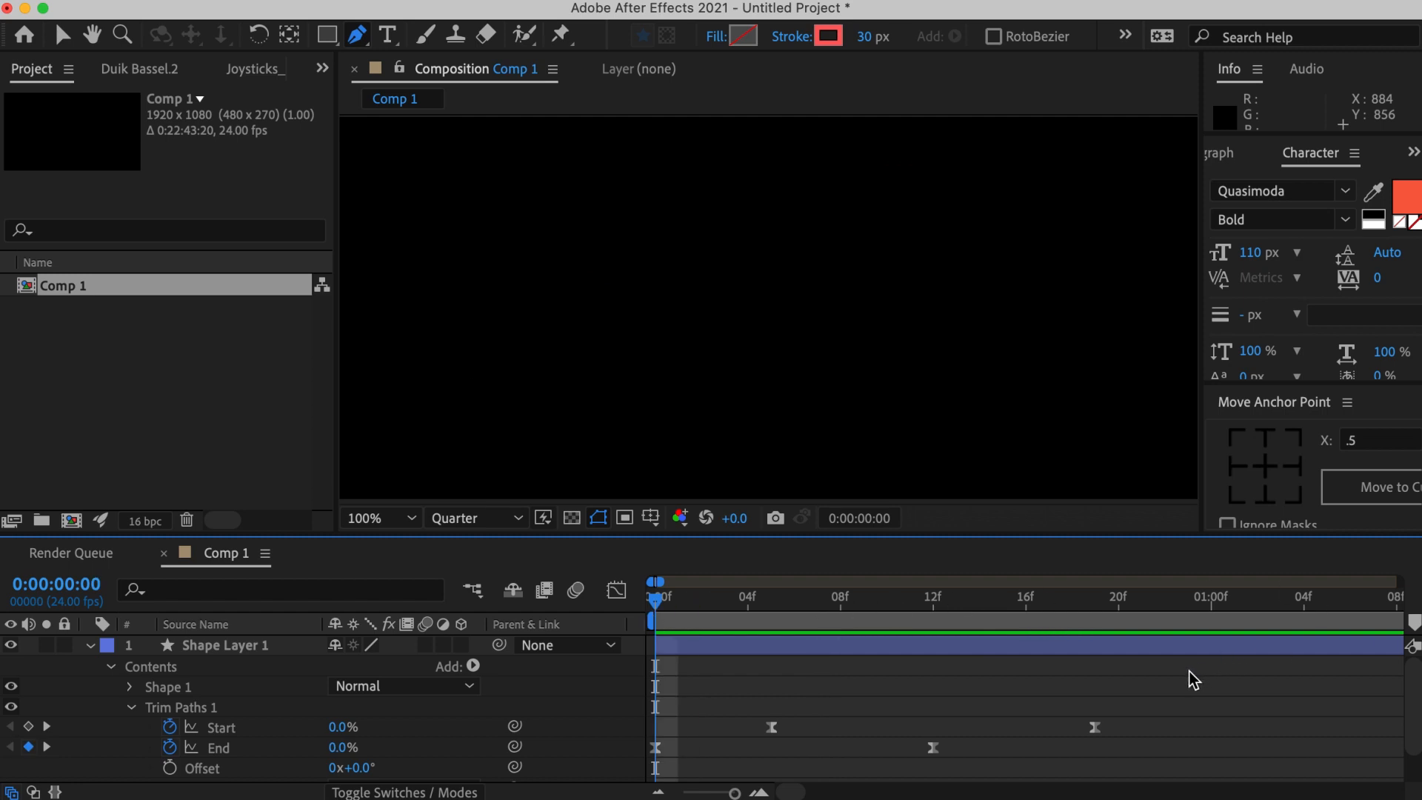
pyautogui.press('space')
pyautogui.press('space')
pyautogui.click(749, 601)
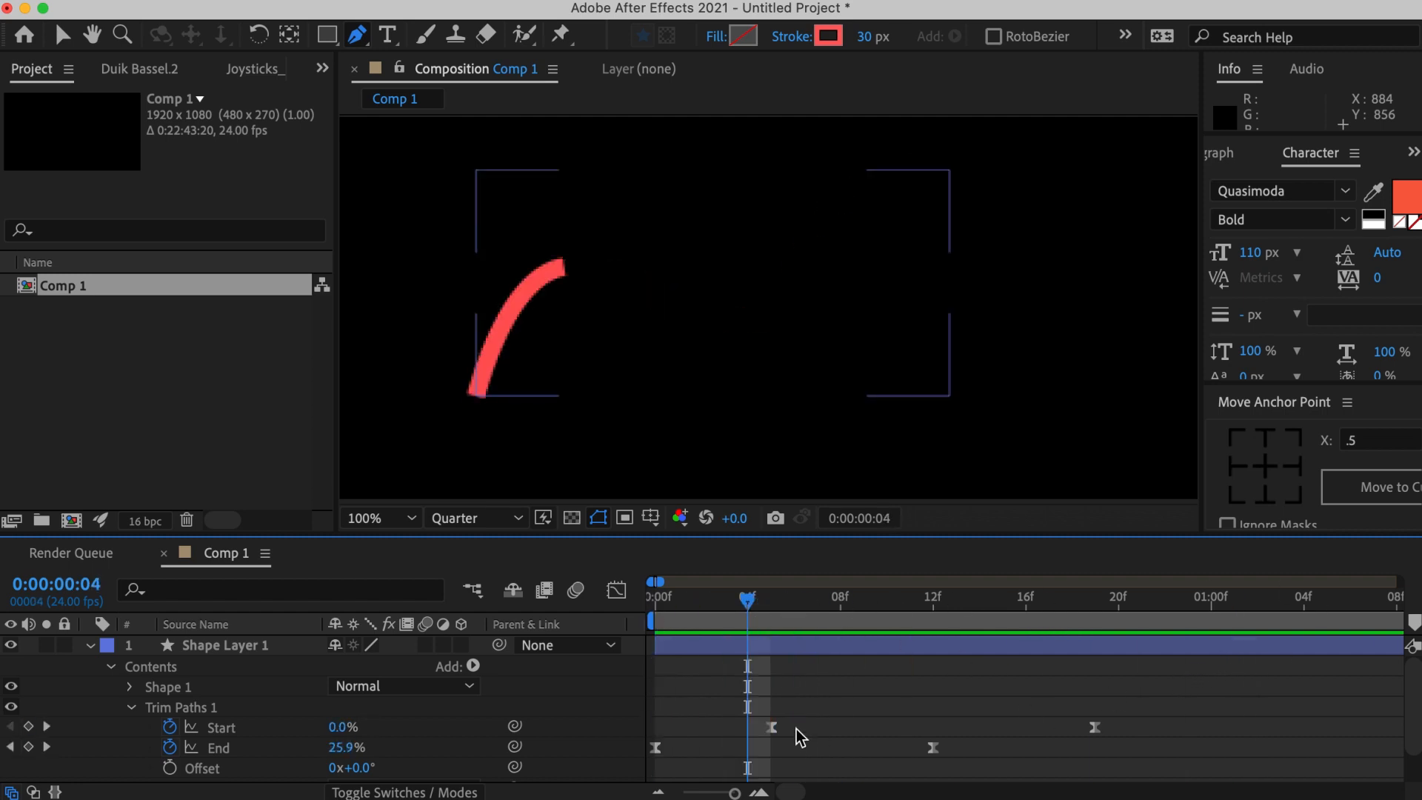
# Shift the two Start keyframes earlier to frames 1 and 15 and preview the shorter travelling stroke.
pyautogui.moveTo(751, 701); pyautogui.dragTo(1005, 727)
pyautogui.click(996, 689)
pyautogui.moveTo(747, 601); pyautogui.dragTo(642, 607)
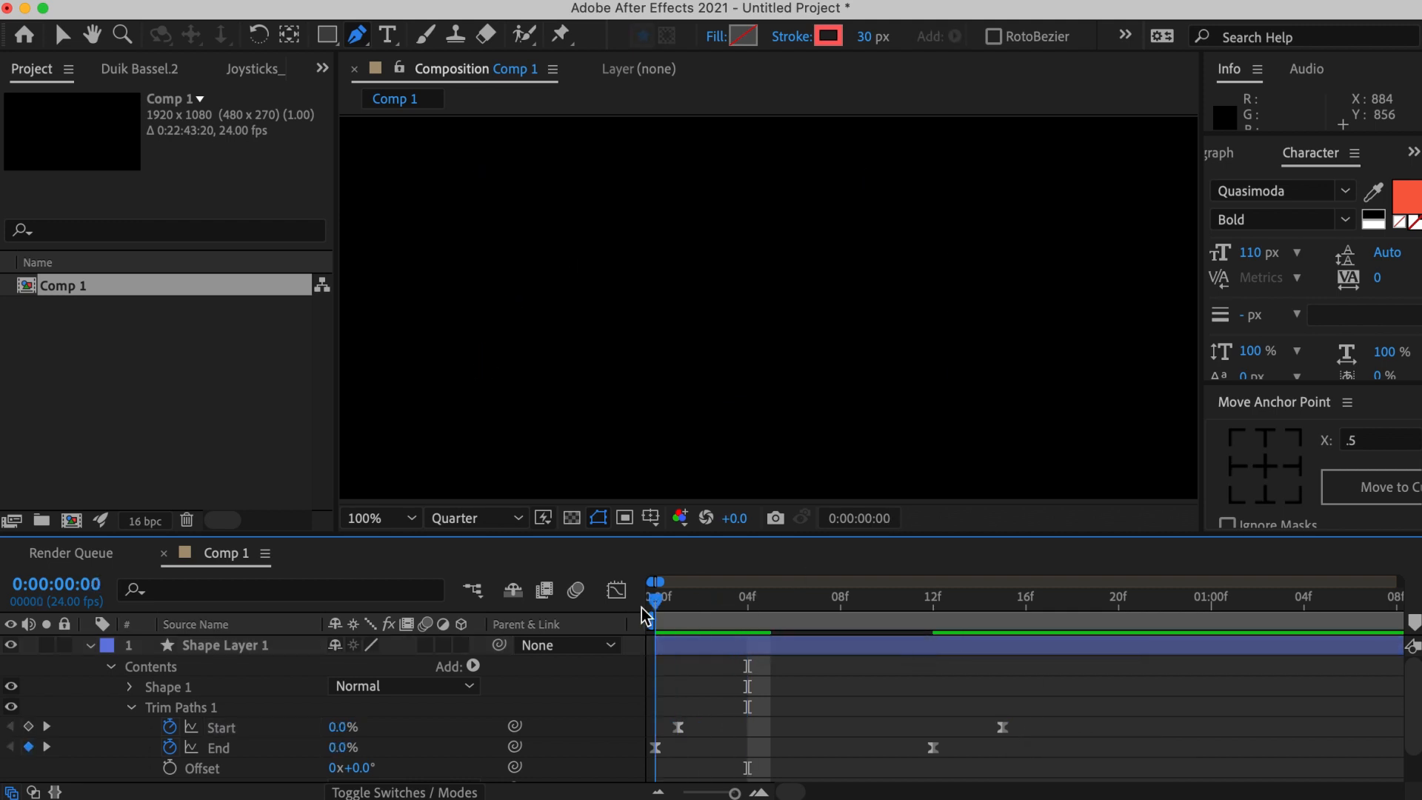
pyautogui.press('space')
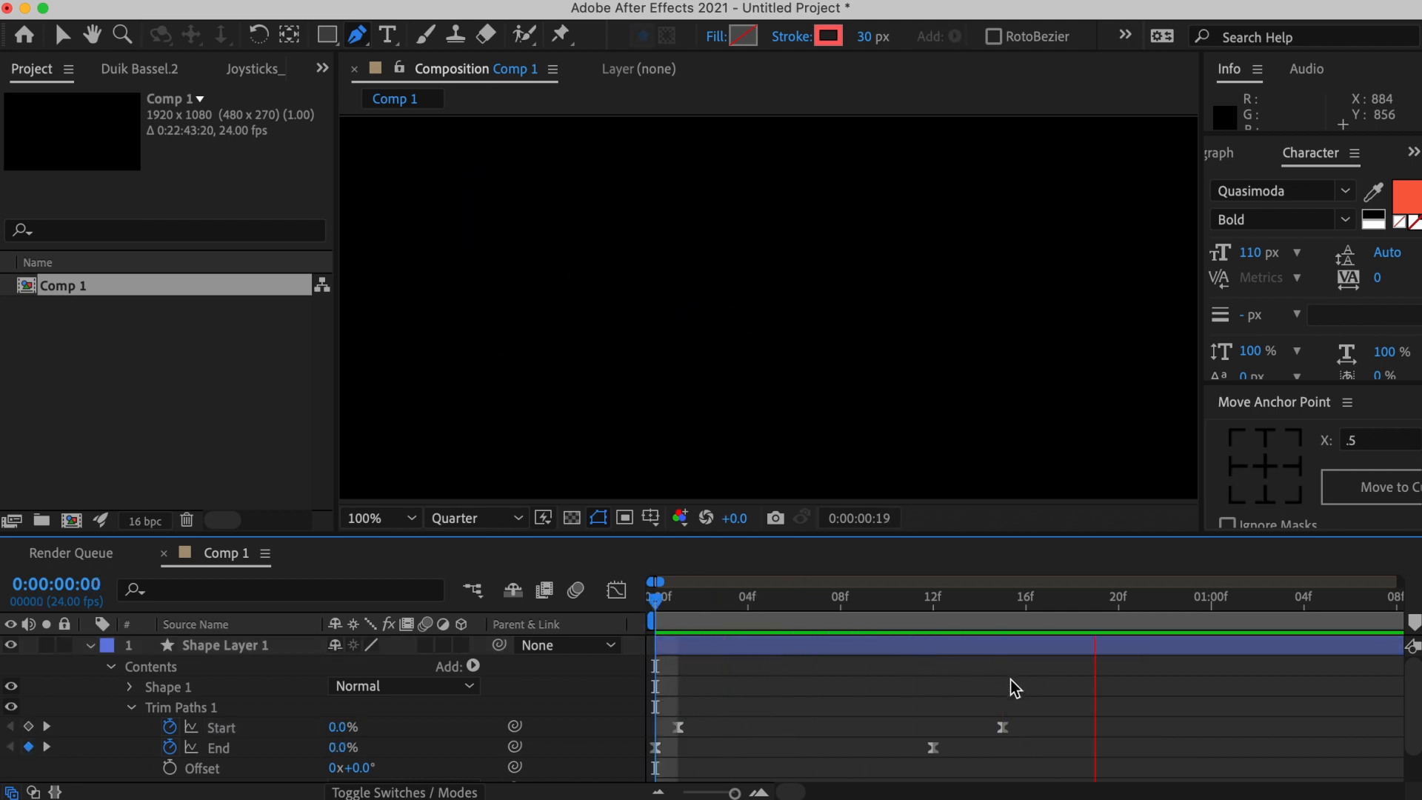
pyautogui.press('space')
pyautogui.moveTo(794, 603); pyautogui.dragTo(601, 622)
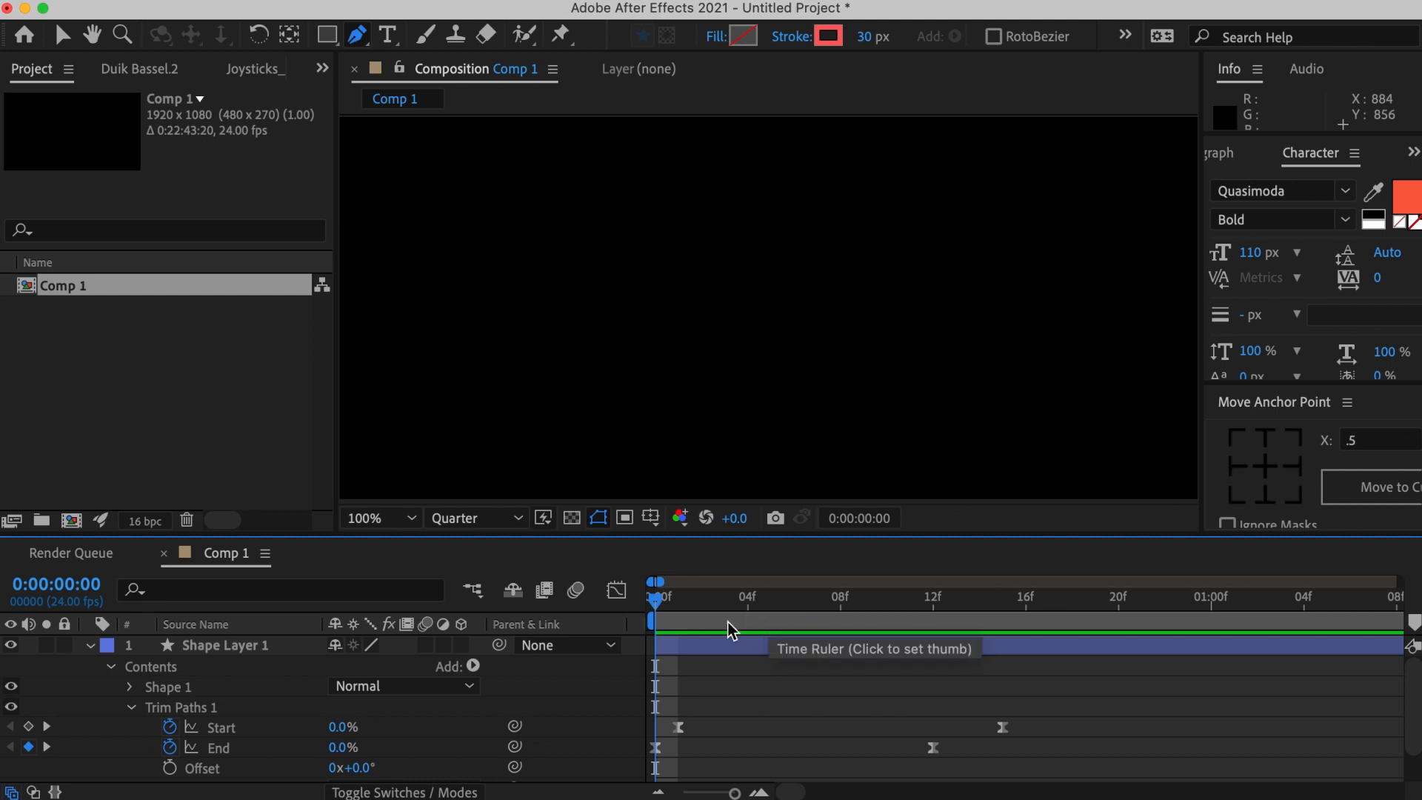
pyautogui.click(813, 612)
pyautogui.moveTo(812, 612); pyautogui.dragTo(1023, 603)
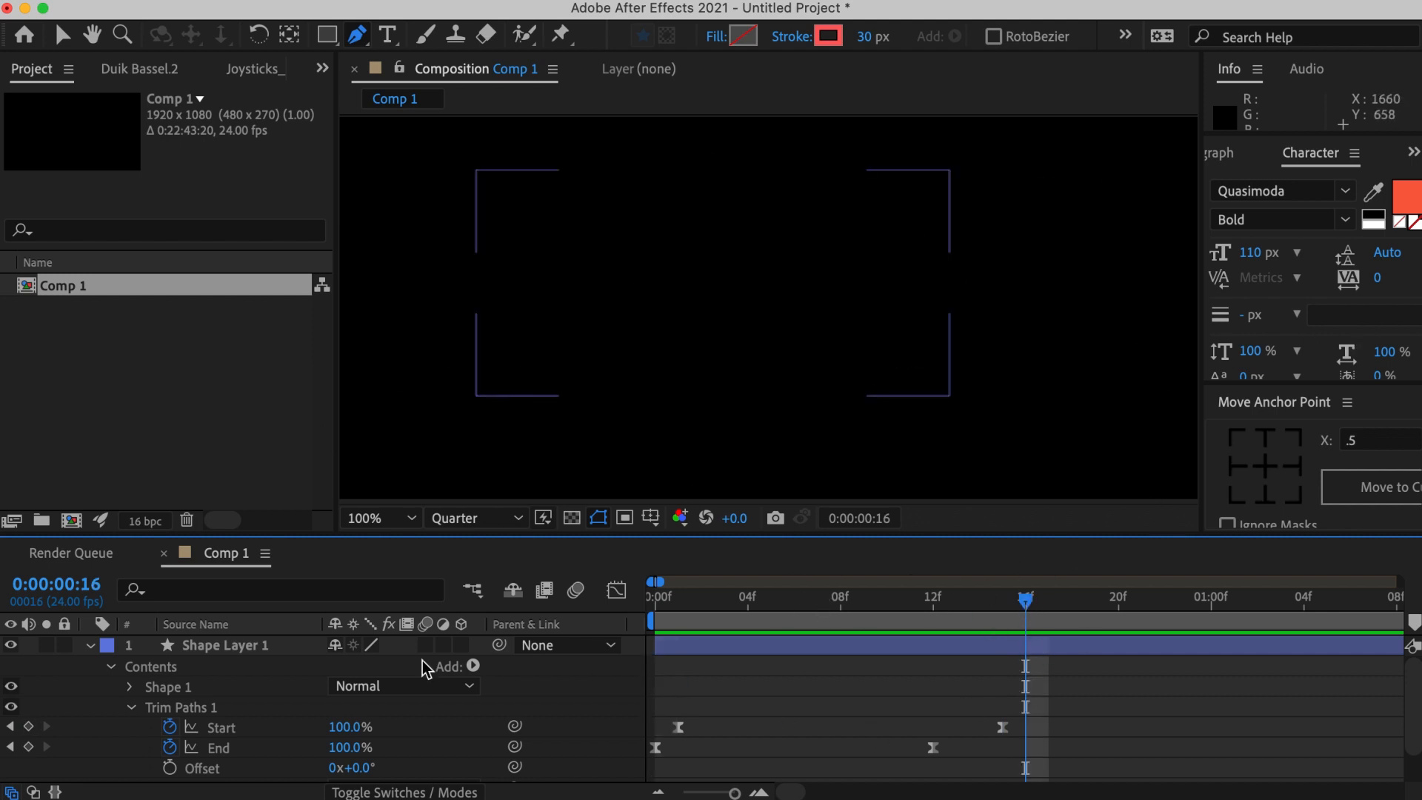
# Duplicate Shape Layer 1 and hide the original layer.
pyautogui.click(217, 646)
pyautogui.press('super+d')
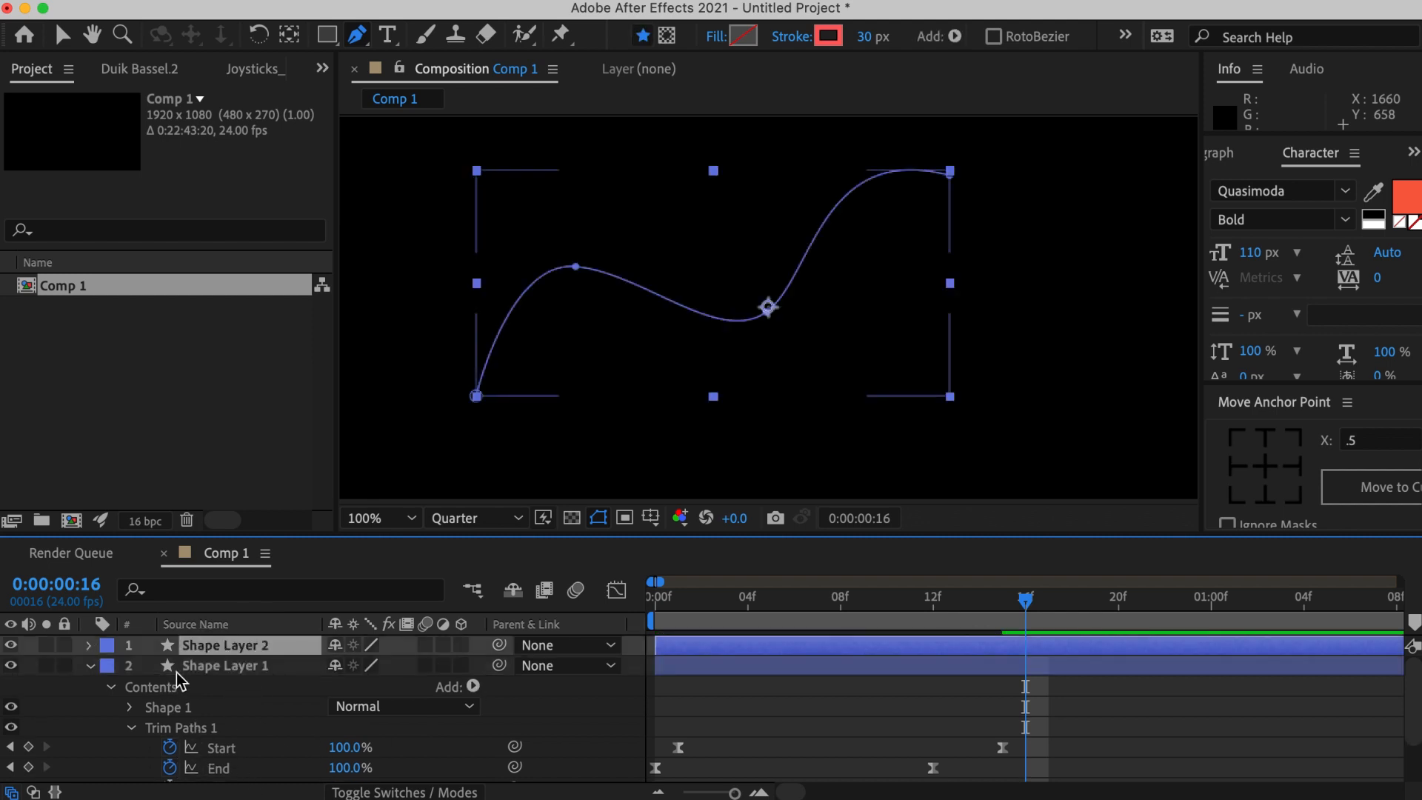
pyautogui.click(176, 670)
pyautogui.click(89, 669)
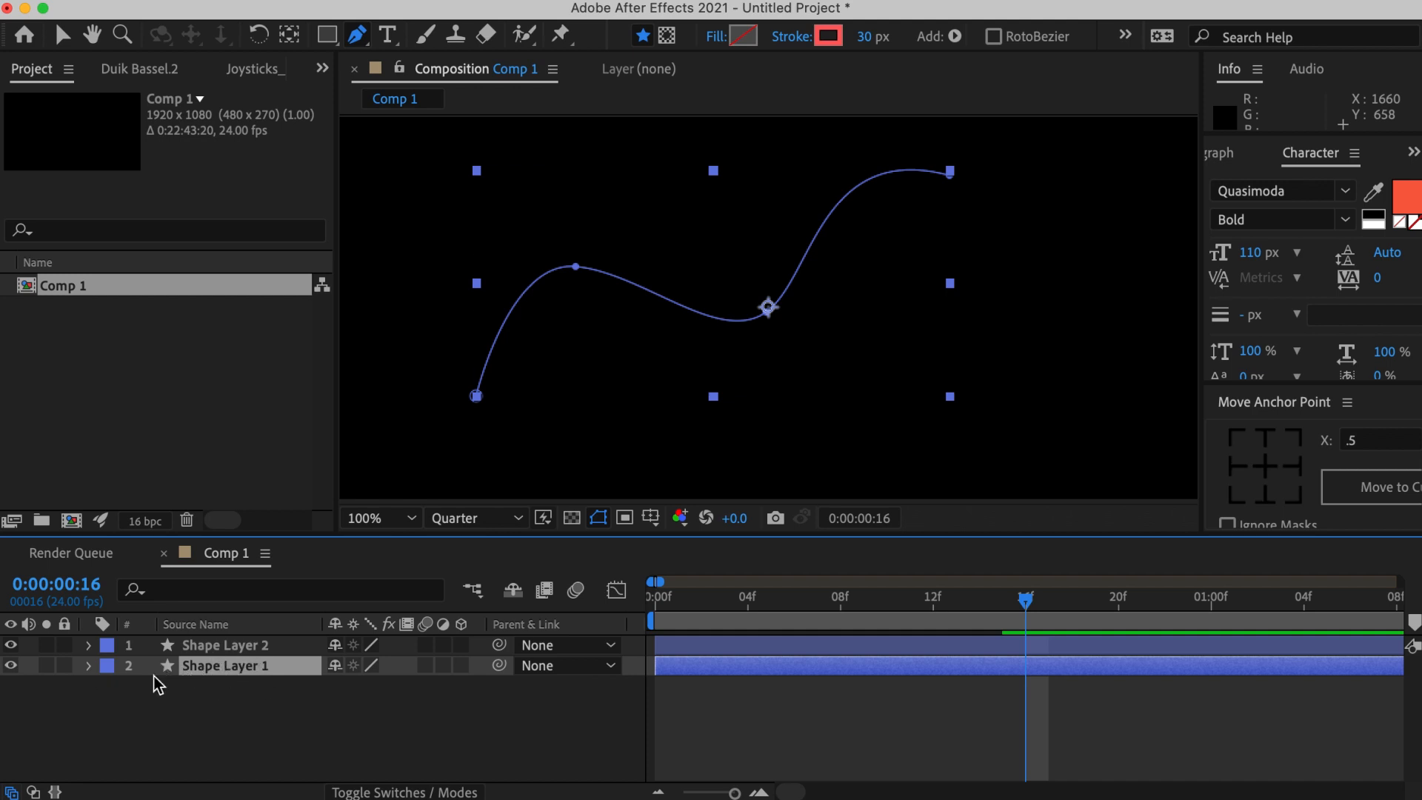
pyautogui.click(11, 665)
# Delete all Trim Paths Start and End keyframes from Shape Layer 2.
pyautogui.click(237, 646)
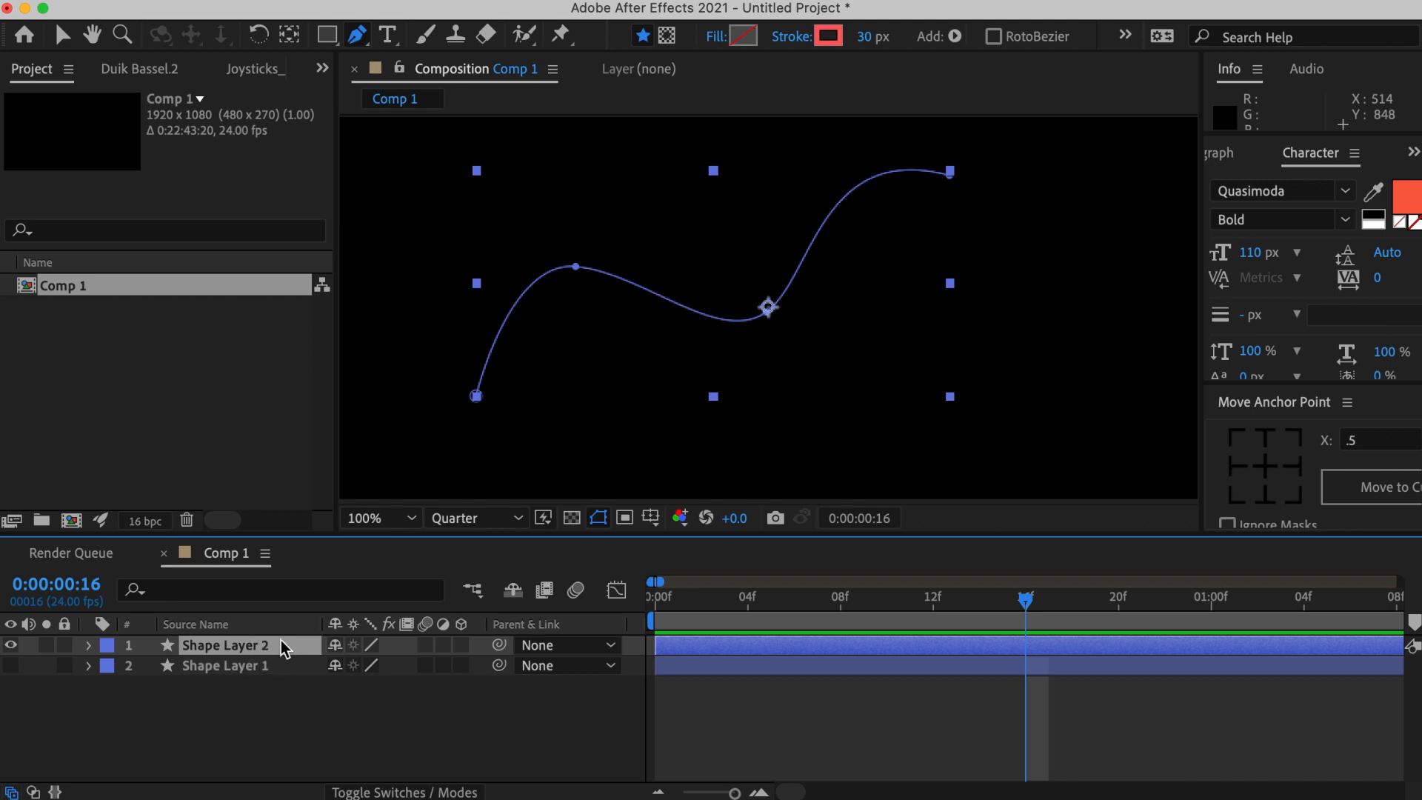
pyautogui.click(87, 646)
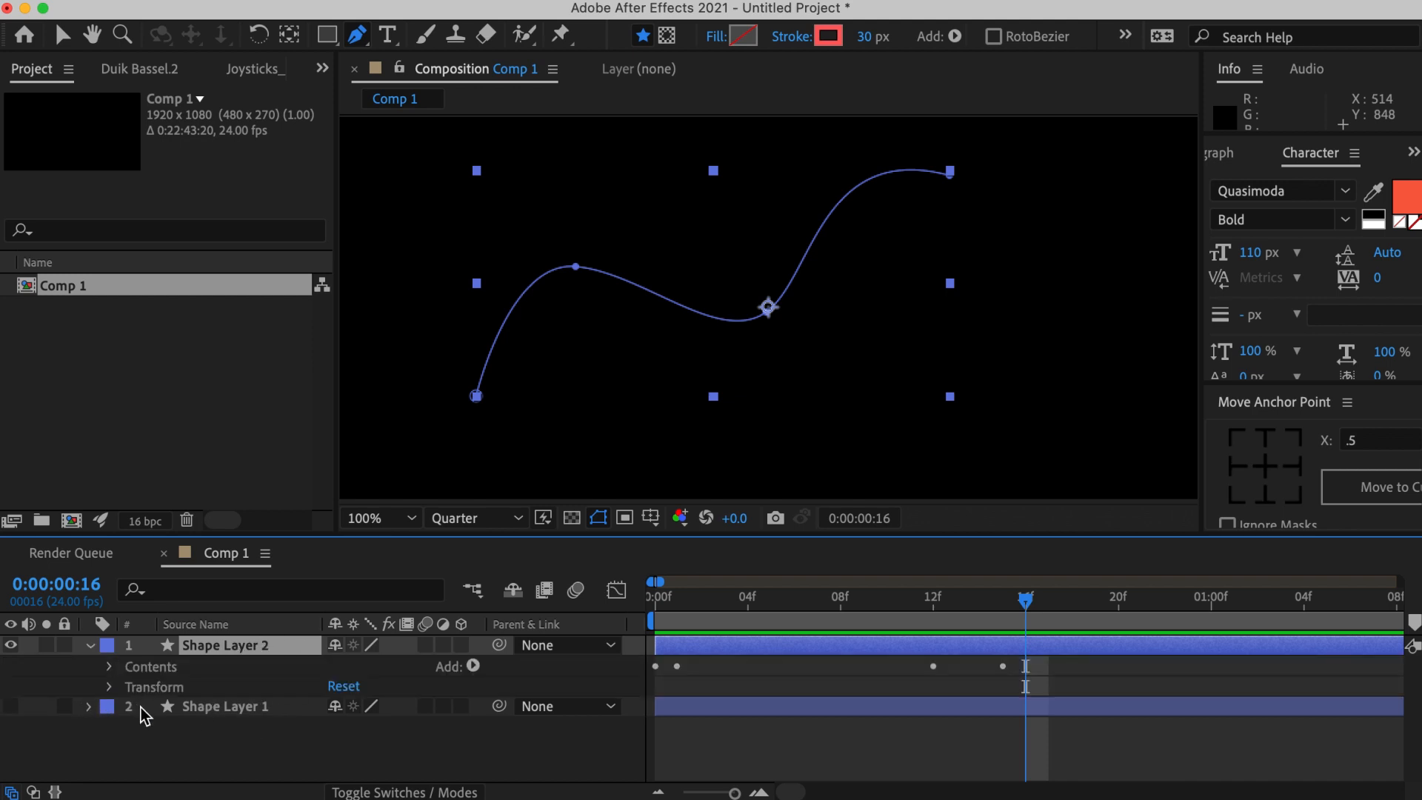
pyautogui.click(180, 723)
pyautogui.click(110, 666)
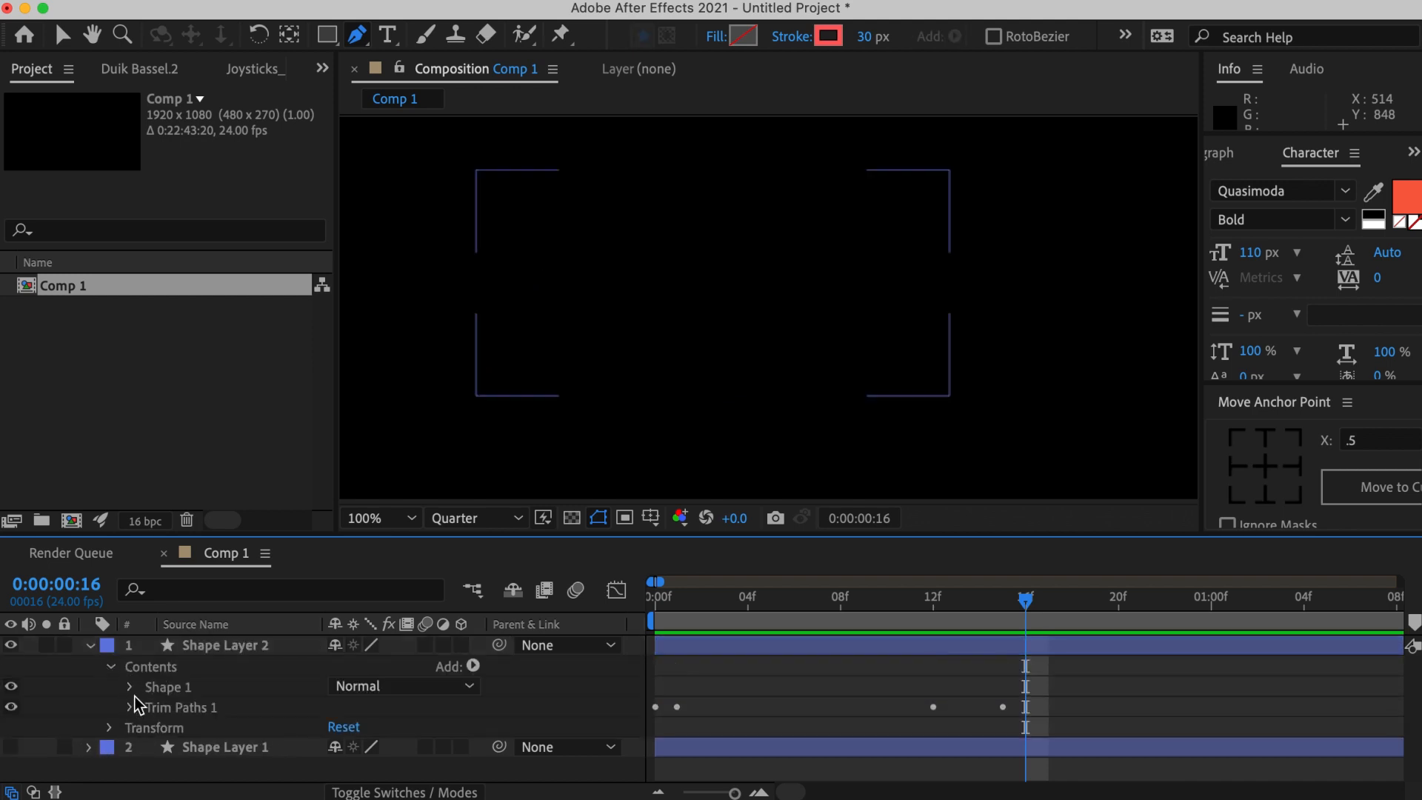
pyautogui.click(131, 707)
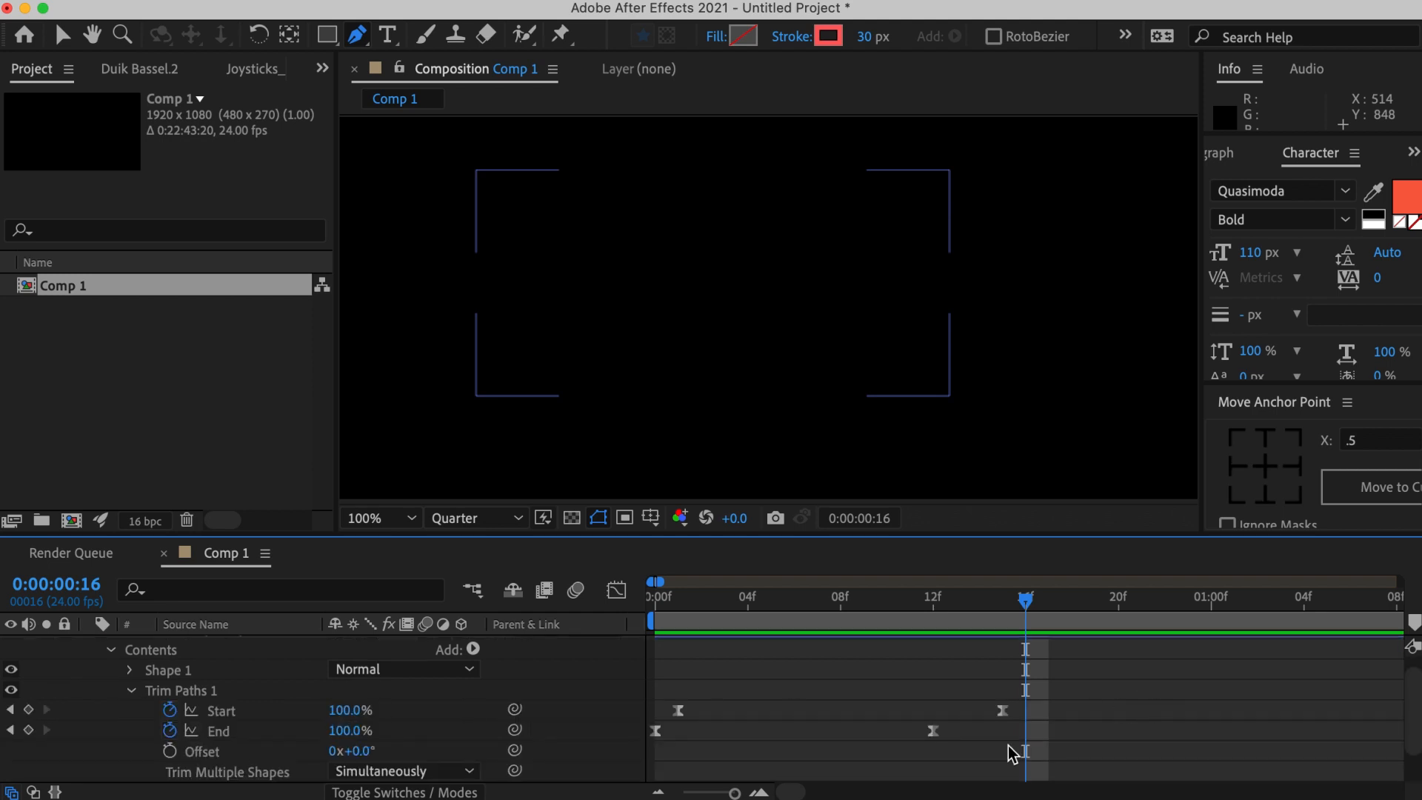
pyautogui.moveTo(948, 604); pyautogui.dragTo(841, 640)
pyautogui.moveTo(1079, 682); pyautogui.dragTo(654, 767)
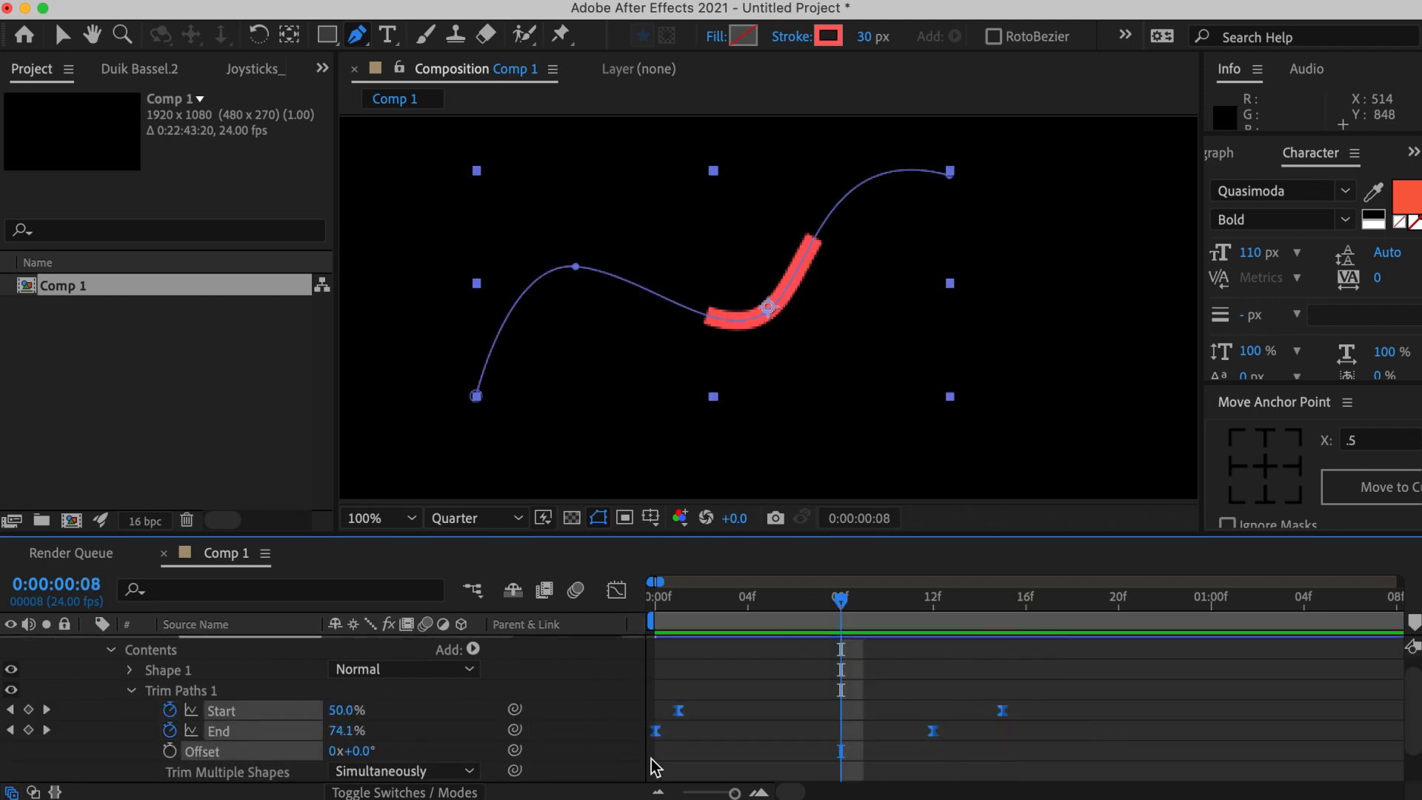
pyautogui.press('Delete')
pyautogui.click(971, 714)
# Set Shape Layer 2's Trim Paths Start to 0% and End to 100% at the first frame.
pyautogui.click(656, 602)
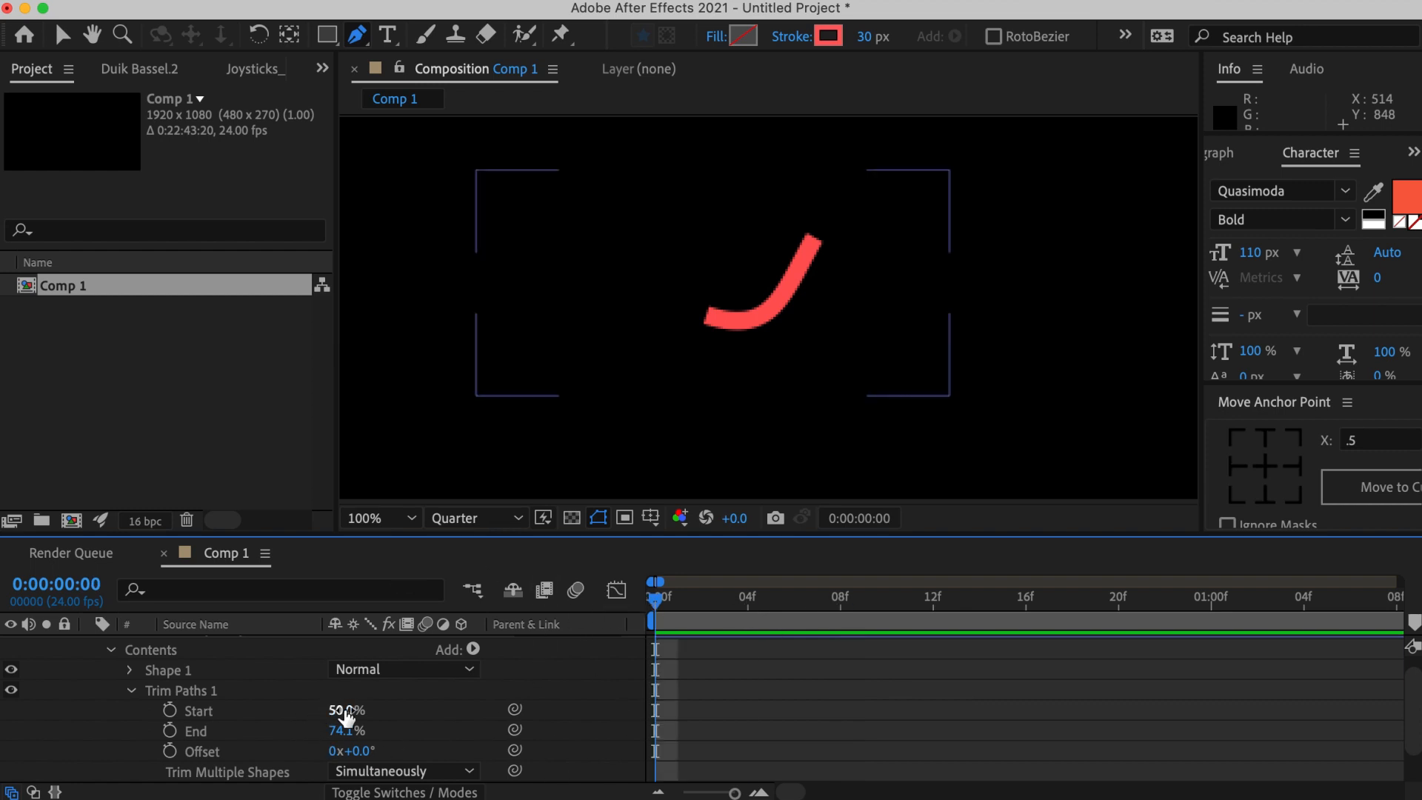
pyautogui.moveTo(335, 722)
pyautogui.mouseDown()
pyautogui.moveTo(296, 712)
pyautogui.moveTo(405, 735)
pyautogui.mouseUp()
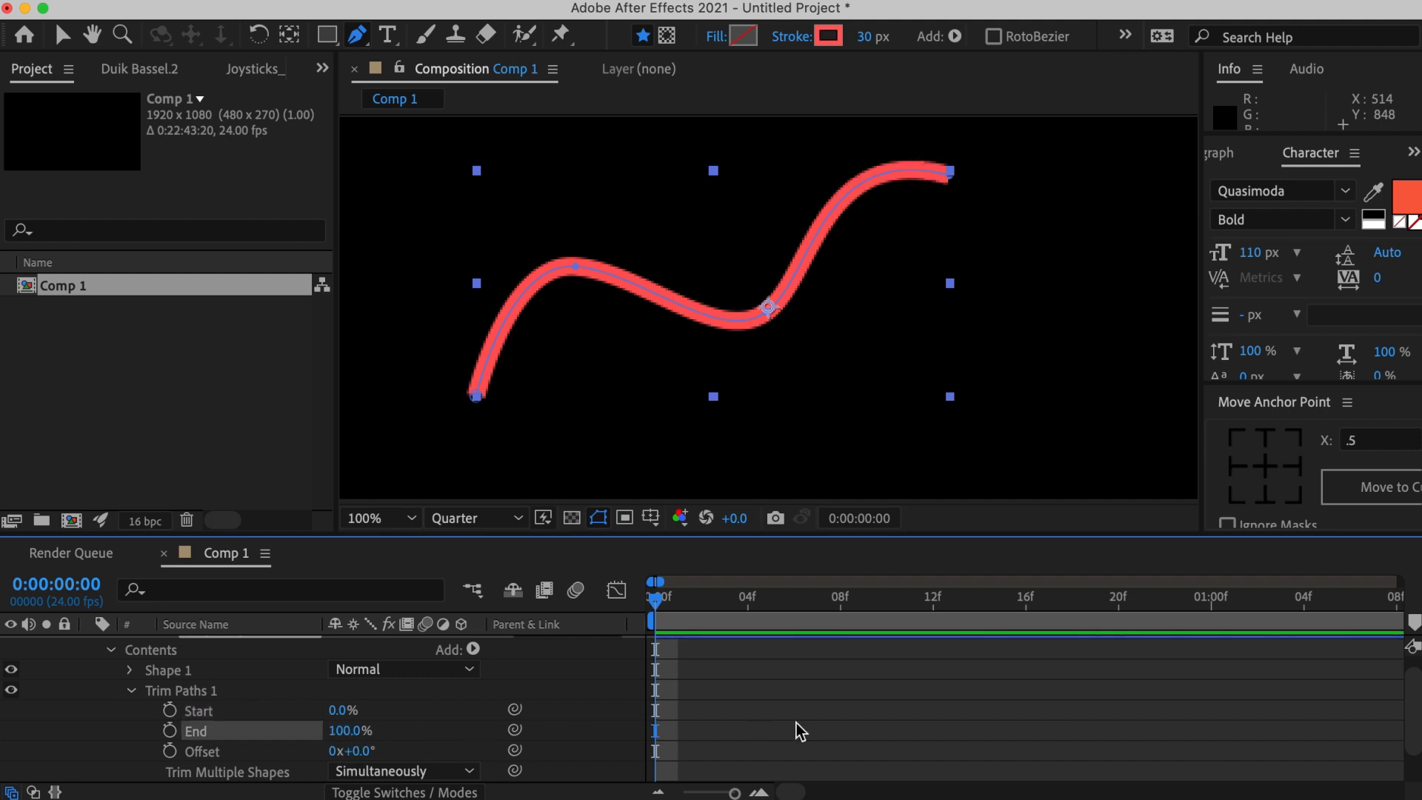
pyautogui.click(437, 723)
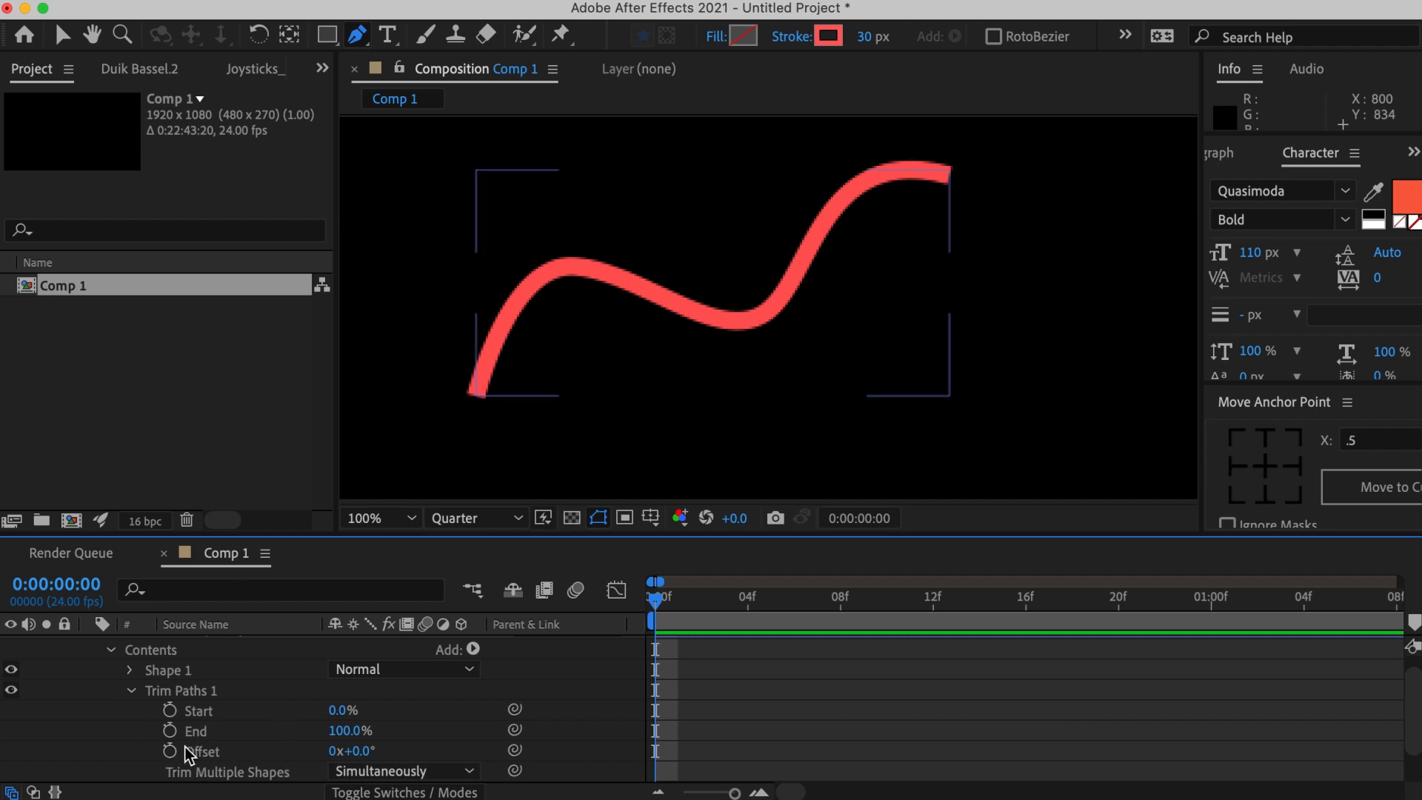
# Try shifting the Trim Paths Offset on Shape Layer 2 with End at 100% and again with End at 49%.
pyautogui.moveTo(358, 751); pyautogui.dragTo(433, 753)
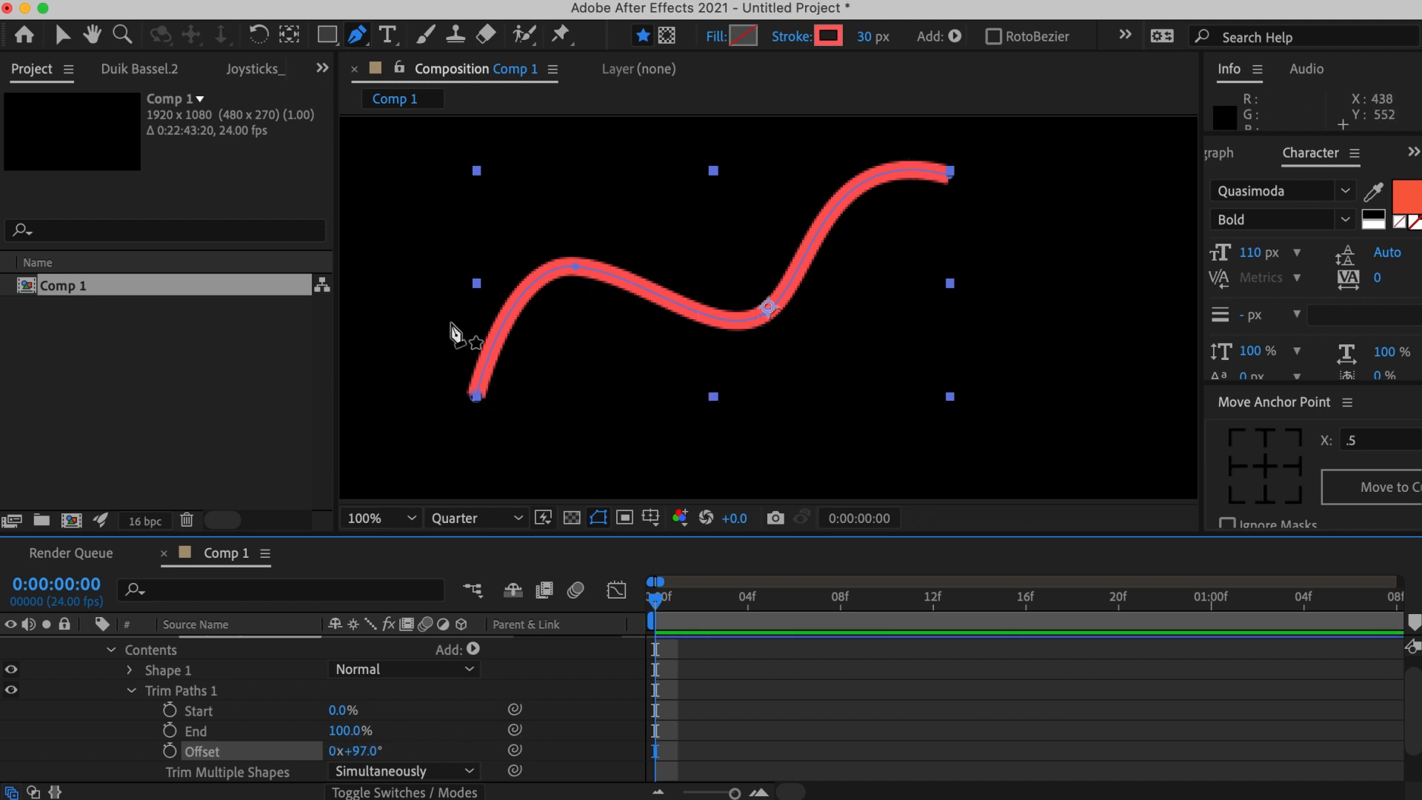
pyautogui.press('super+z')
pyautogui.moveTo(352, 731); pyautogui.dragTo(296, 751)
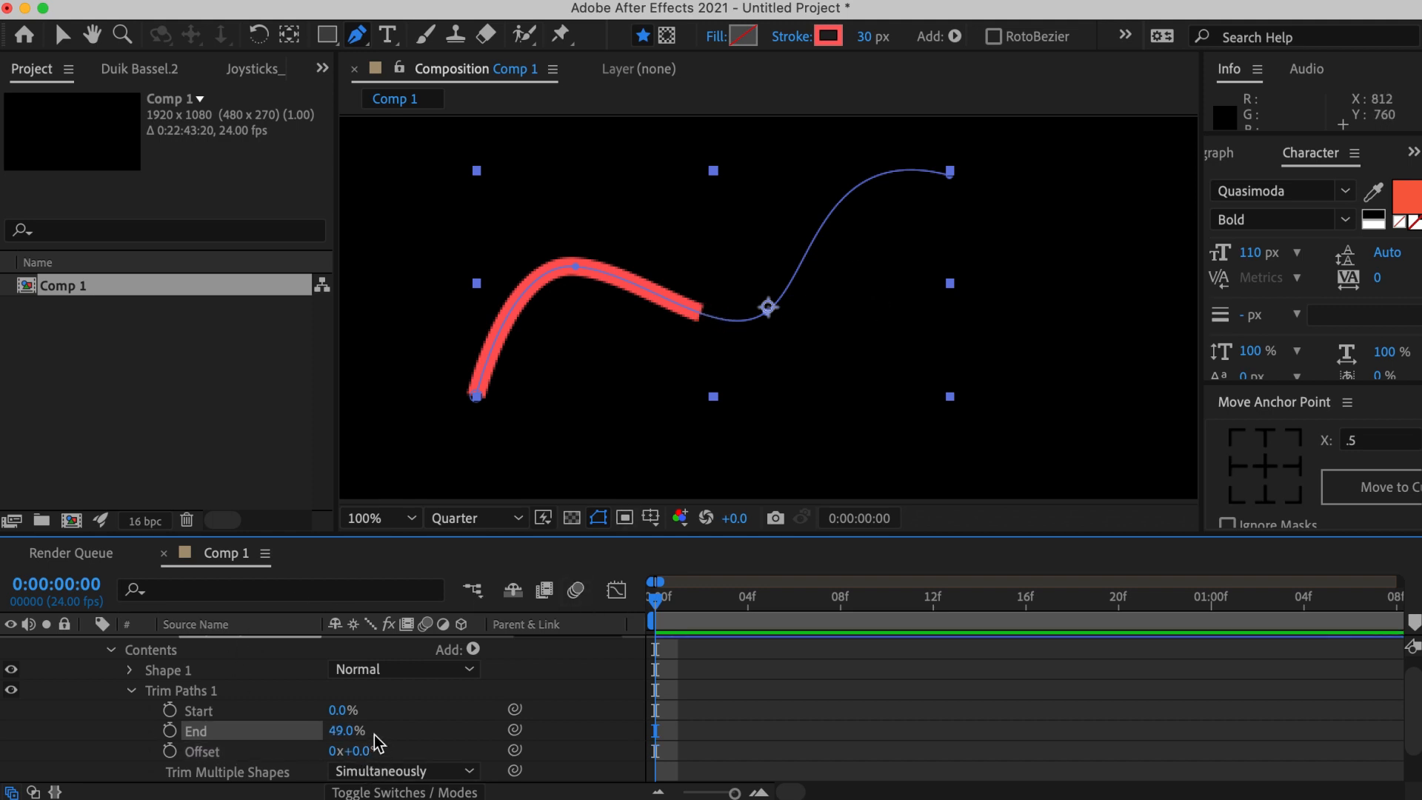
pyautogui.moveTo(362, 757)
pyautogui.mouseDown()
pyautogui.moveTo(909, 685)
pyautogui.moveTo(626, 711)
pyautogui.mouseUp()
pyautogui.press('super+z')
# Set Shape Layer 2's Trim Paths End to 69% and Start to 33%.
pyautogui.moveTo(346, 729)
pyautogui.mouseDown()
pyautogui.moveTo(372, 744)
pyautogui.moveTo(352, 711)
pyautogui.mouseUp()
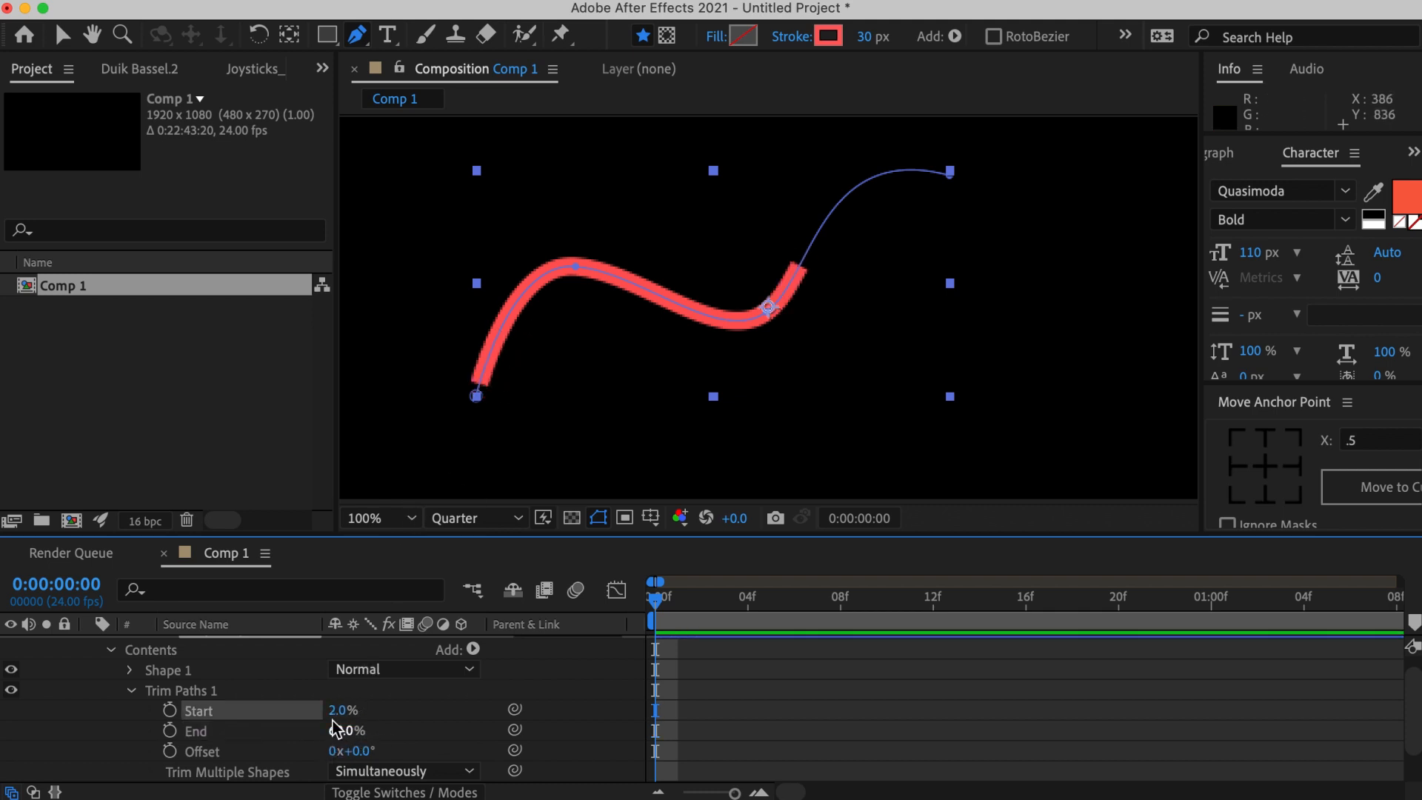
pyautogui.moveTo(338, 712); pyautogui.dragTo(393, 713)
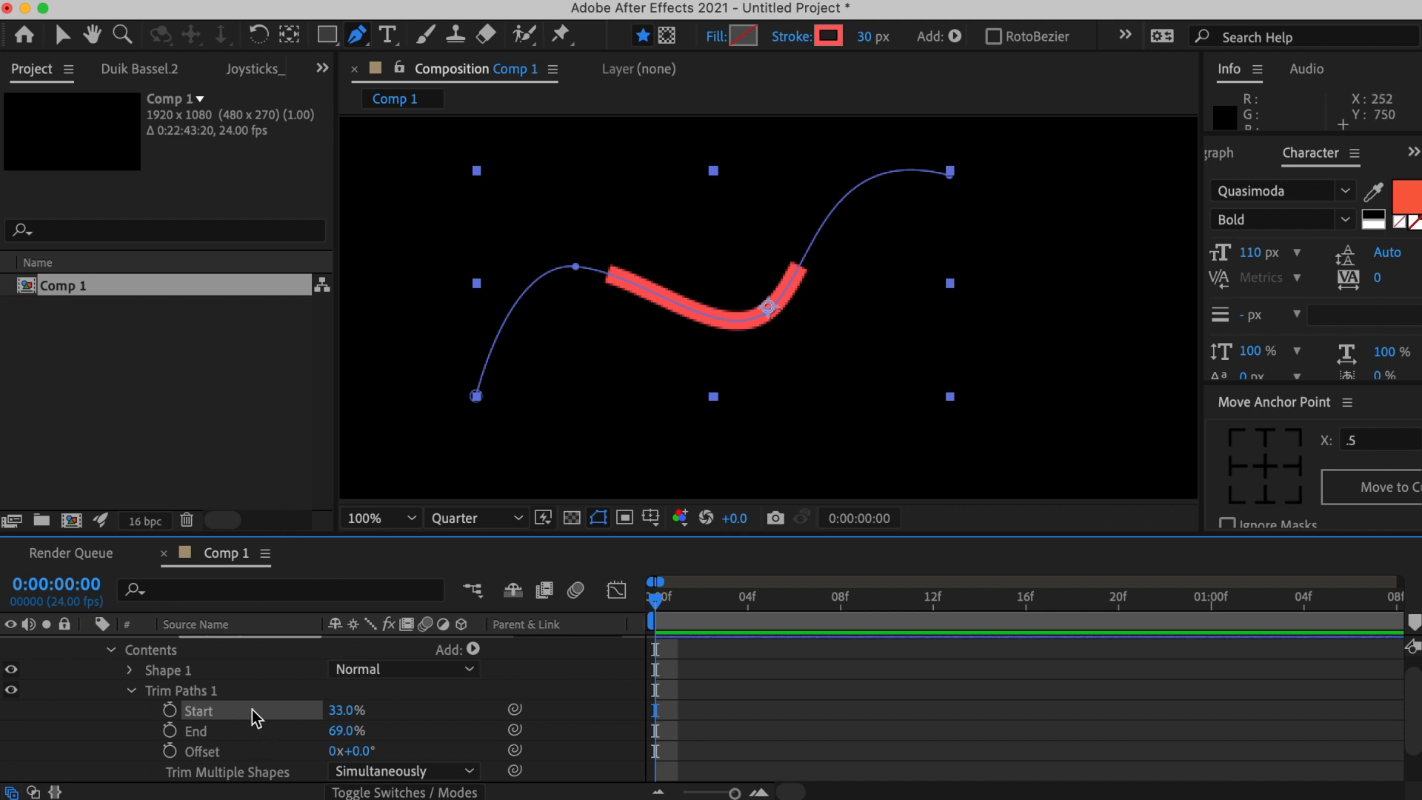
pyautogui.click(804, 682)
# Keyframe the Trim Paths Offset on Shape Layer 2 from 0° at the first frame to 2x+35° at frame 13.
pyautogui.click(170, 751)
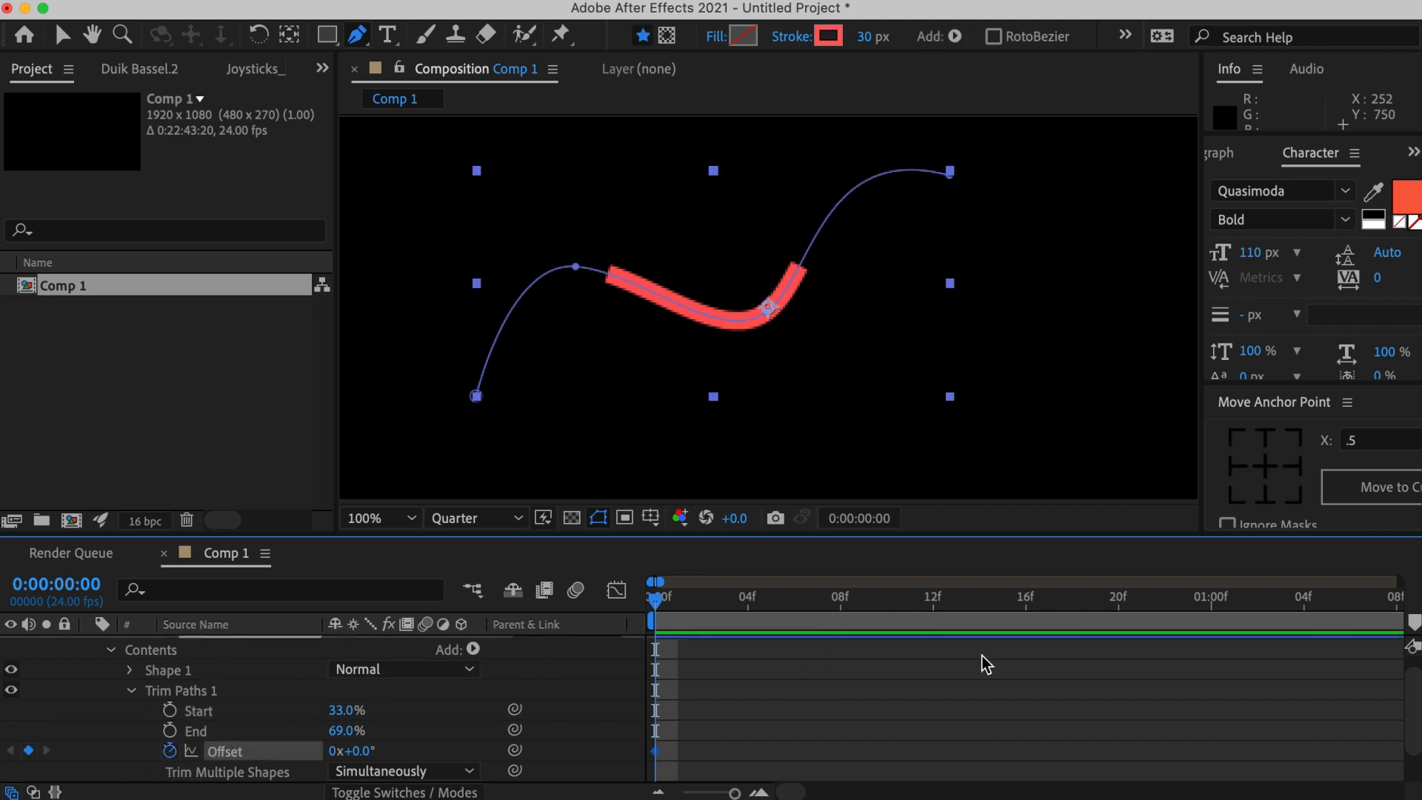
pyautogui.click(705, 660)
pyautogui.moveTo(678, 601); pyautogui.dragTo(955, 601)
pyautogui.moveTo(368, 755)
pyautogui.mouseDown()
pyautogui.moveTo(682, 704)
pyautogui.moveTo(1170, 655)
pyautogui.mouseUp()
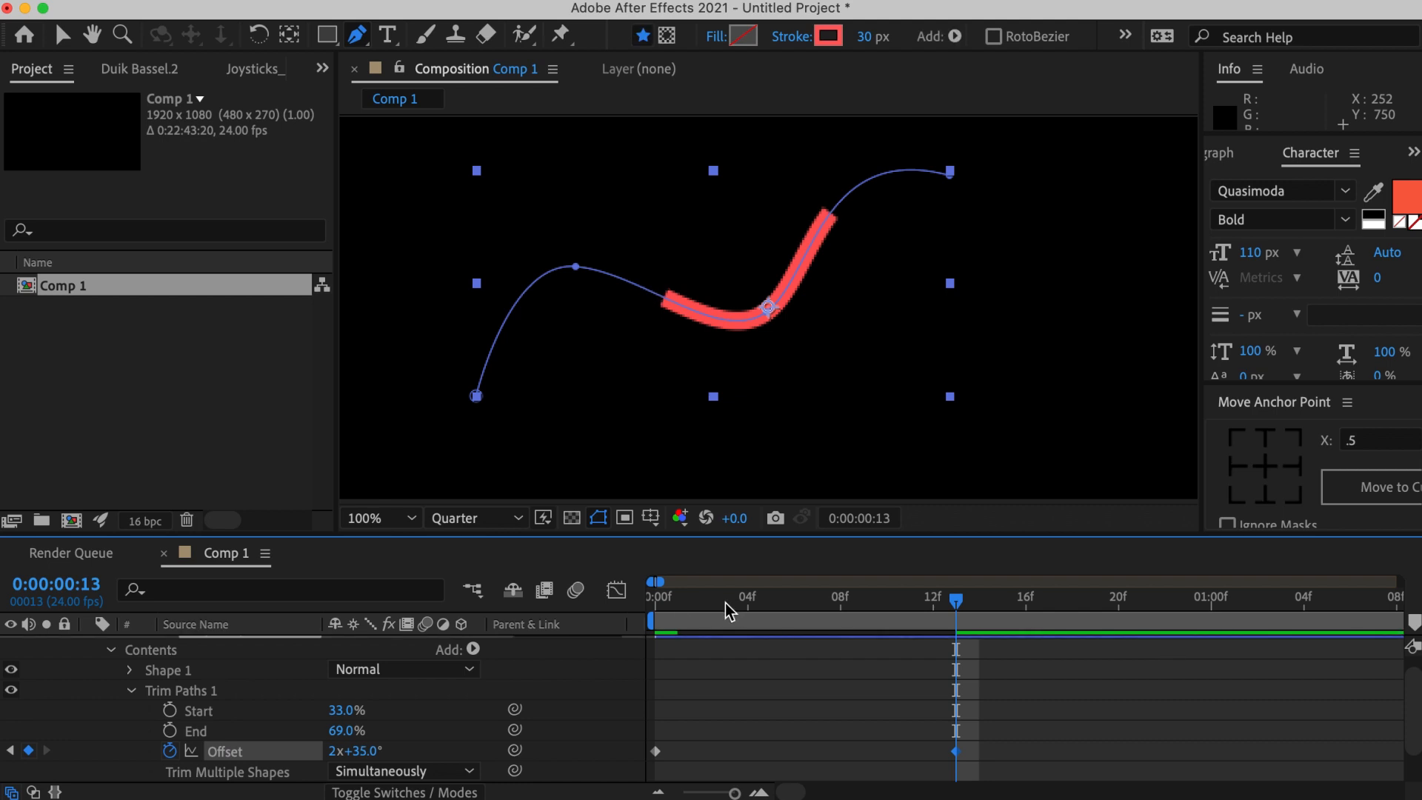
pyautogui.click(653, 602)
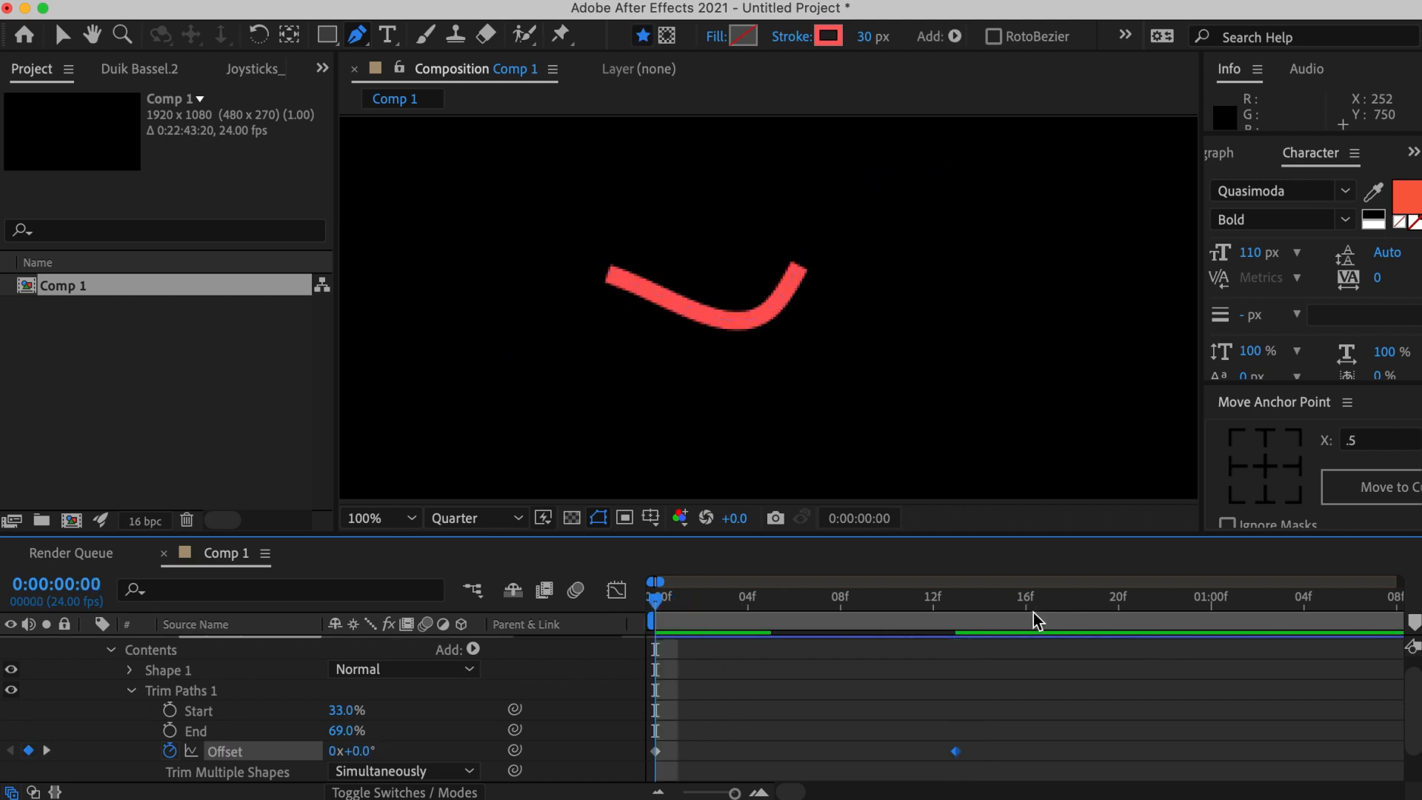
# Move Shape Layer 2's last Trim Paths Offset keyframe to 0:00:01:05 and preview the slower animation from the first frame.
pyautogui.press('space')
pyautogui.click(911, 604)
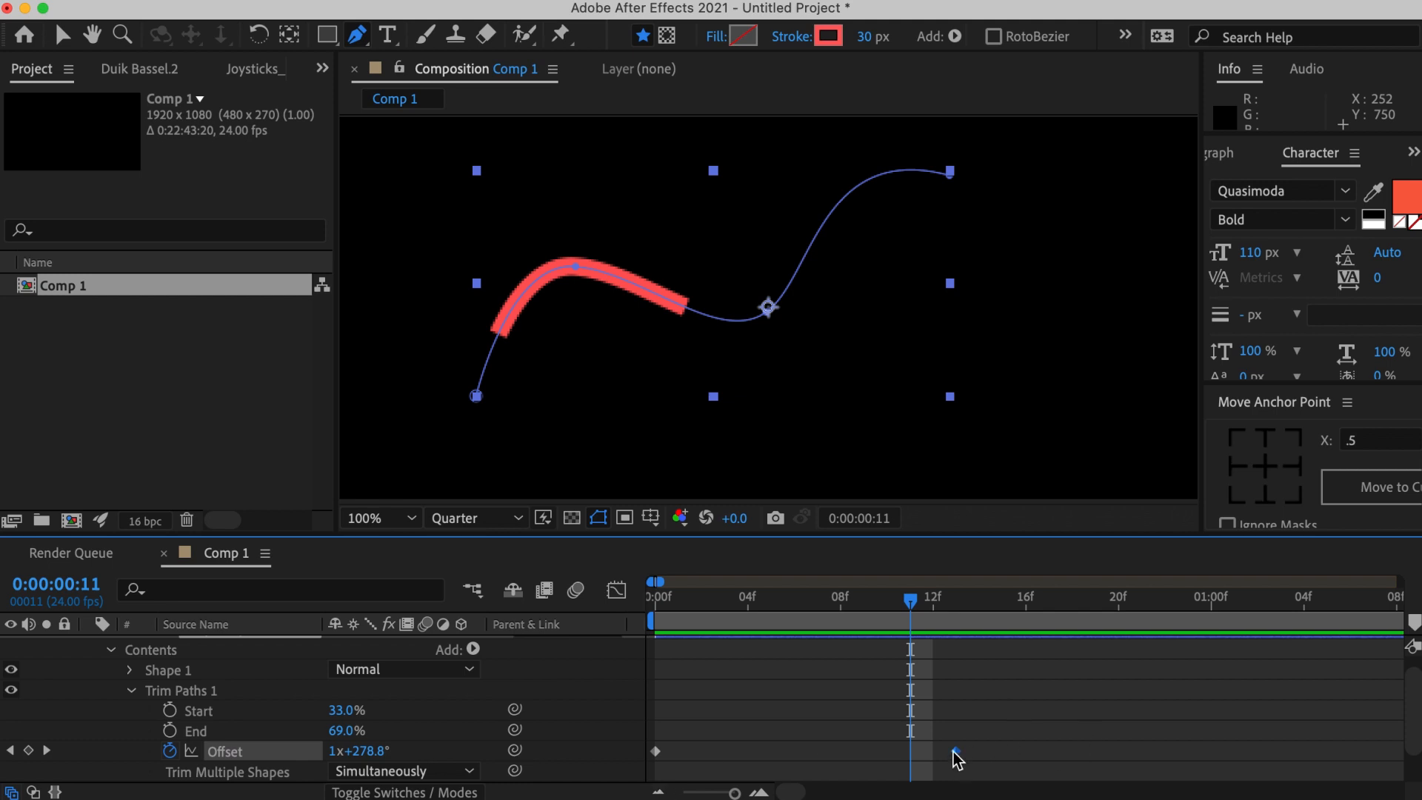
pyautogui.moveTo(953, 753)
pyautogui.mouseDown()
pyautogui.moveTo(1077, 753)
pyautogui.moveTo(1343, 714)
pyautogui.mouseUp()
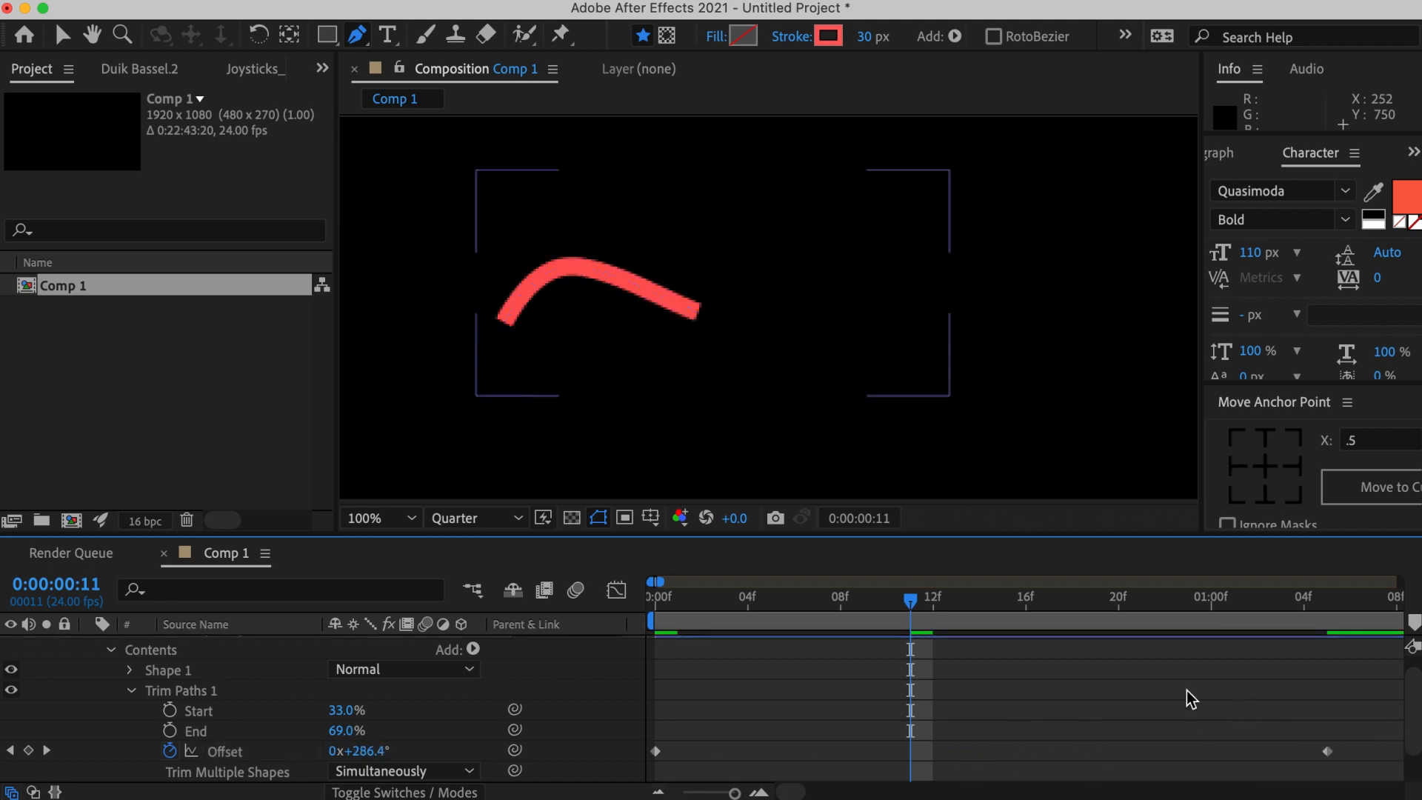
pyautogui.click(655, 601)
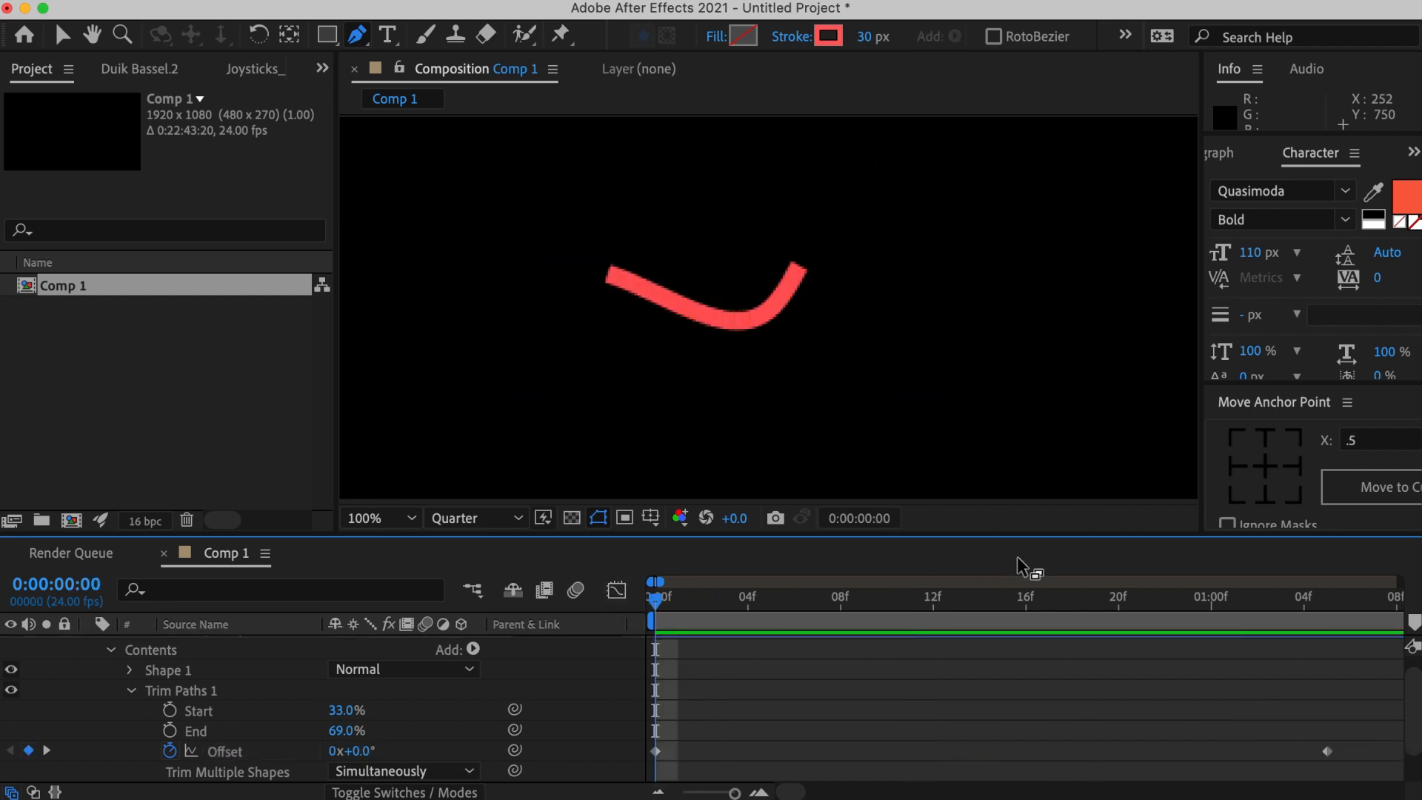
pyautogui.press('space')
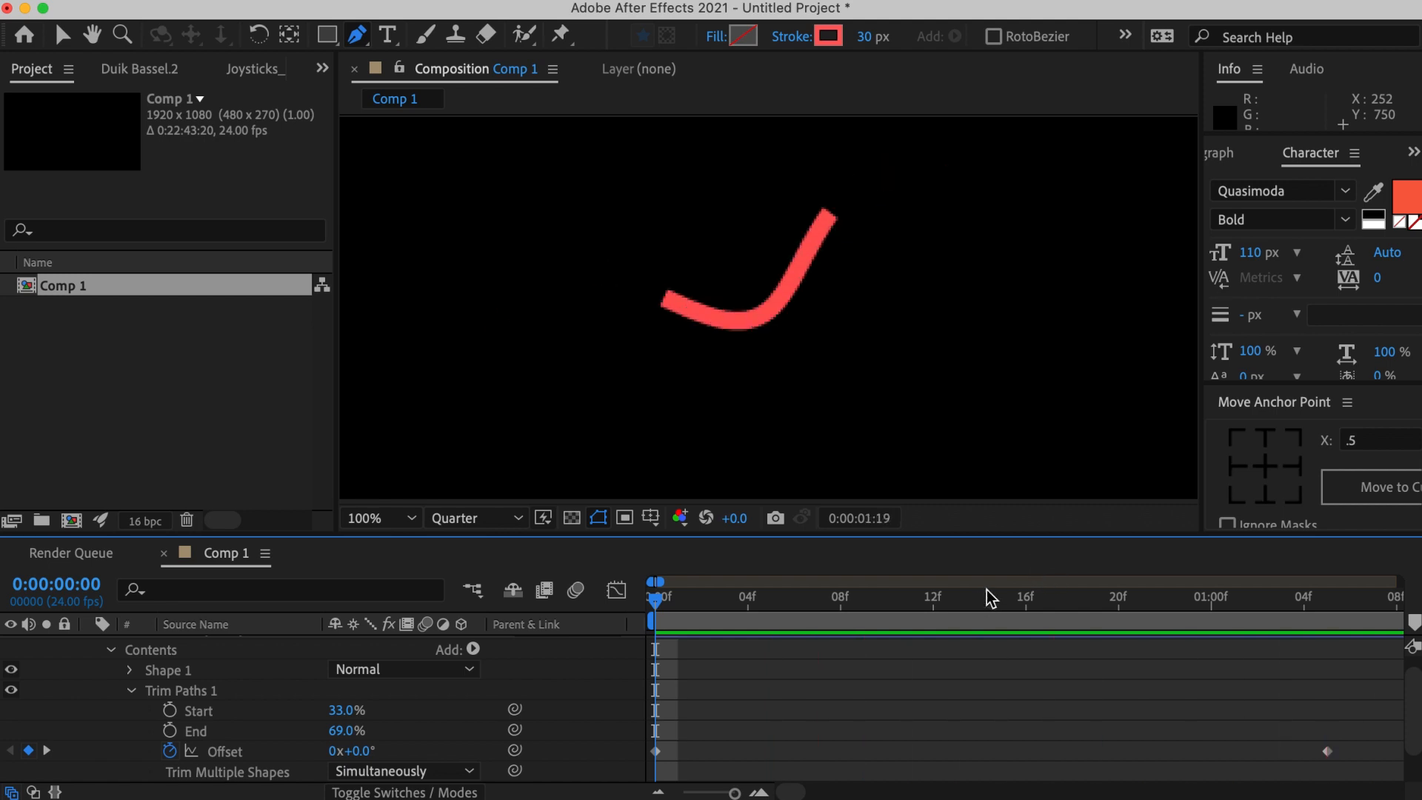
pyautogui.press('space')
# Replay Shape Layer 2's Offset animation from the first frame across a wider time range and review its layer properties.
pyautogui.click(661, 791)
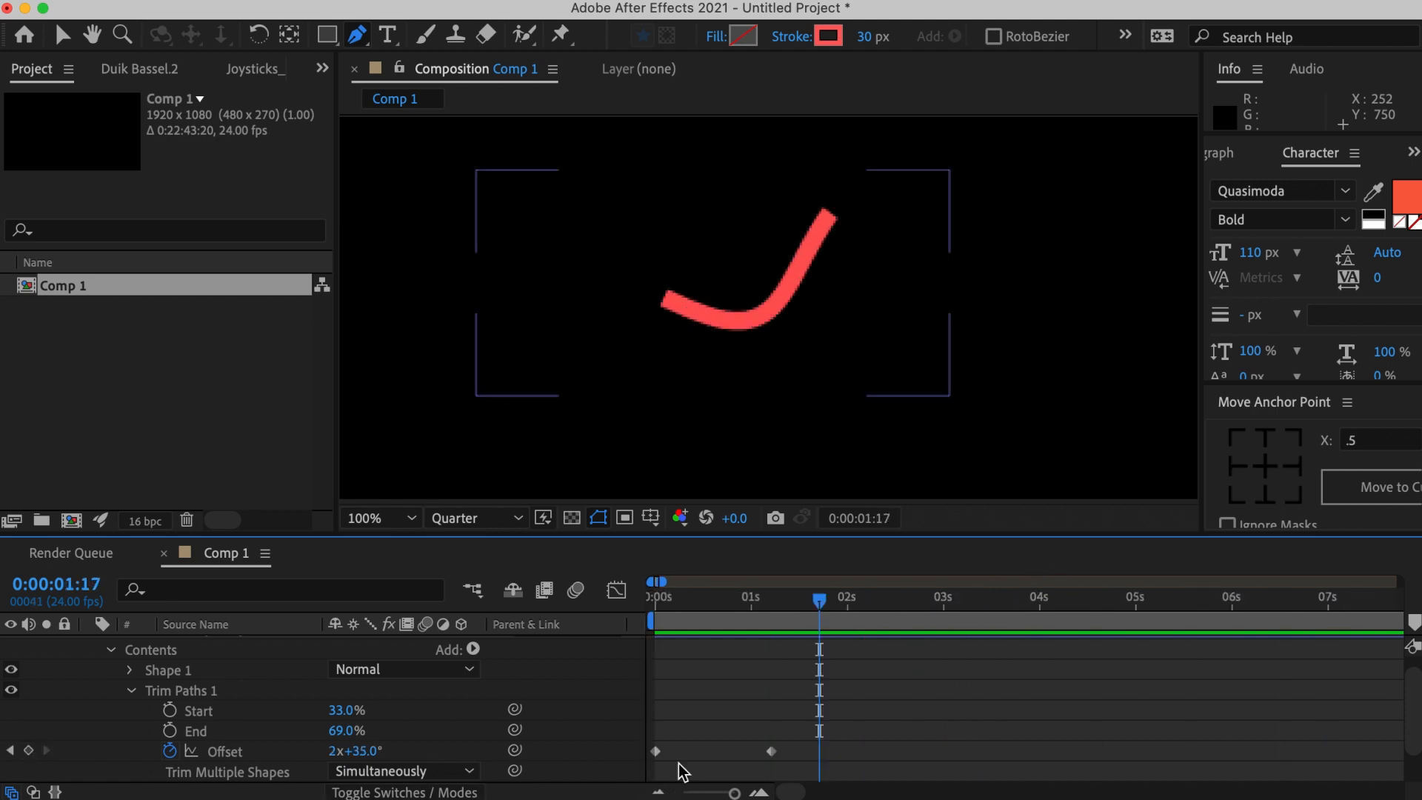
pyautogui.click(644, 597)
pyautogui.press('space')
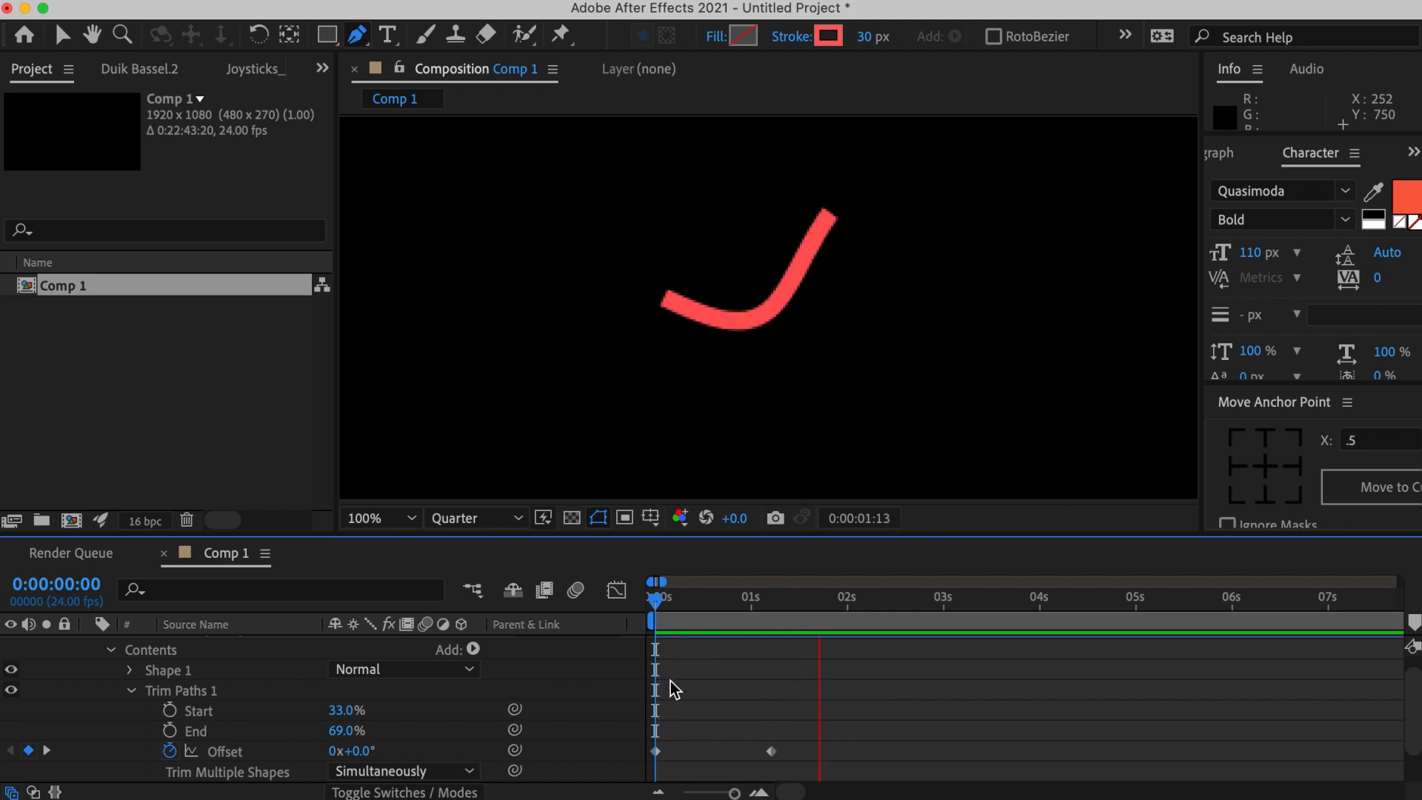
pyautogui.press('space')
pyautogui.press('space')
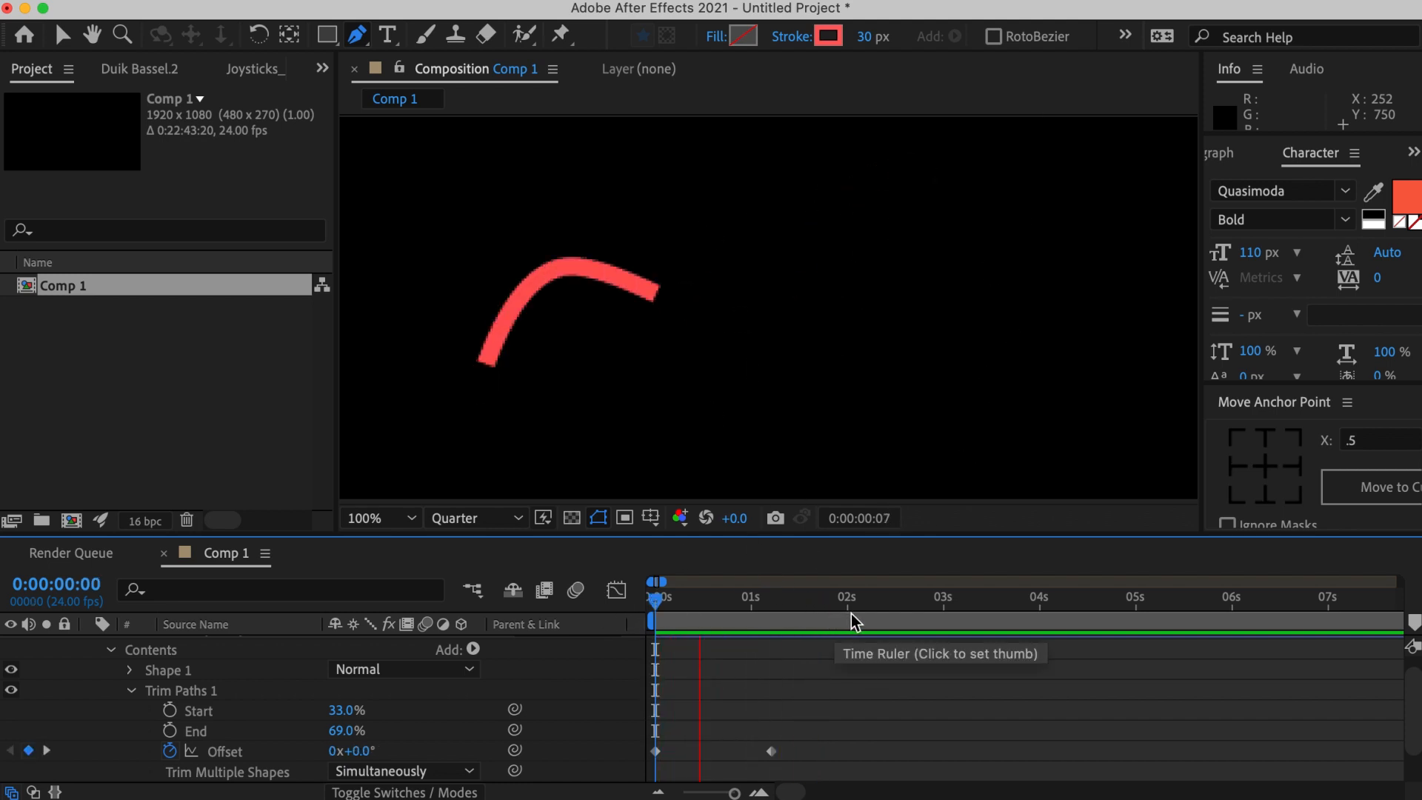
pyautogui.press('space')
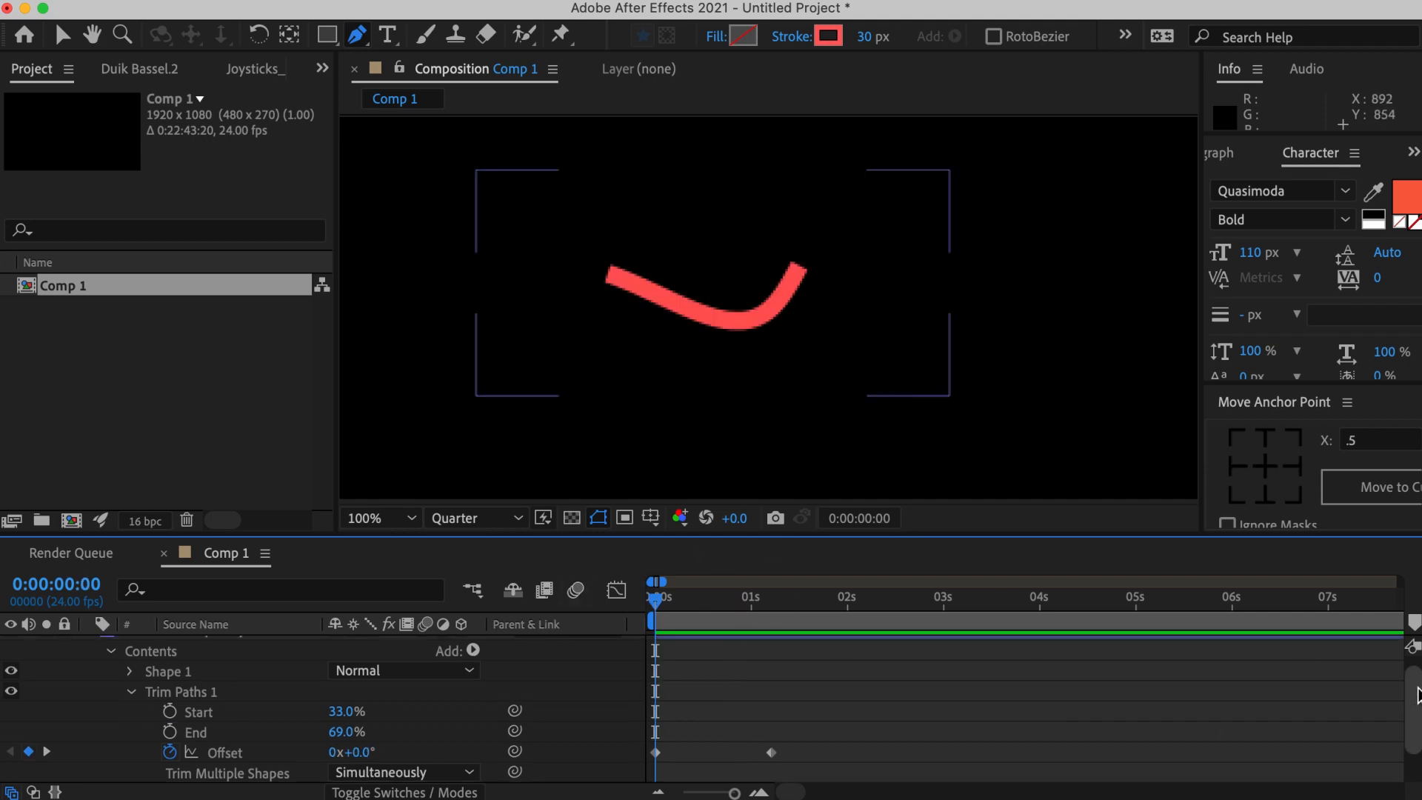
pyautogui.scroll(1, 624, 682)
pyautogui.click(739, 644)
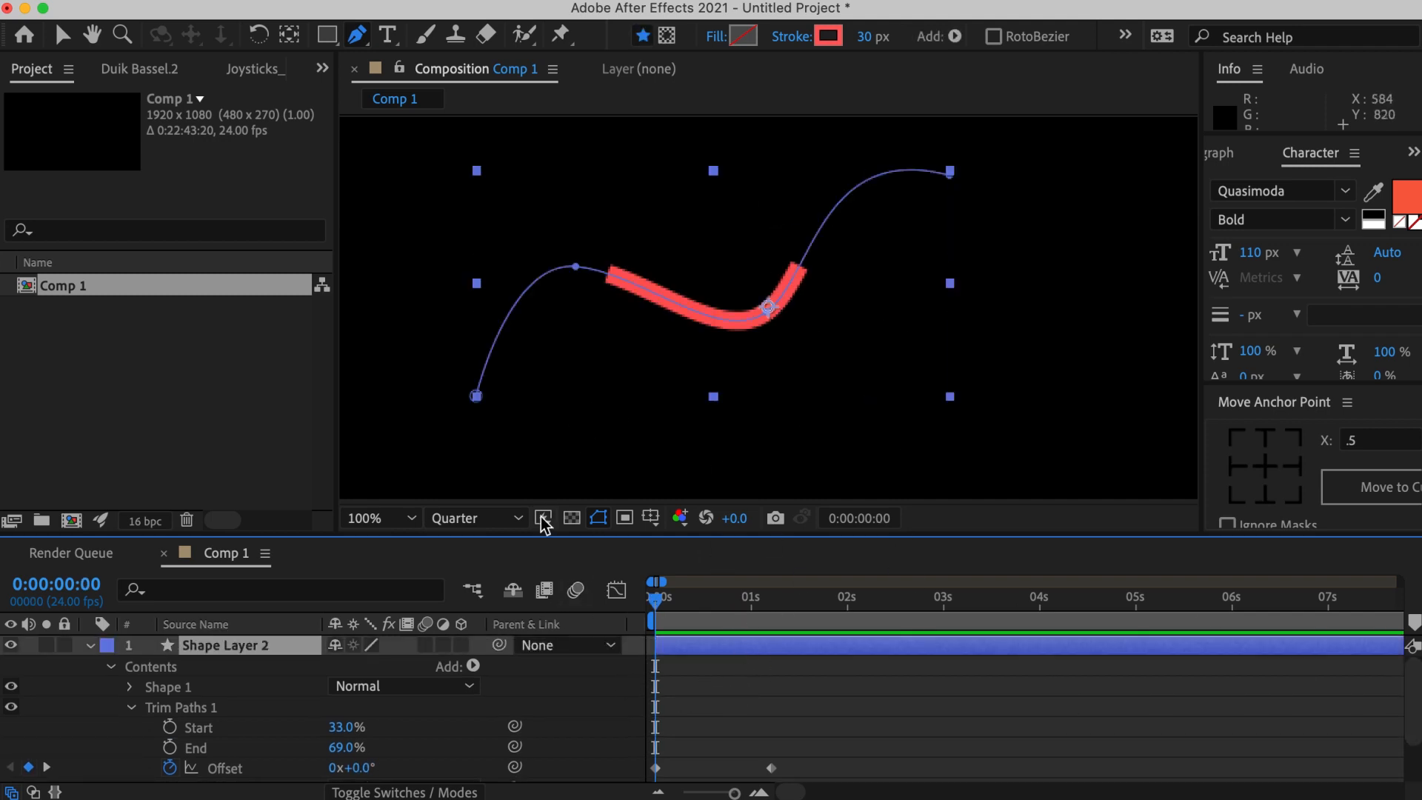
pyautogui.click(90, 644)
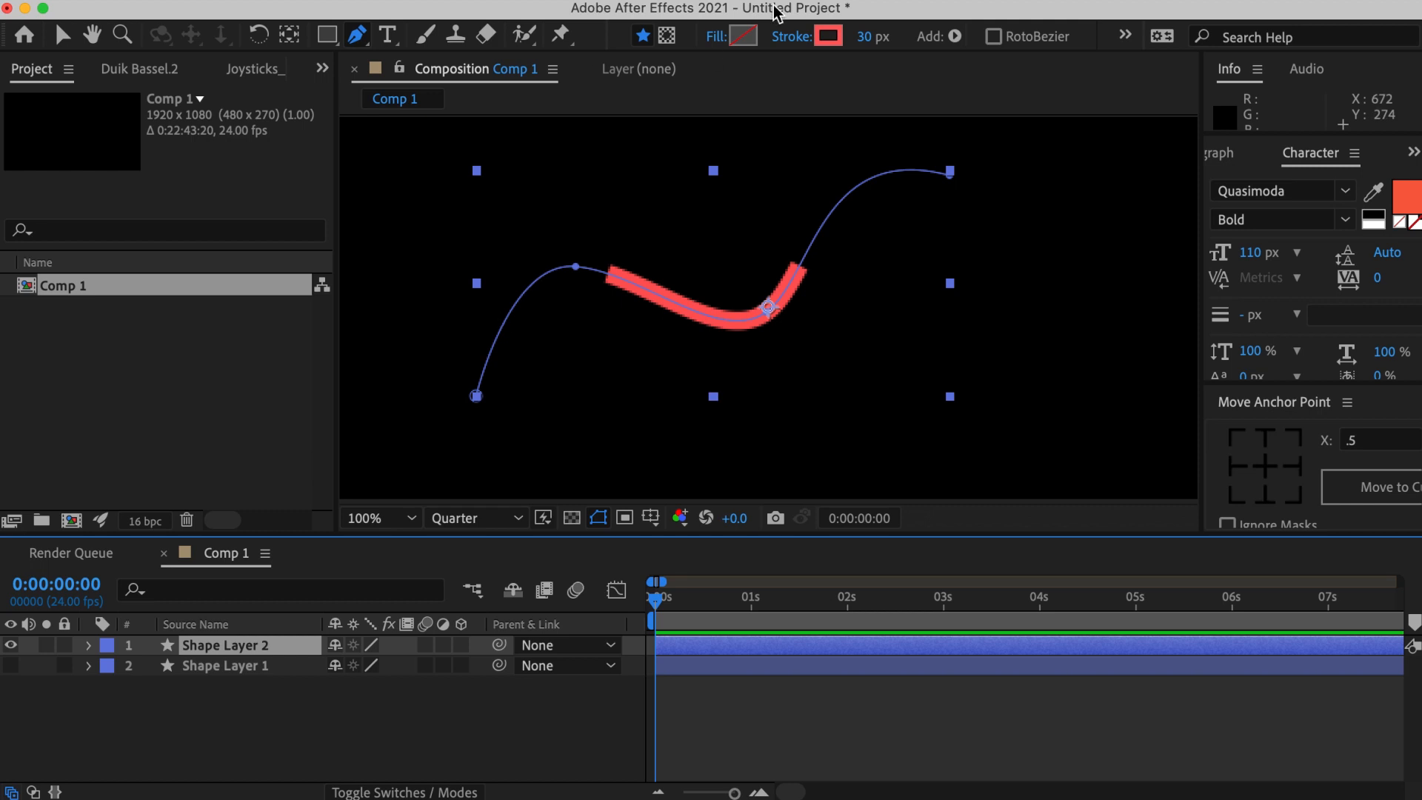
pyautogui.click(86, 645)
pyautogui.click(768, 708)
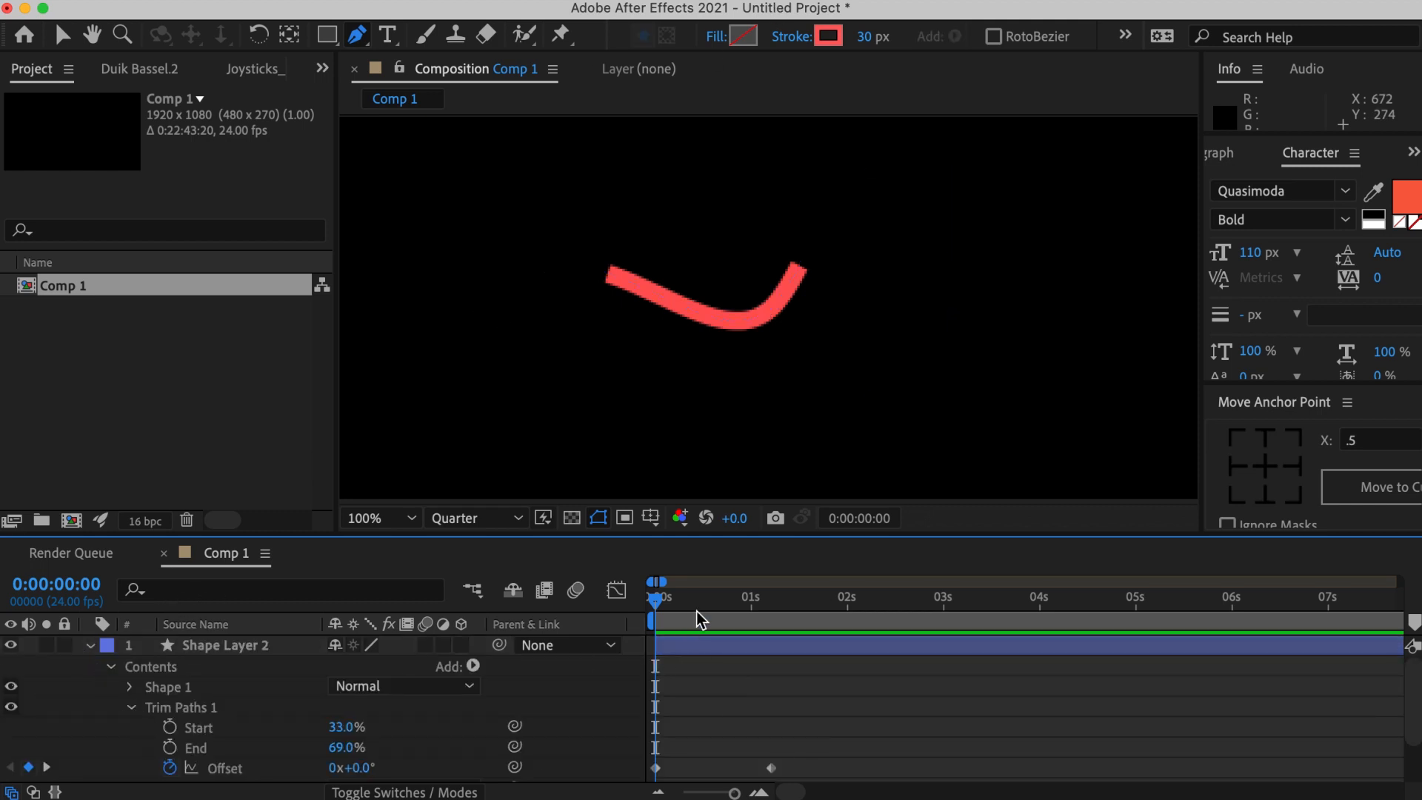
pyautogui.press('space')
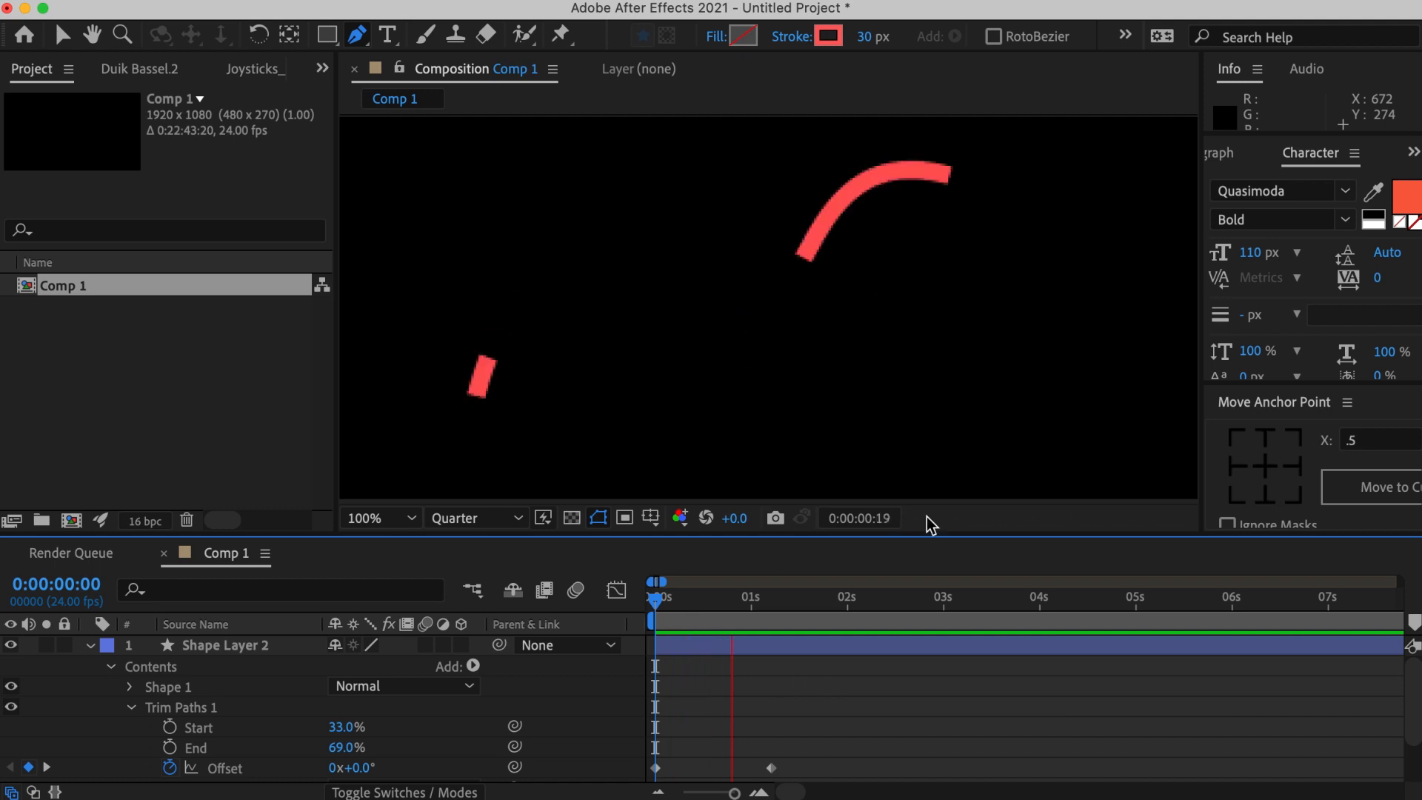
pyautogui.press('space')
pyautogui.moveTo(748, 601); pyautogui.dragTo(619, 601)
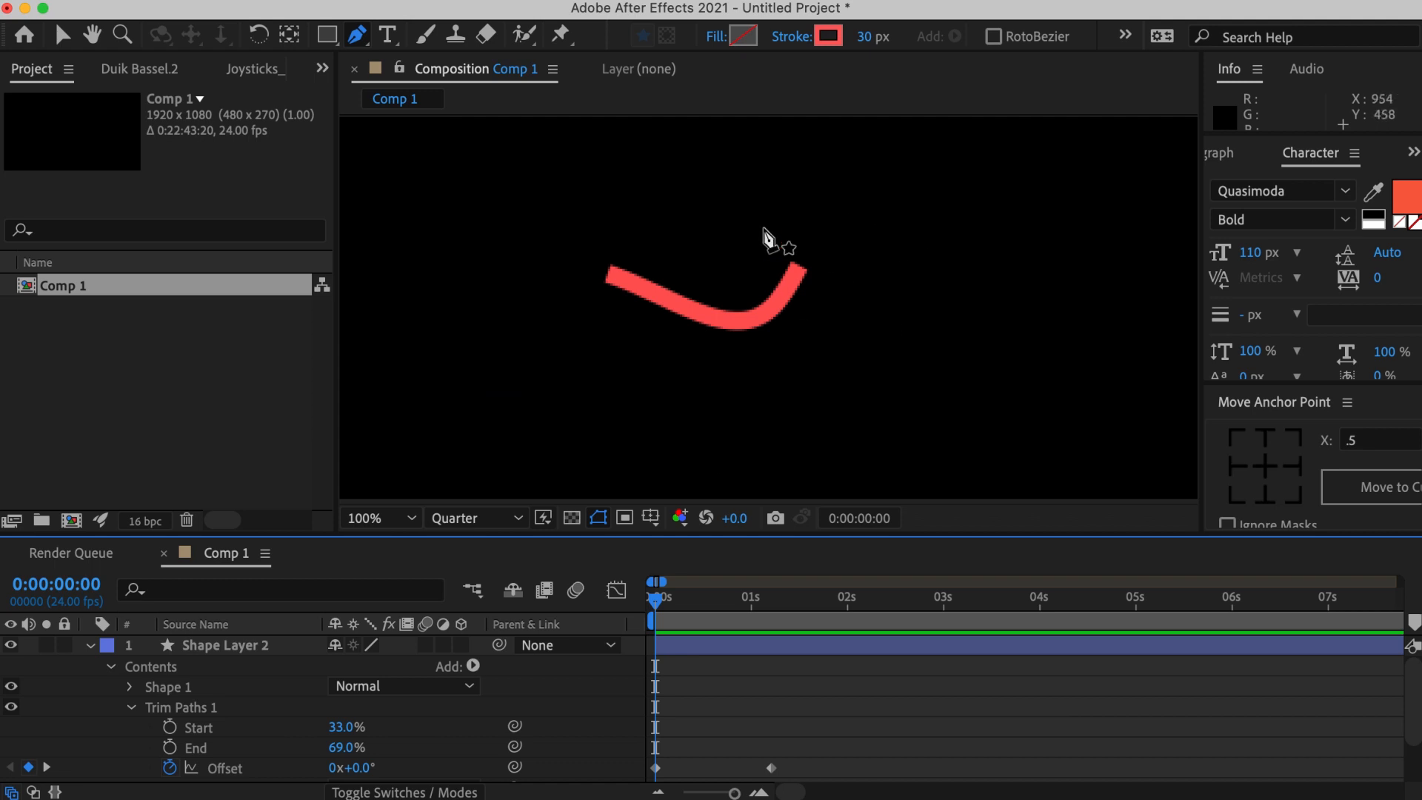
# Set the Line Cap of Stroke 1 on Shape Layer 2 to Round Cap and preview the rounded line.
pyautogui.click(131, 687)
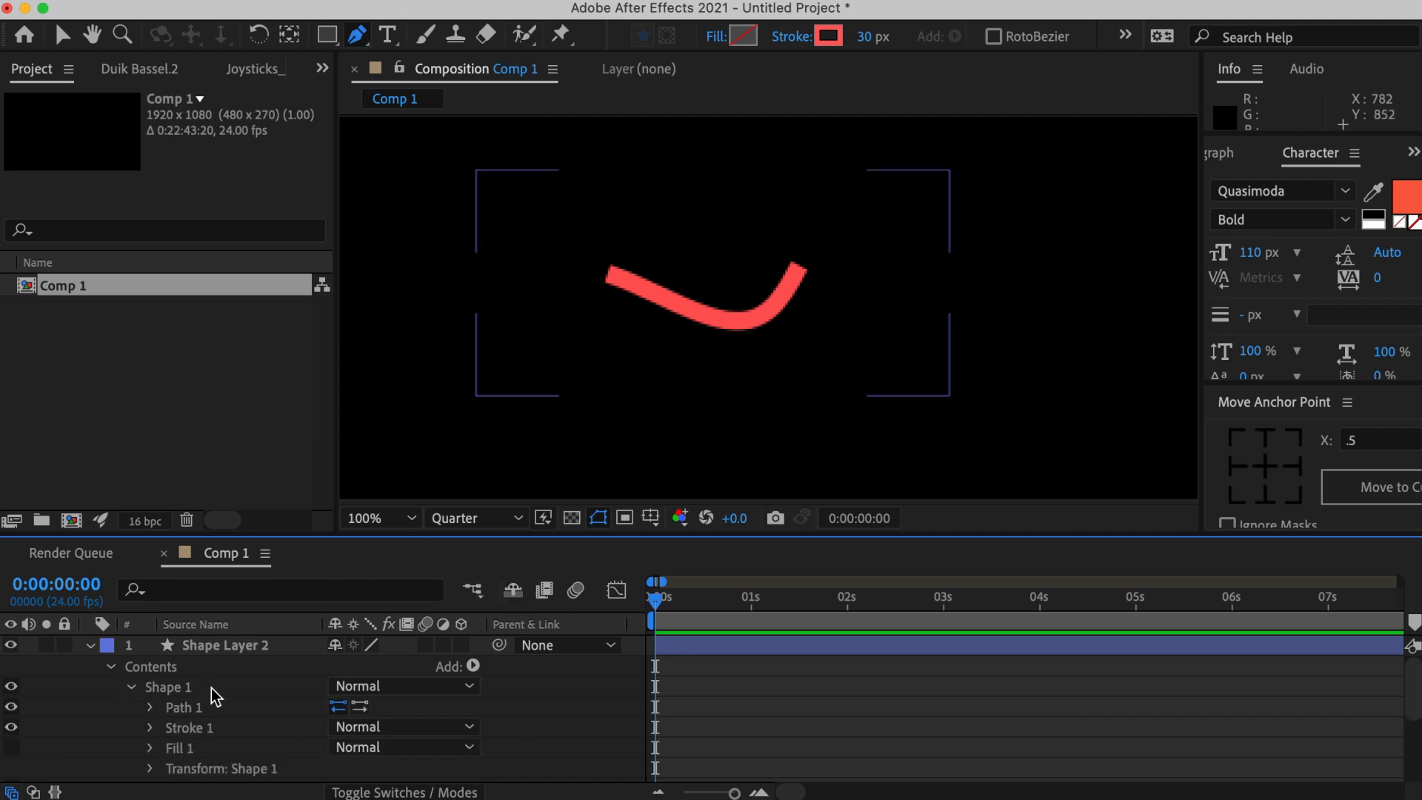
pyautogui.click(182, 728)
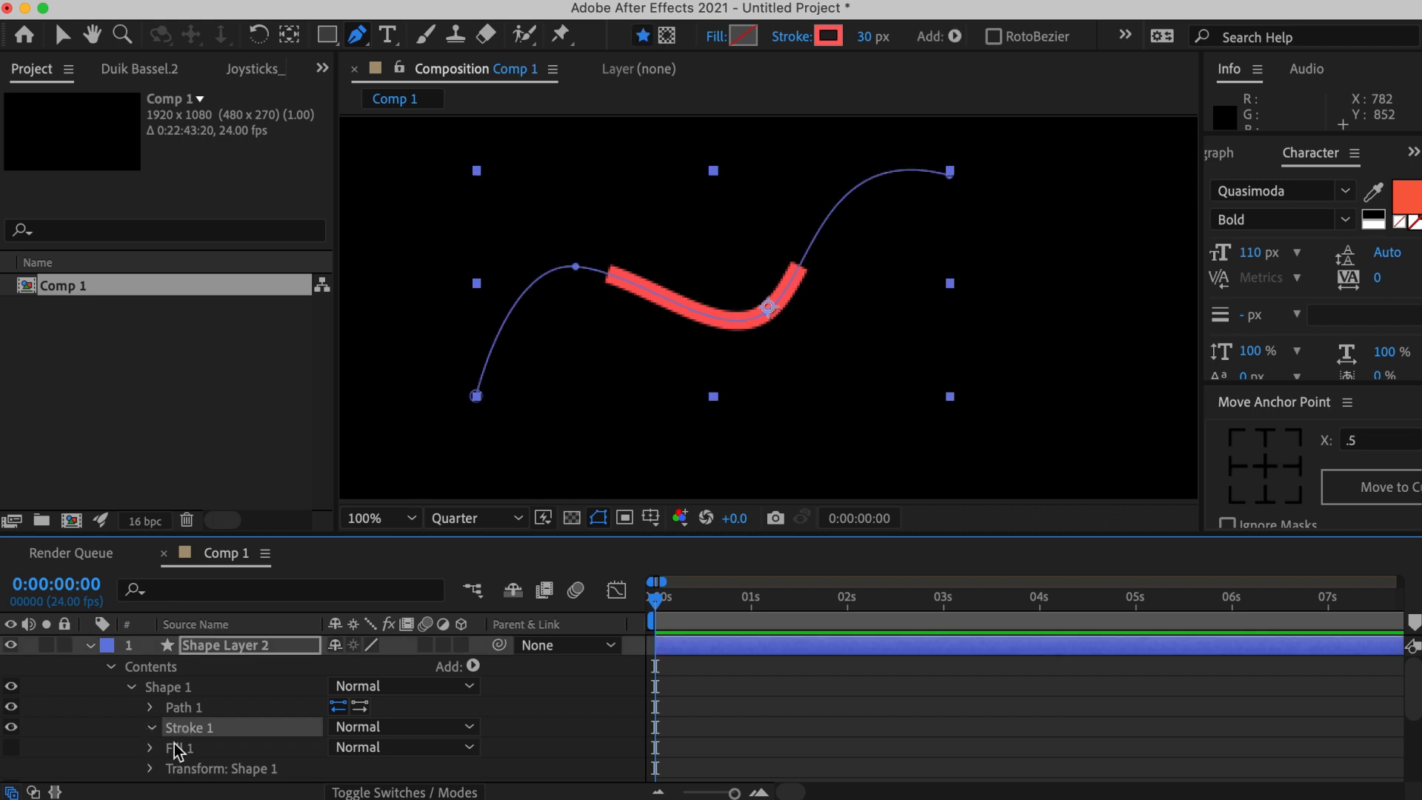
pyautogui.click(150, 729)
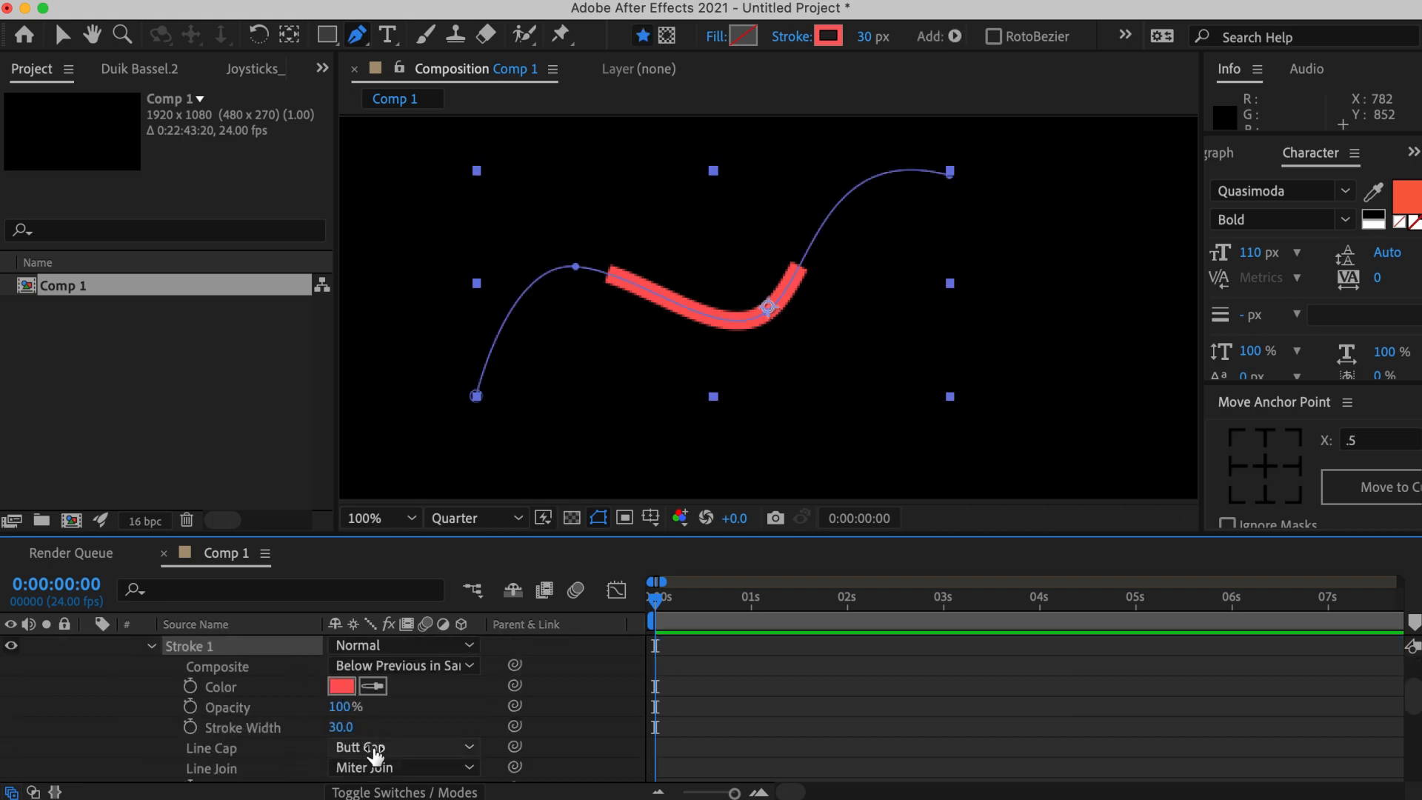
pyautogui.scroll(1, 1414, 705)
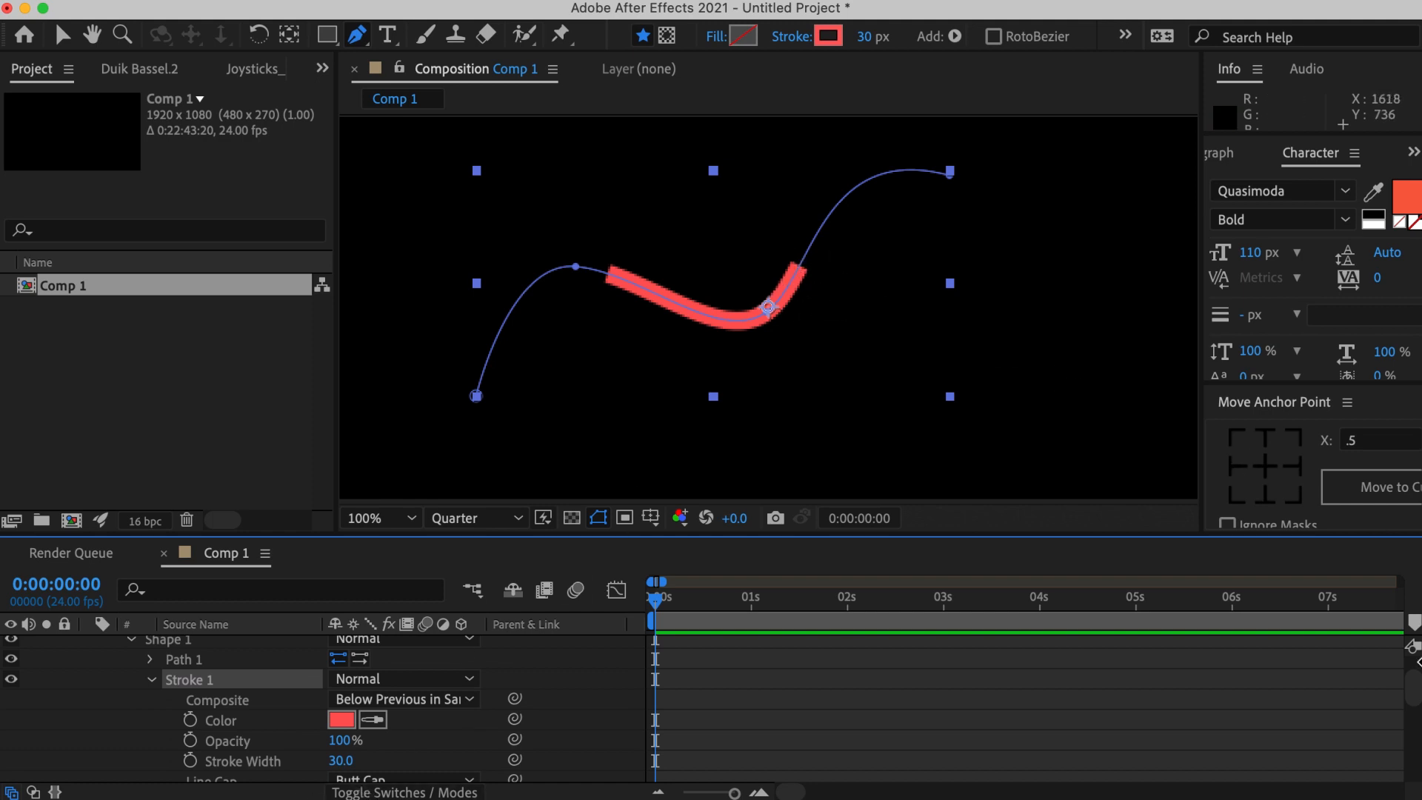
pyautogui.scroll(-1, 1416, 702)
pyautogui.moveTo(1415, 702); pyautogui.dragTo(1416, 703)
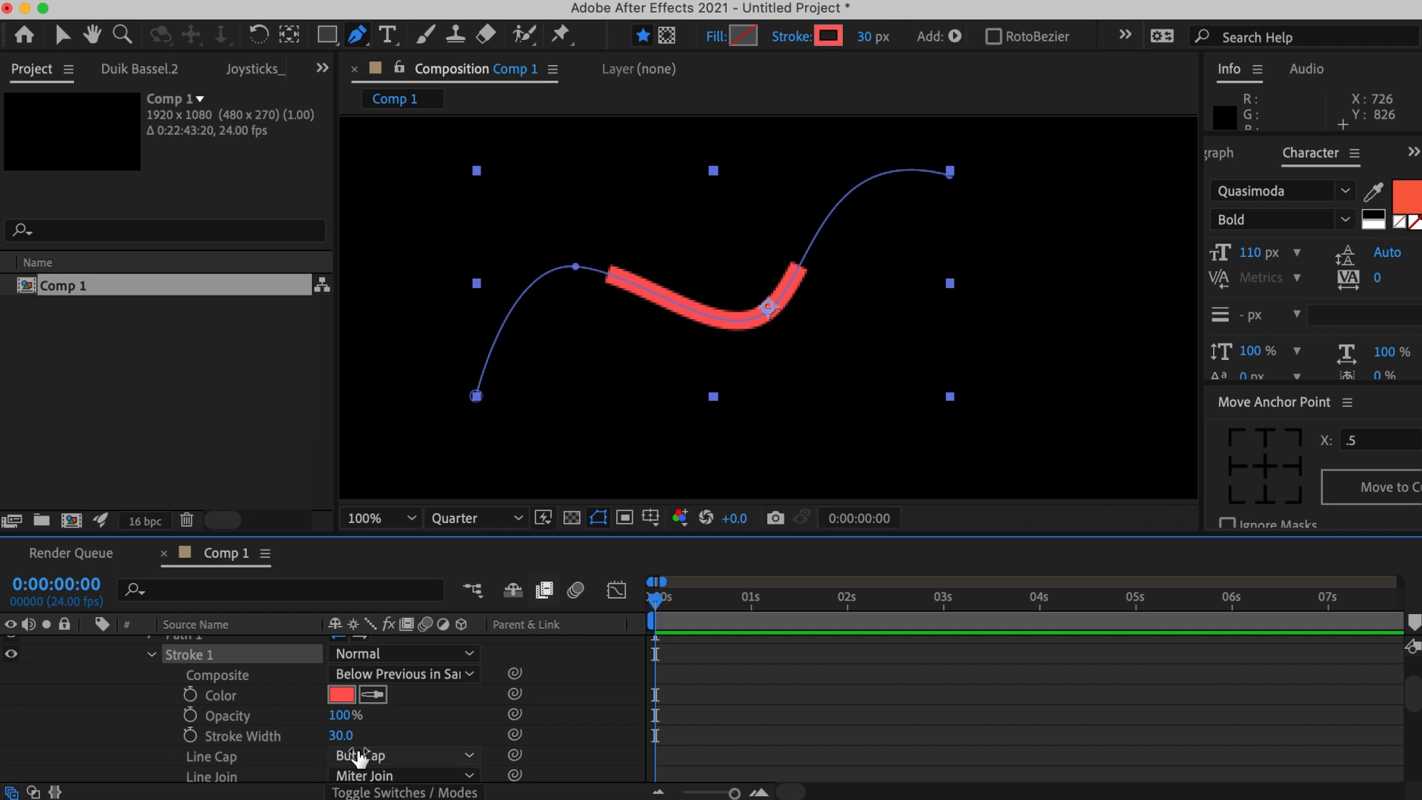
pyautogui.click(420, 755)
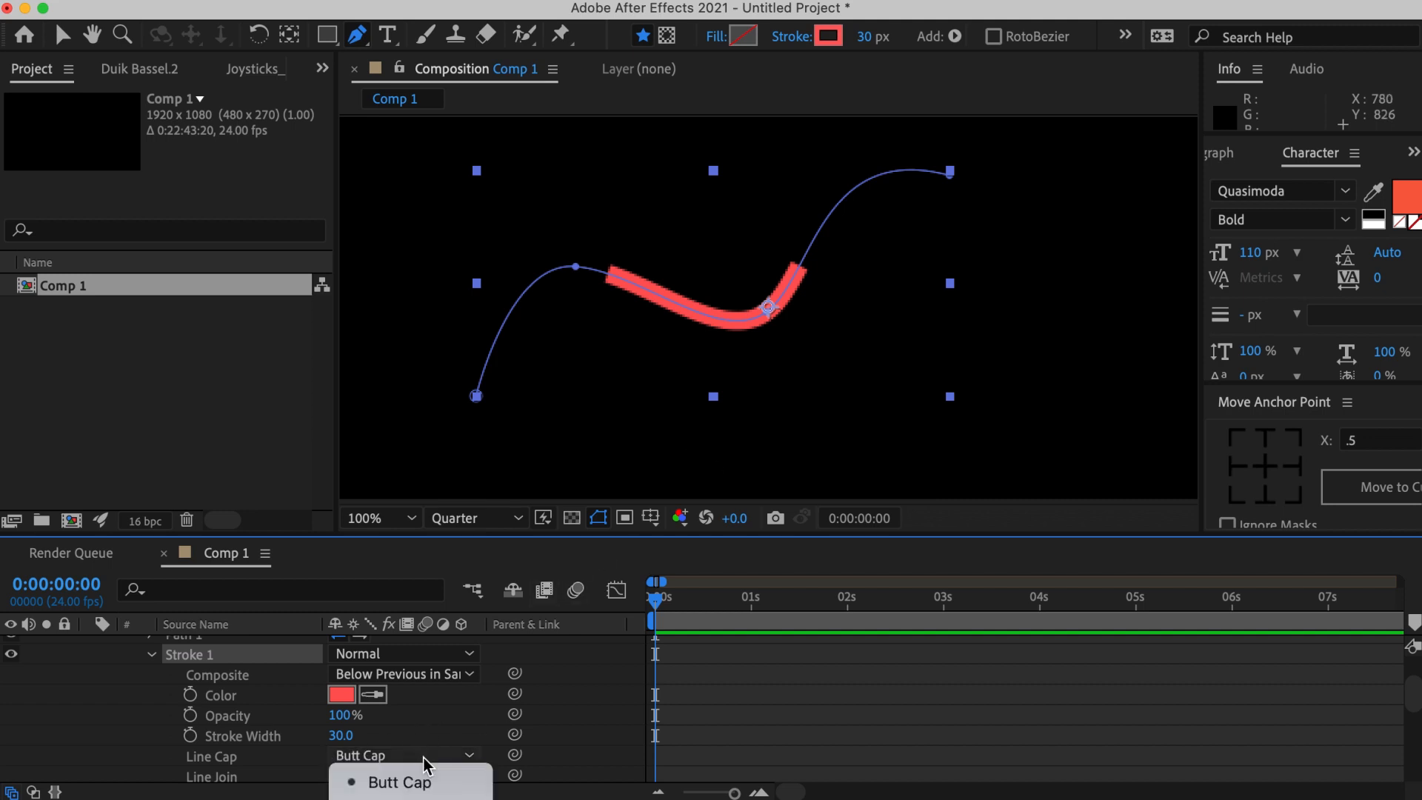
pyautogui.click(385, 778)
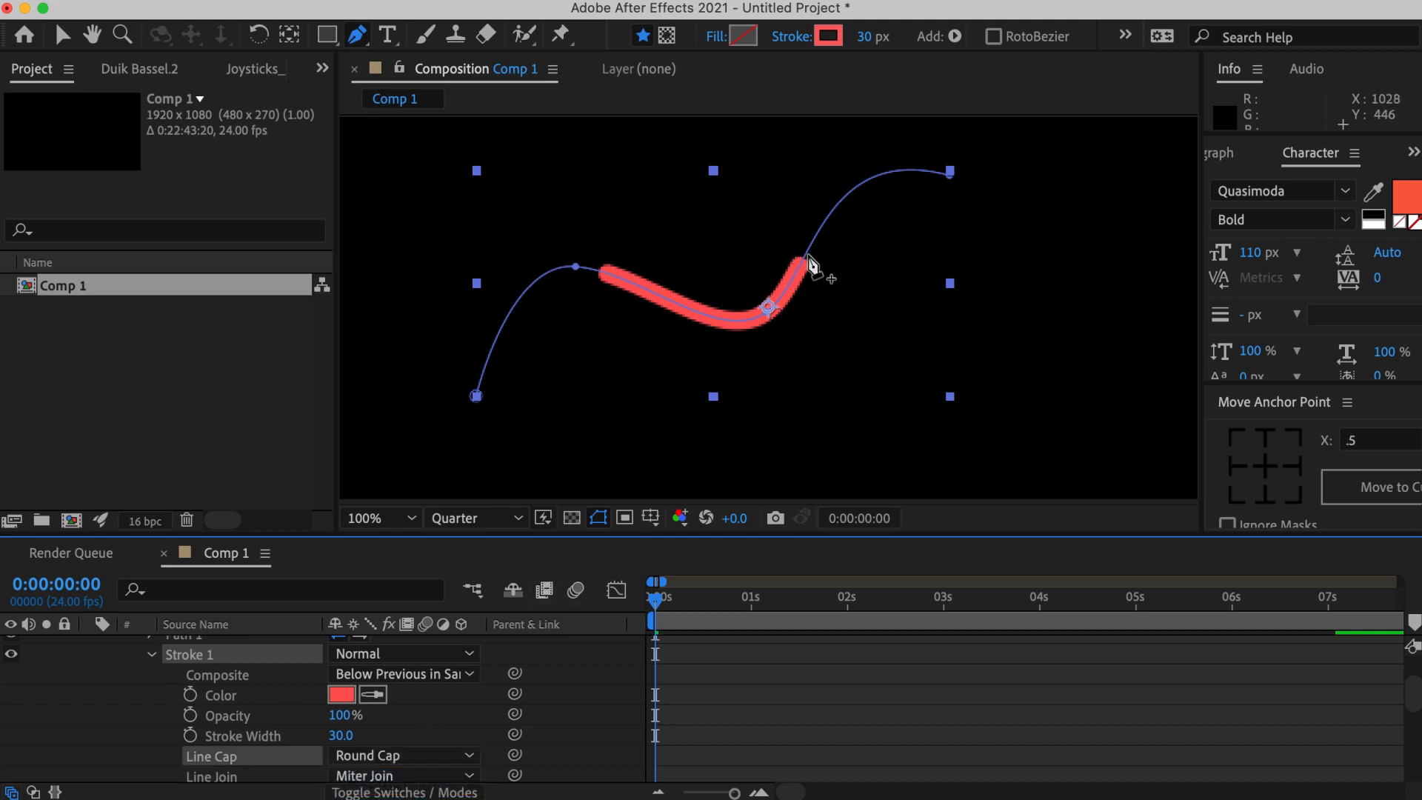
pyautogui.click(740, 670)
pyautogui.press('space')
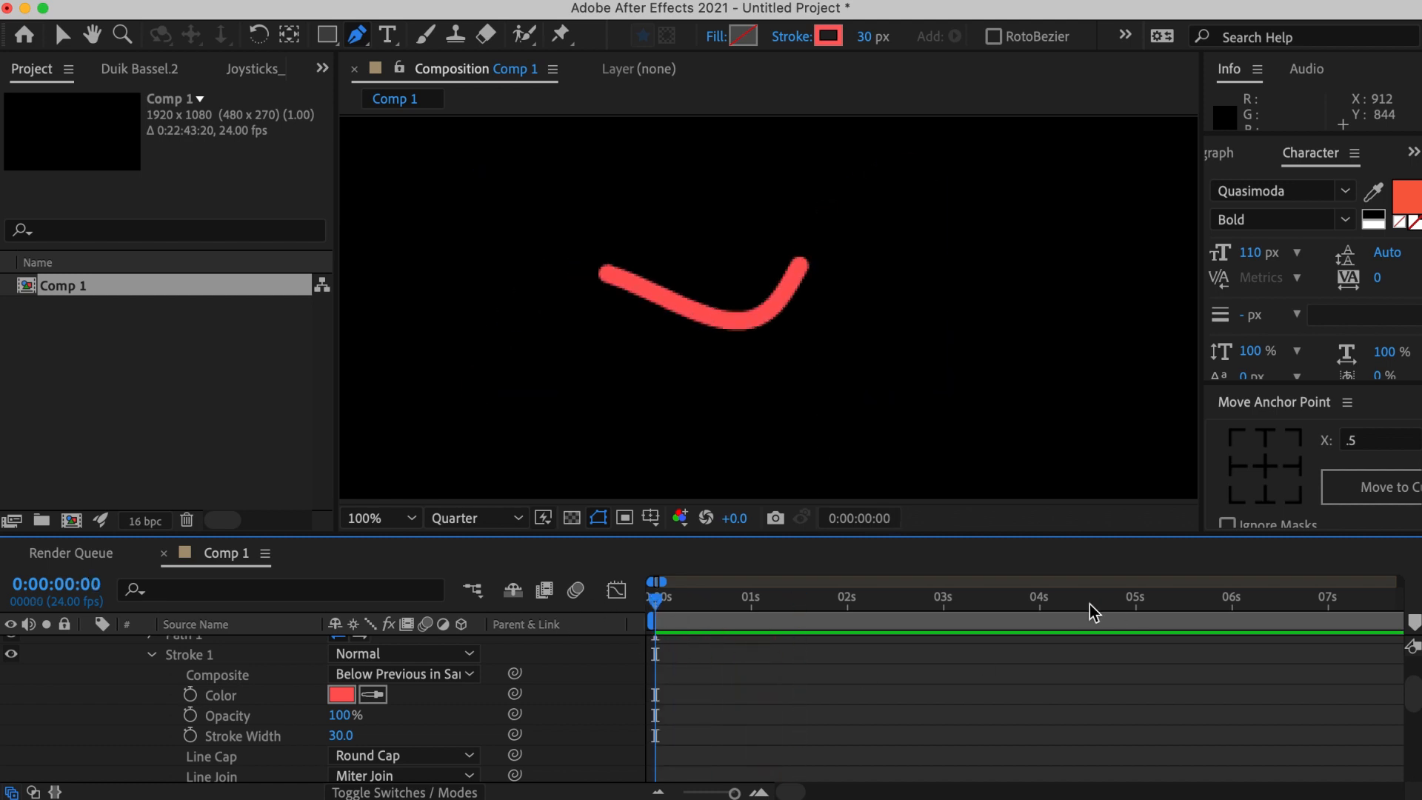
# Add a dash and a gap to Stroke 1 on Shape Layer 2, set the gap to 73, and preview the dotted line.
pyautogui.moveTo(1416, 696); pyautogui.dragTo(1419, 720)
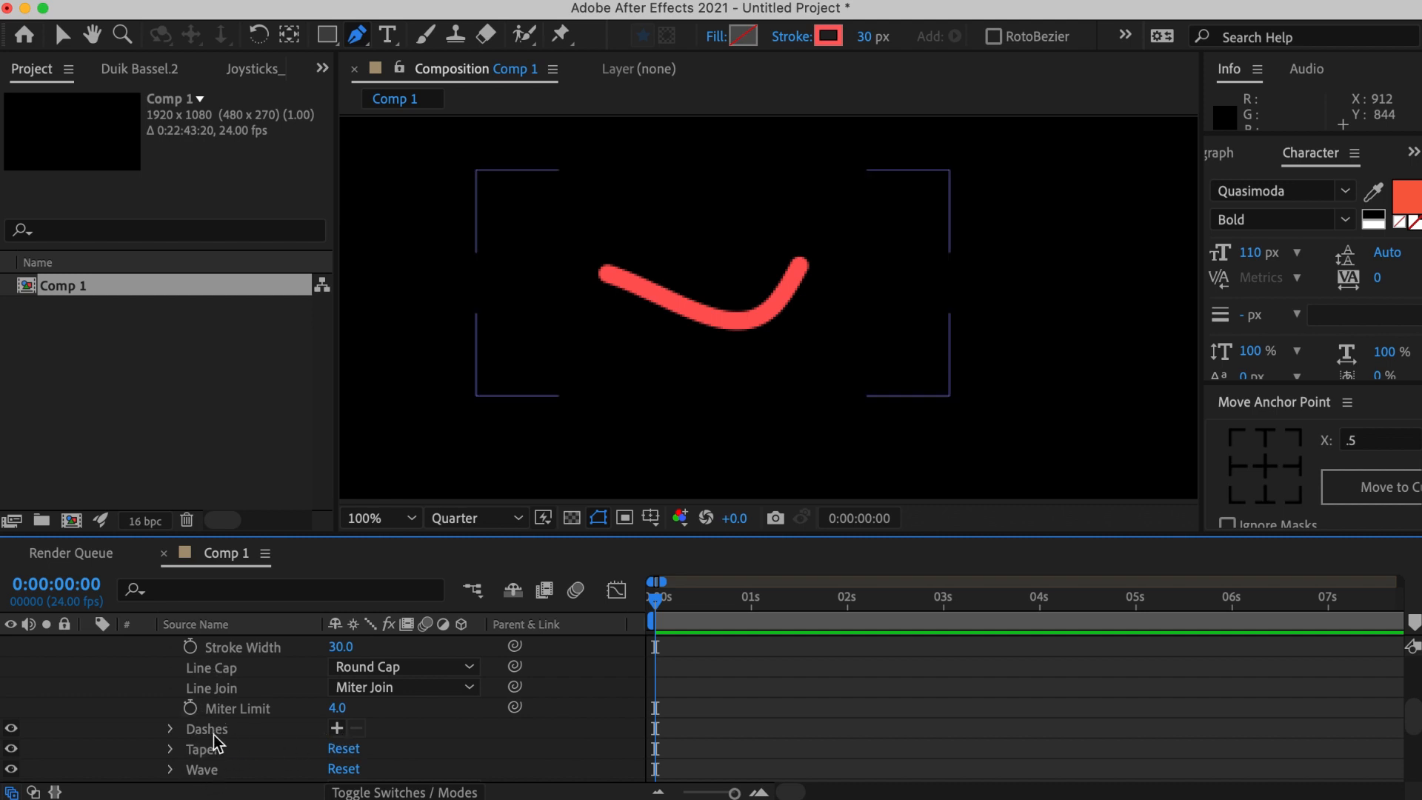
pyautogui.click(338, 729)
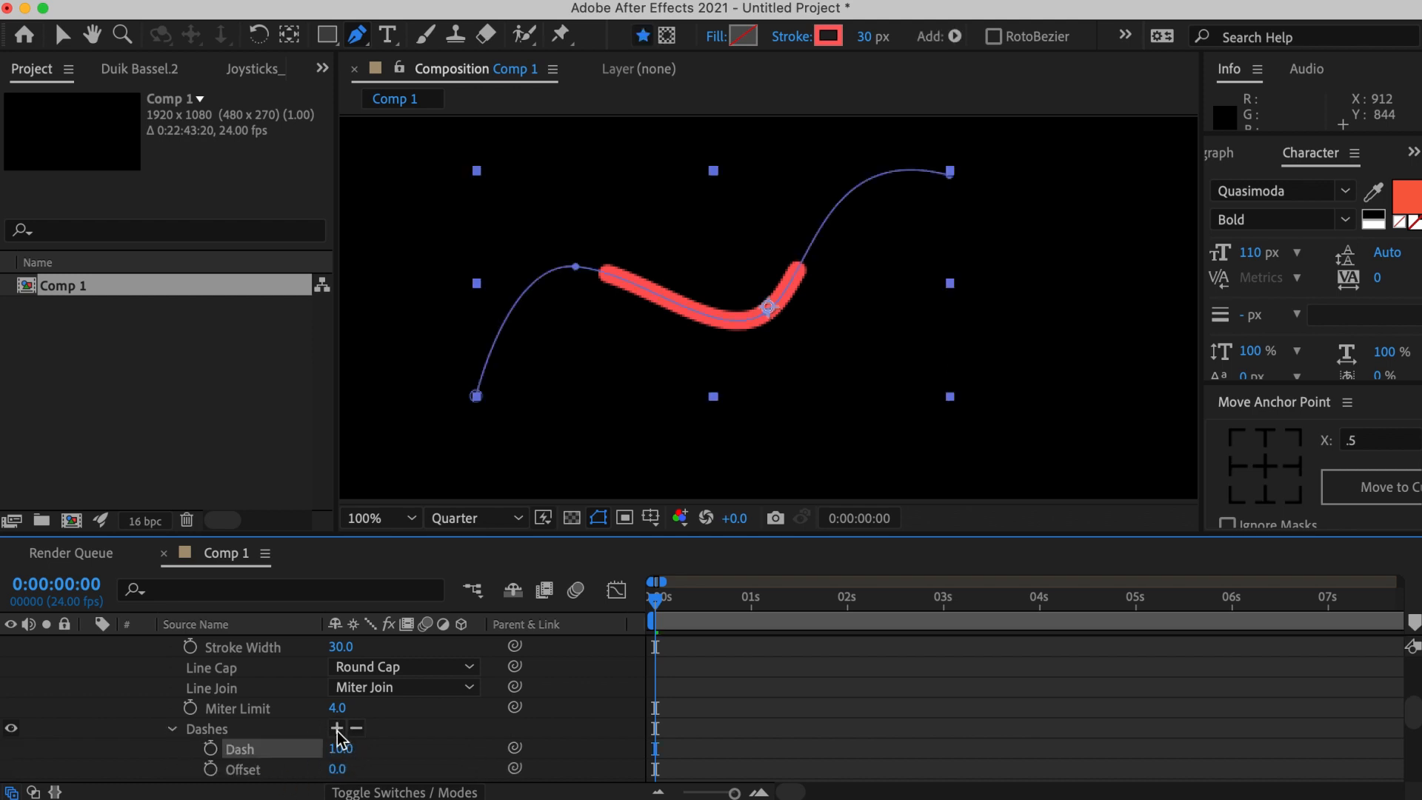
pyautogui.click(336, 729)
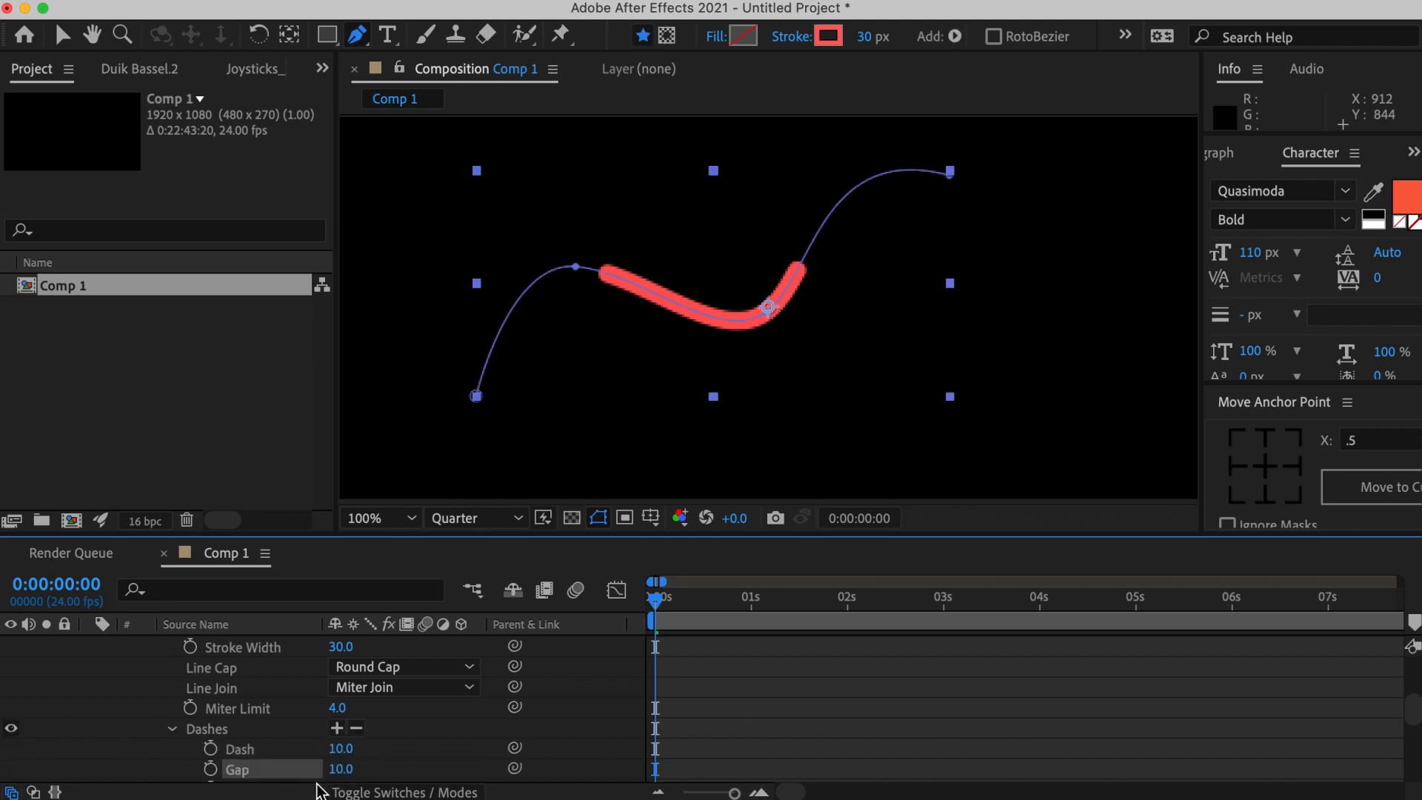
pyautogui.moveTo(341, 768); pyautogui.dragTo(926, 598)
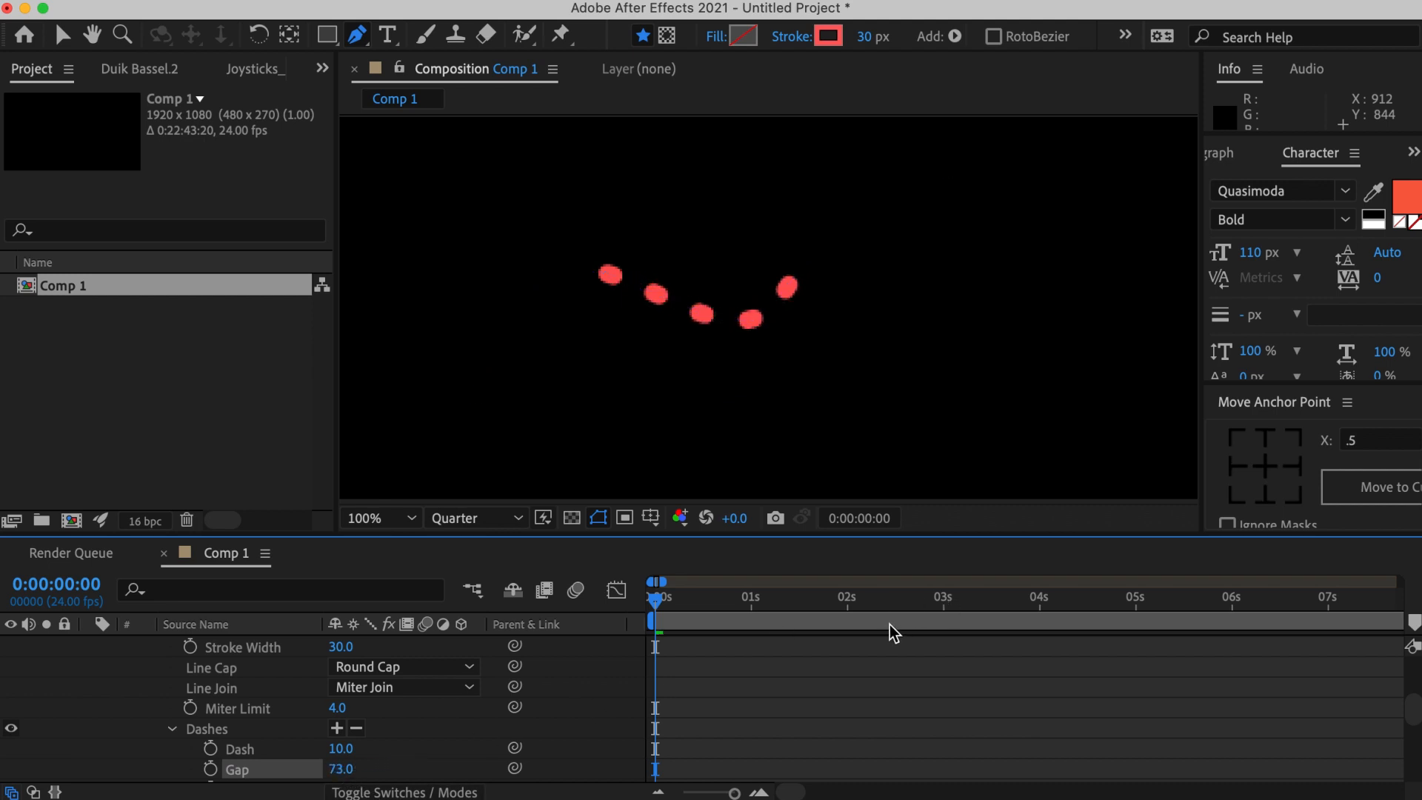
pyautogui.press('space')
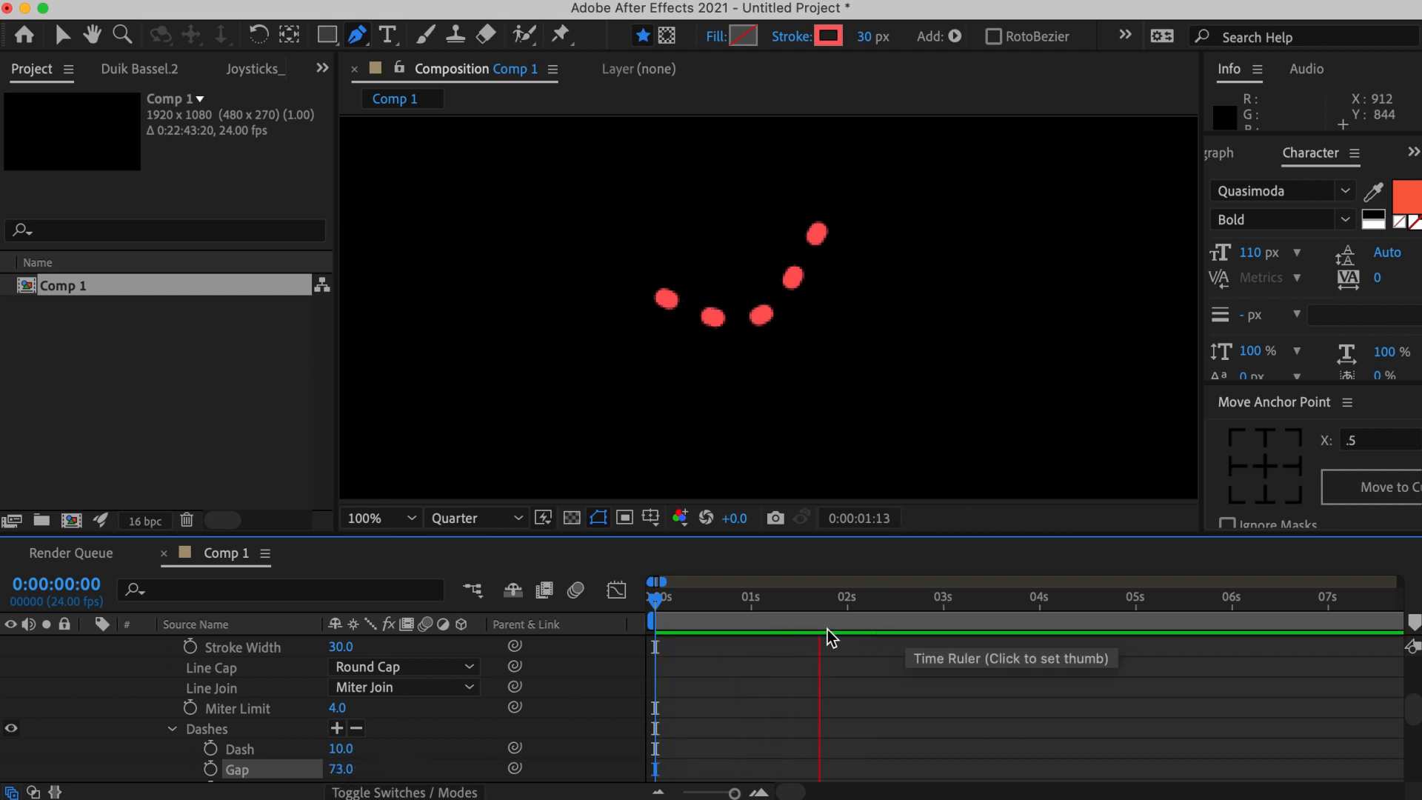
pyautogui.moveTo(683, 604); pyautogui.dragTo(652, 601)
pyautogui.press('space')
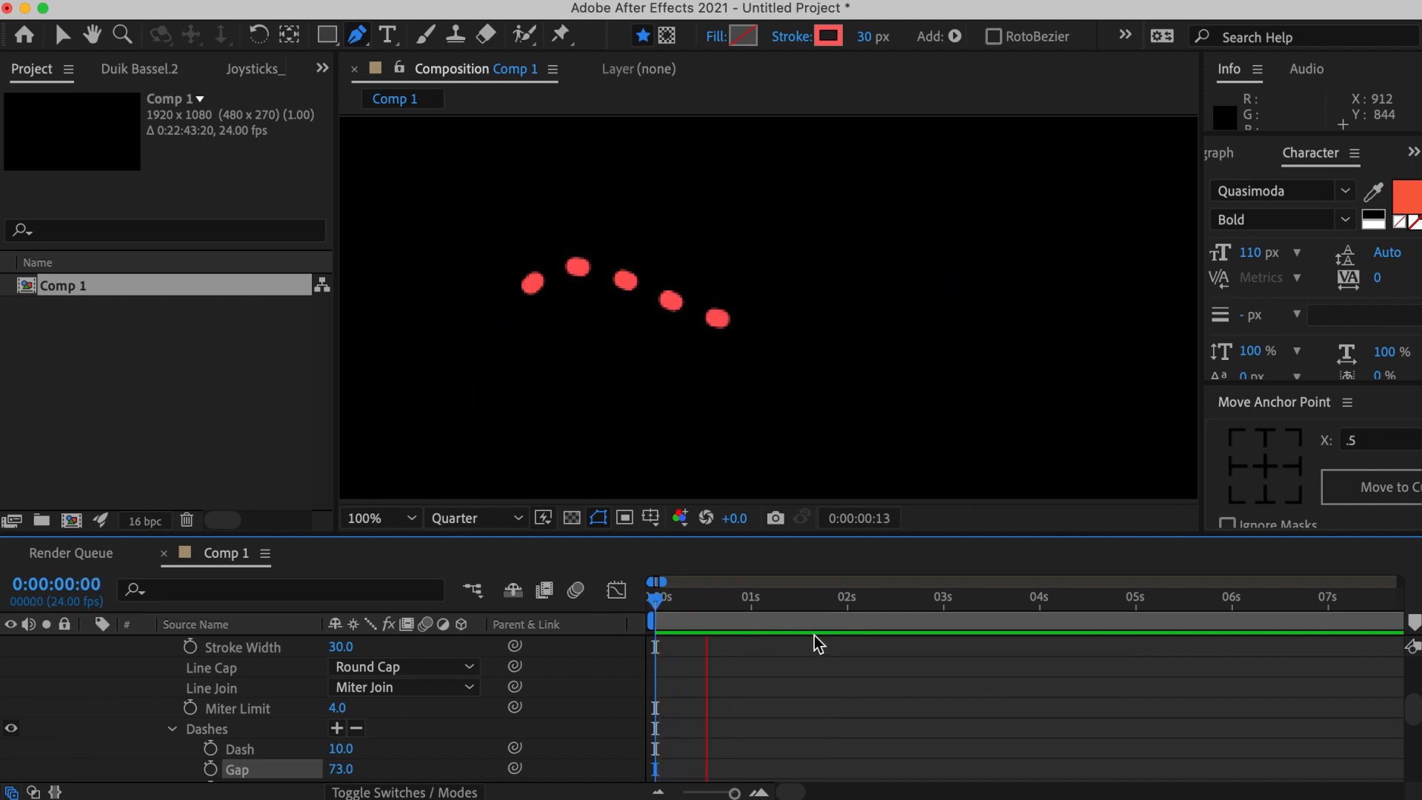
pyautogui.press('space')
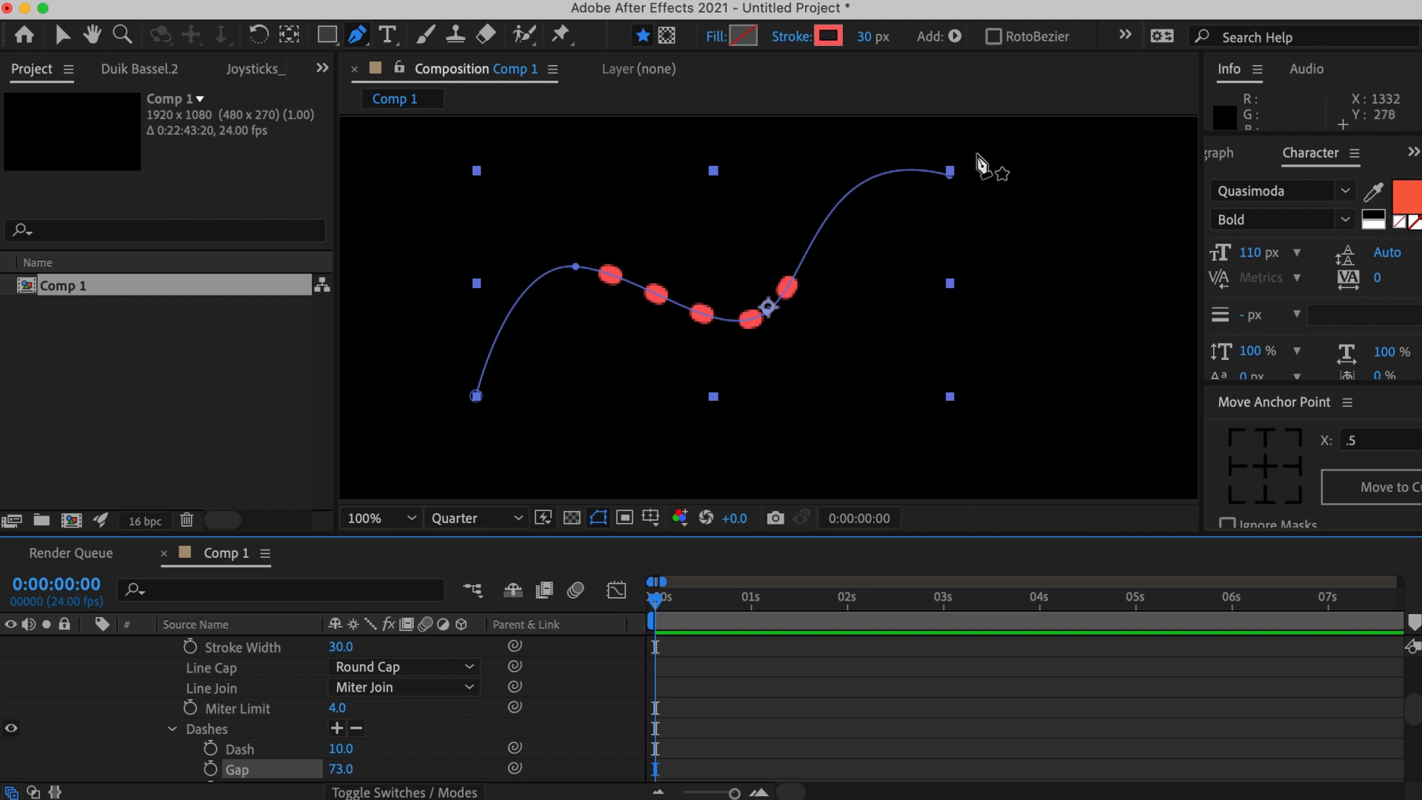
pyautogui.click(724, 689)
pyautogui.press('space')
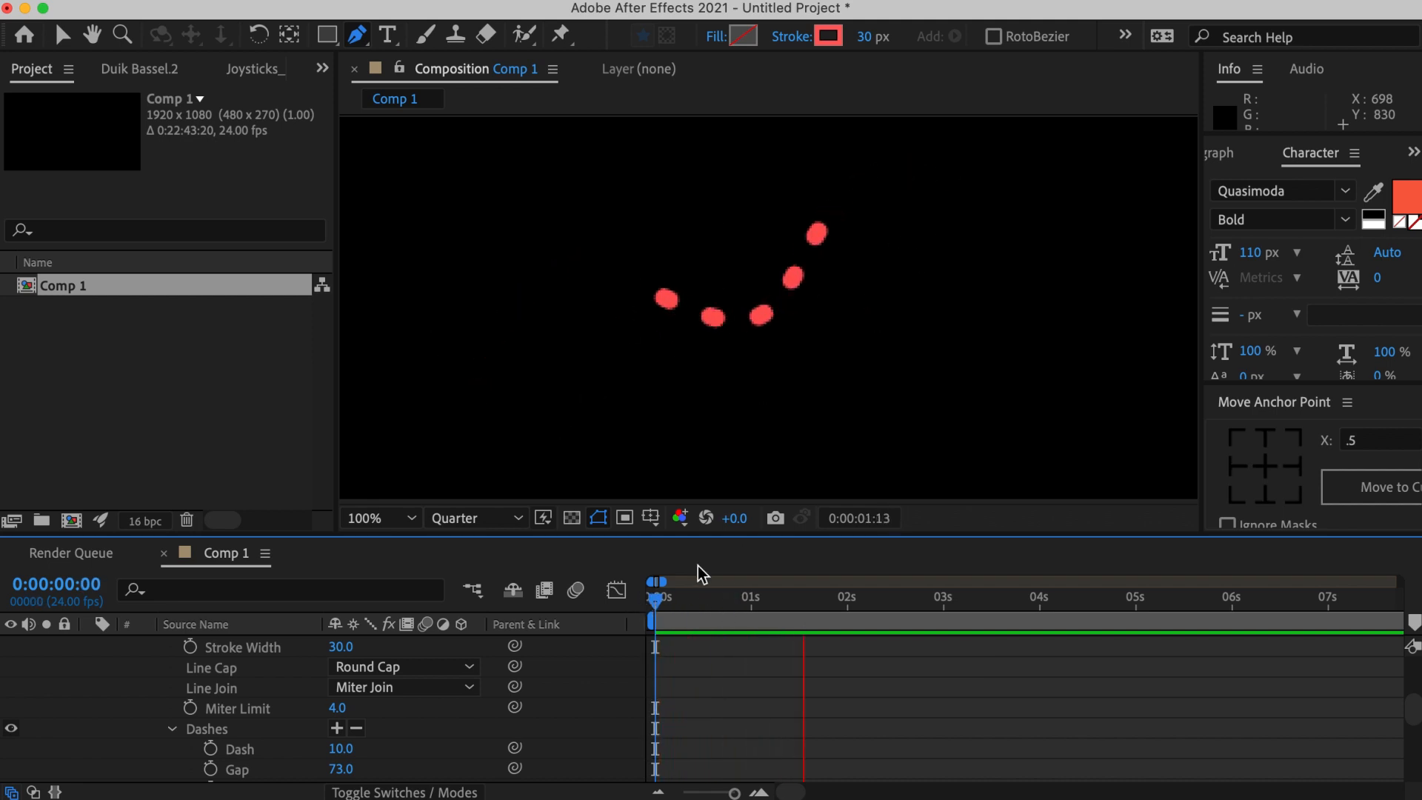
pyautogui.press('space')
# Set Shape Layer 2's Trim Paths End to 99% and Start to 10%, and preview the dotted line from the first frame.
pyautogui.moveTo(1414, 717)
pyautogui.mouseDown()
pyautogui.moveTo(1415, 662)
pyautogui.moveTo(1413, 754)
pyautogui.moveTo(1396, 772)
pyautogui.mouseUp()
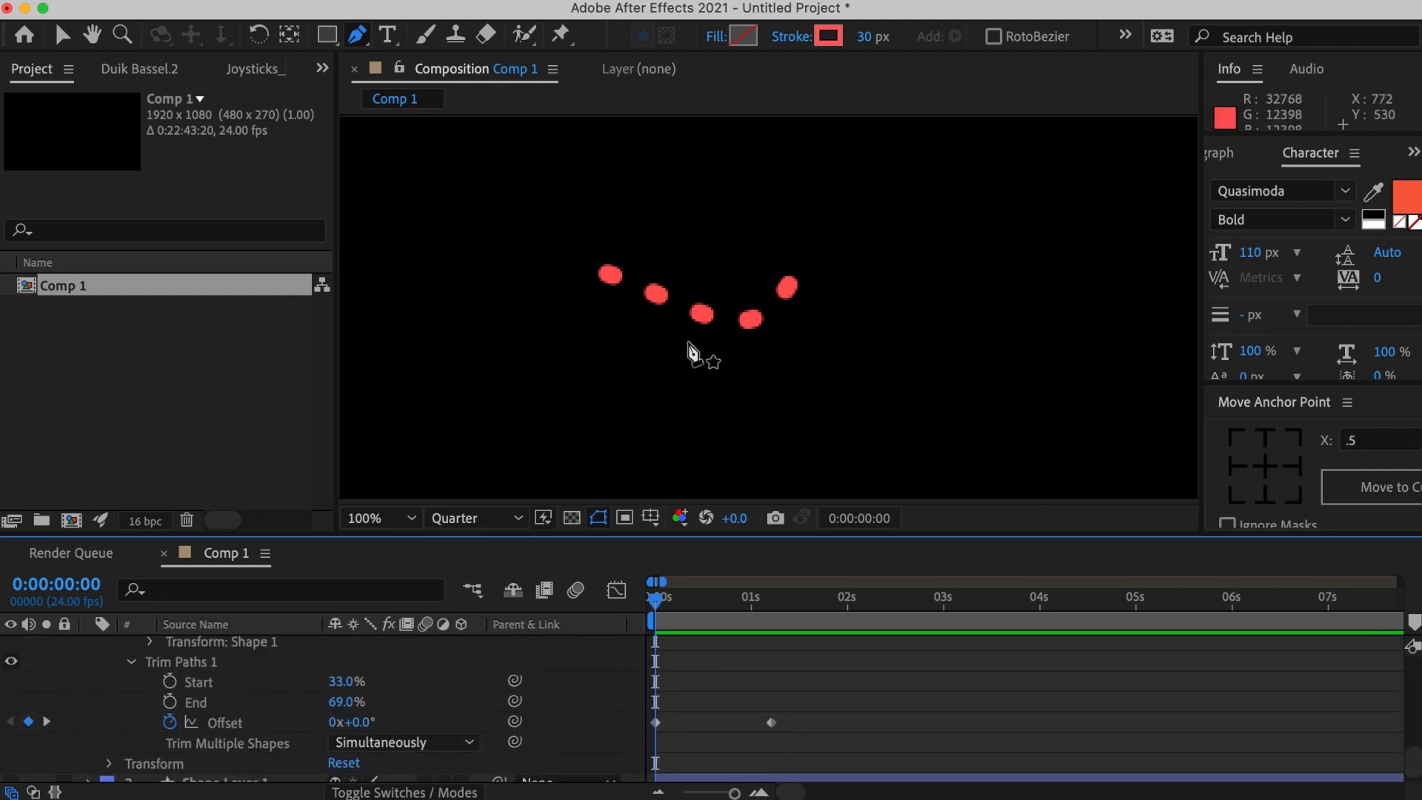
pyautogui.moveTo(346, 702)
pyautogui.mouseDown()
pyautogui.moveTo(370, 701)
pyautogui.moveTo(326, 682)
pyautogui.mouseUp()
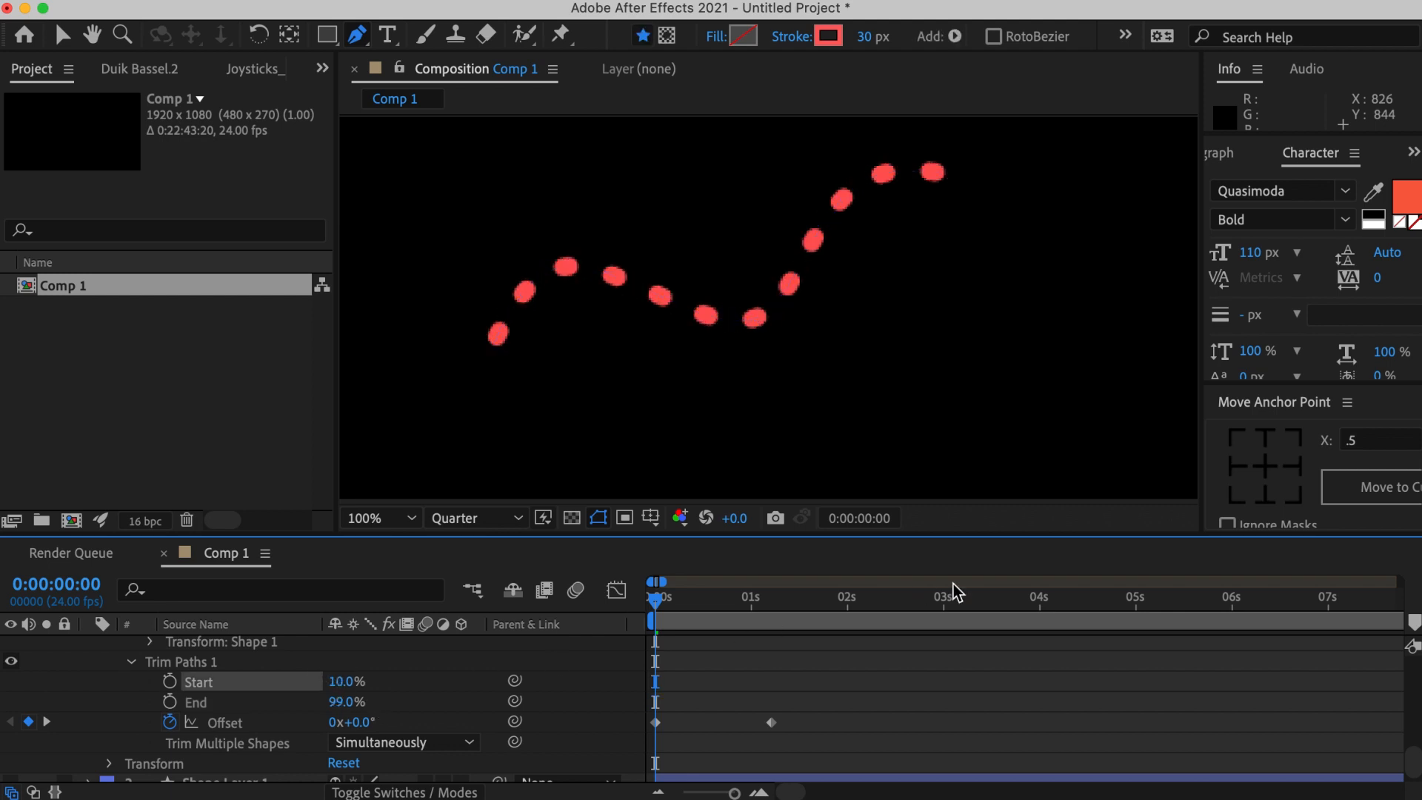
pyautogui.press('space')
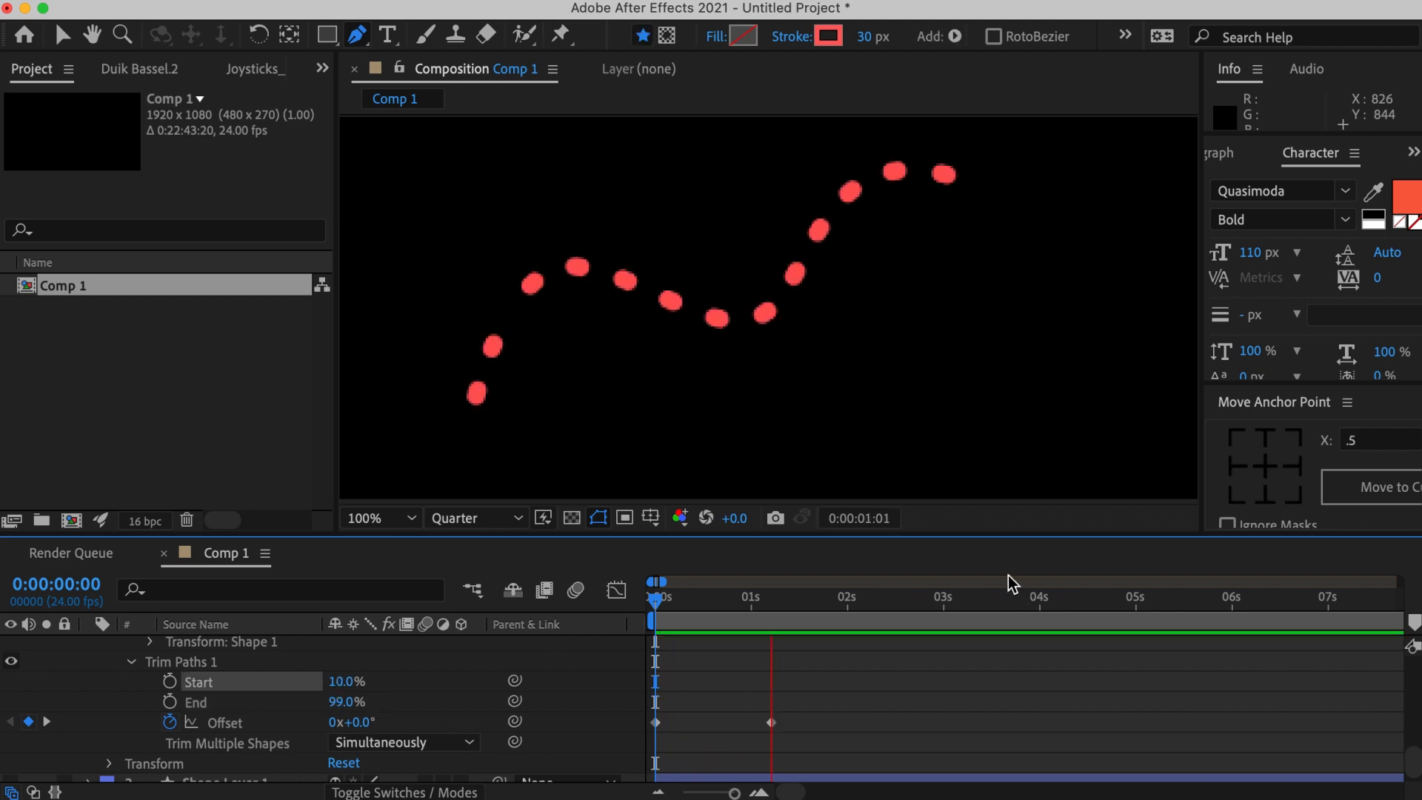
pyautogui.press('space')
pyautogui.moveTo(717, 602); pyautogui.dragTo(589, 598)
pyautogui.press('space')
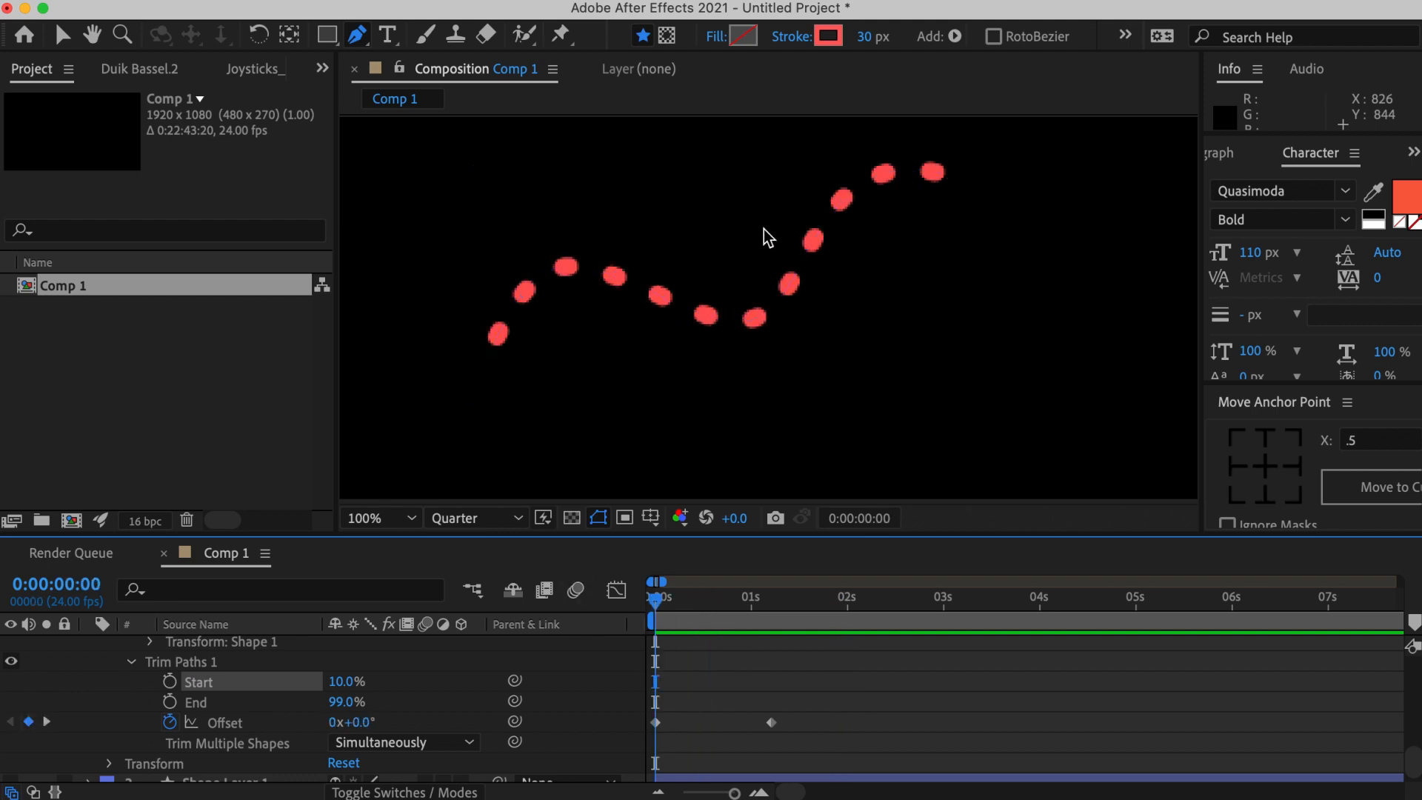
# Stop the preview and set Shape Layer 2's Trim Paths End to 67%.
pyautogui.press('space')
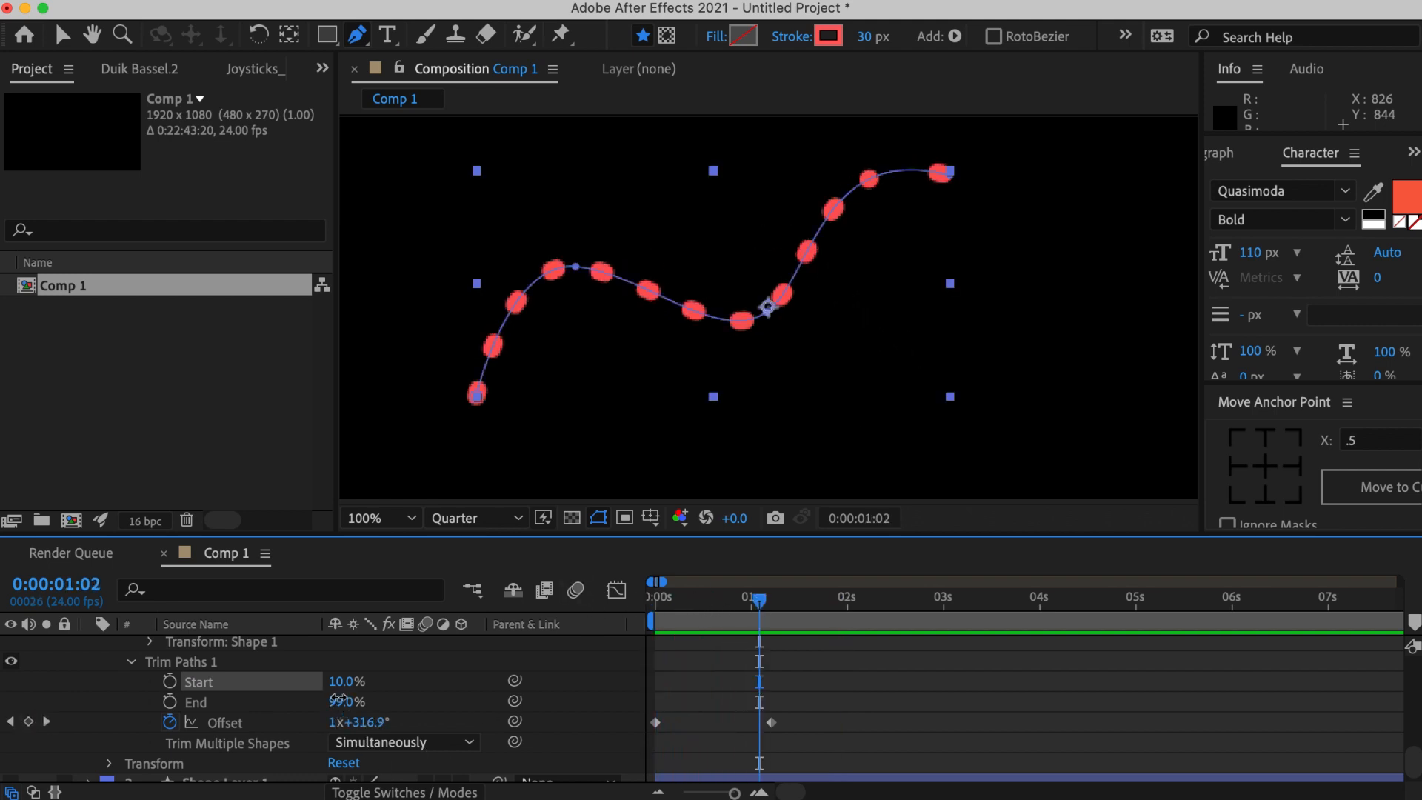
pyautogui.moveTo(346, 702); pyautogui.dragTo(313, 702)
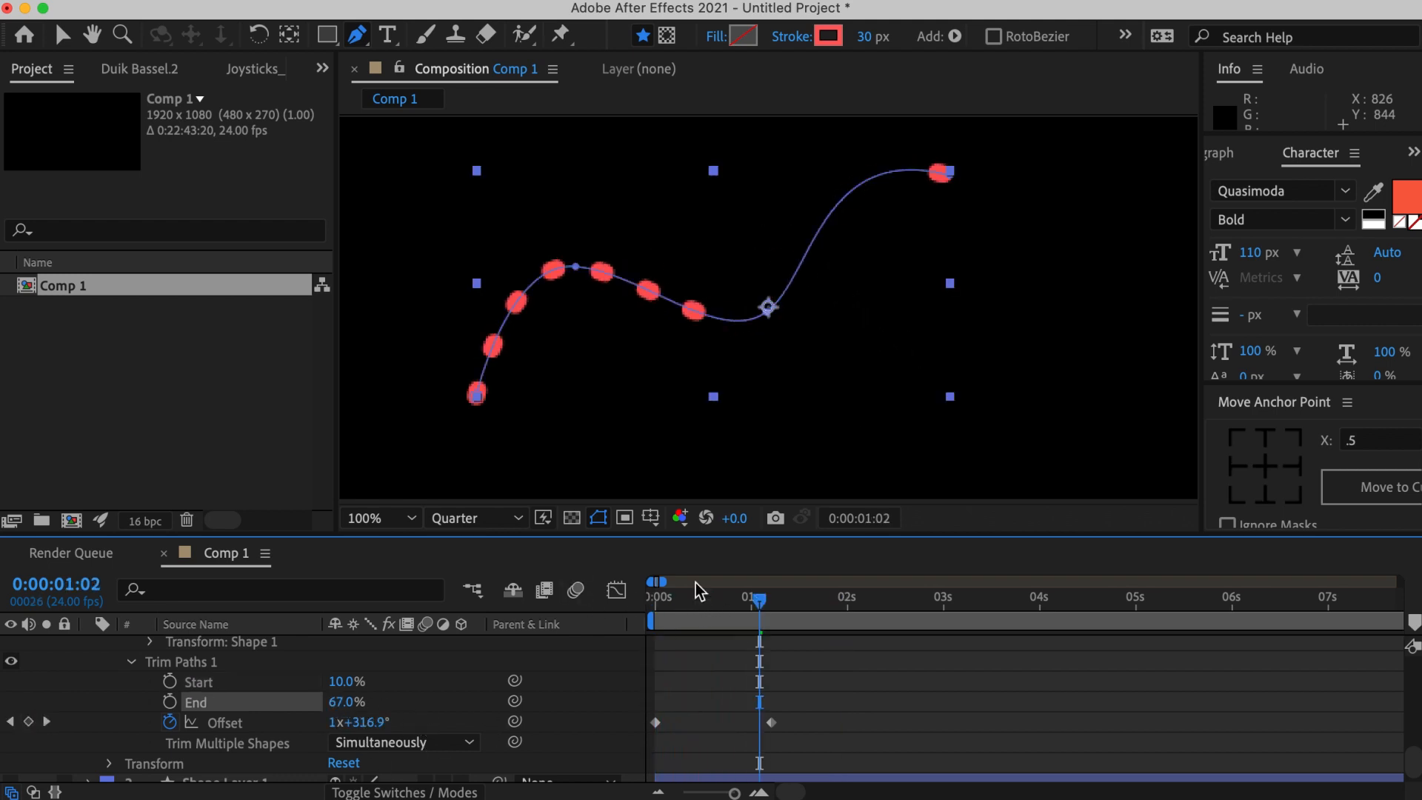
# Preview the dotted line on Shape Layer 2, and collapse that layer's properties.
pyautogui.press('space')
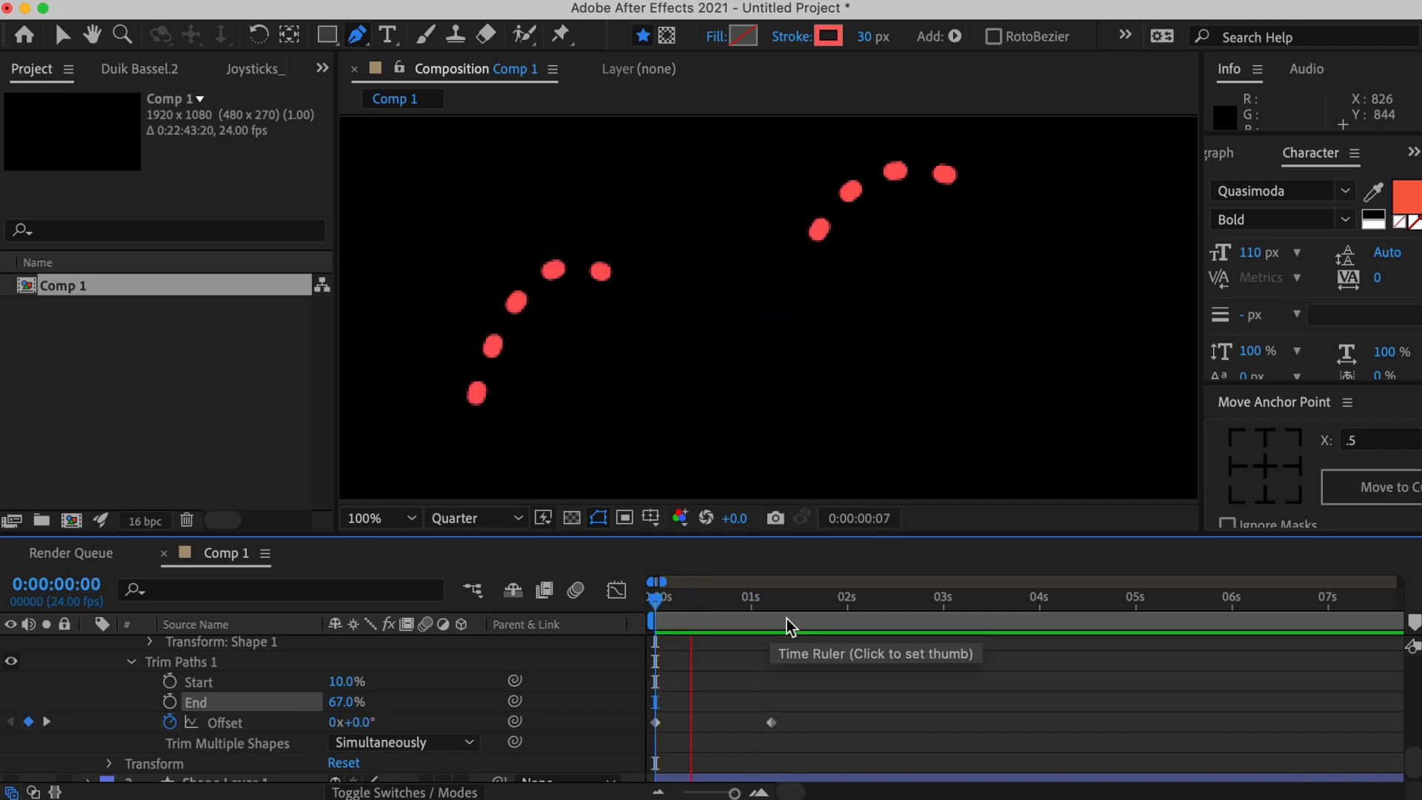
pyautogui.press('space')
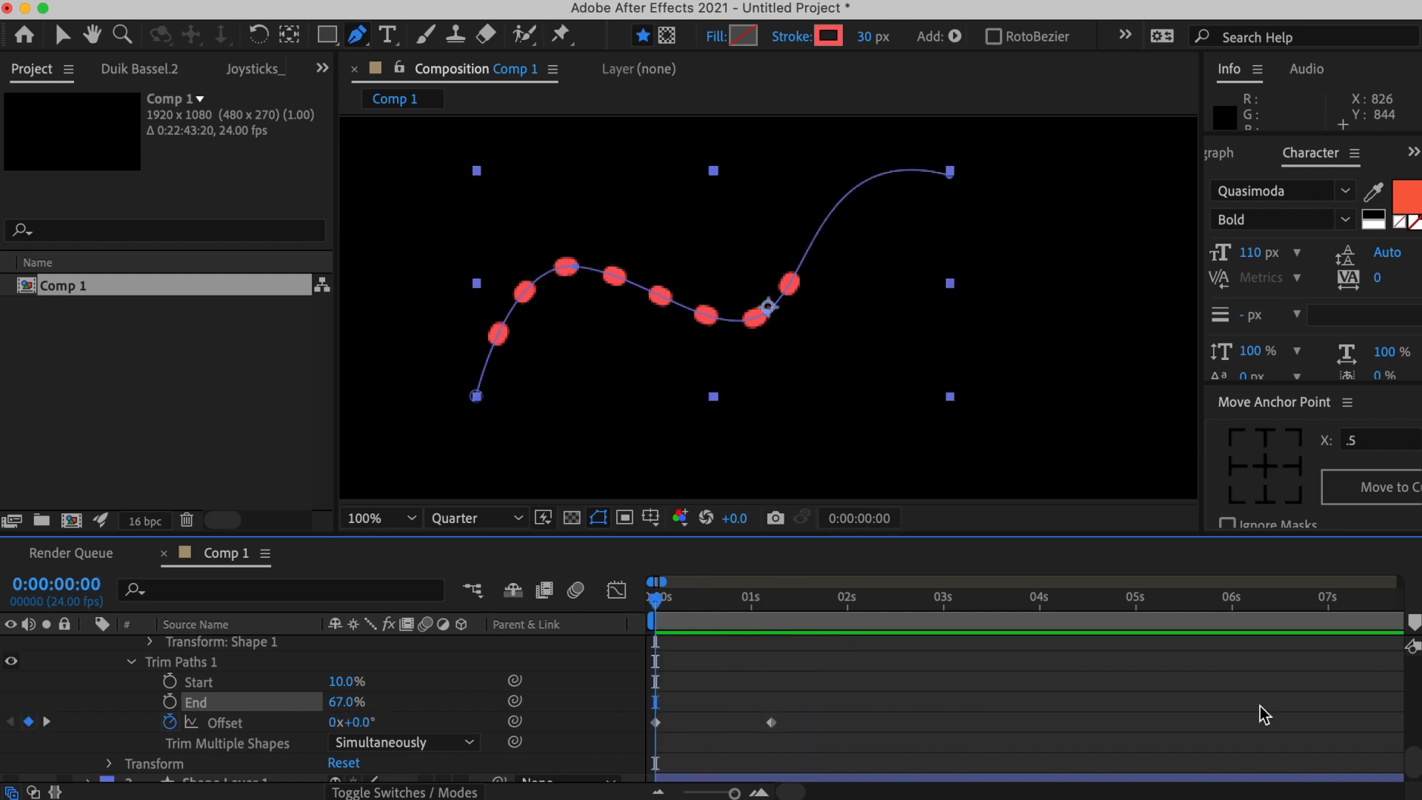
pyautogui.click(1301, 713)
pyautogui.moveTo(1415, 756); pyautogui.dragTo(1415, 666)
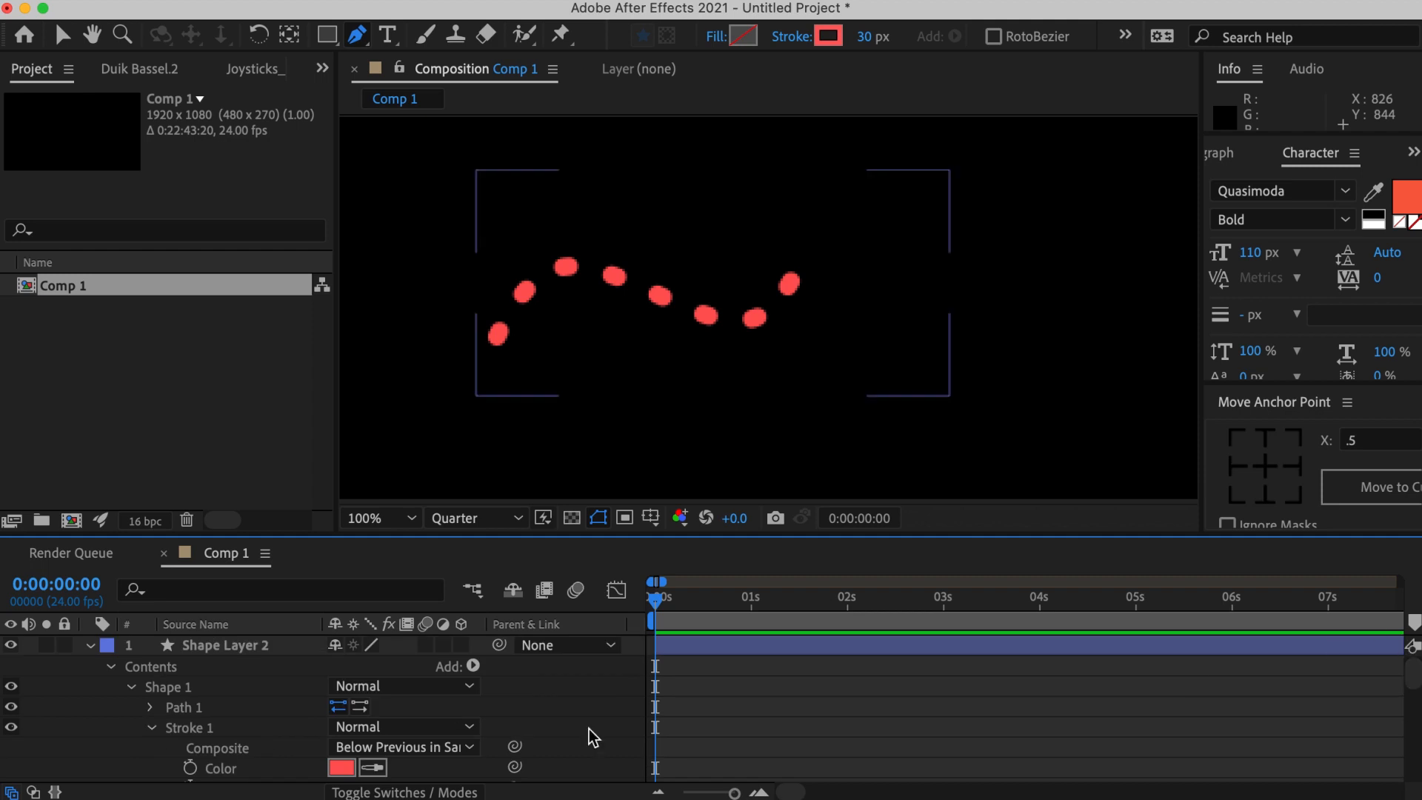
pyautogui.click(90, 645)
pyautogui.click(185, 646)
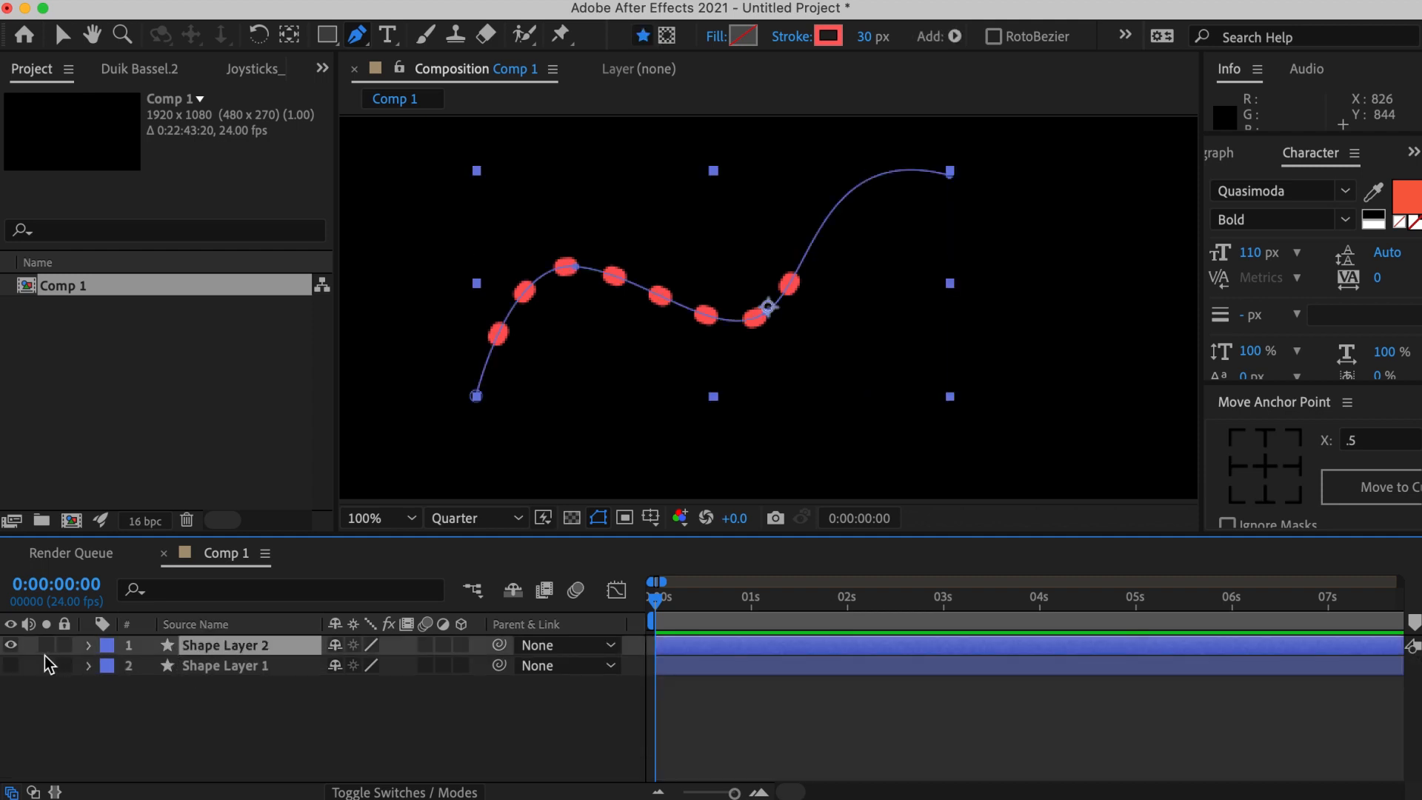
# Hide Shape Layer 2, make Shape Layer 1 visible, and preview its animated line.
pyautogui.click(11, 645)
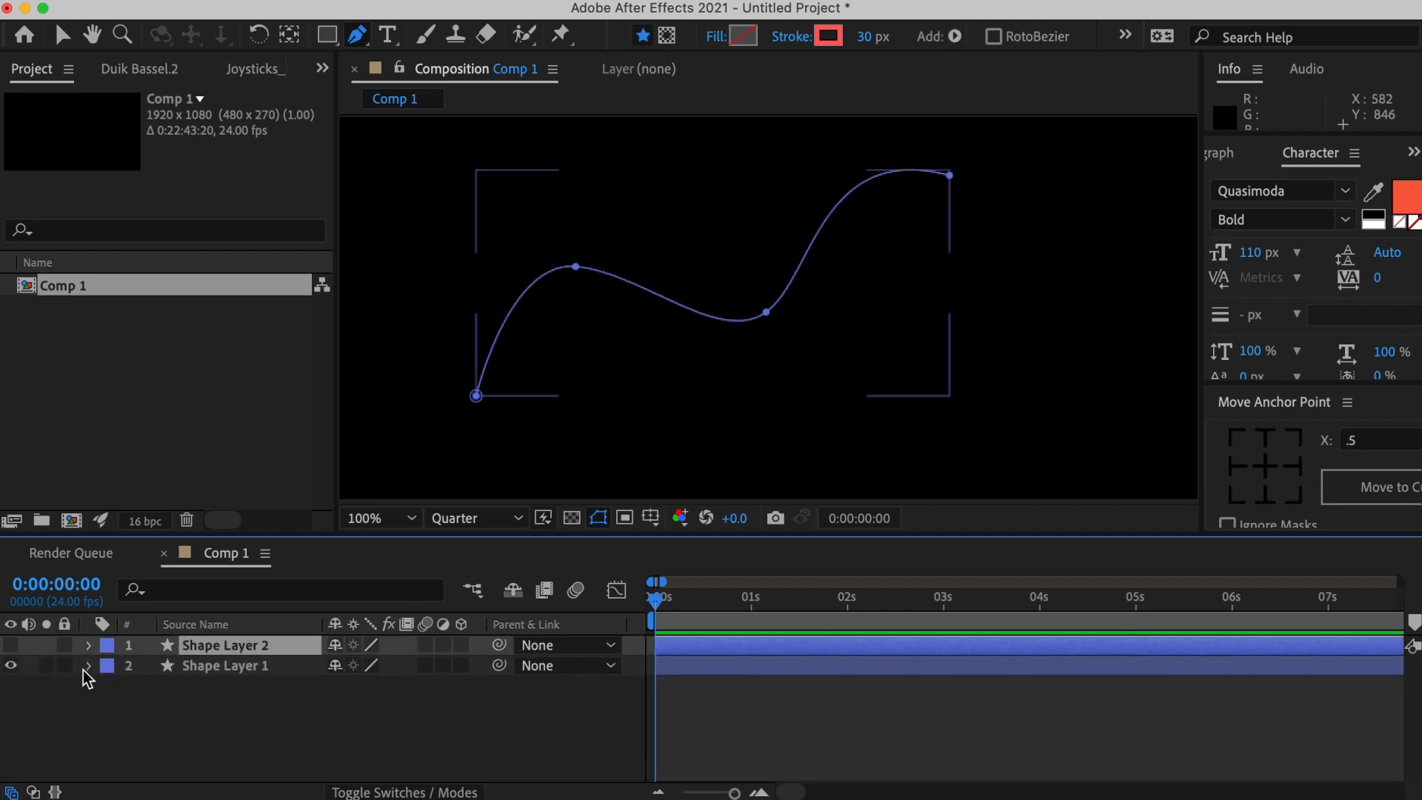
pyautogui.click(227, 667)
pyautogui.click(308, 718)
pyautogui.press('space')
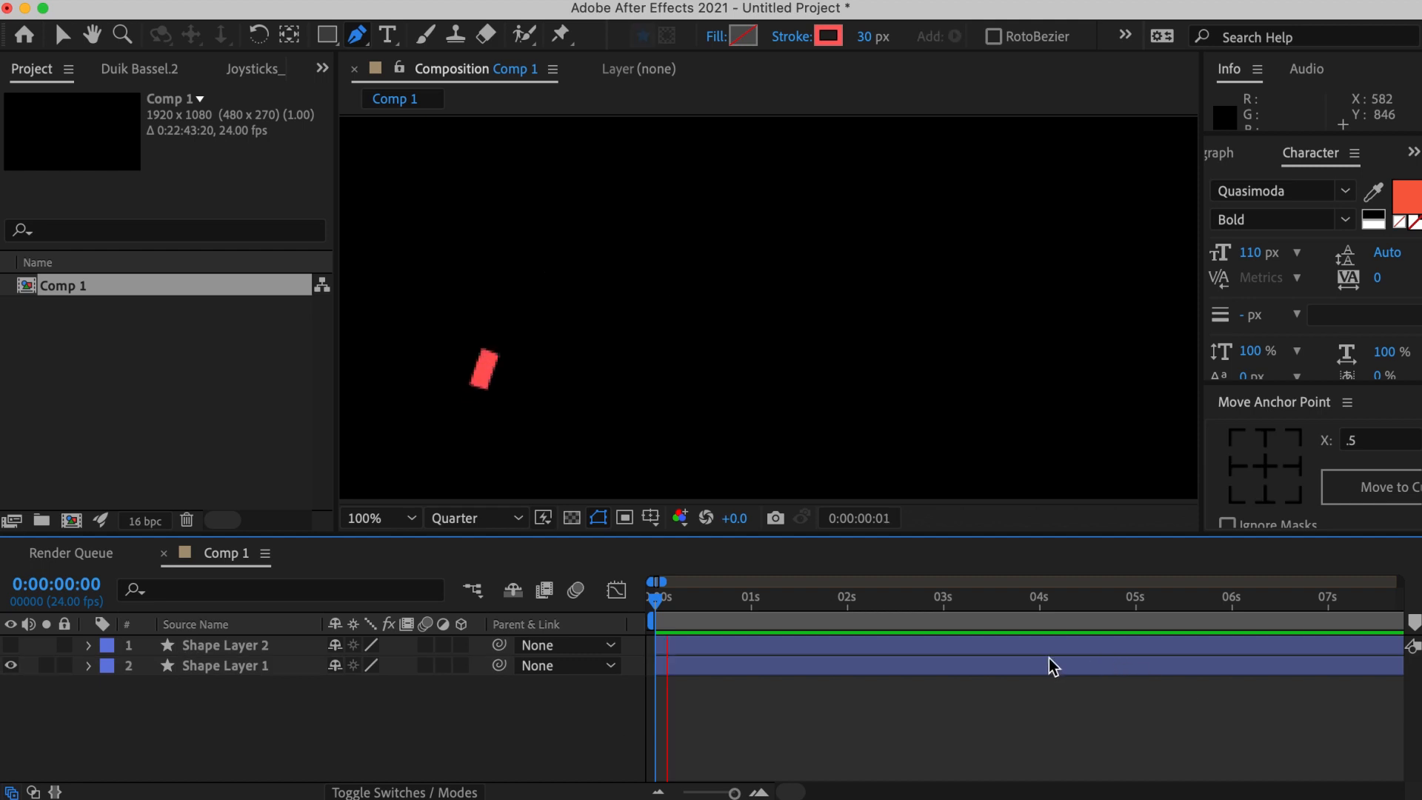
pyautogui.press('space')
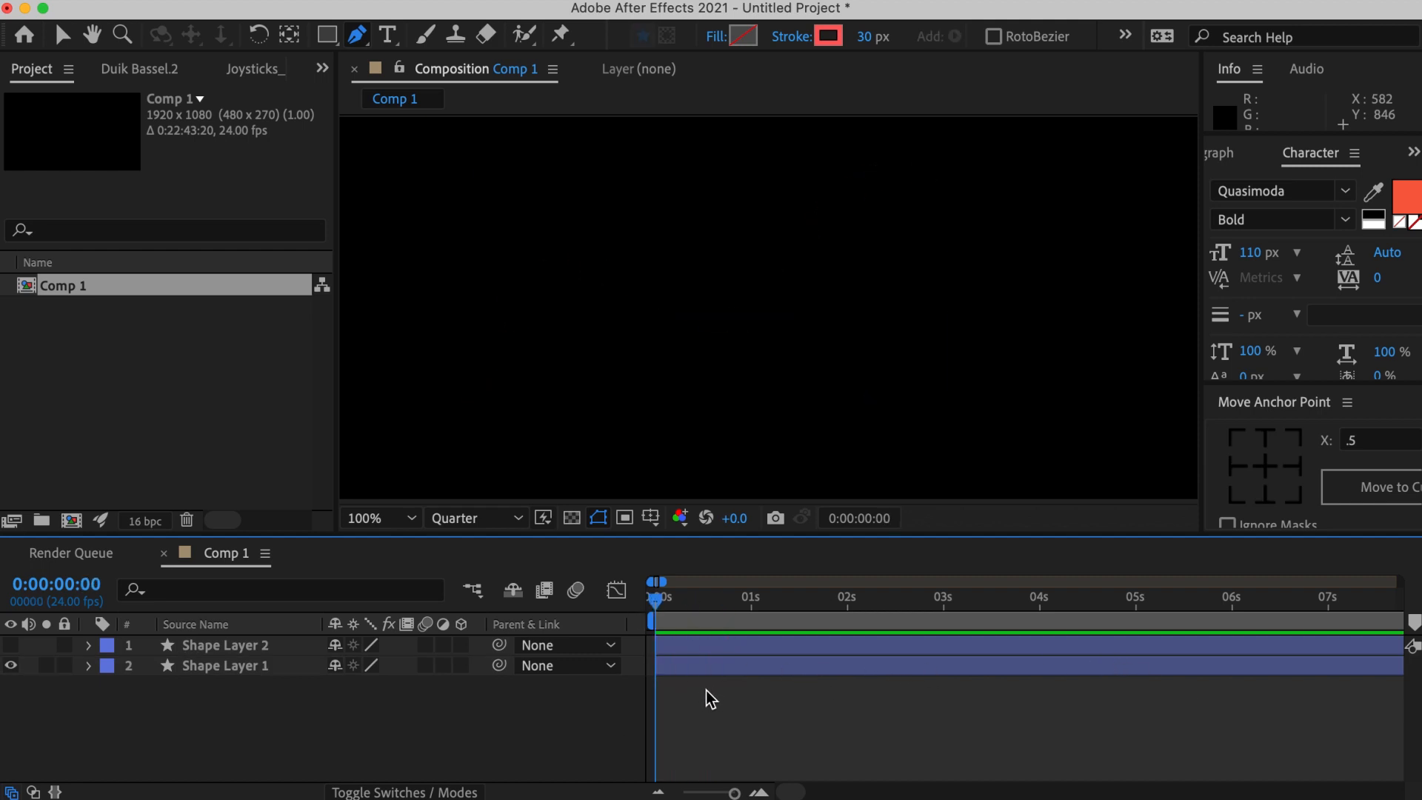
# In the Taper settings of Shape Layer 1's Stroke 1, set Start Length to 66% and End Length to 65%.
pyautogui.click(714, 666)
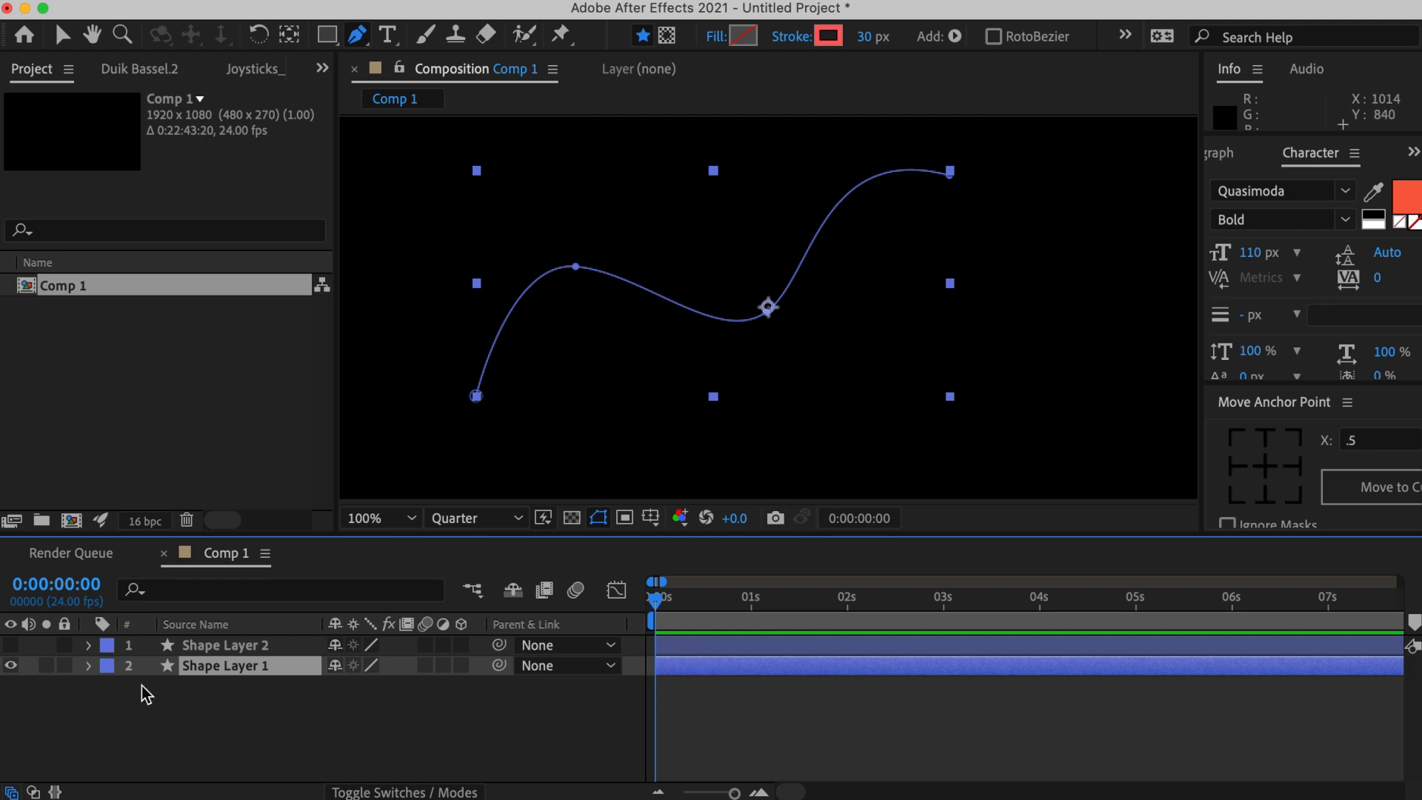
pyautogui.click(87, 665)
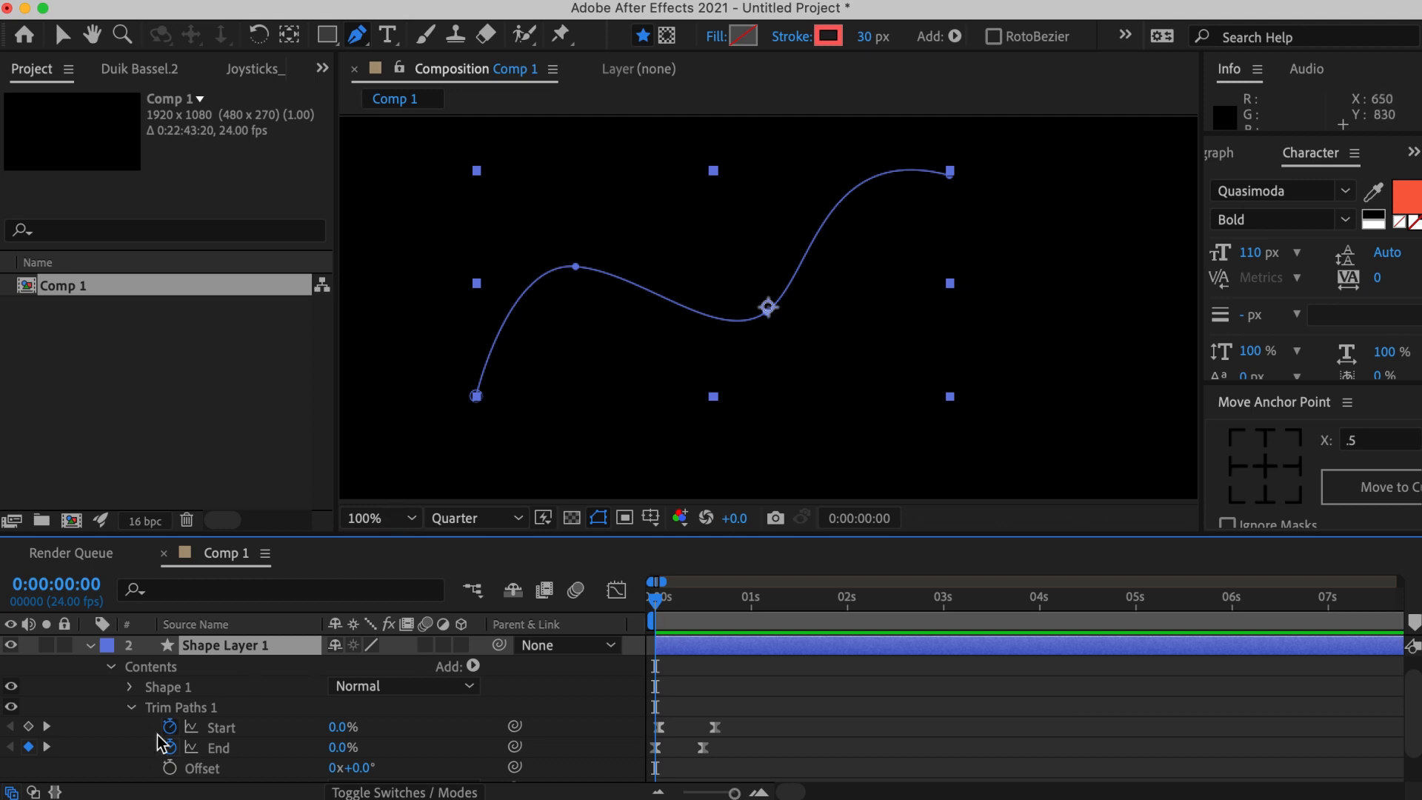
pyautogui.click(130, 687)
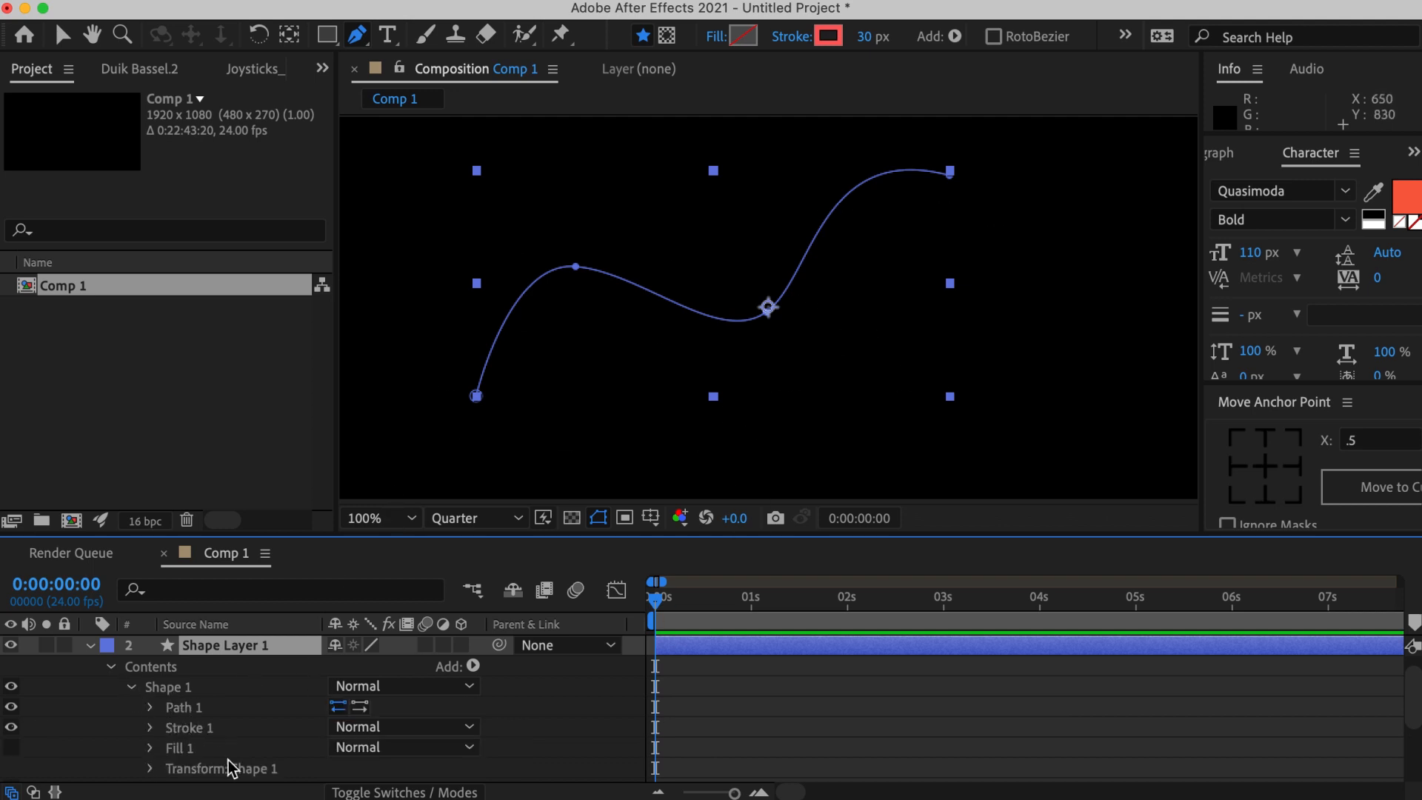
pyautogui.click(150, 727)
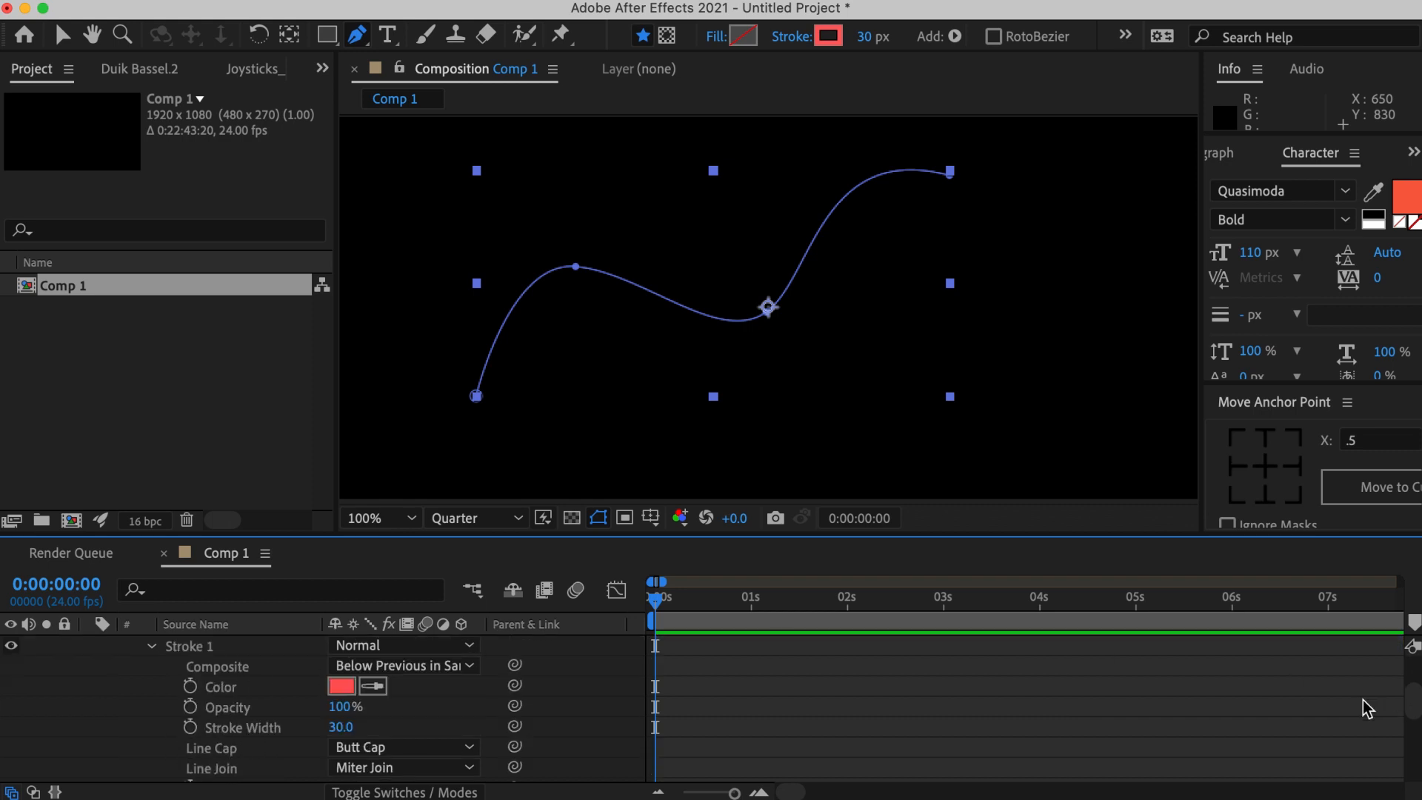
pyautogui.scroll(-4, 1414, 705)
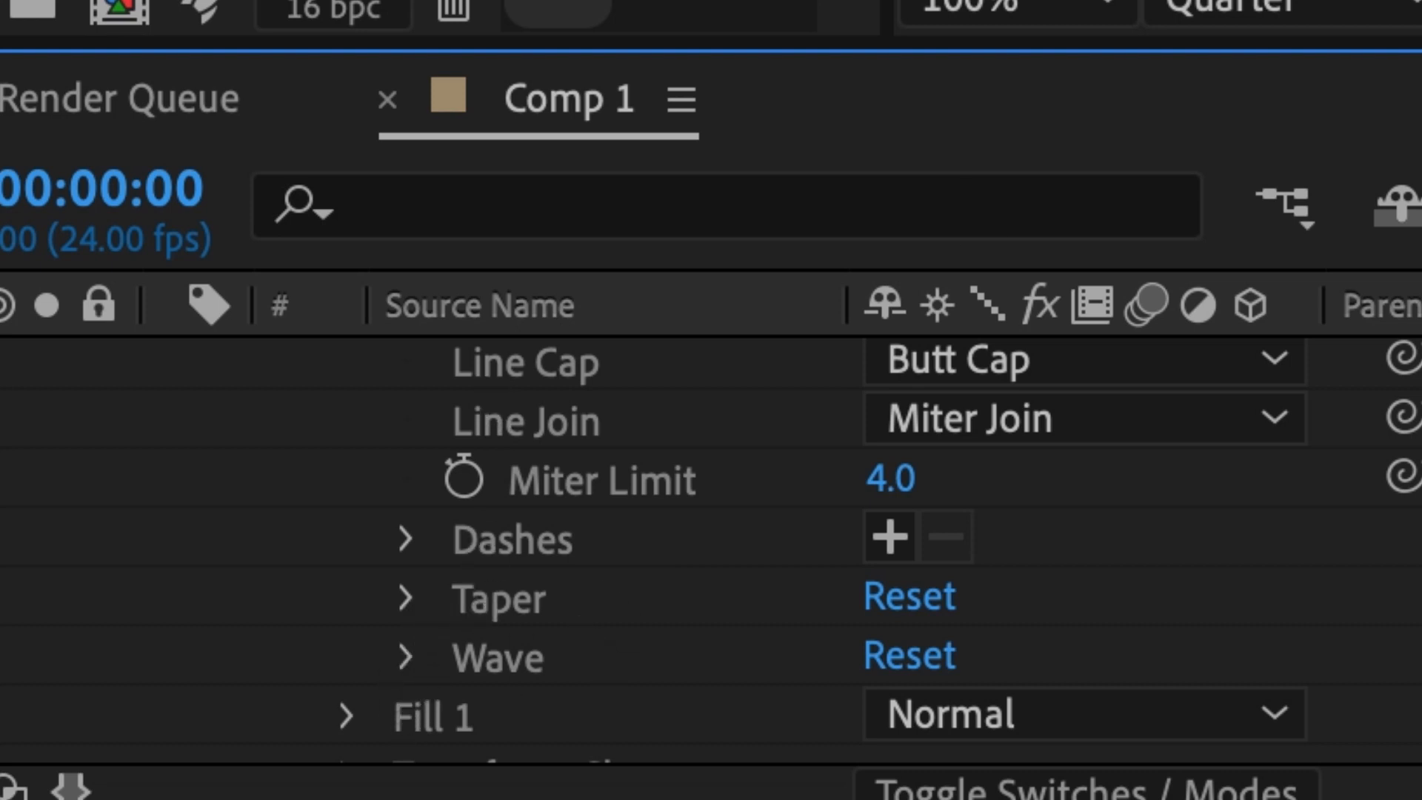
pyautogui.click(400, 598)
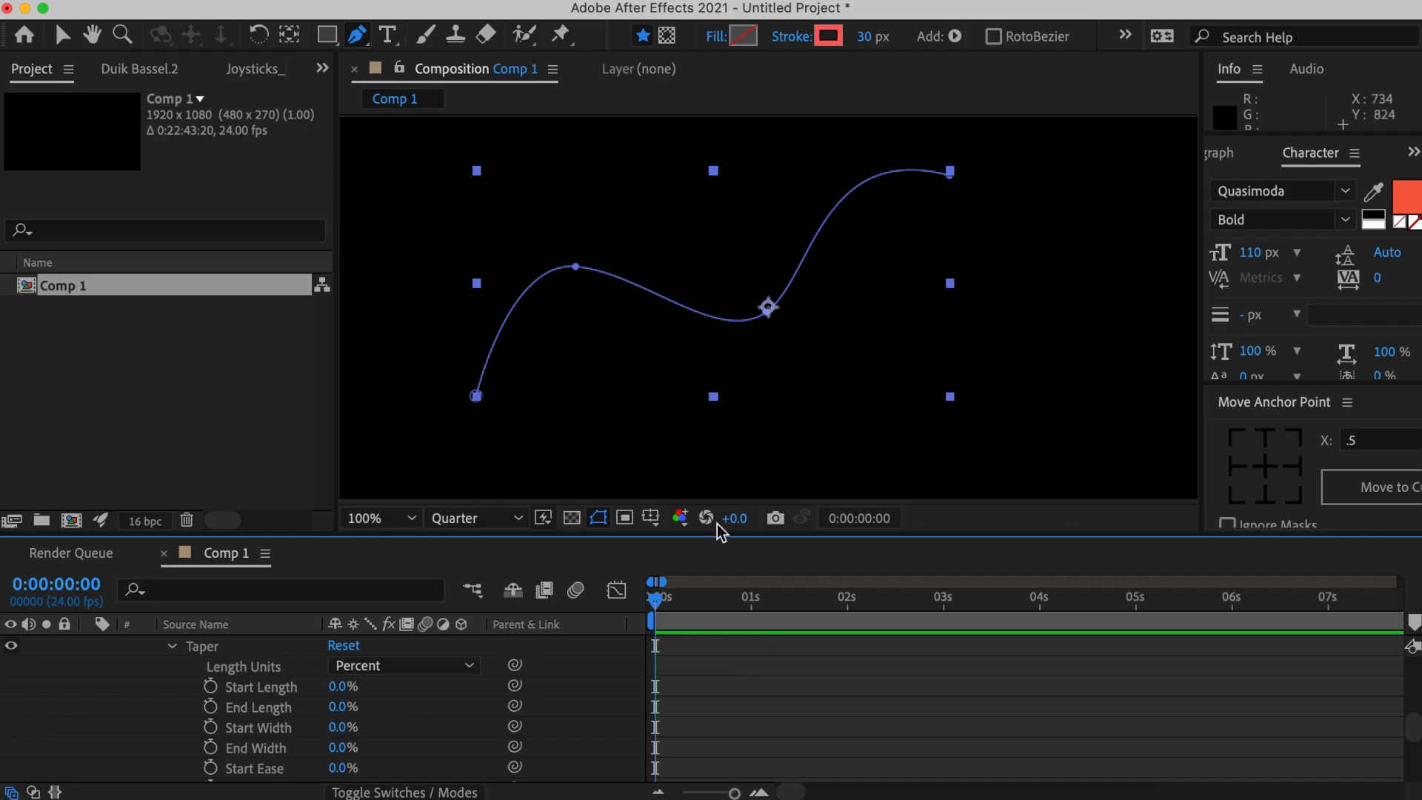
pyautogui.moveTo(655, 603); pyautogui.dragTo(679, 603)
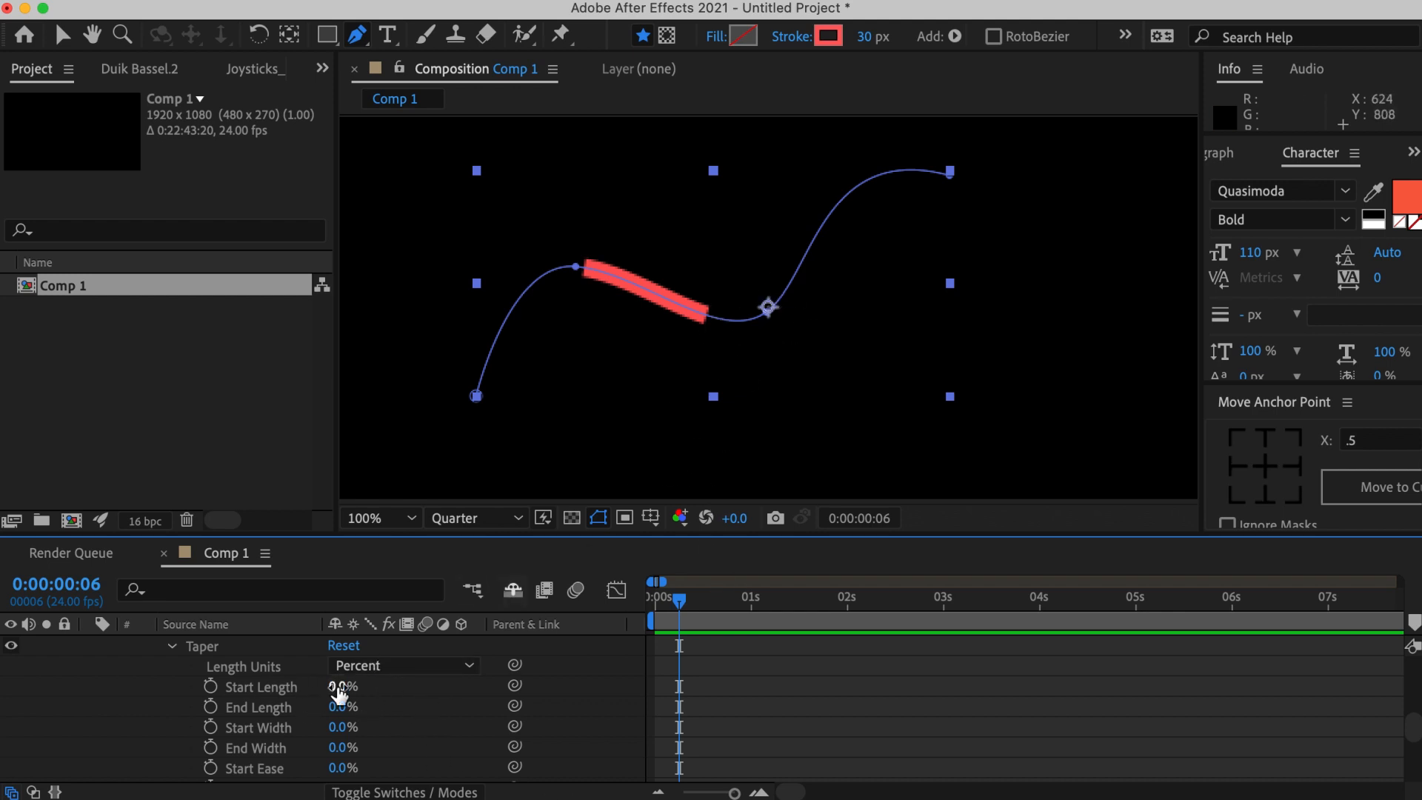
pyautogui.moveTo(340, 692); pyautogui.dragTo(358, 687)
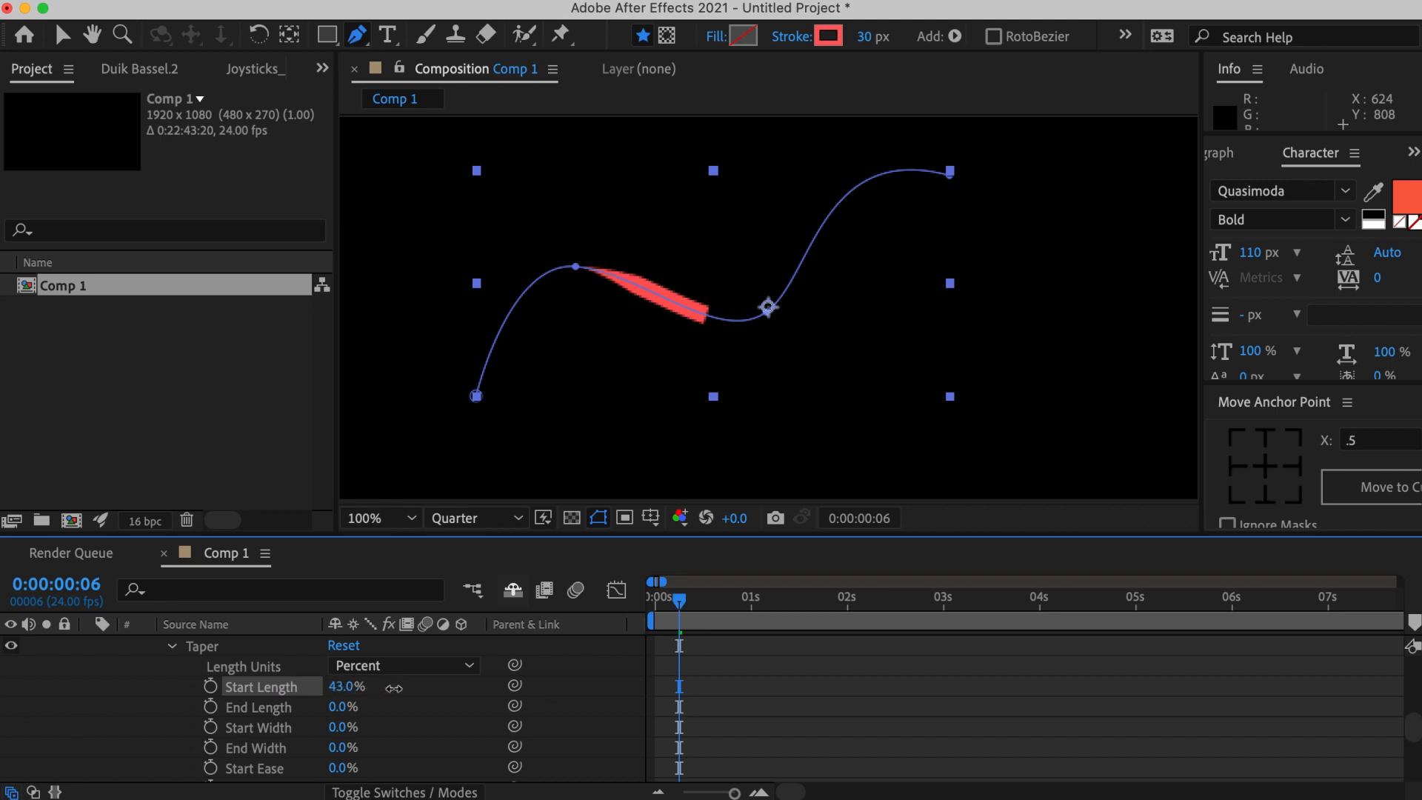
pyautogui.moveTo(340, 710); pyautogui.dragTo(419, 707)
pyautogui.click(856, 676)
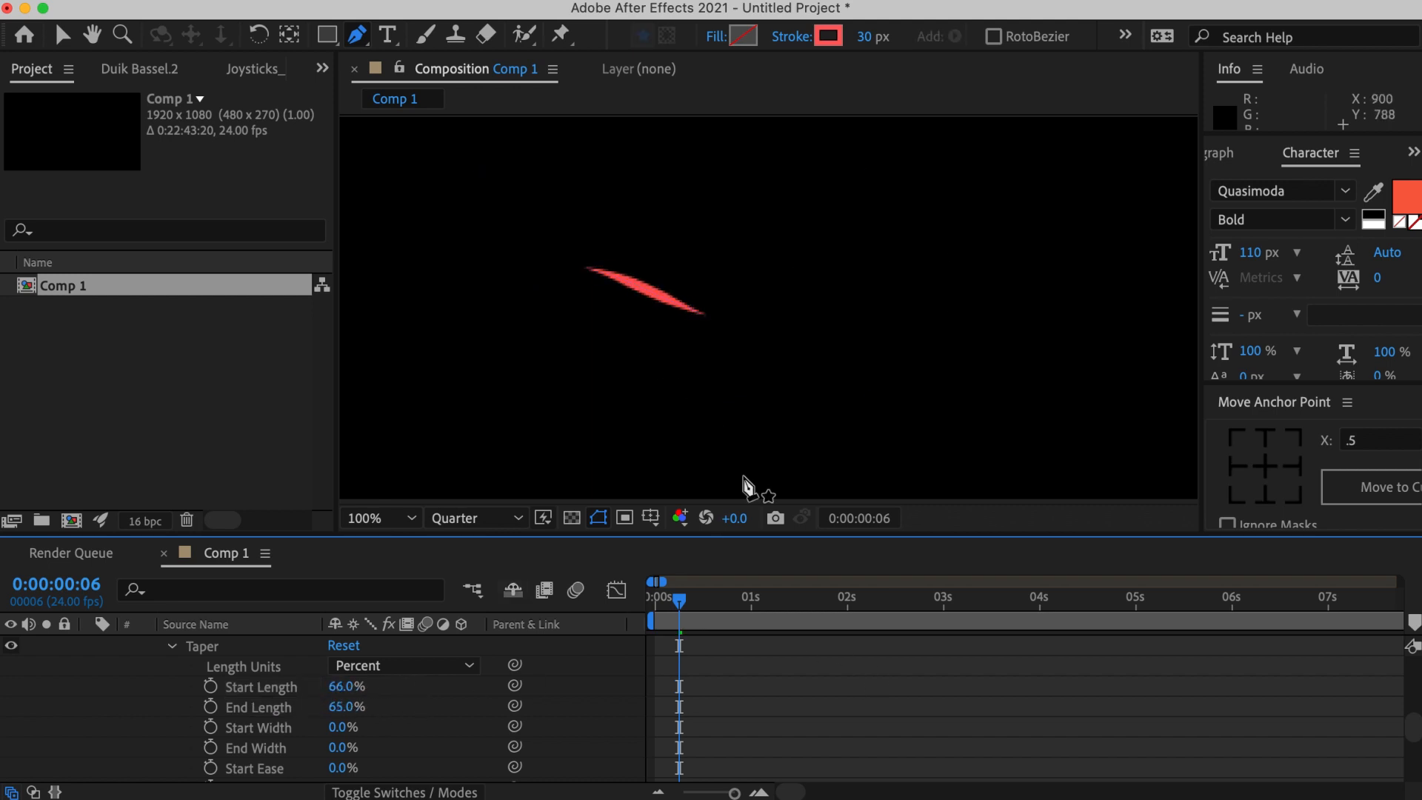
# Preview the tapered line on Shape Layer 1 from the first frame.
pyautogui.moveTo(684, 622); pyautogui.dragTo(655, 599)
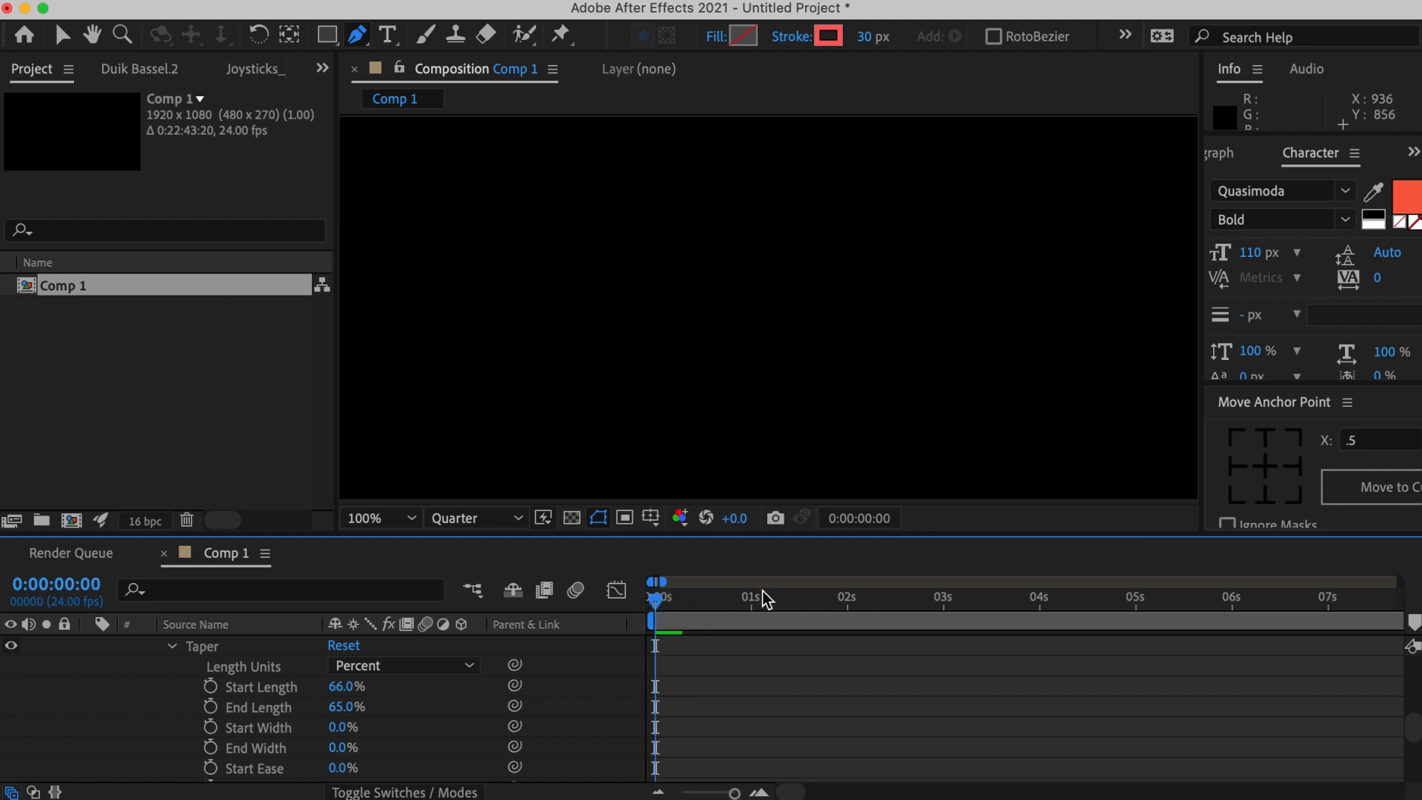
pyautogui.press('space')
pyautogui.press('space')
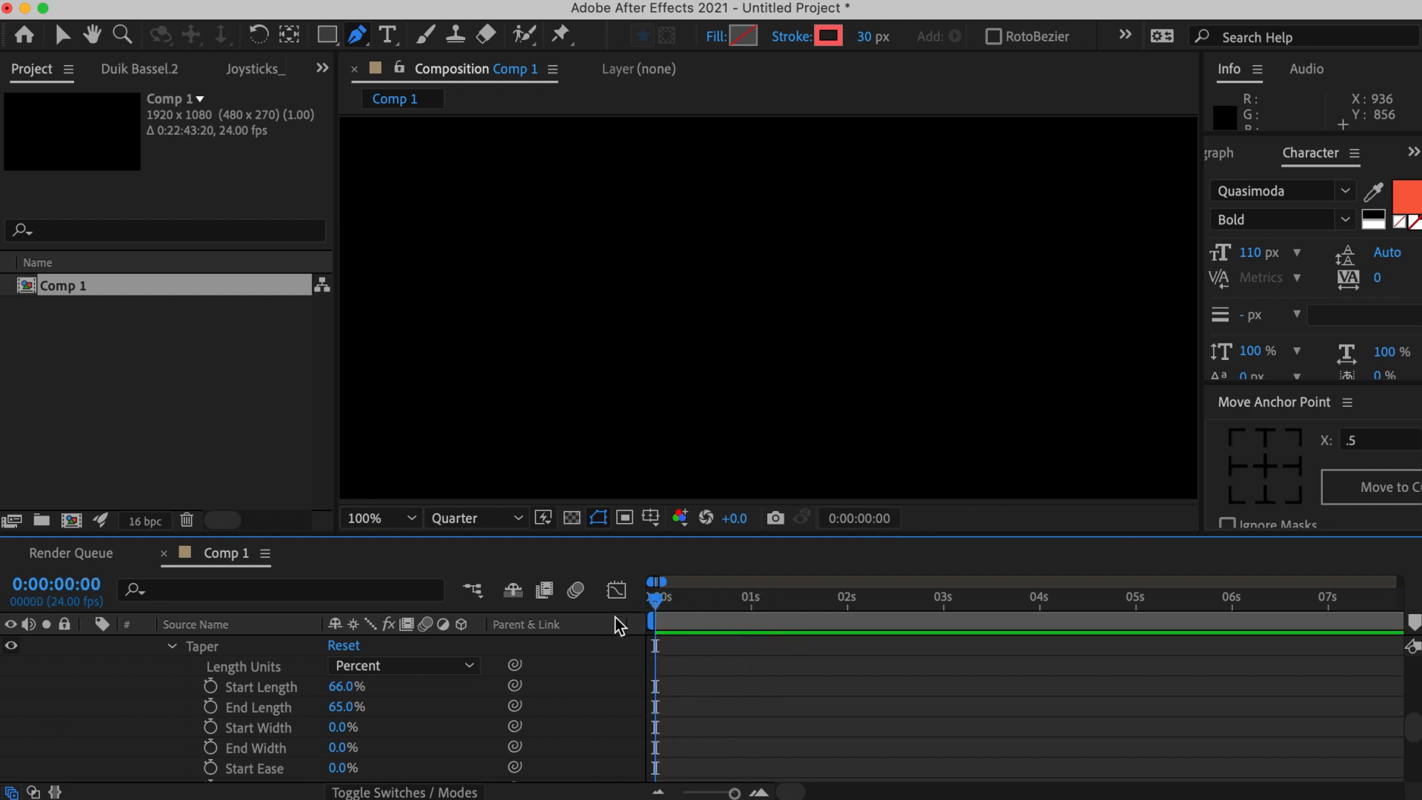
pyautogui.press('space')
# At frame 5, set the Taper Start Ease of Shape Layer 1's stroke to 7% and increase its End Ease.
pyautogui.moveTo(665, 600)
pyautogui.mouseDown()
pyautogui.moveTo(652, 601)
pyautogui.moveTo(675, 599)
pyautogui.mouseUp()
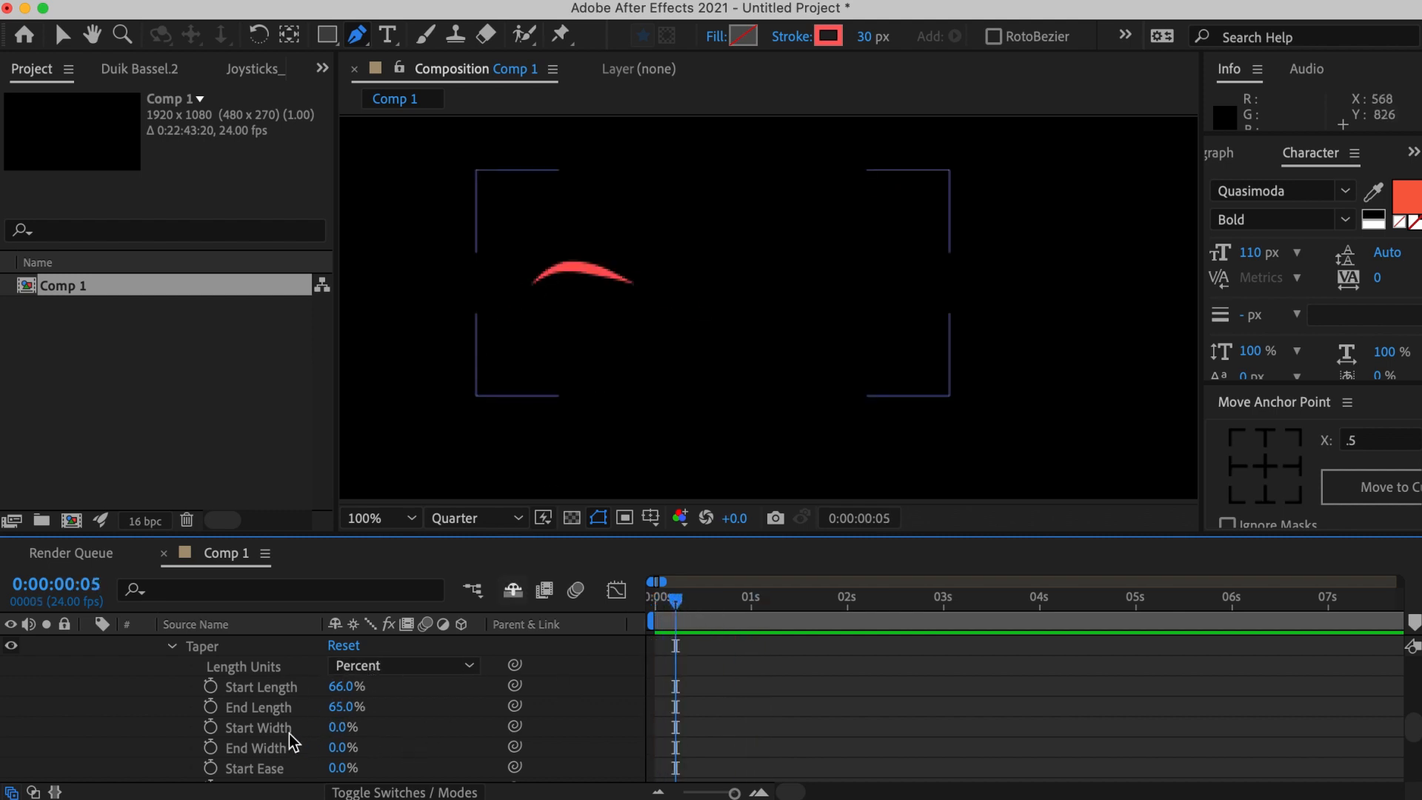
pyautogui.moveTo(337, 728)
pyautogui.mouseDown()
pyautogui.moveTo(392, 728)
pyautogui.moveTo(335, 727)
pyautogui.moveTo(390, 766)
pyautogui.moveTo(339, 766)
pyautogui.mouseUp()
pyautogui.moveTo(1413, 733); pyautogui.dragTo(1414, 748)
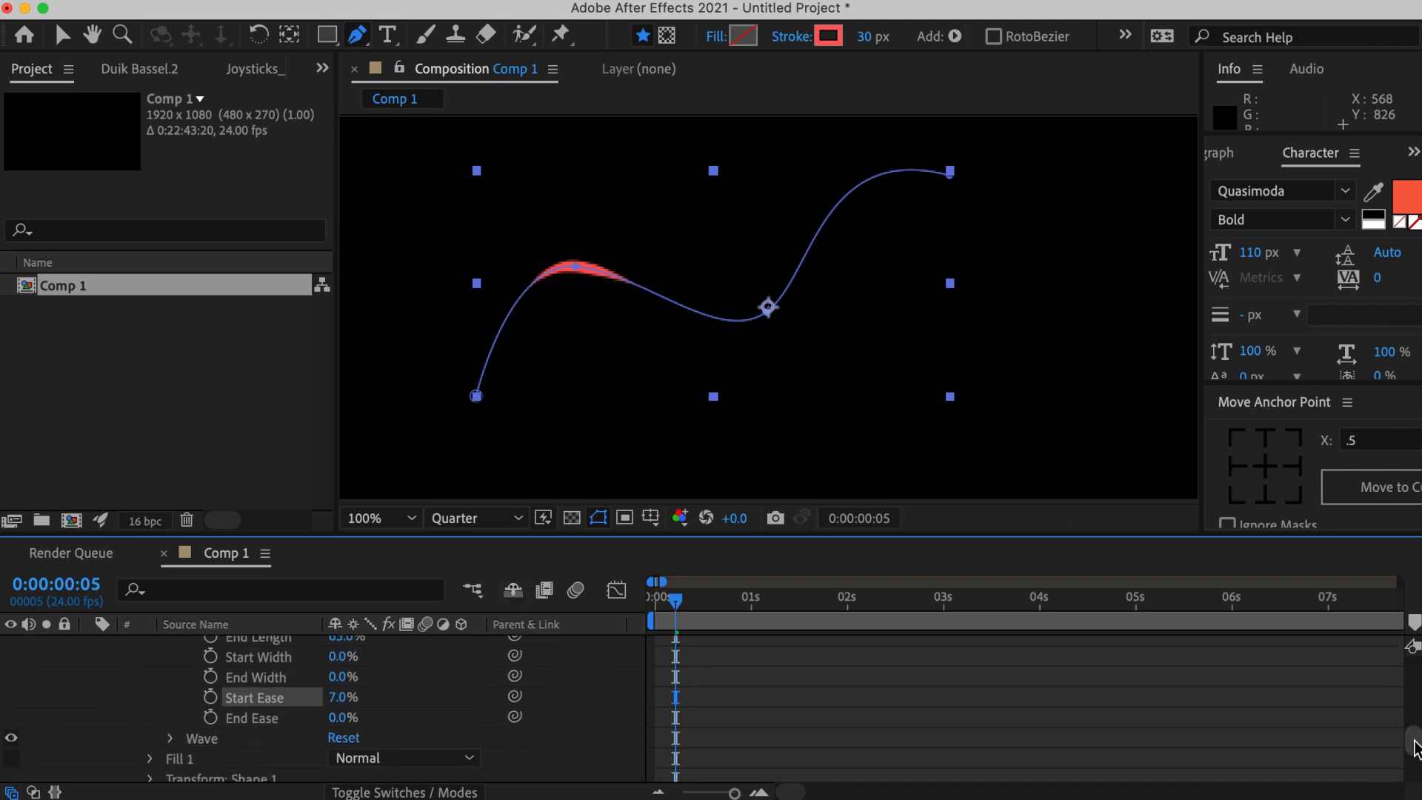
pyautogui.moveTo(338, 726)
pyautogui.mouseDown()
pyautogui.moveTo(432, 714)
pyautogui.moveTo(369, 717)
pyautogui.mouseUp()
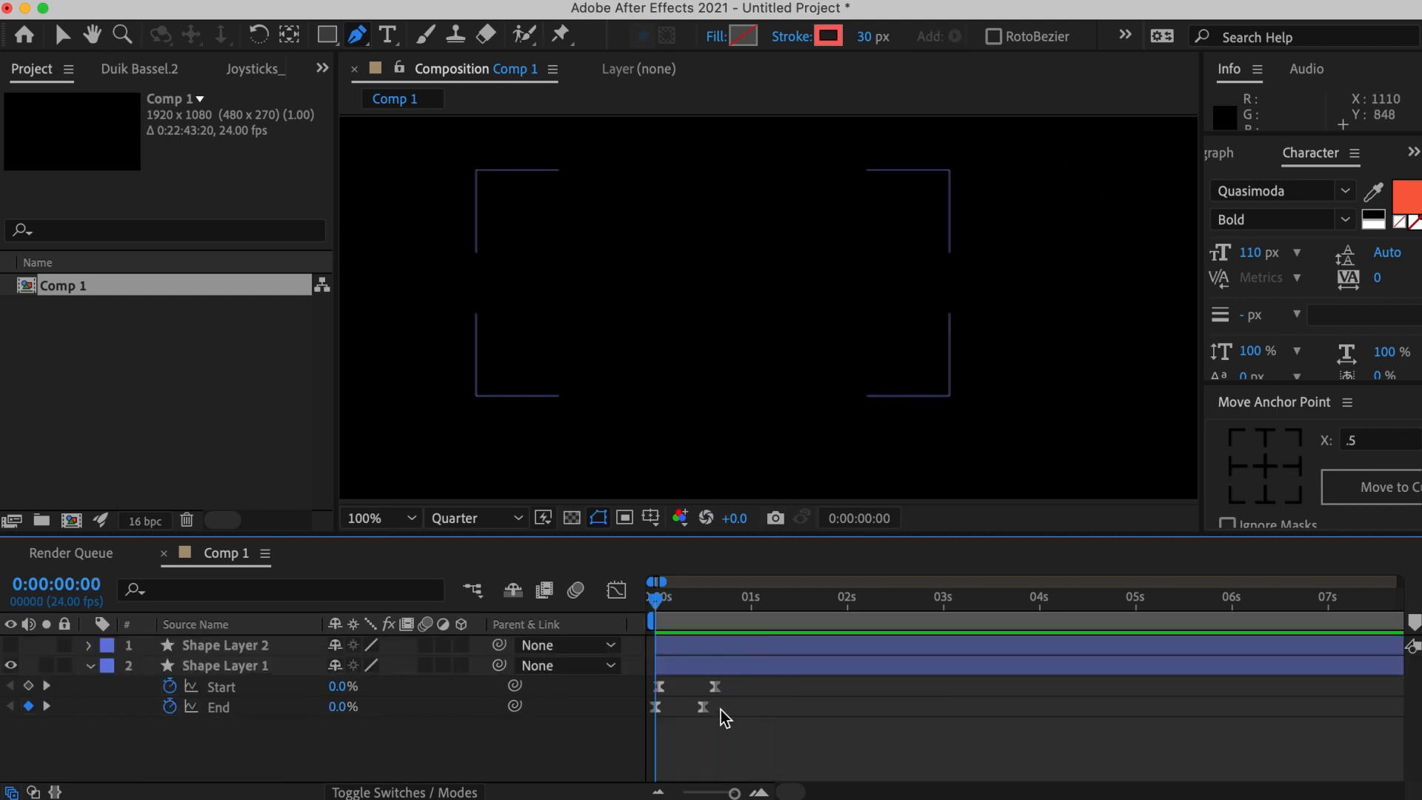
# Preview the tapered line with its eased ends and return to frame 5.
pyautogui.press('space')
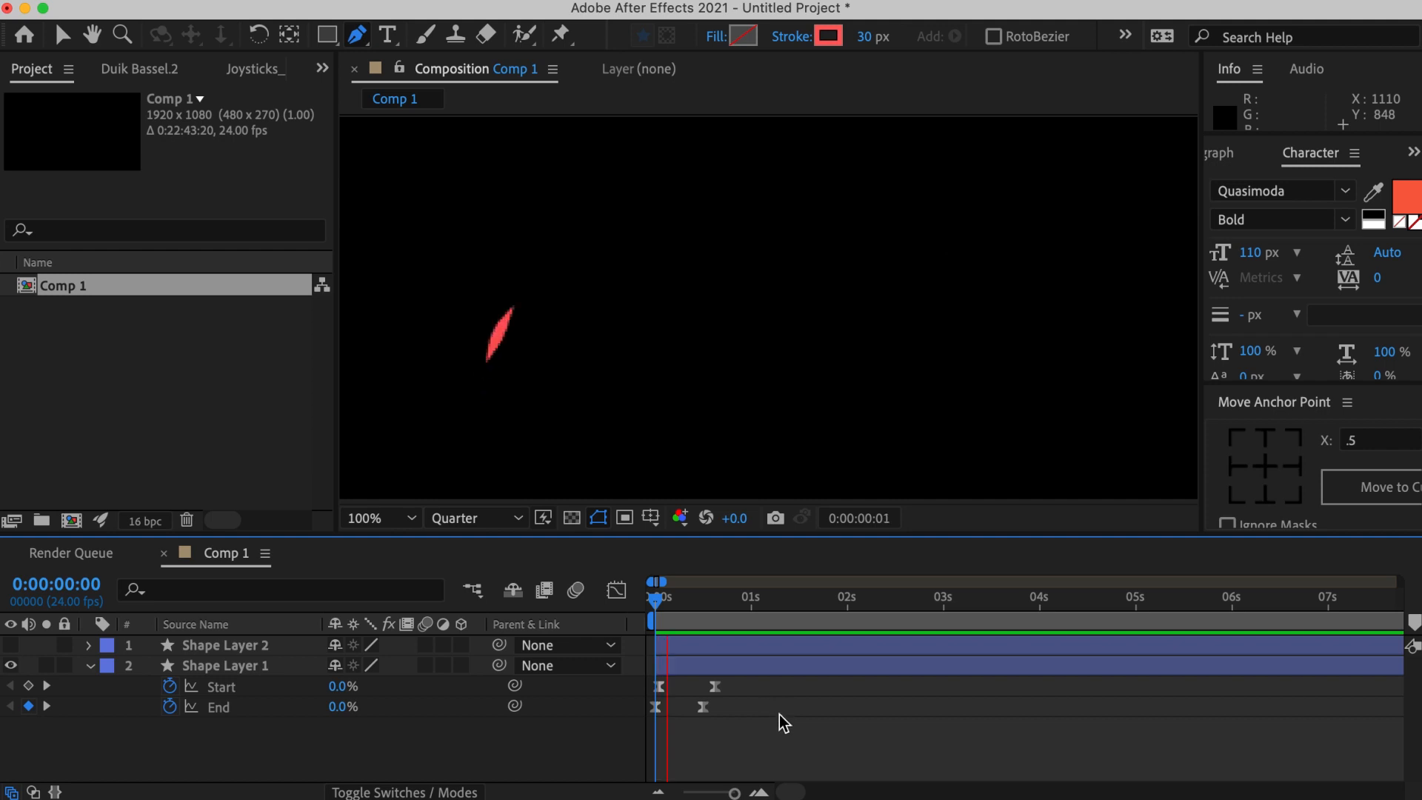
pyautogui.moveTo(693, 593)
pyautogui.mouseDown()
pyautogui.moveTo(671, 603)
pyautogui.moveTo(685, 606)
pyautogui.moveTo(677, 534)
pyautogui.mouseUp()
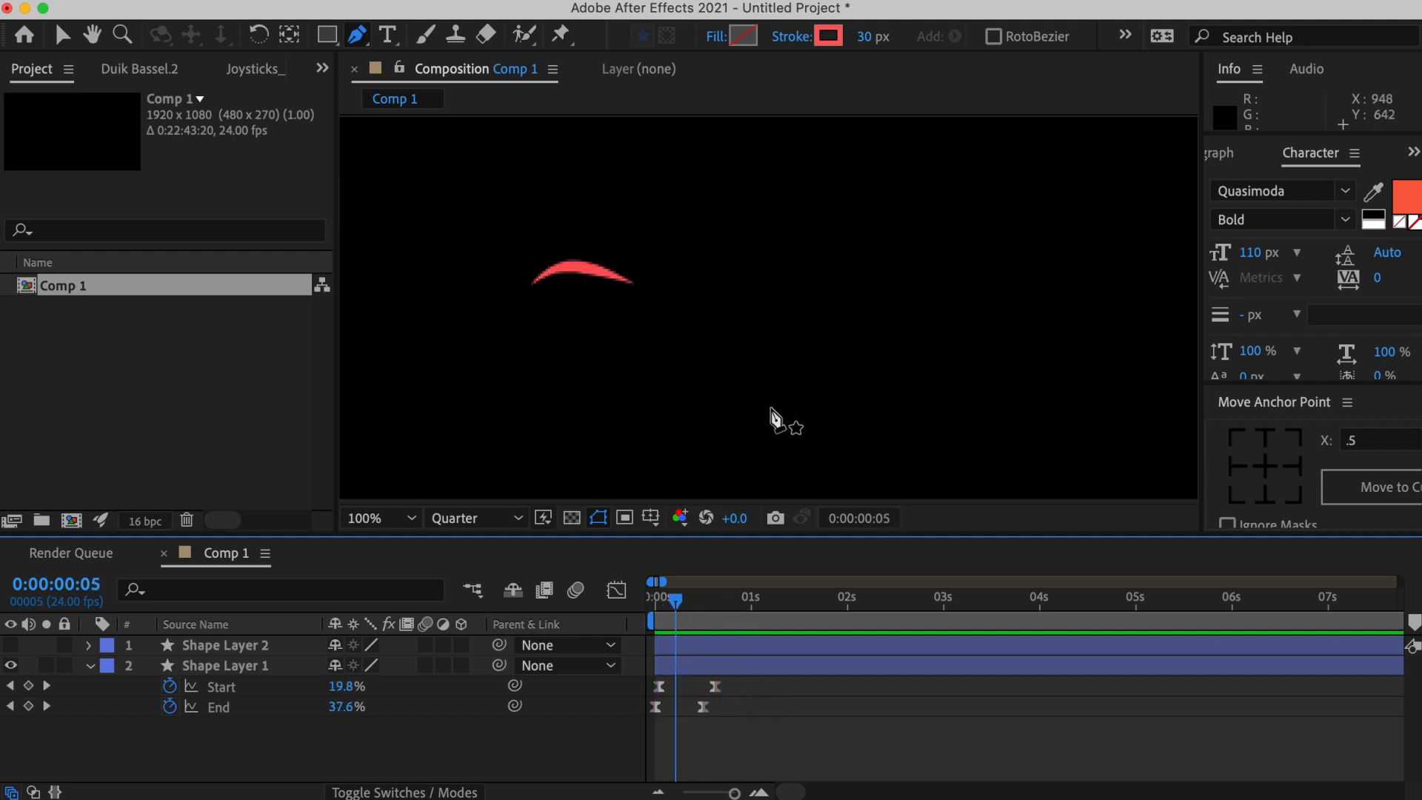
# Duplicate Shape Layer 1 and move the current time to frame 6.
pyautogui.press('v')
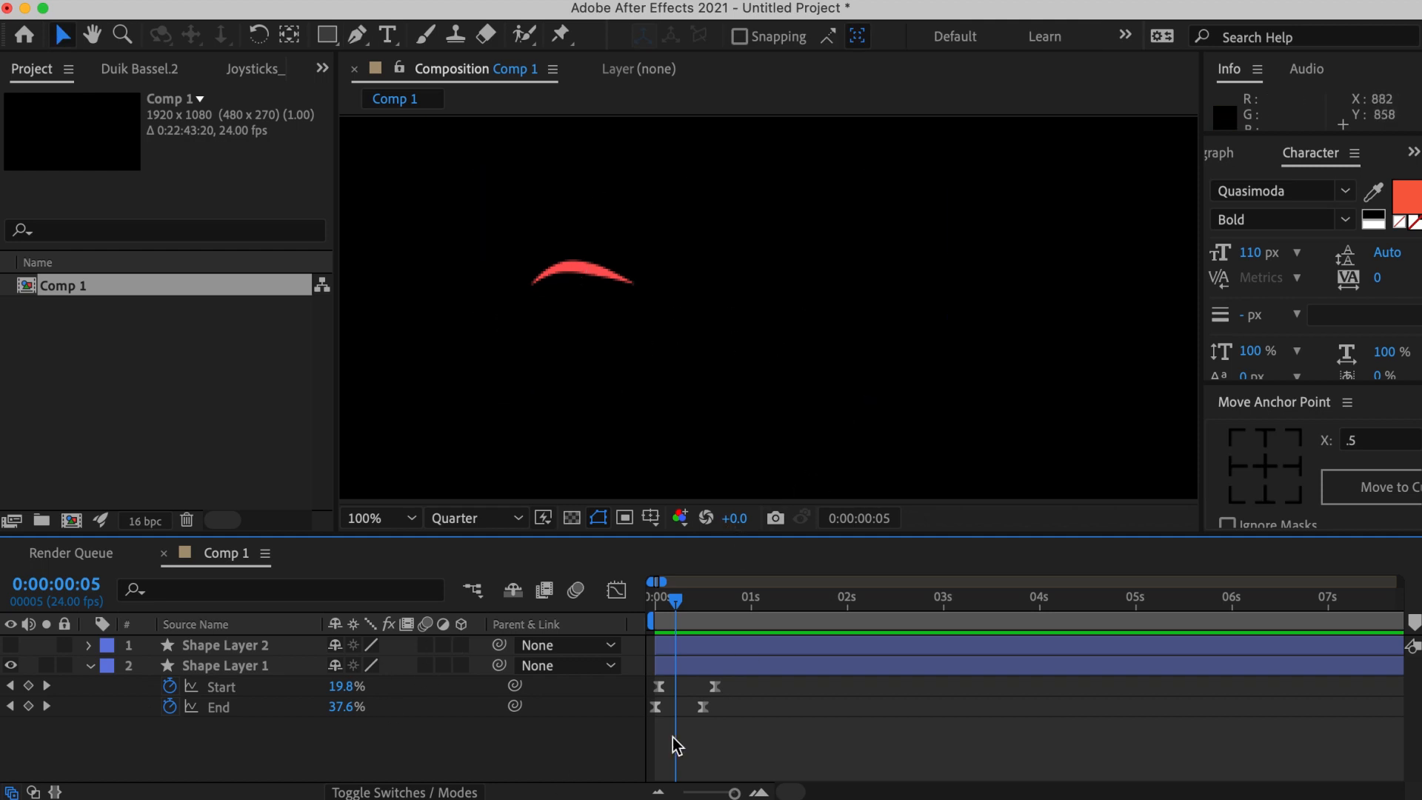
pyautogui.click(701, 671)
pyautogui.press('super+d')
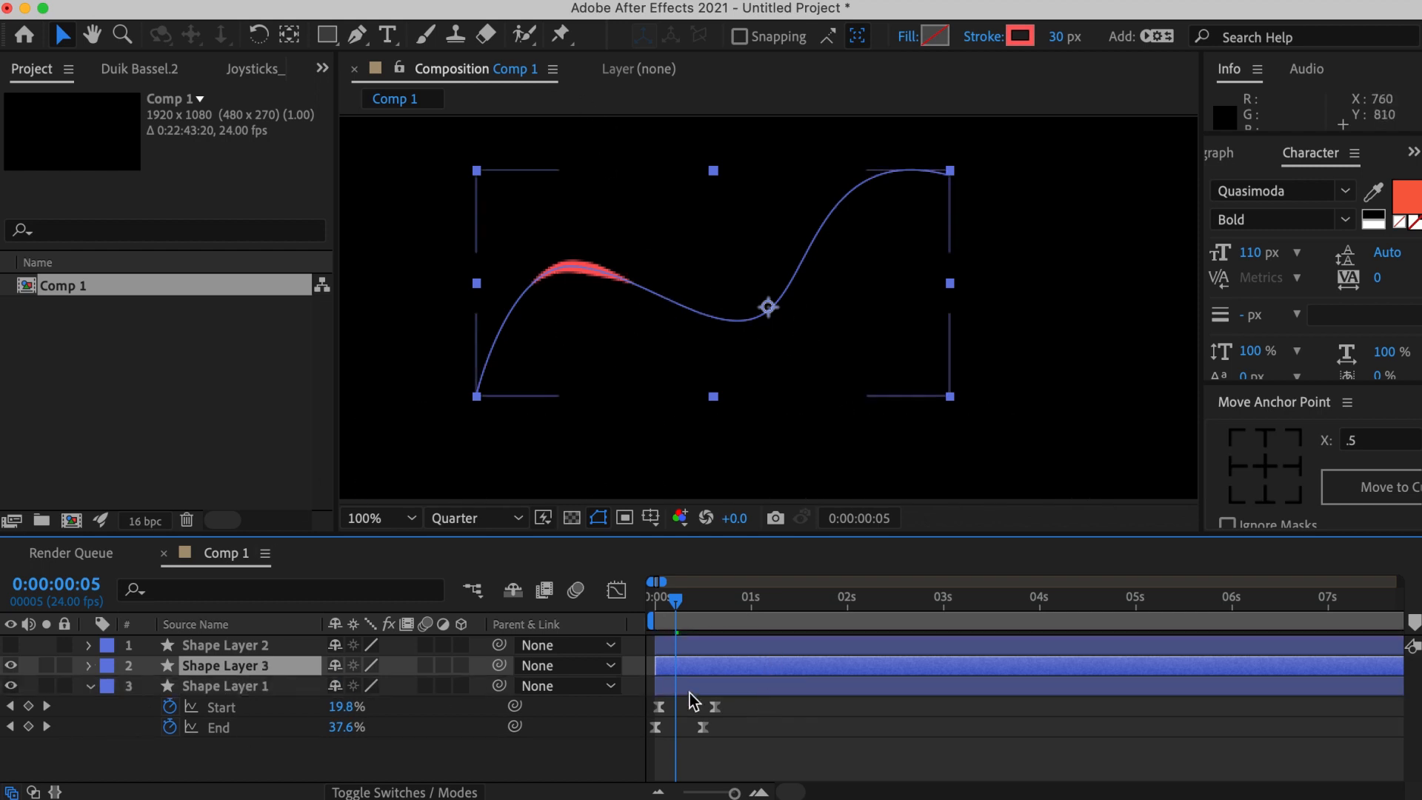
pyautogui.moveTo(689, 604)
pyautogui.mouseDown()
pyautogui.moveTo(663, 604)
pyautogui.moveTo(699, 606)
pyautogui.moveTo(679, 603)
pyautogui.mouseUp()
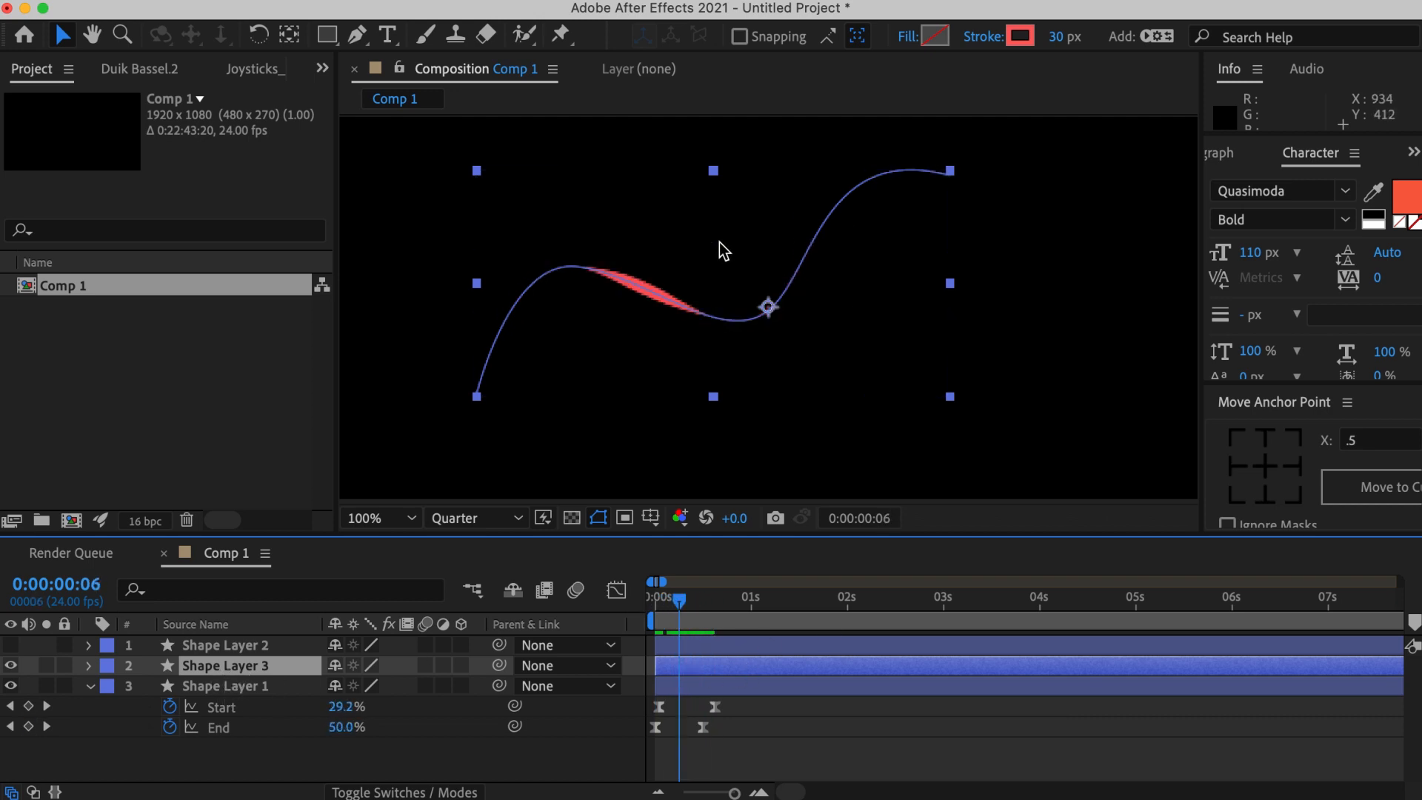
pyautogui.doubleClick(665, 302)
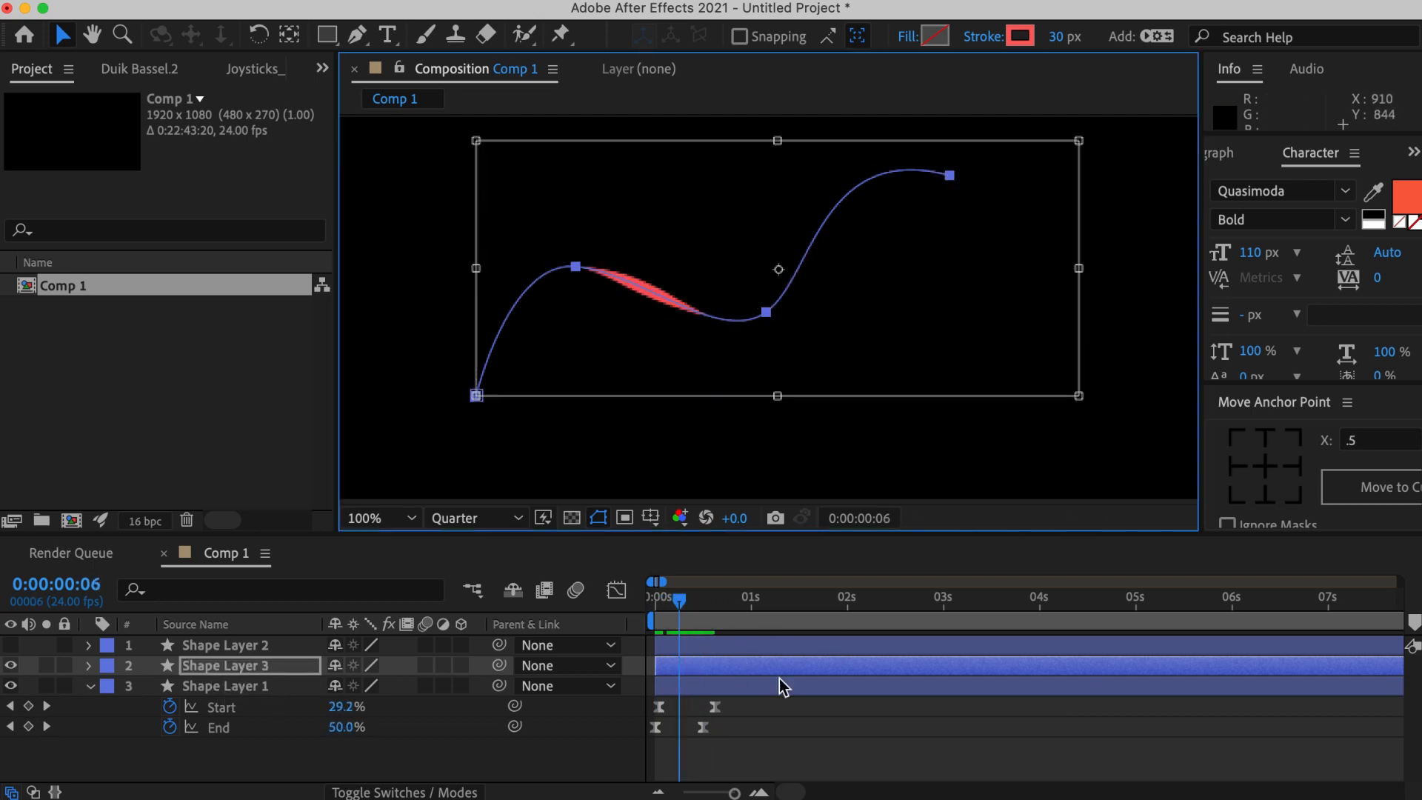
pyautogui.click(767, 740)
pyautogui.click(712, 665)
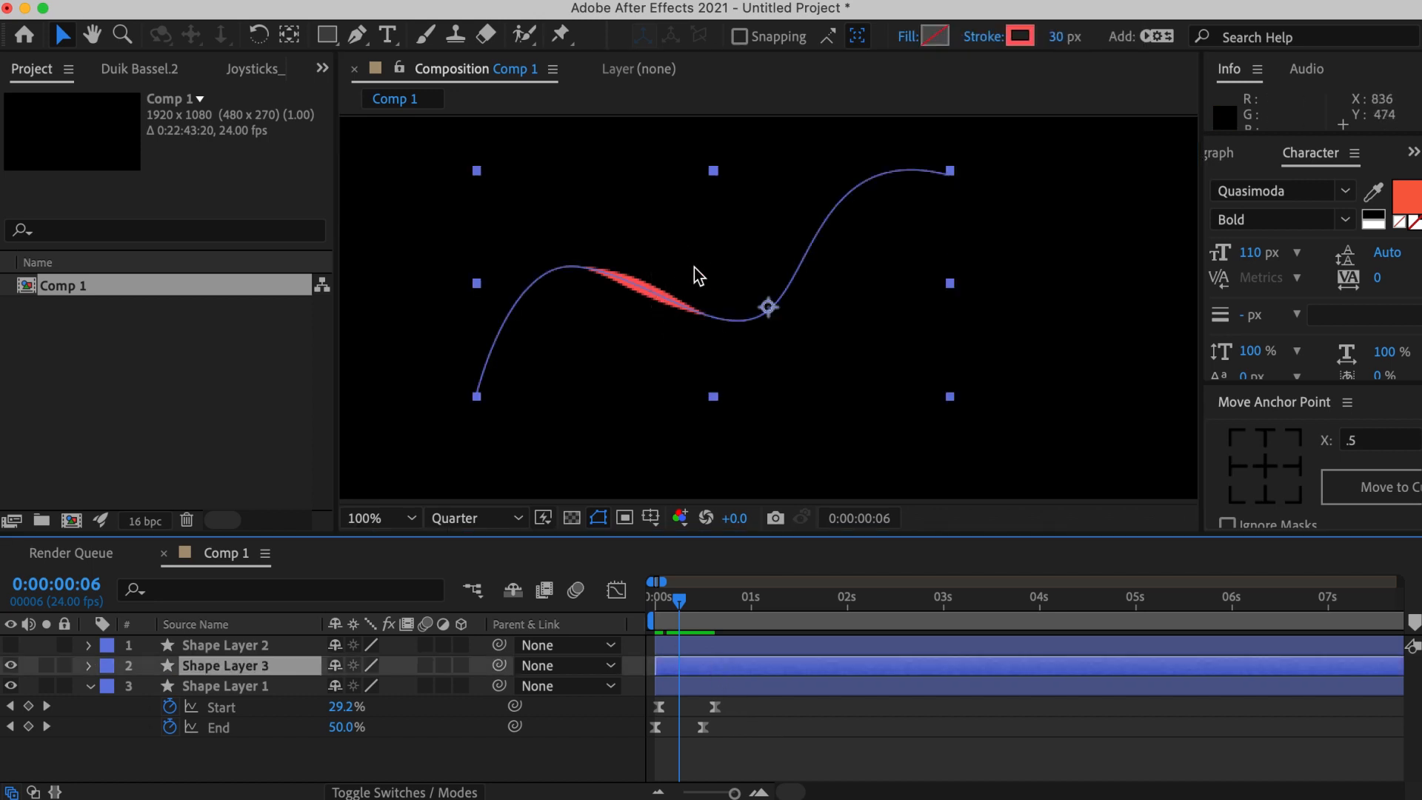
# Reshape Shape Layer 3's path with the Pen tool, moving its second point below the start point and its third point well above the curve's middle.
pyautogui.press('g')
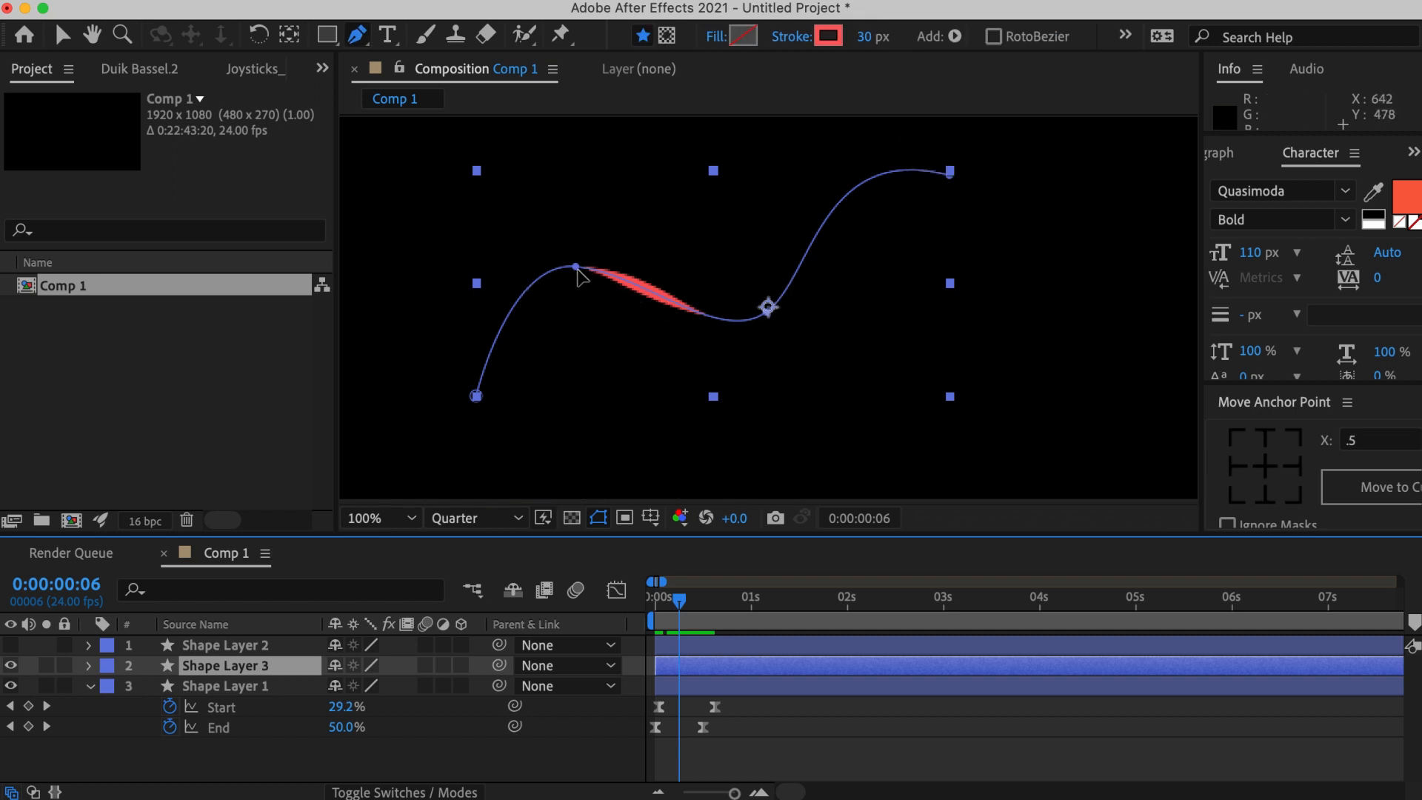
pyautogui.click(577, 268)
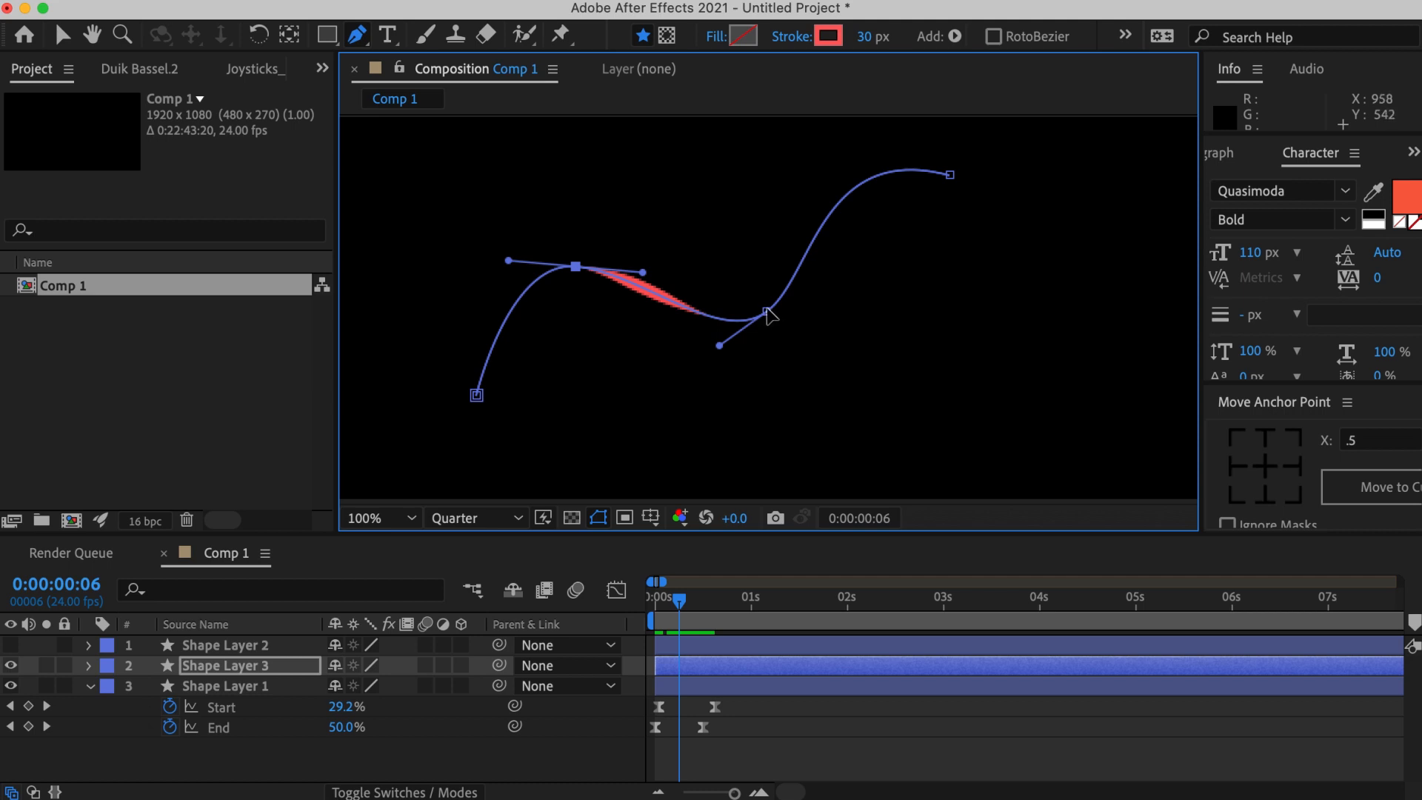
pyautogui.moveTo(577, 268); pyautogui.dragTo(609, 446)
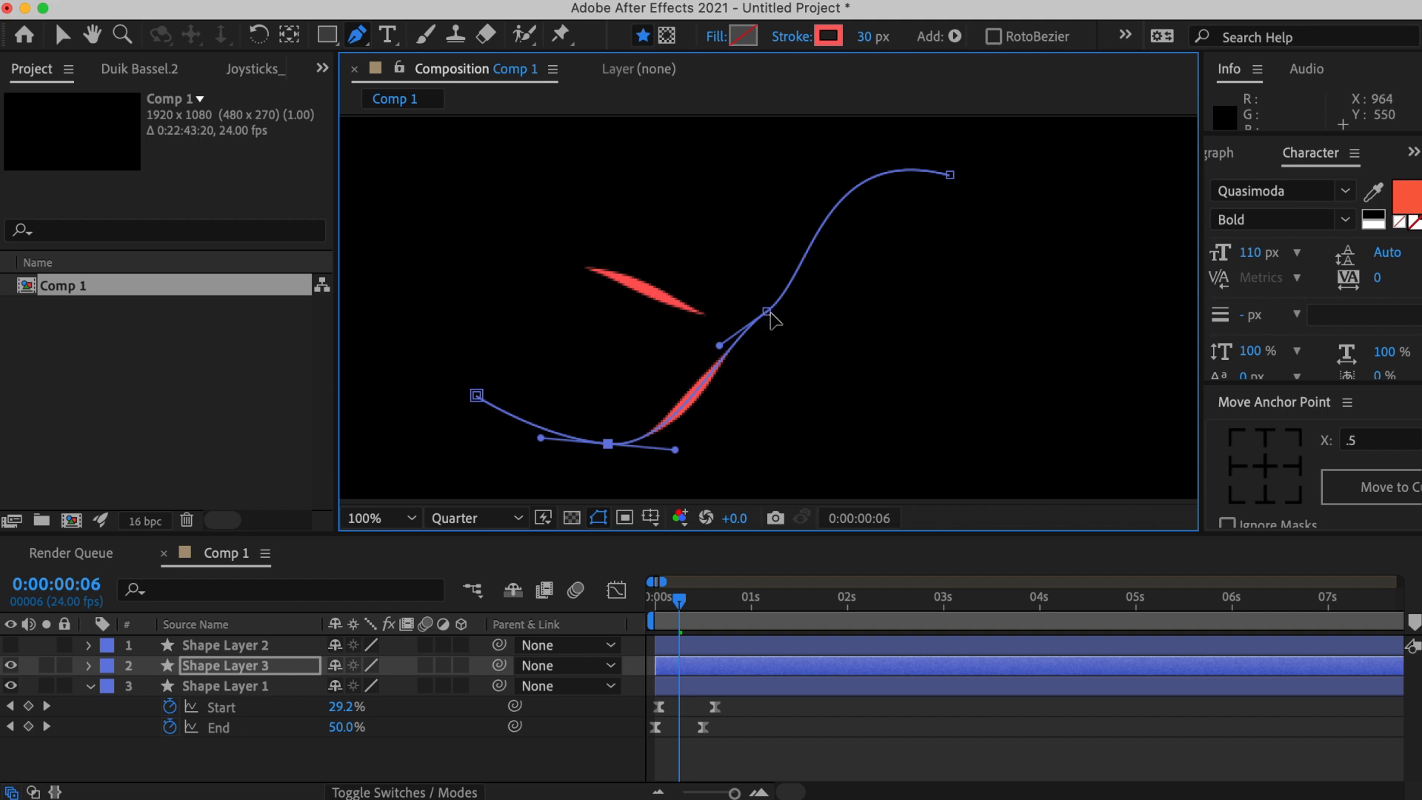
pyautogui.moveTo(768, 311); pyautogui.dragTo(721, 173)
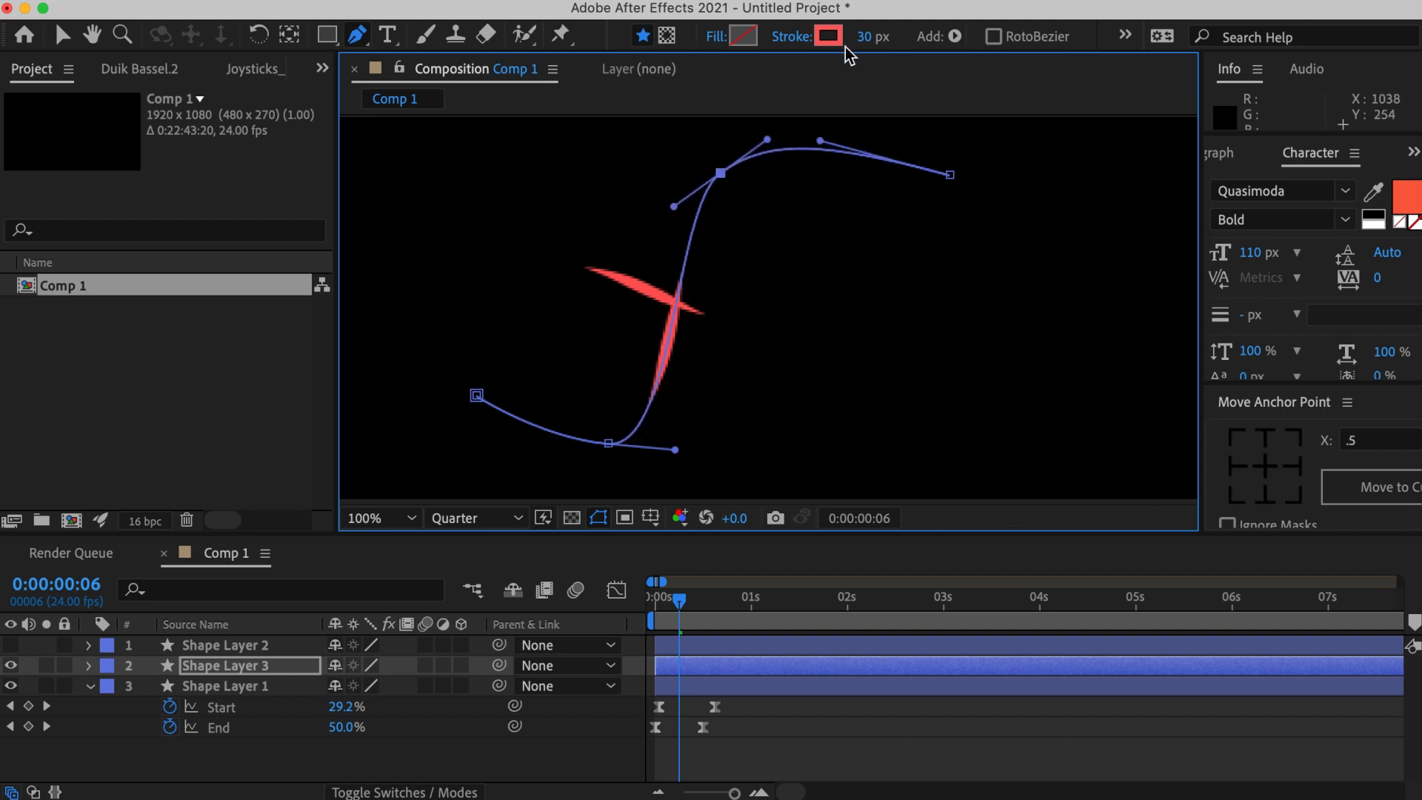
# Change the stroke colour of Shape Layer 3 to blue.
pyautogui.click(829, 37)
pyautogui.moveTo(819, 460)
pyautogui.mouseDown()
pyautogui.moveTo(822, 489)
pyautogui.moveTo(822, 470)
pyautogui.mouseUp()
pyautogui.click(1015, 355)
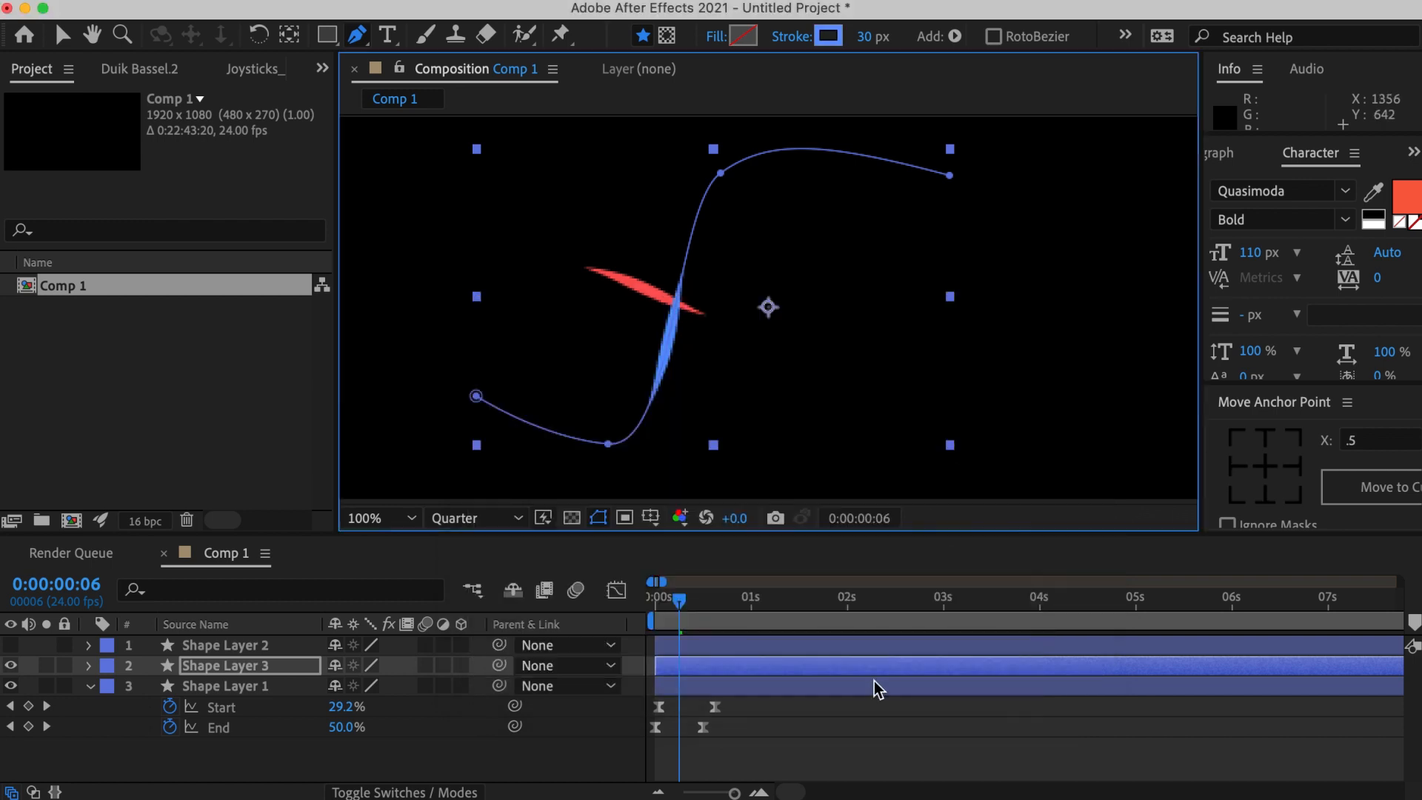
# Preview the red and blue tapered lines together, return to frame 6 and select Shape Layer 1.
pyautogui.click(820, 684)
pyautogui.press('space')
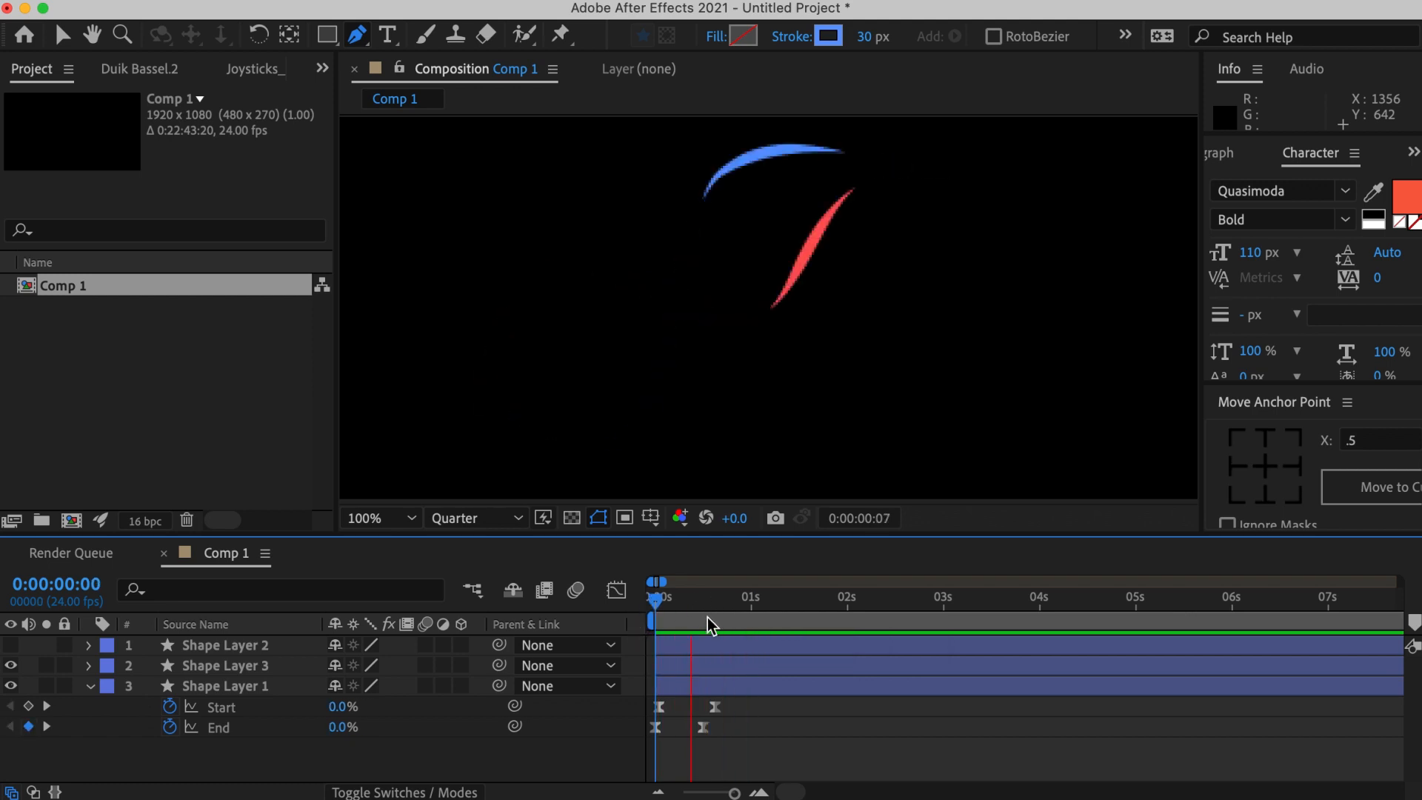
pyautogui.click(679, 596)
pyautogui.click(691, 683)
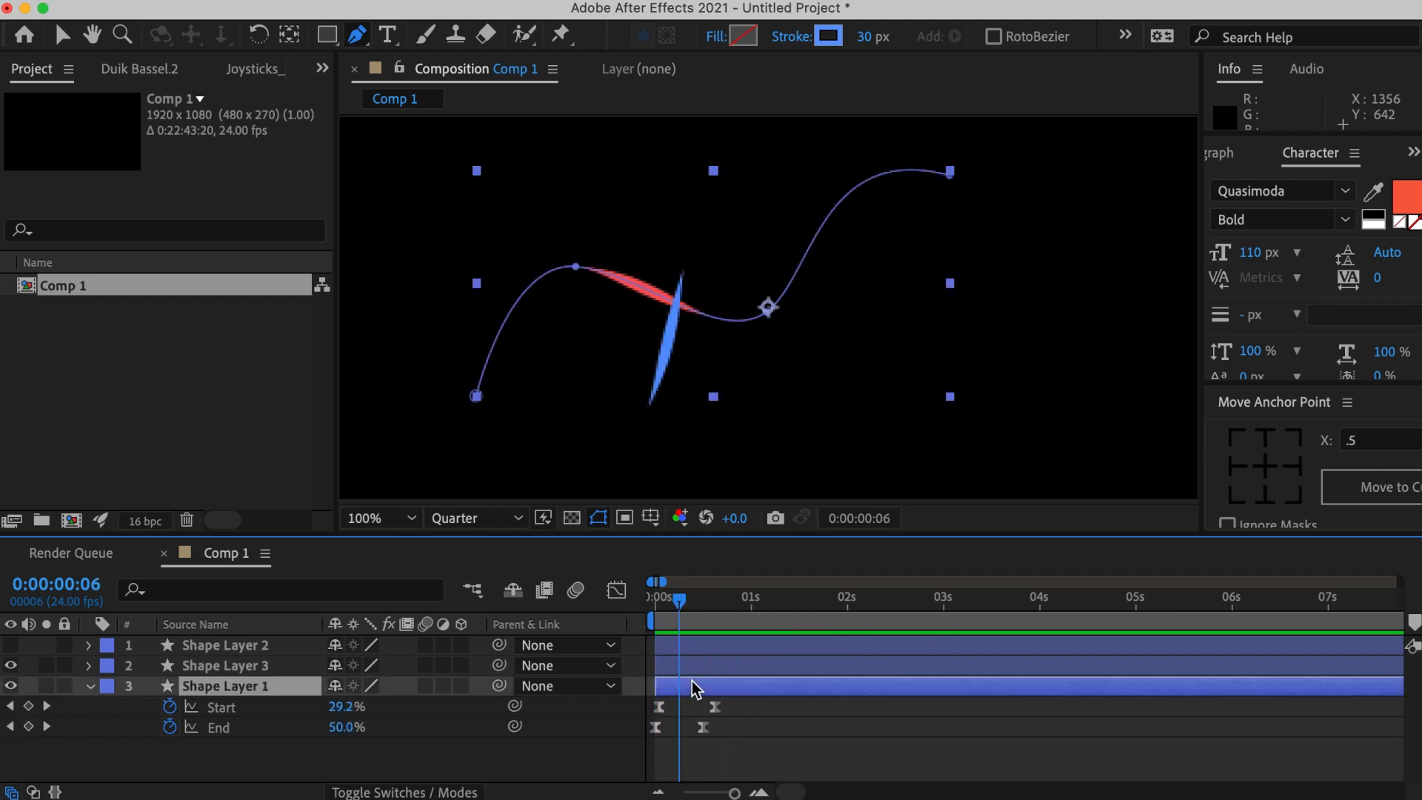
# Duplicate Shape Layer 3 and set the copy's stroke colour to green, 60FF62.
pyautogui.click(268, 661)
pyautogui.press('super+d')
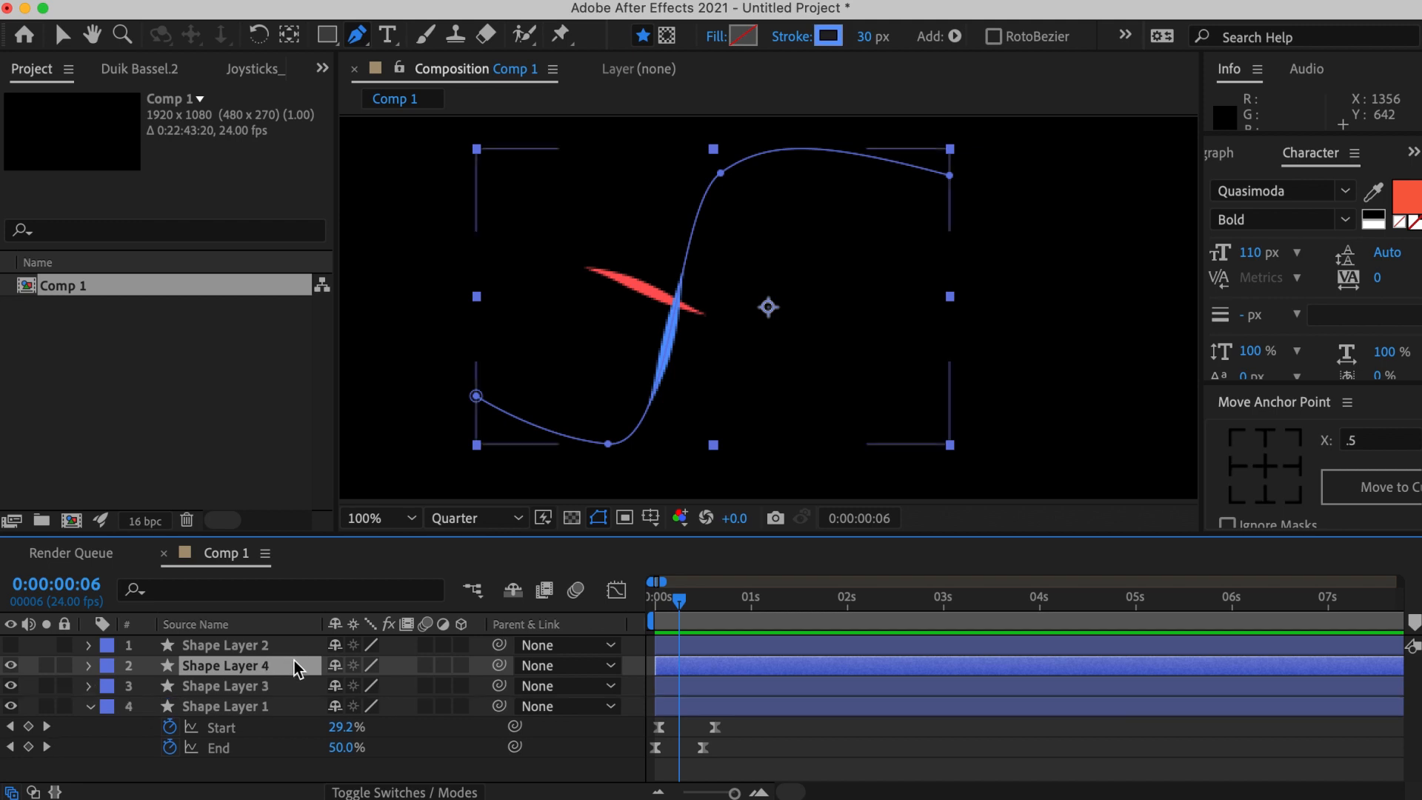
pyautogui.click(828, 38)
pyautogui.click(822, 552)
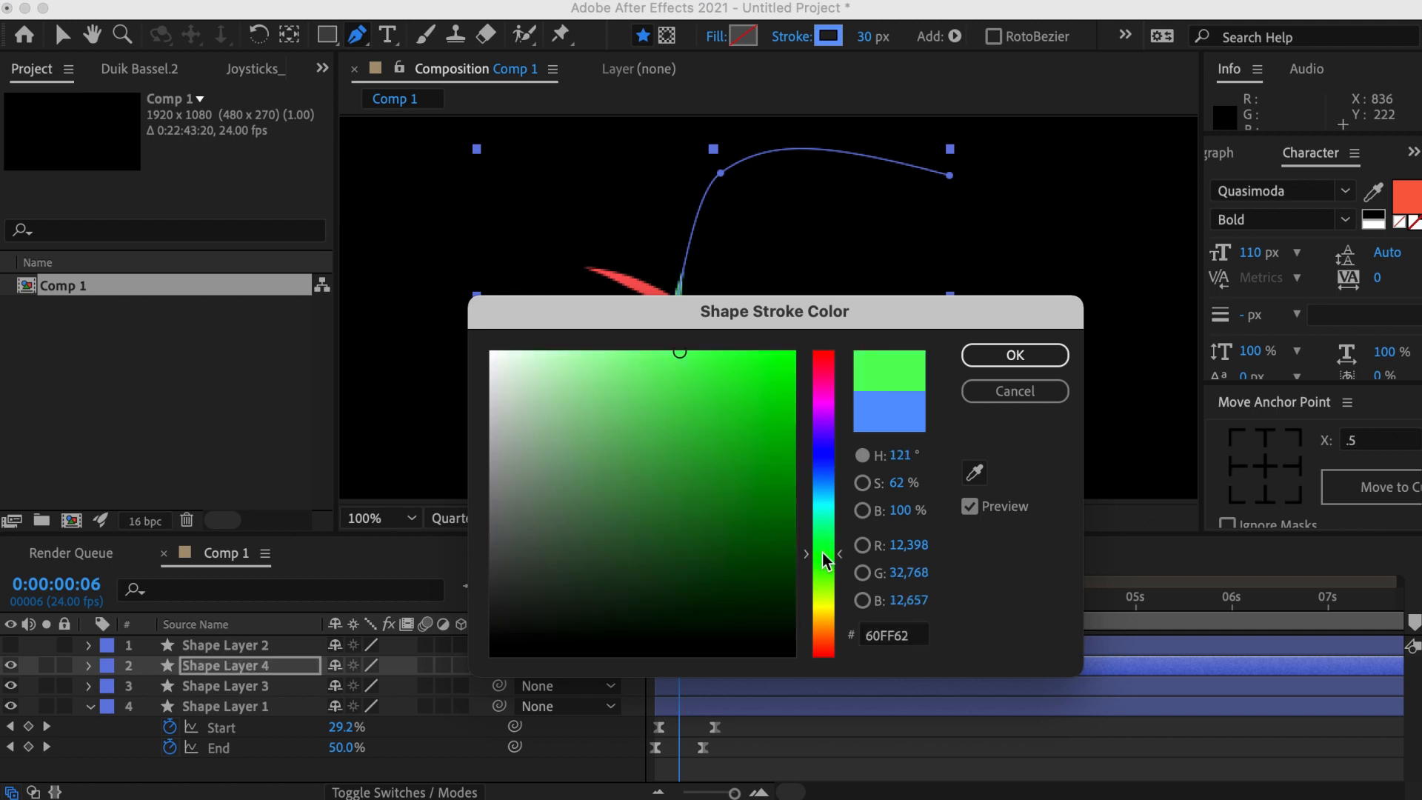
pyautogui.click(989, 355)
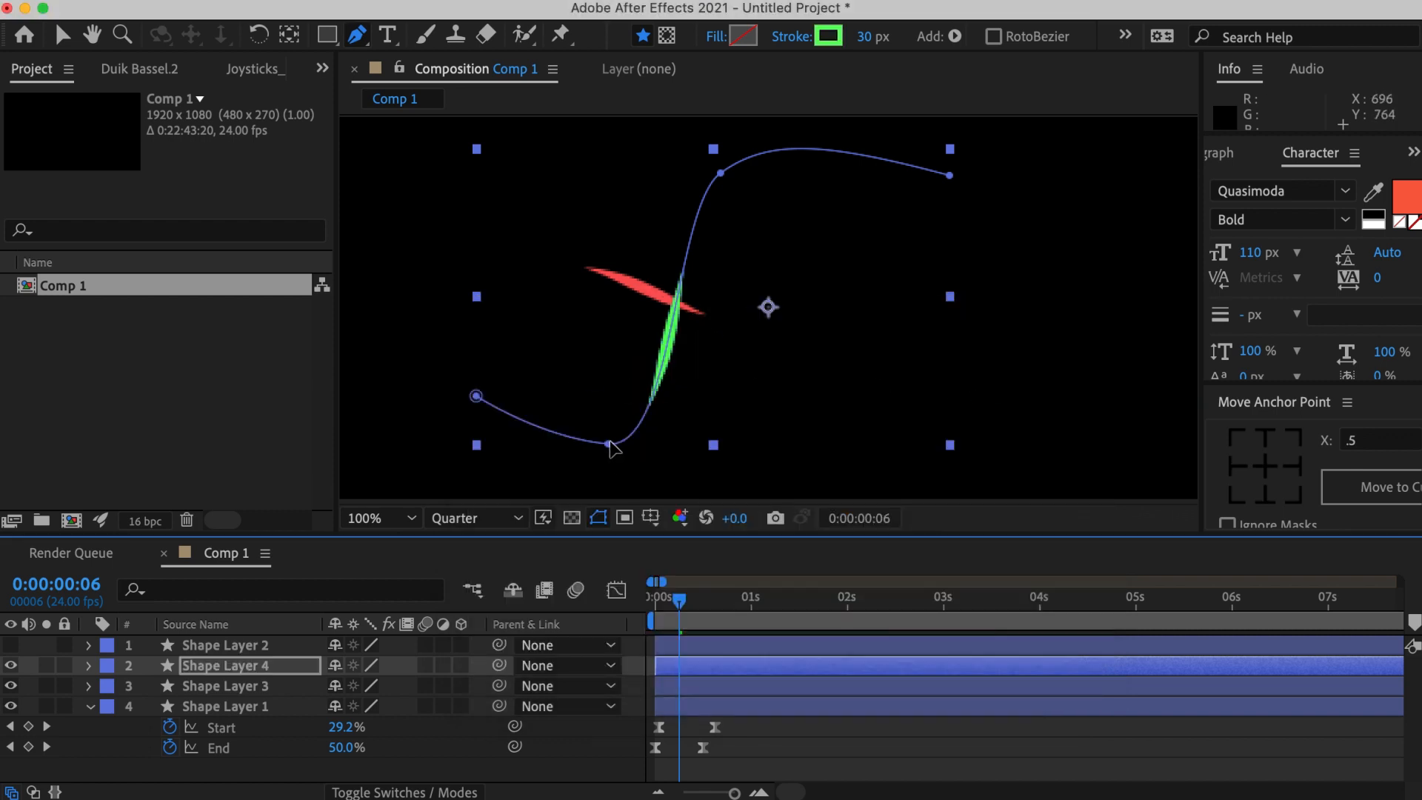
# Reshape Shape Layer 4's path into an arch by raising its first two points, lowering its end point and adjusting the curve handles.
pyautogui.moveTo(610, 445)
pyautogui.mouseDown()
pyautogui.moveTo(537, 263)
pyautogui.moveTo(511, 171)
pyautogui.moveTo(522, 164)
pyautogui.mouseUp()
pyautogui.moveTo(478, 403); pyautogui.dragTo(395, 253)
pyautogui.click(721, 173)
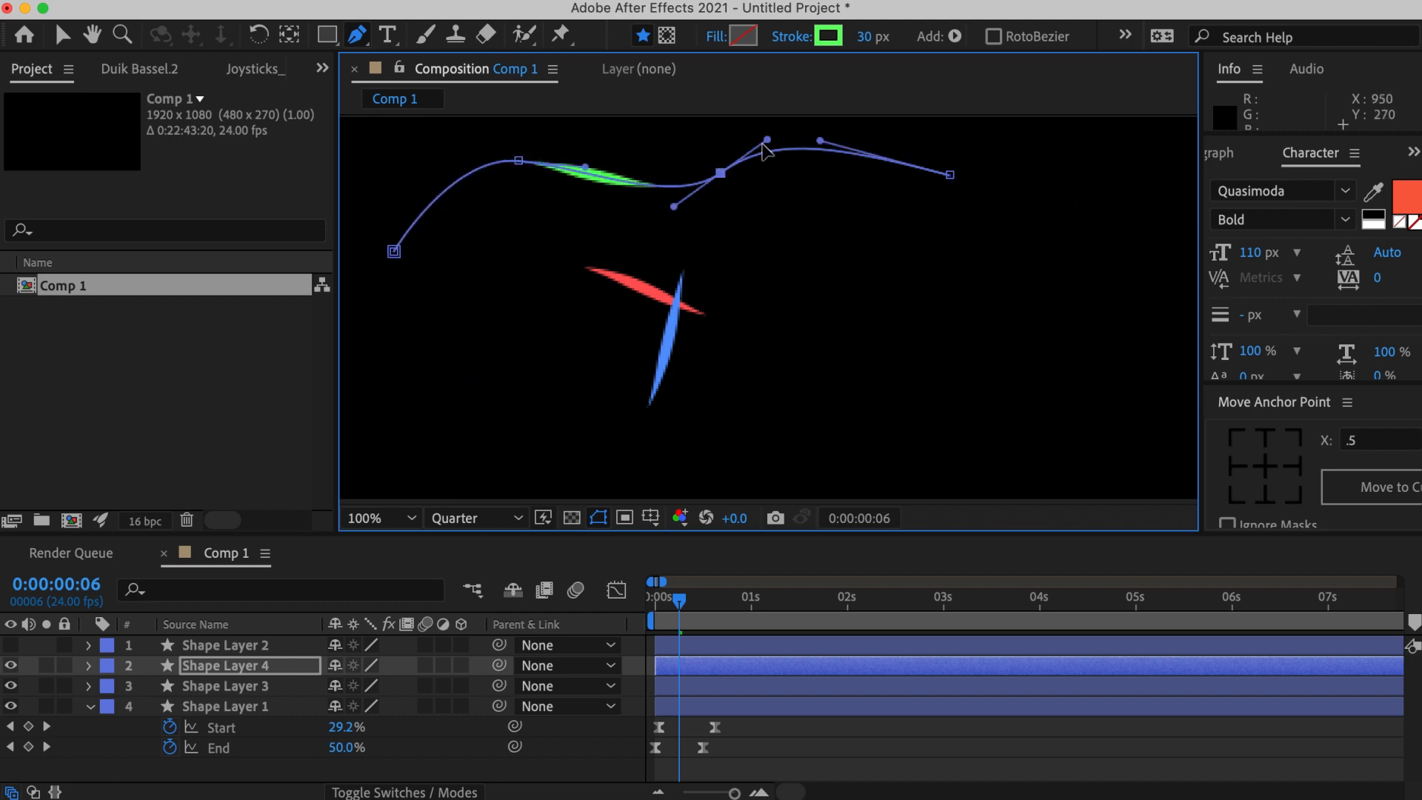
pyautogui.moveTo(764, 140)
pyautogui.mouseDown()
pyautogui.moveTo(766, 194)
pyautogui.moveTo(777, 178)
pyautogui.mouseUp()
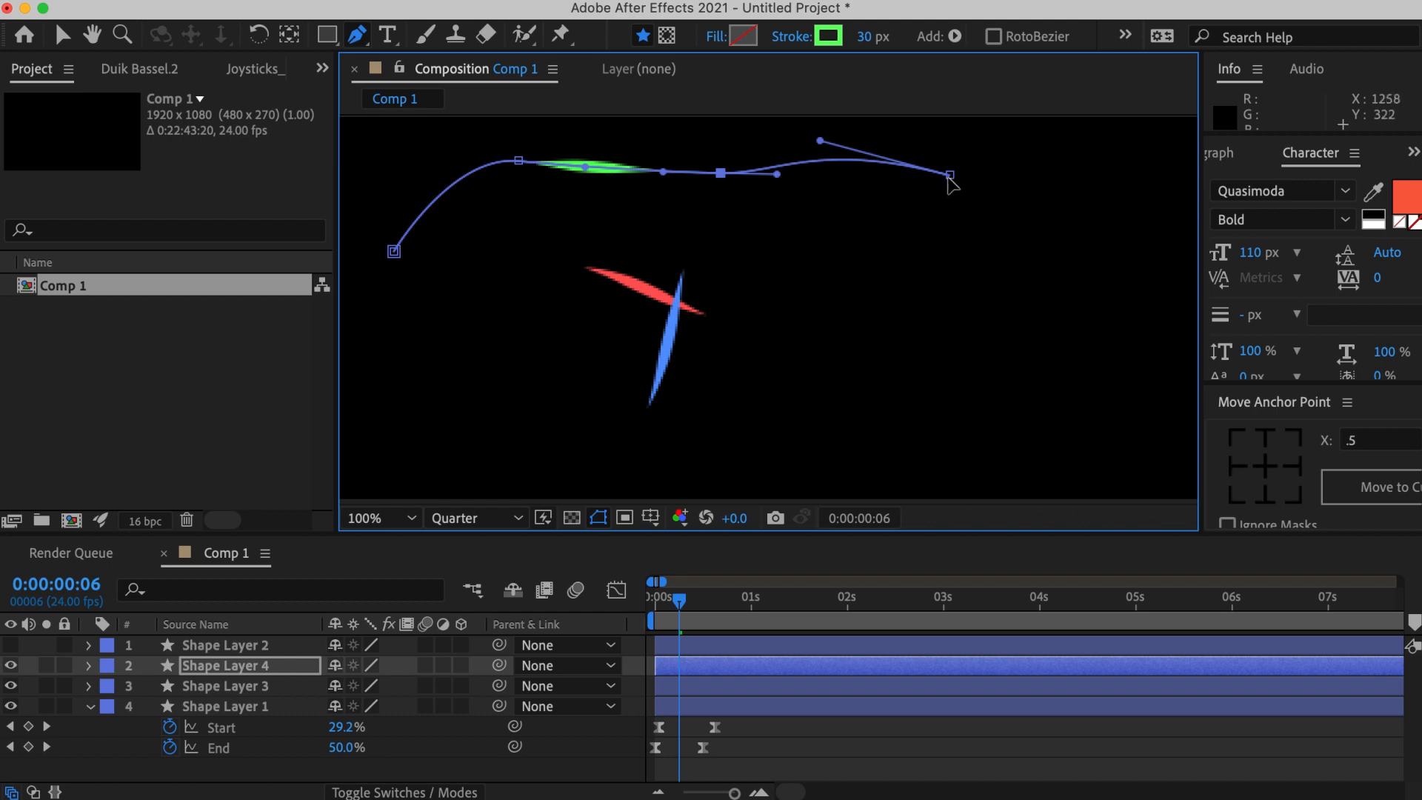
pyautogui.moveTo(950, 176); pyautogui.dragTo(934, 291)
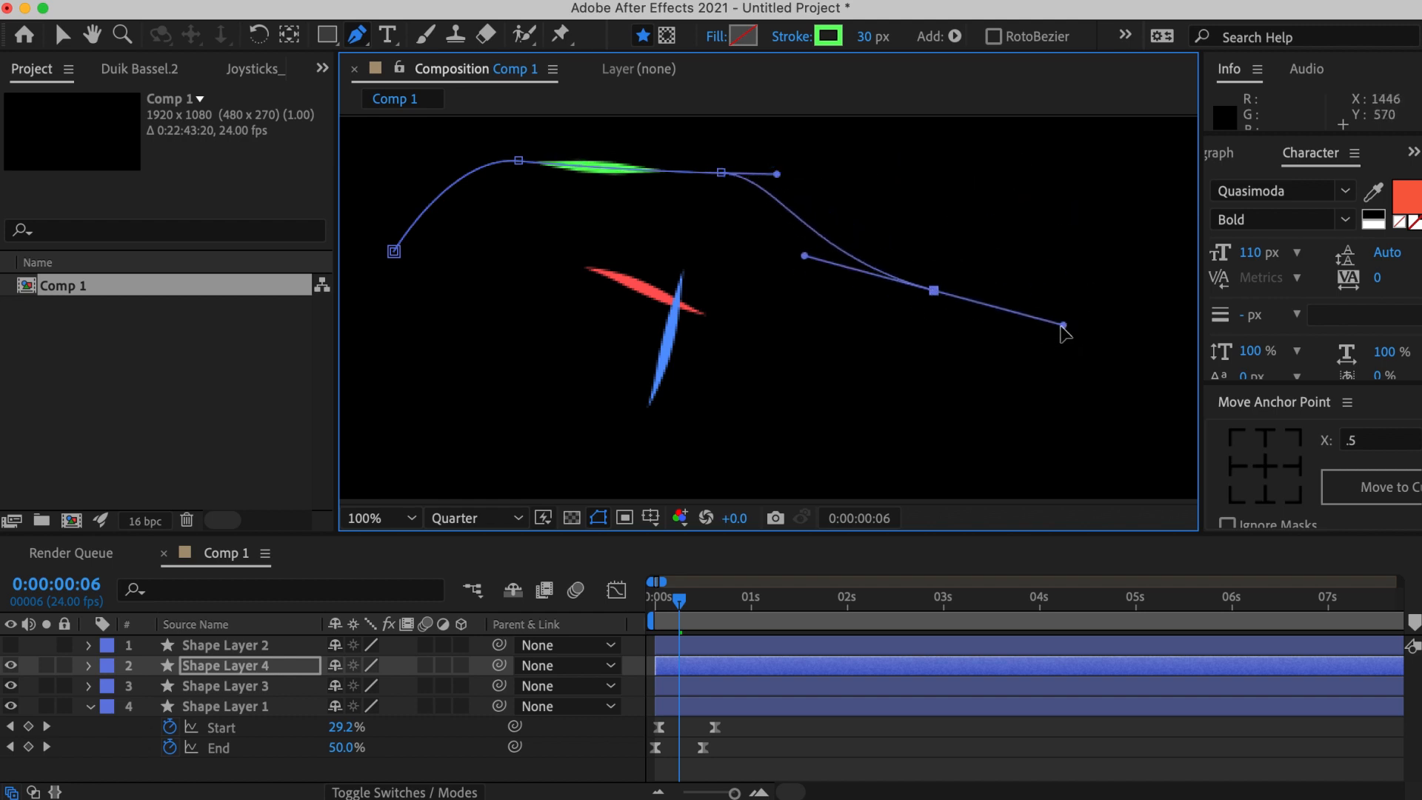
pyautogui.moveTo(1063, 326); pyautogui.dragTo(998, 379)
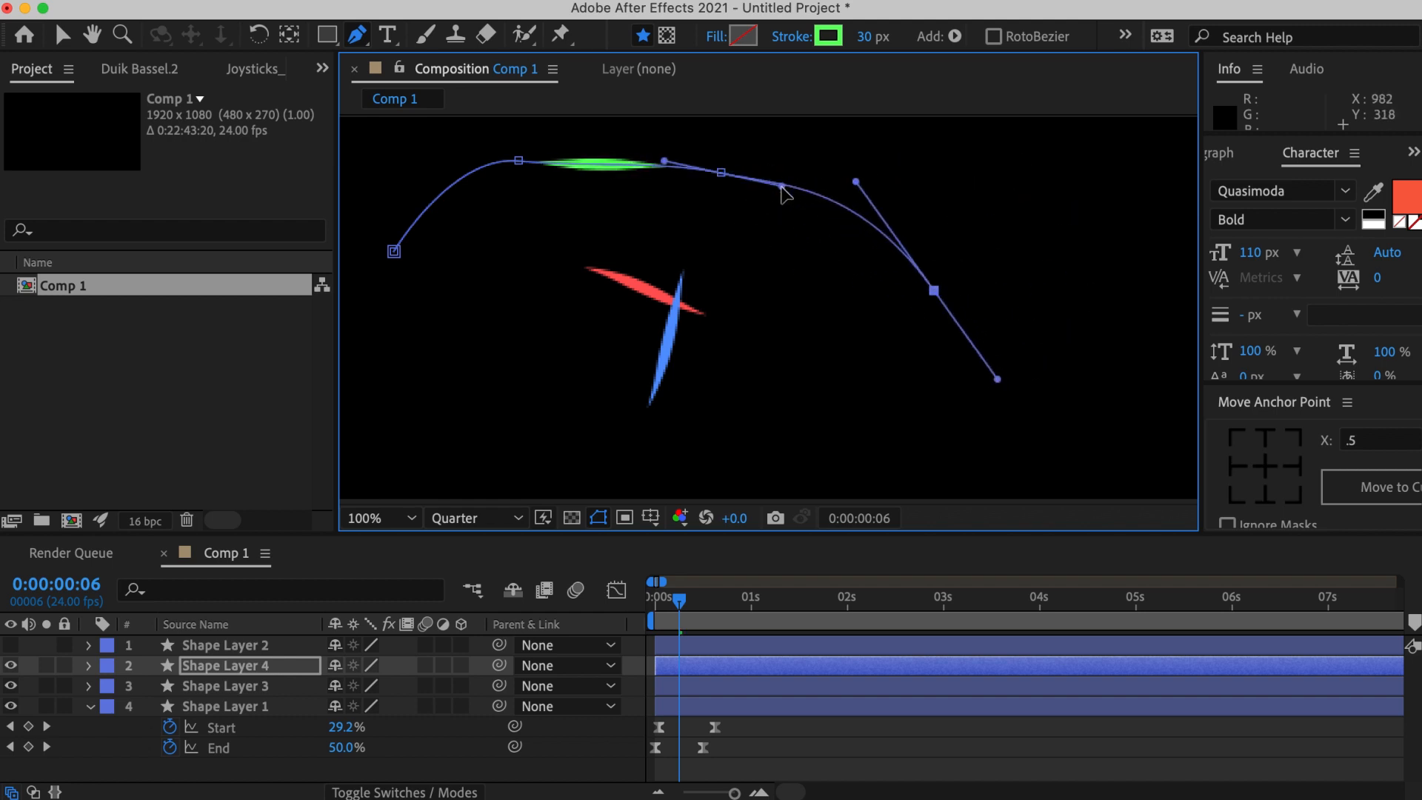
# Preview the red, blue and green tapered lines from the start and return to frame 6.
pyautogui.click(946, 666)
pyautogui.press('space')
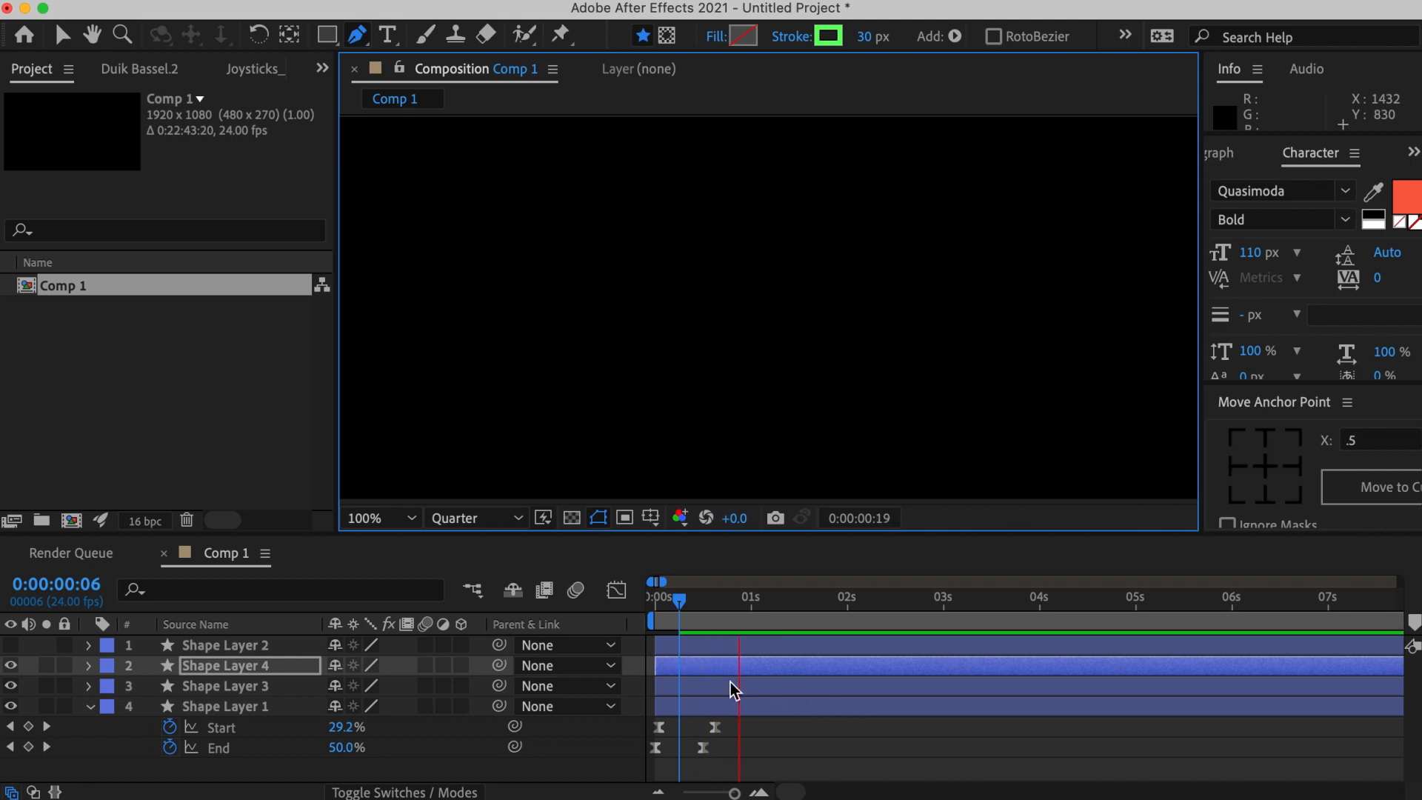
pyautogui.moveTo(683, 603); pyautogui.dragTo(652, 607)
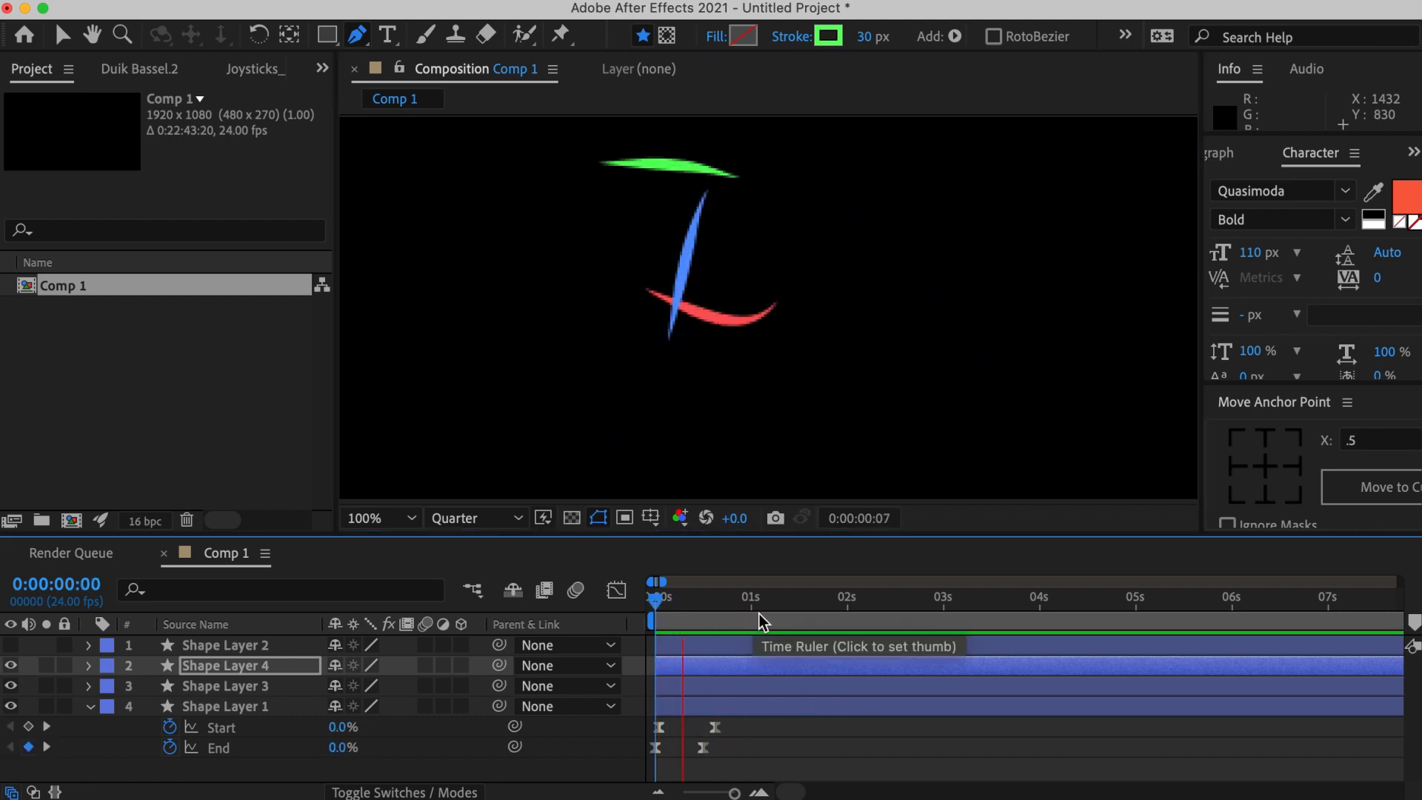
pyautogui.moveTo(765, 607); pyautogui.dragTo(681, 604)
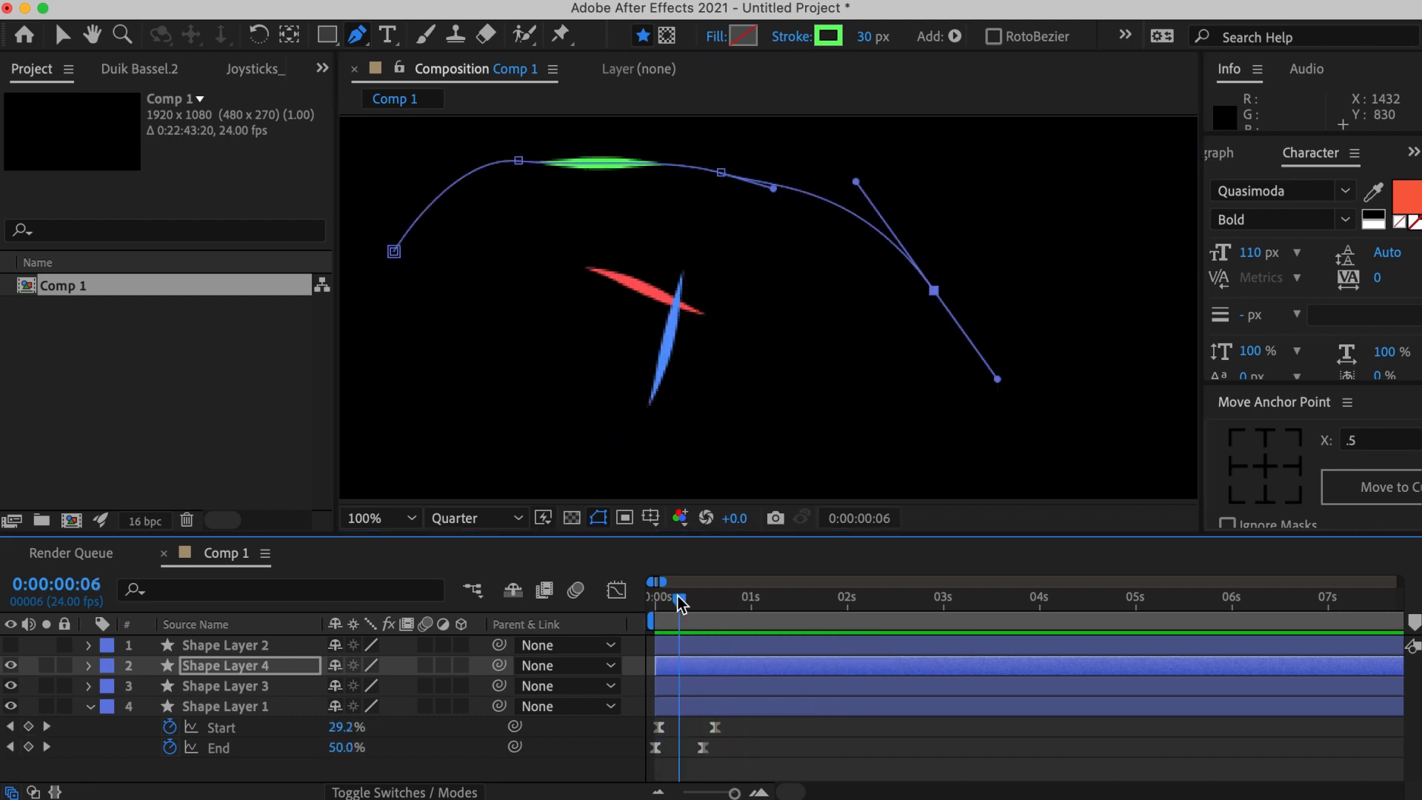
# Duplicate Shape Layer 4 and lower the second point of the copy's path below its start point.
pyautogui.click(242, 671)
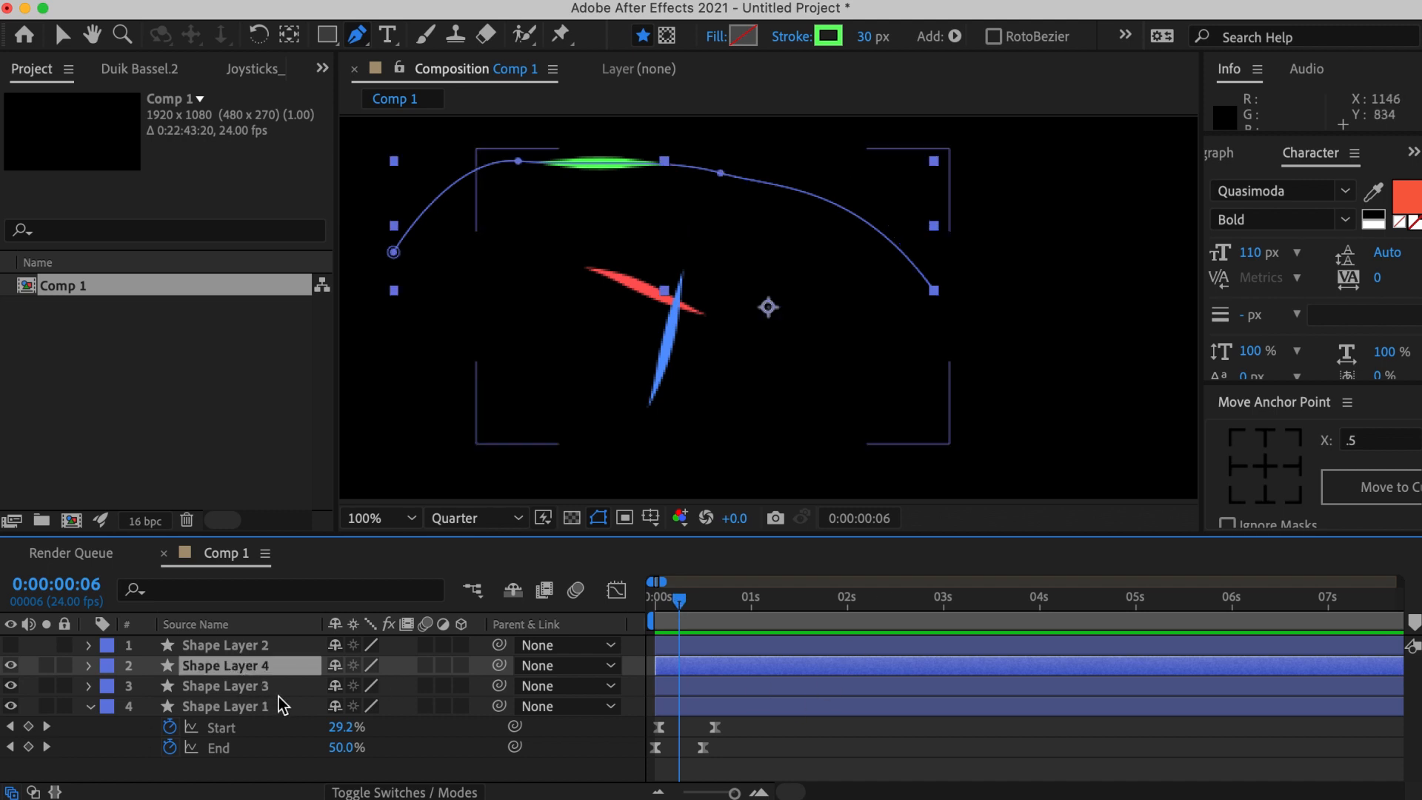
pyautogui.press('super+d')
pyautogui.moveTo(522, 165); pyautogui.dragTo(522, 275)
# Change Shape Layer 5's stroke colour to yellow, FFE760.
pyautogui.click(831, 43)
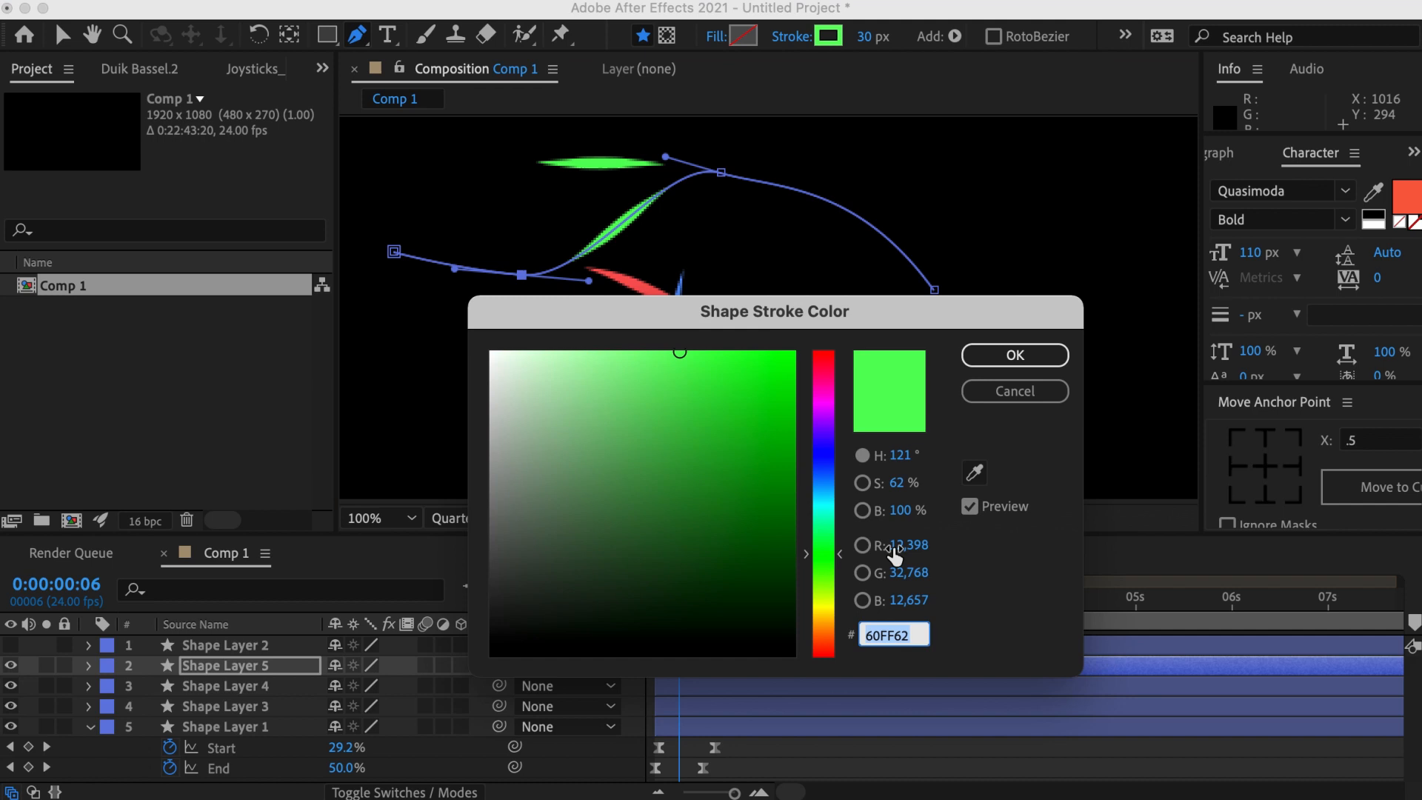
pyautogui.click(822, 602)
pyautogui.click(1014, 355)
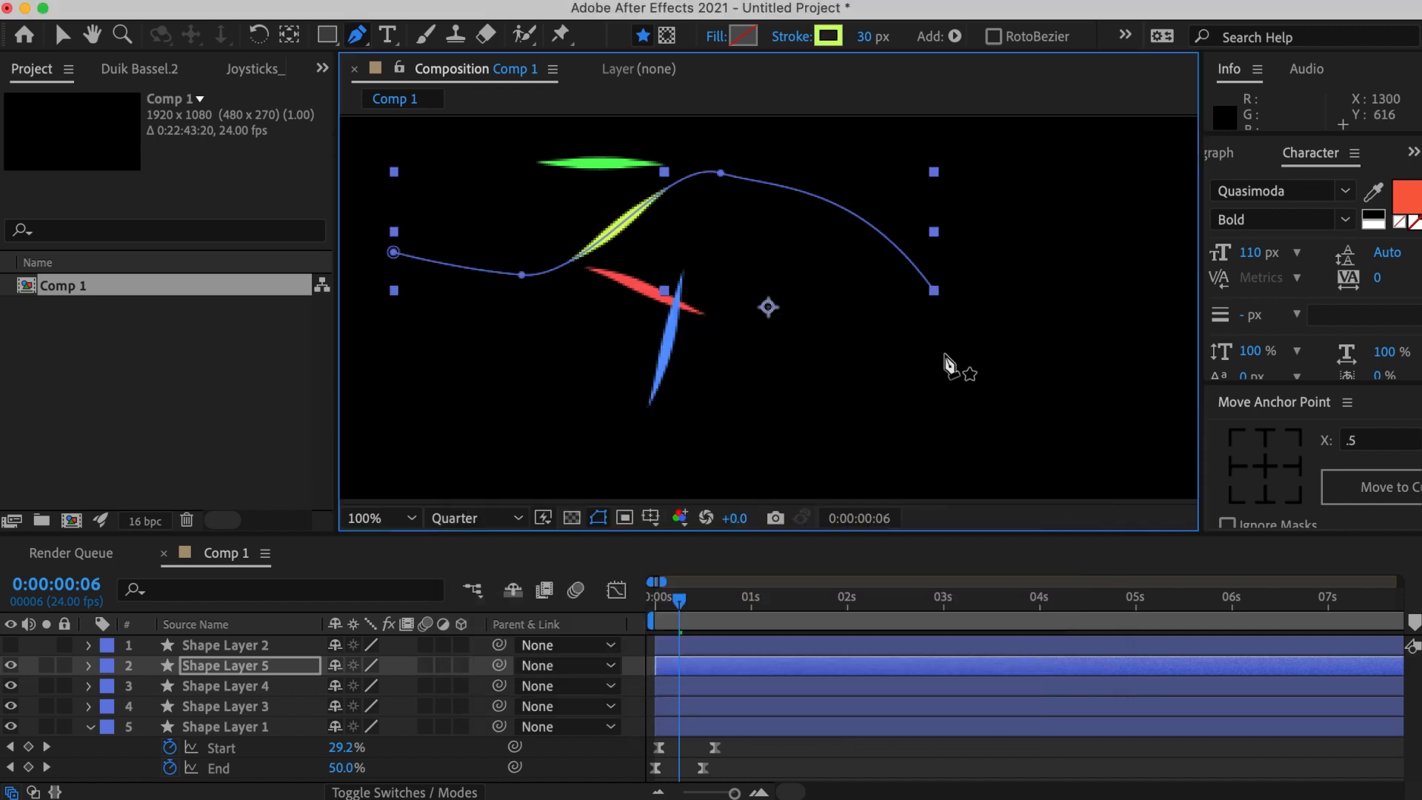
pyautogui.click(830, 39)
pyautogui.moveTo(829, 605); pyautogui.dragTo(829, 613)
pyautogui.click(1029, 356)
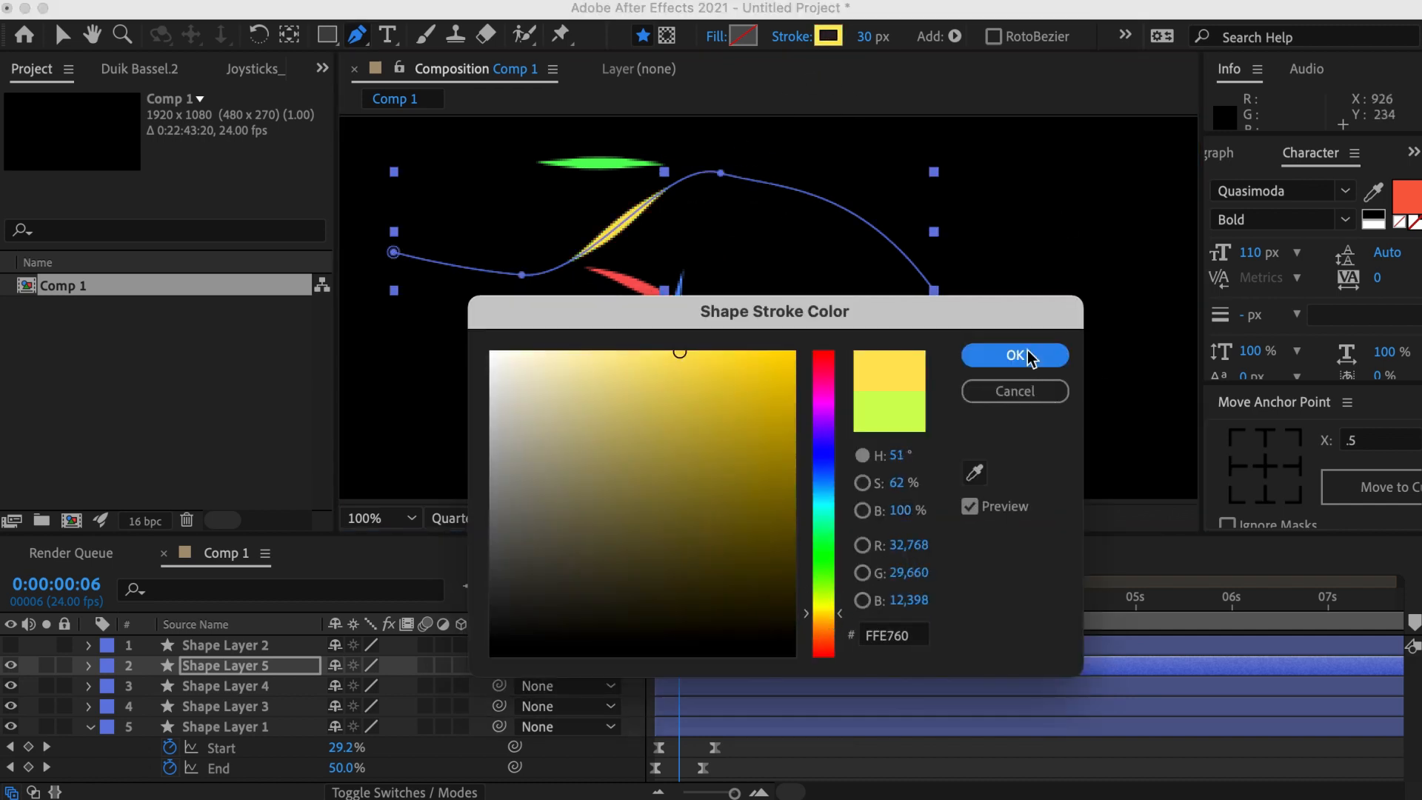
# Raise the third point of Shape Layer 5's path and move the current time to frame 5.
pyautogui.moveTo(720, 174); pyautogui.dragTo(698, 131)
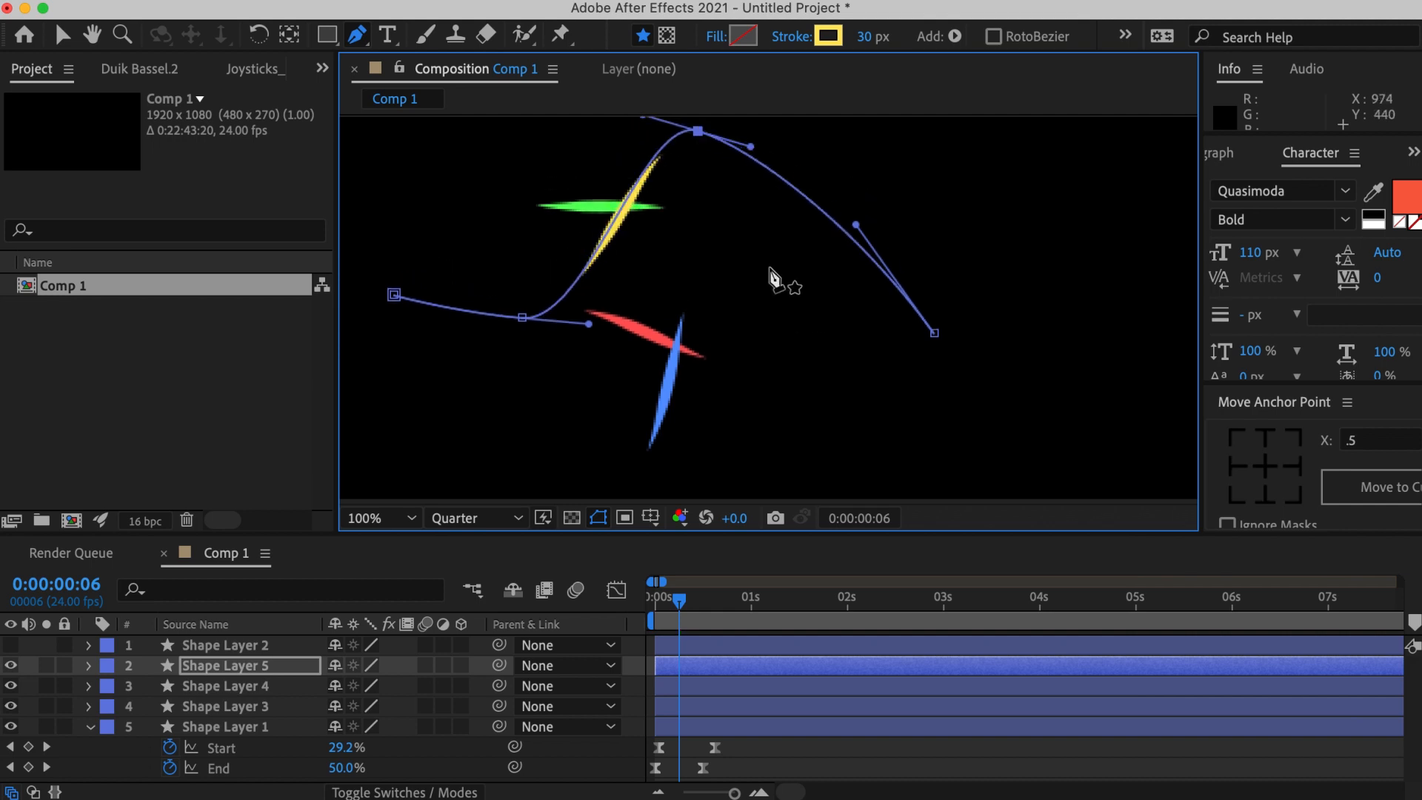
pyautogui.moveTo(770, 276); pyautogui.dragTo(793, 336)
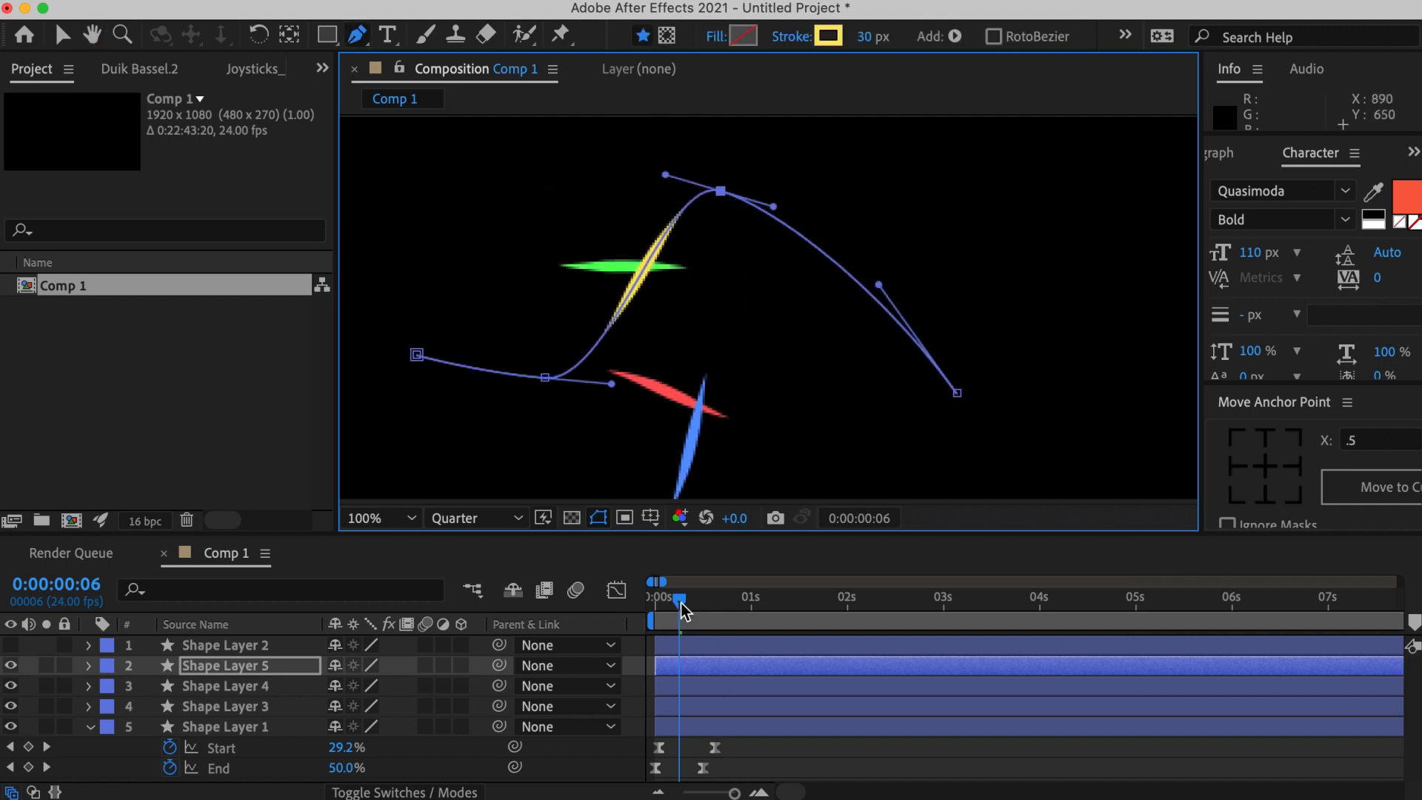
pyautogui.click(681, 601)
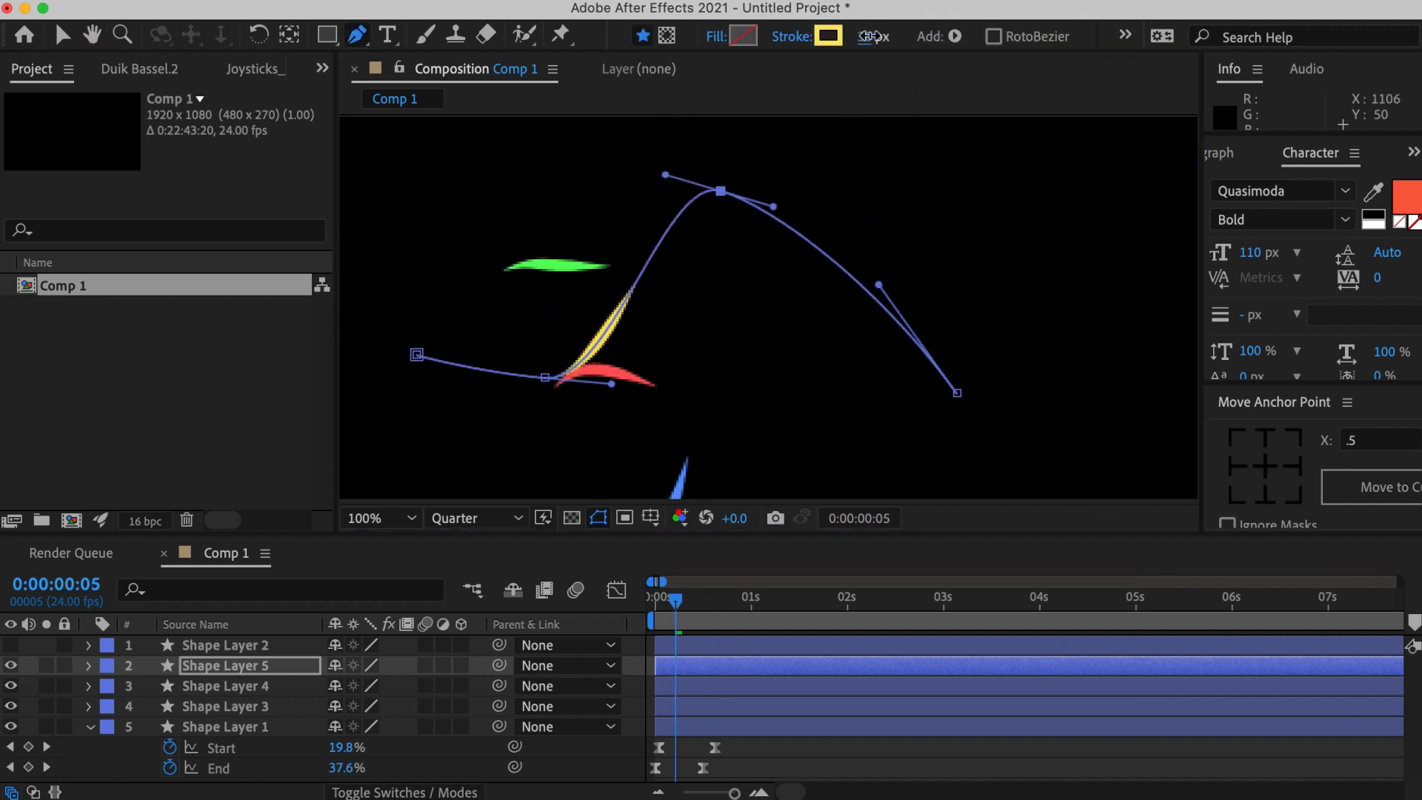
# Set Shape Layer 5's stroke width to 66 px and Shape Layer 4's stroke width to 13 px.
pyautogui.moveTo(870, 39)
pyautogui.mouseDown()
pyautogui.moveTo(913, 28)
pyautogui.moveTo(850, 36)
pyautogui.mouseUp()
pyautogui.click(708, 687)
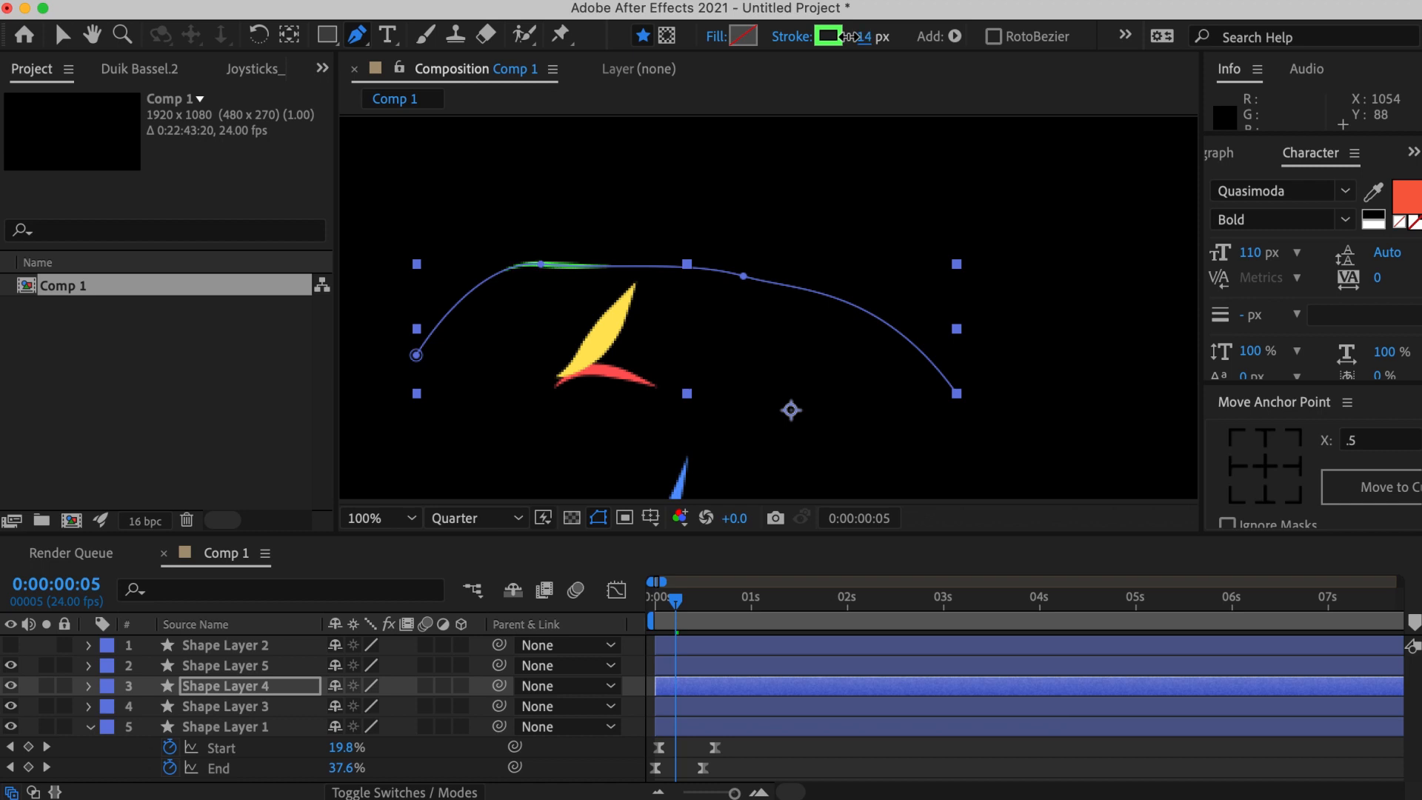
pyautogui.moveTo(823, 325); pyautogui.dragTo(888, 241)
pyautogui.click(782, 773)
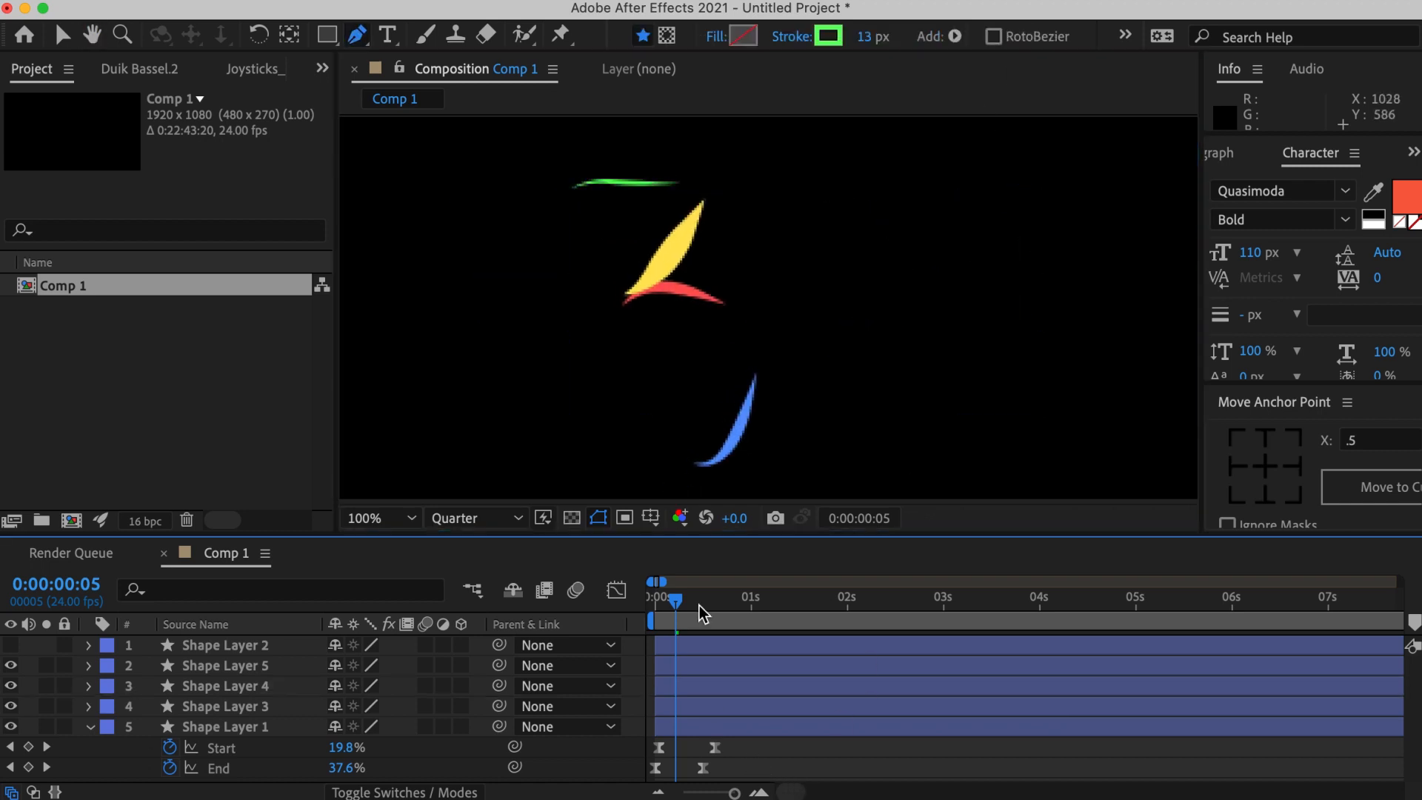
# Preview the four coloured tapered lines from the start with the whole composition in view.
pyautogui.moveTo(676, 602); pyautogui.dragTo(650, 602)
pyautogui.press('space')
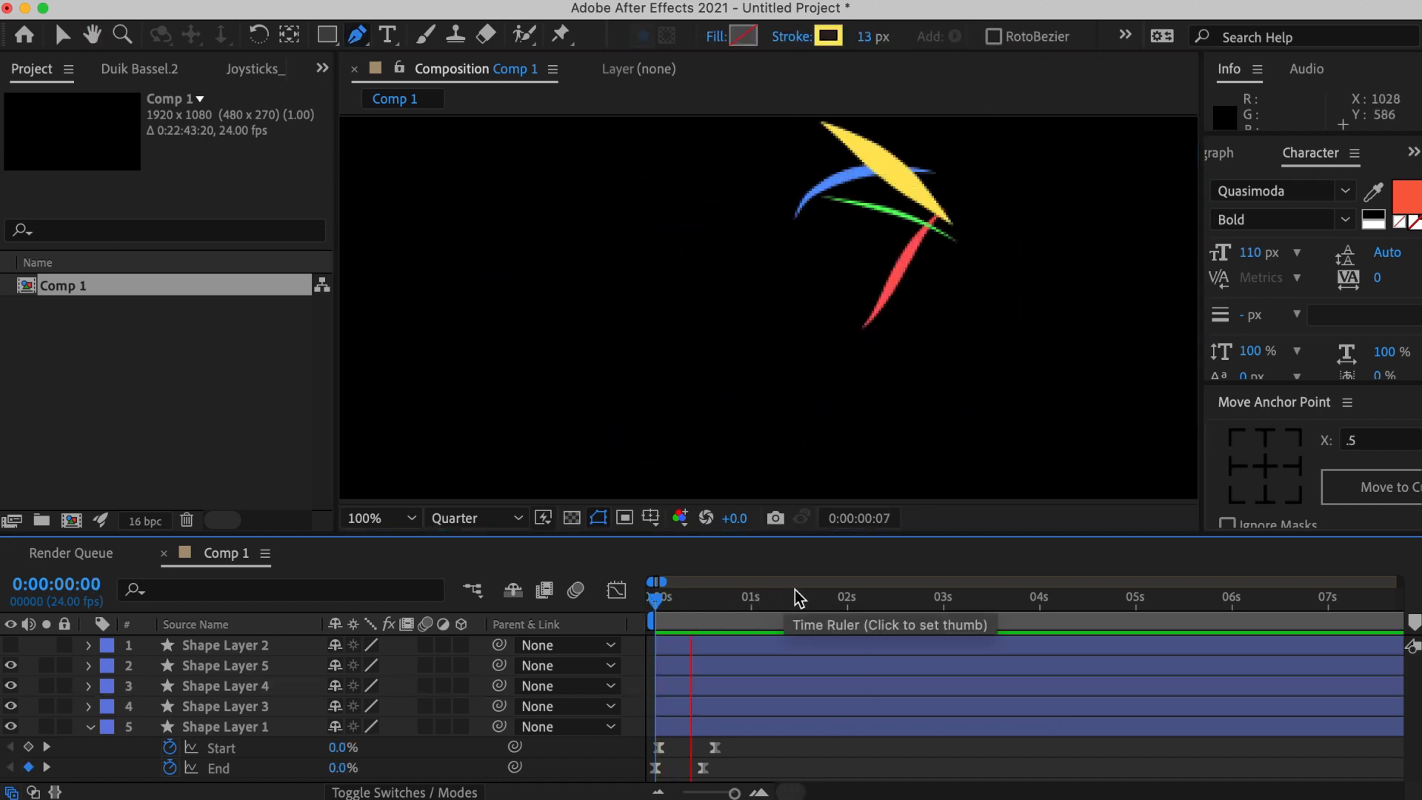
pyautogui.press('space')
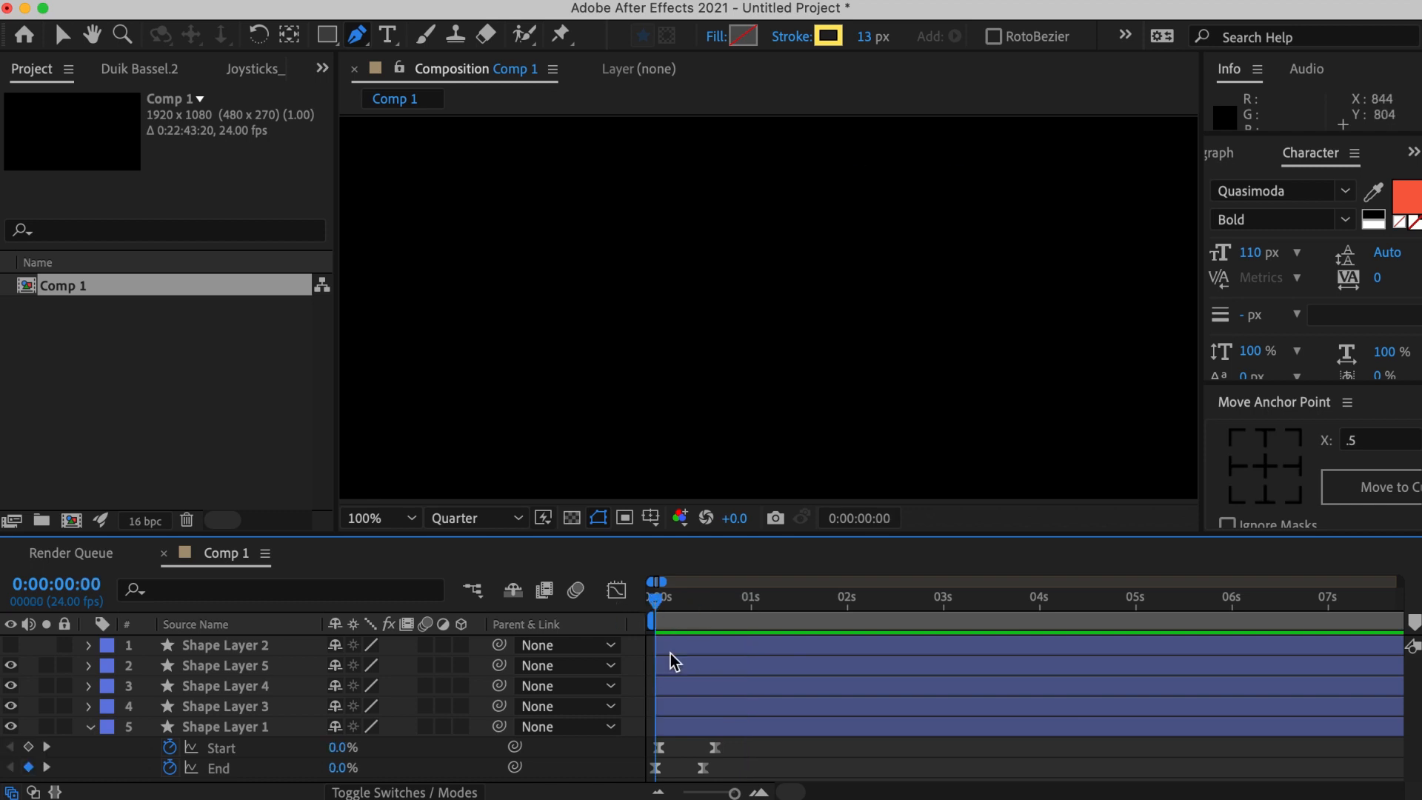
pyautogui.scroll(-2, 836, 488)
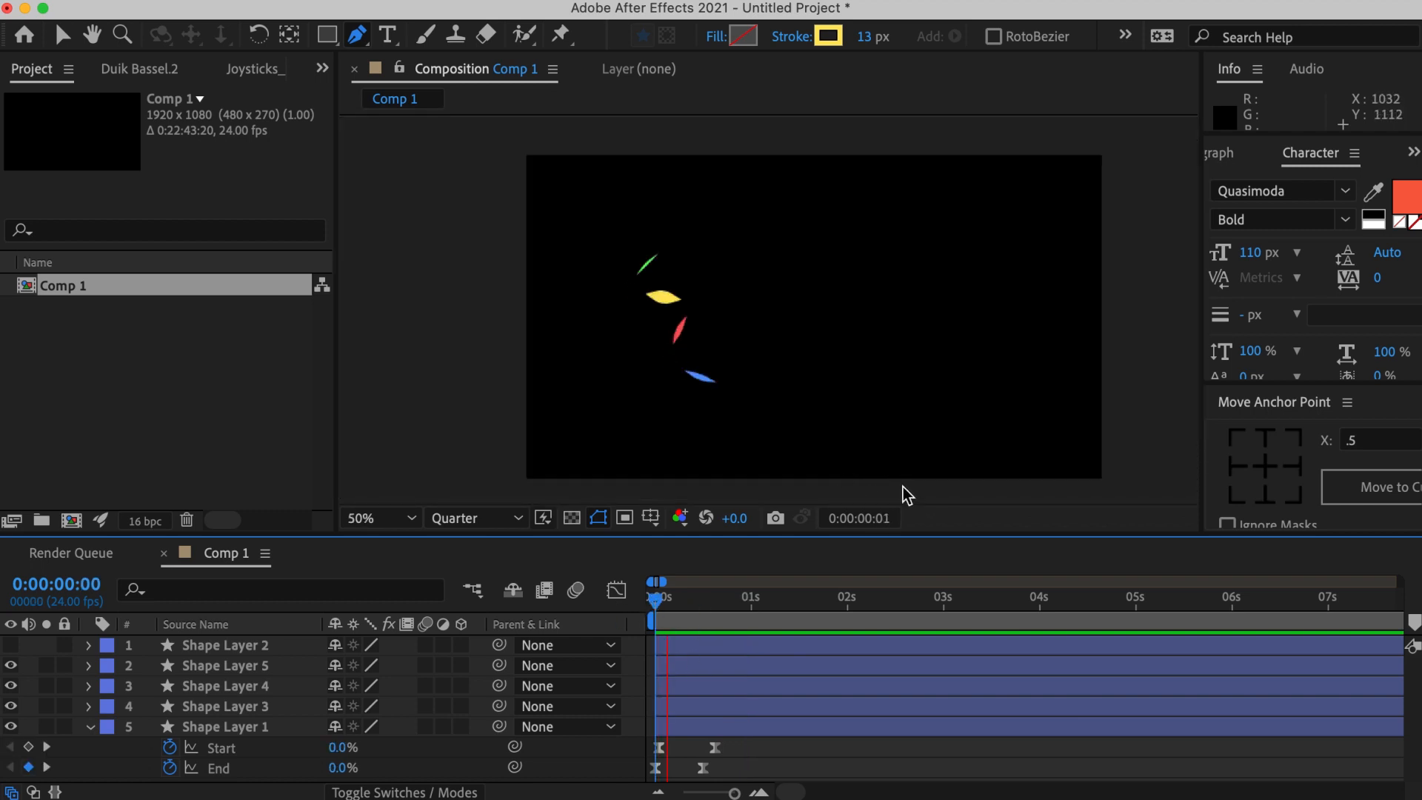
pyautogui.press('space')
pyautogui.press('space')
pyautogui.press('space')
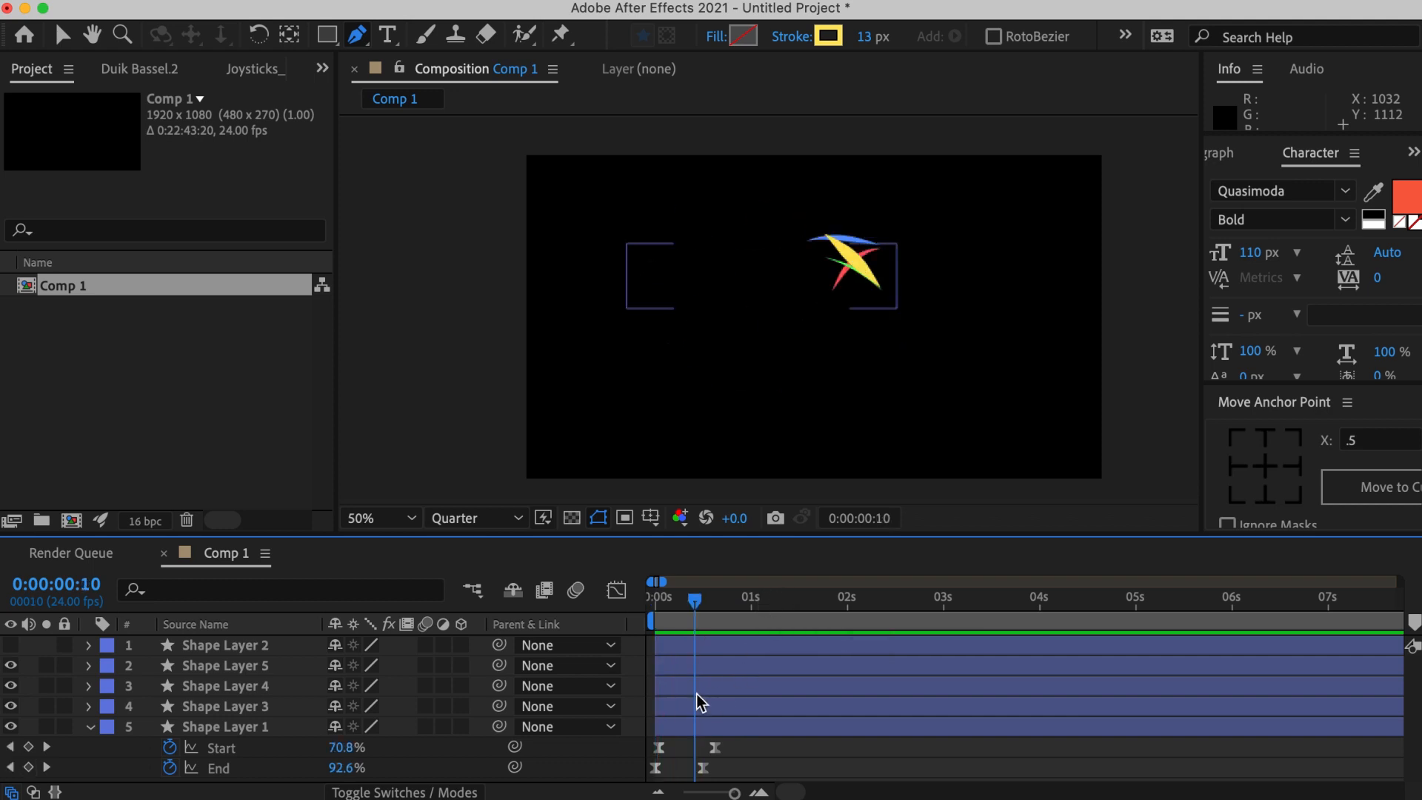
# Broaden the crest of Shape Layer 5's path at frame 10 by lengthening both handles of its third point.
pyautogui.click(696, 693)
pyautogui.click(718, 667)
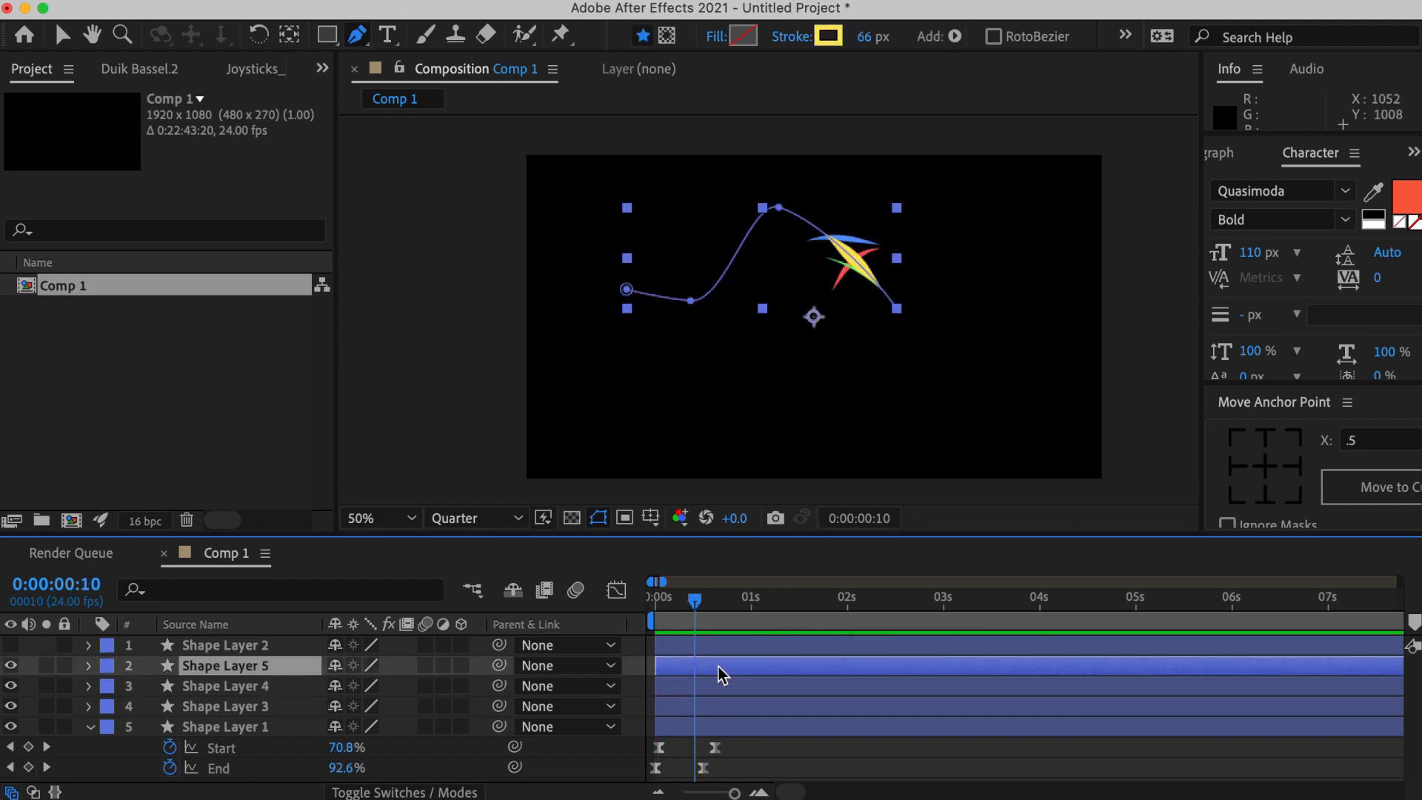
pyautogui.scroll(2, 770, 307)
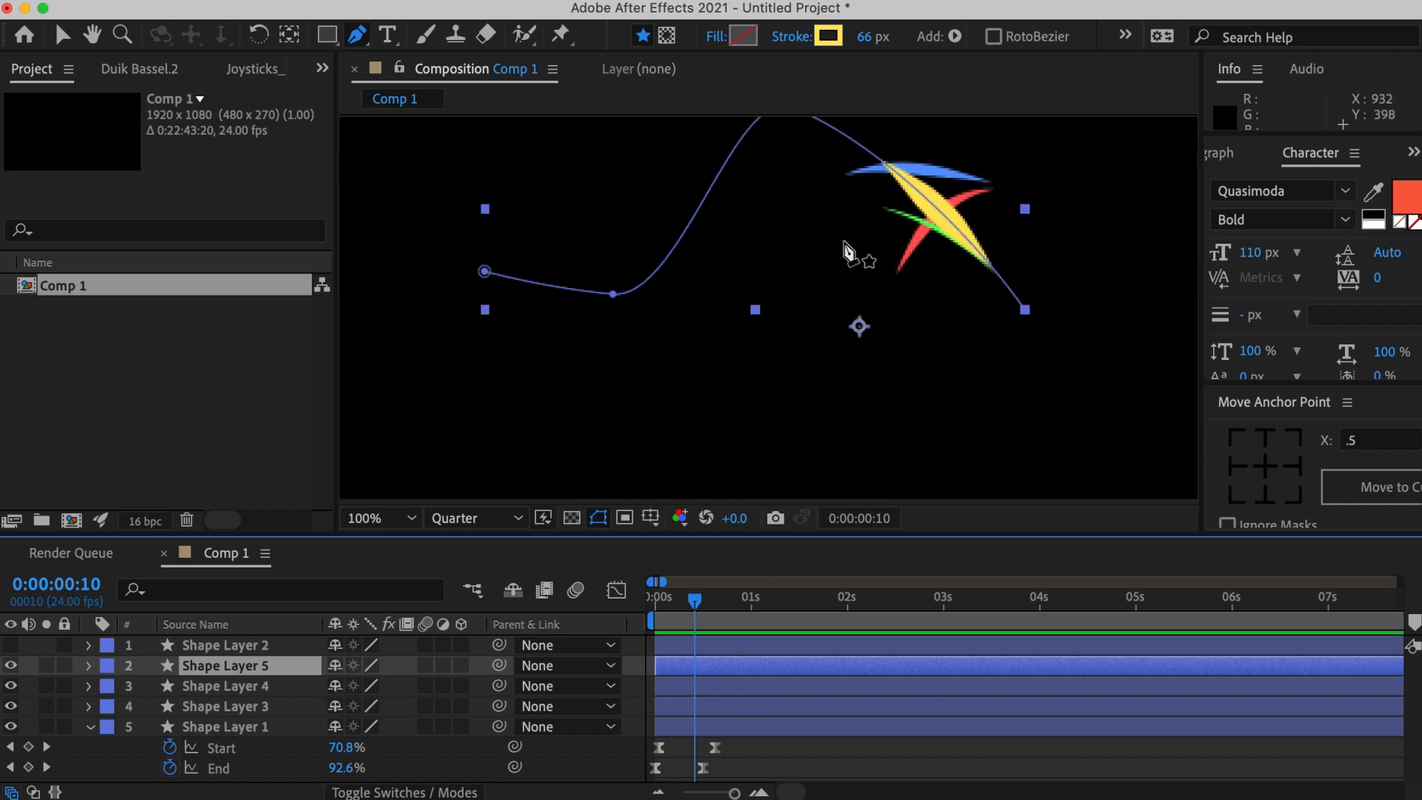
pyautogui.moveTo(776, 229); pyautogui.dragTo(717, 307)
pyautogui.press('v')
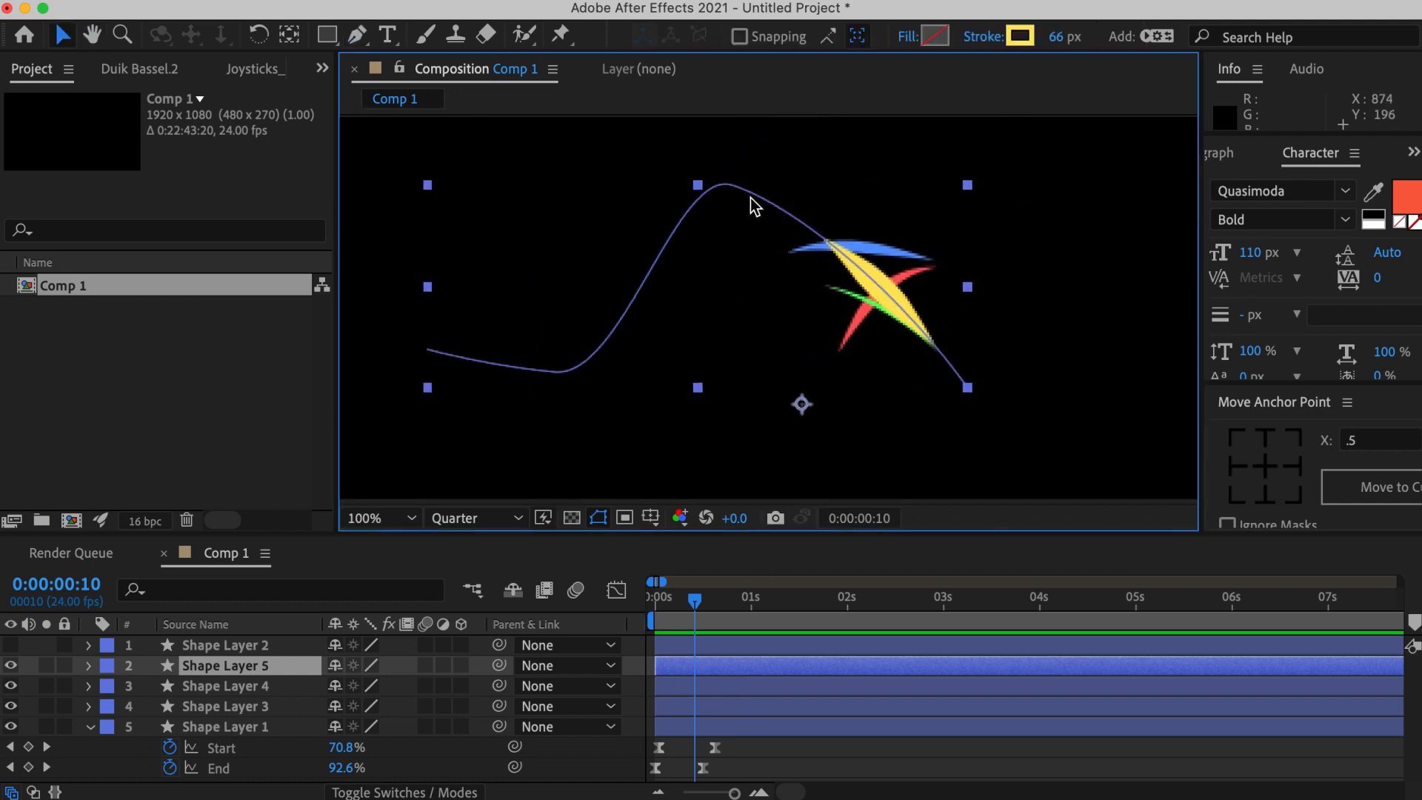
pyautogui.doubleClick(759, 196)
pyautogui.click(732, 185)
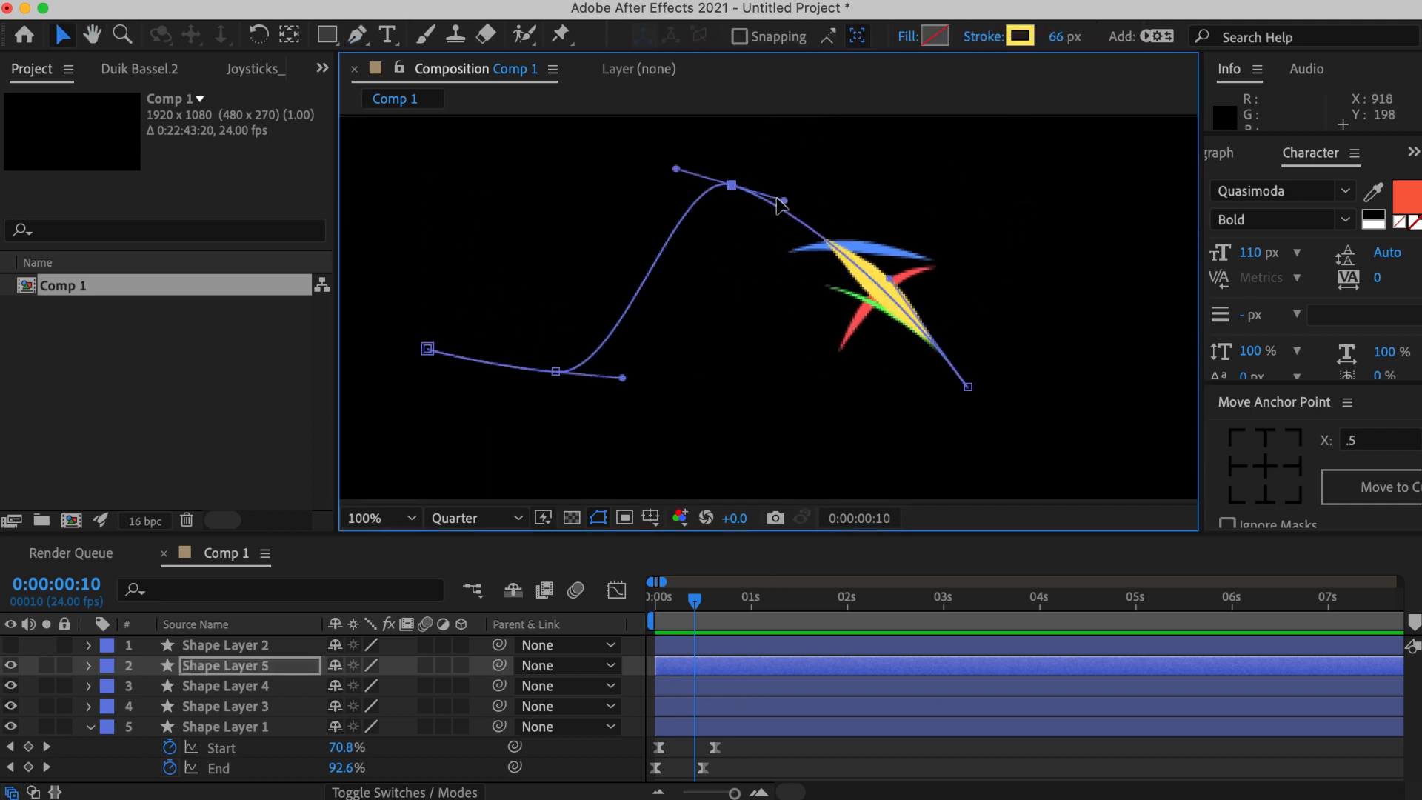
pyautogui.moveTo(779, 200); pyautogui.dragTo(895, 176)
pyautogui.moveTo(675, 191); pyautogui.dragTo(577, 204)
# Raise the start point of Shape Layer 5's path and pull its second point down into a deep trough with longer handles.
pyautogui.moveTo(428, 348); pyautogui.dragTo(411, 303)
pyautogui.moveTo(555, 371); pyautogui.dragTo(696, 449)
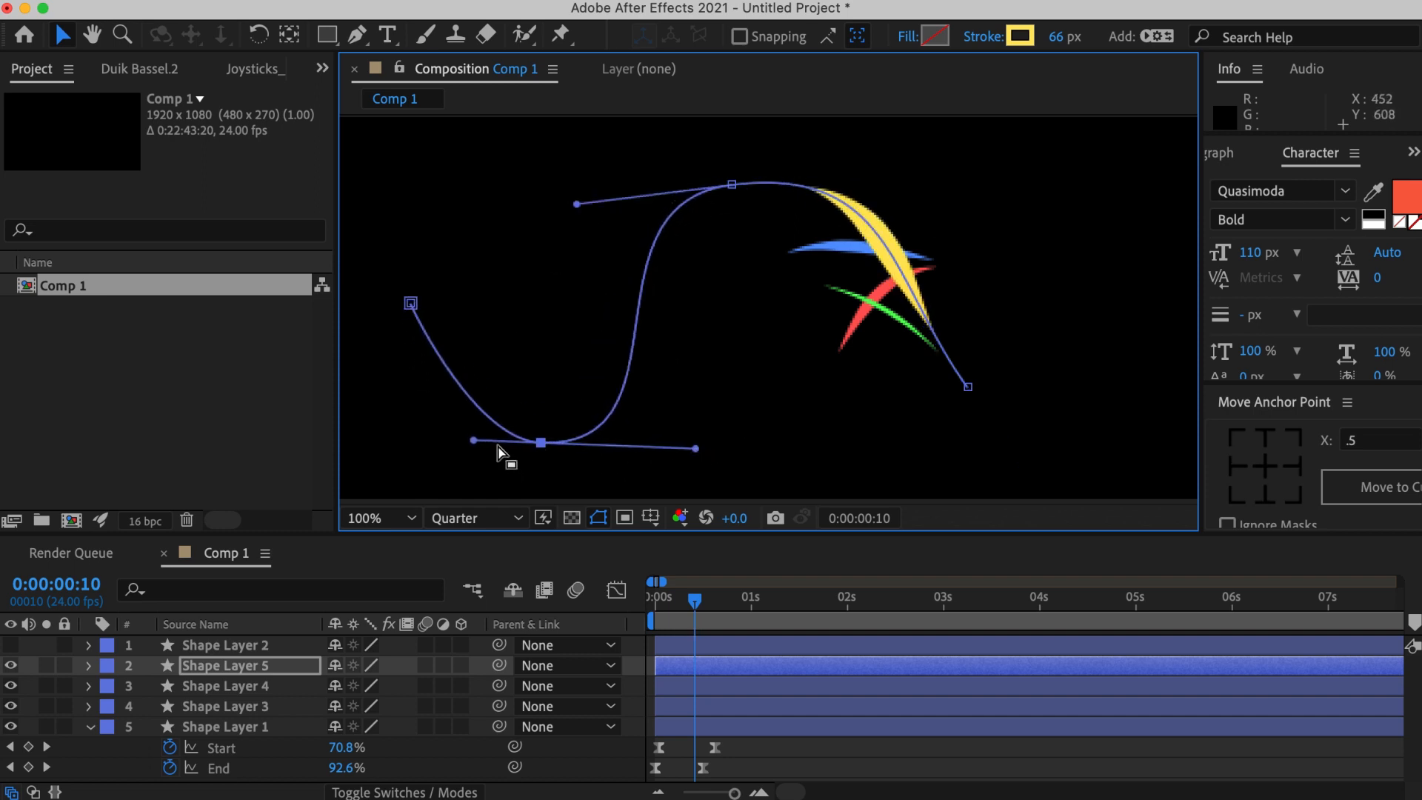
pyautogui.moveTo(473, 440); pyautogui.dragTo(405, 446)
# Round the final arc of Shape Layer 5's path by lowering its end point, swinging that handle outward and adjusting the crest point.
pyautogui.moveTo(967, 391); pyautogui.dragTo(958, 427)
pyautogui.moveTo(879, 308); pyautogui.dragTo(1001, 223)
pyautogui.moveTo(737, 185); pyautogui.dragTo(754, 176)
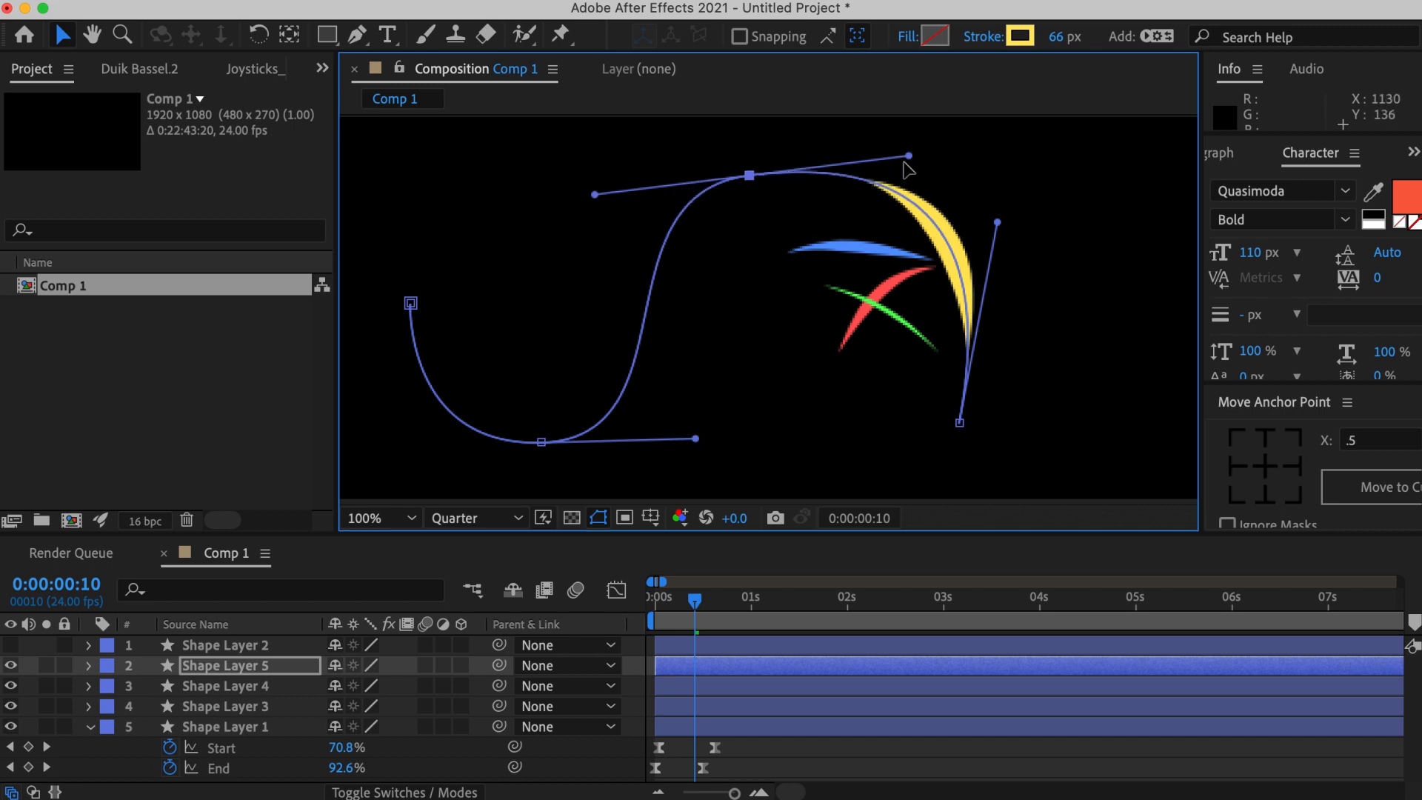
pyautogui.moveTo(901, 158); pyautogui.dragTo(856, 157)
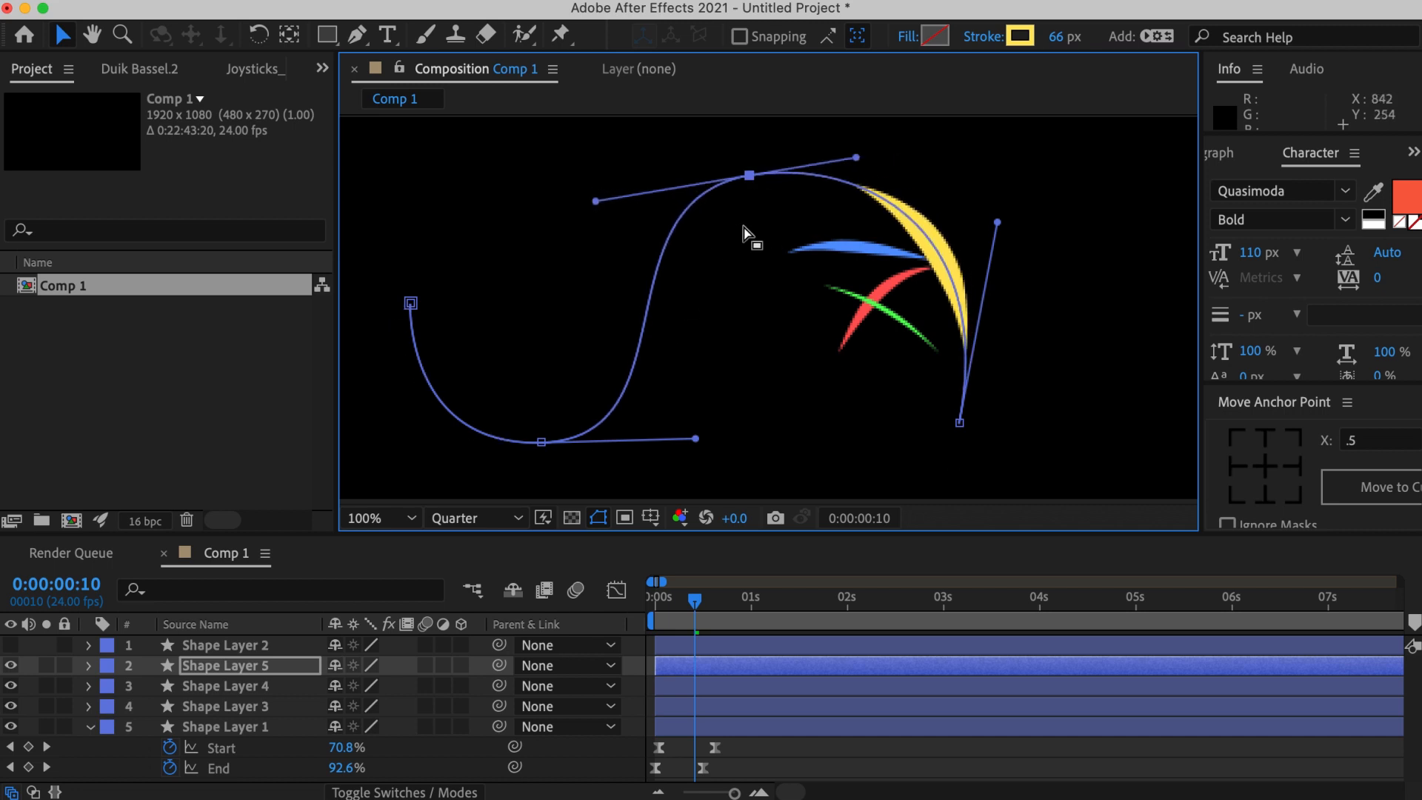
# Preview the reshaped yellow line with the other lines from the start and inspect its path at frame 4.
pyautogui.moveTo(693, 611); pyautogui.dragTo(643, 603)
pyautogui.press('space')
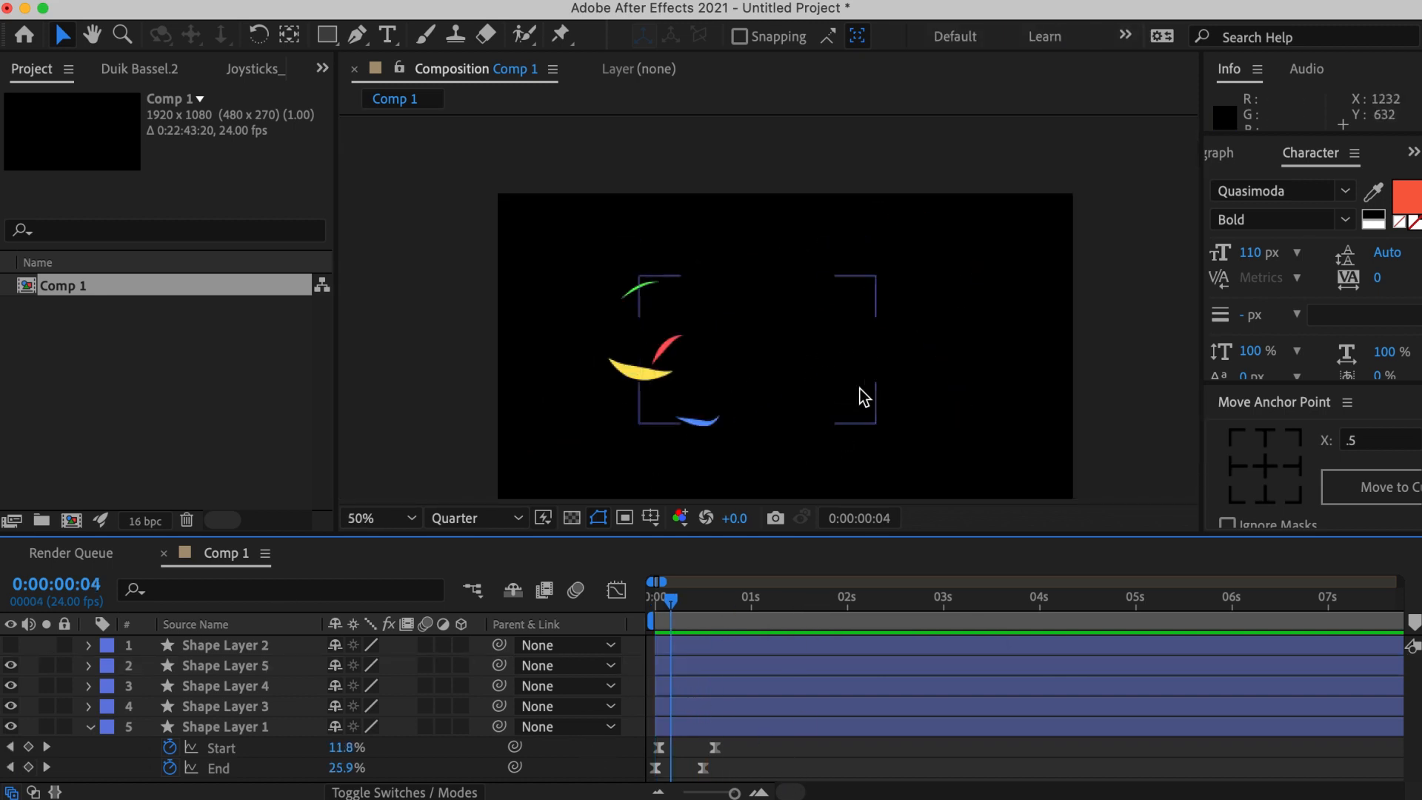
pyautogui.click(634, 367)
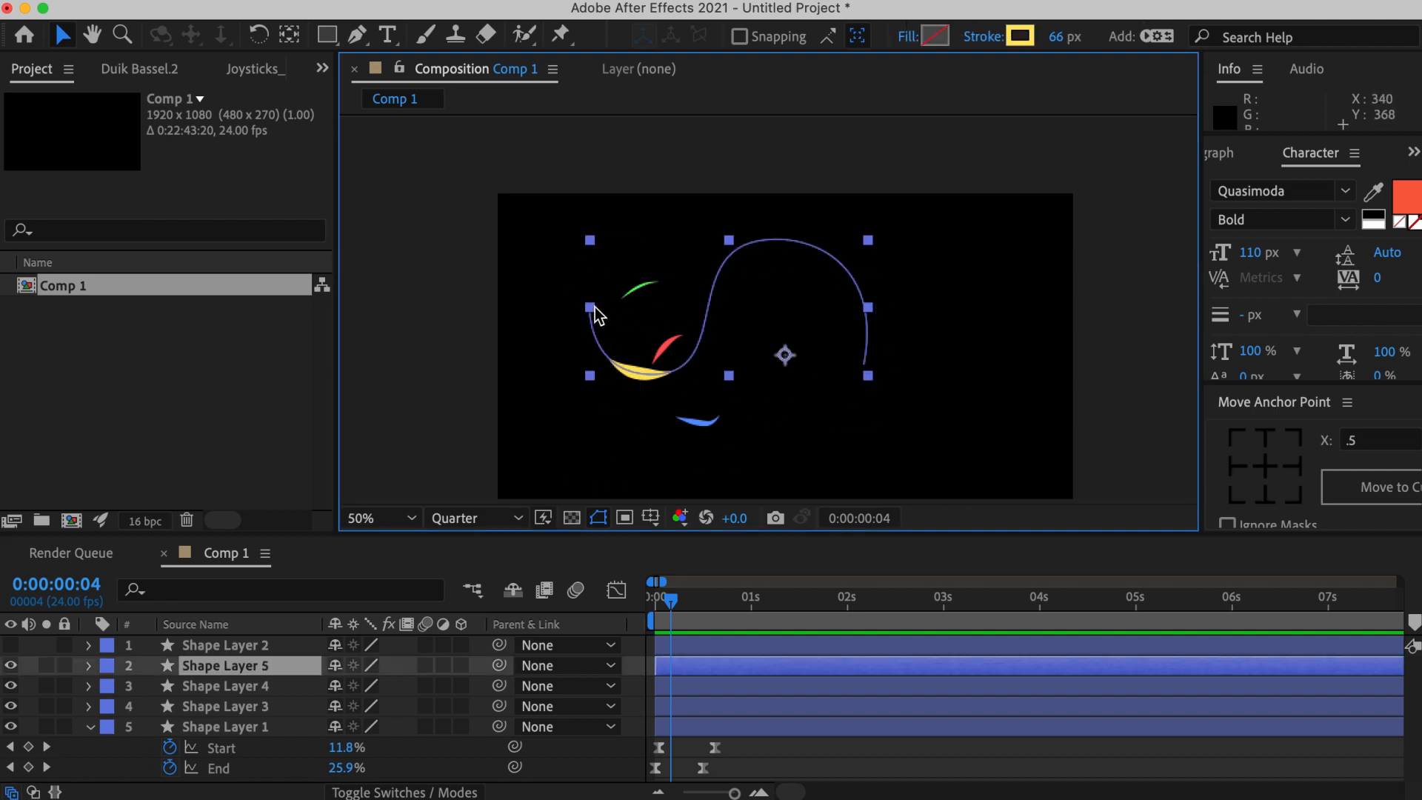
pyautogui.click(793, 752)
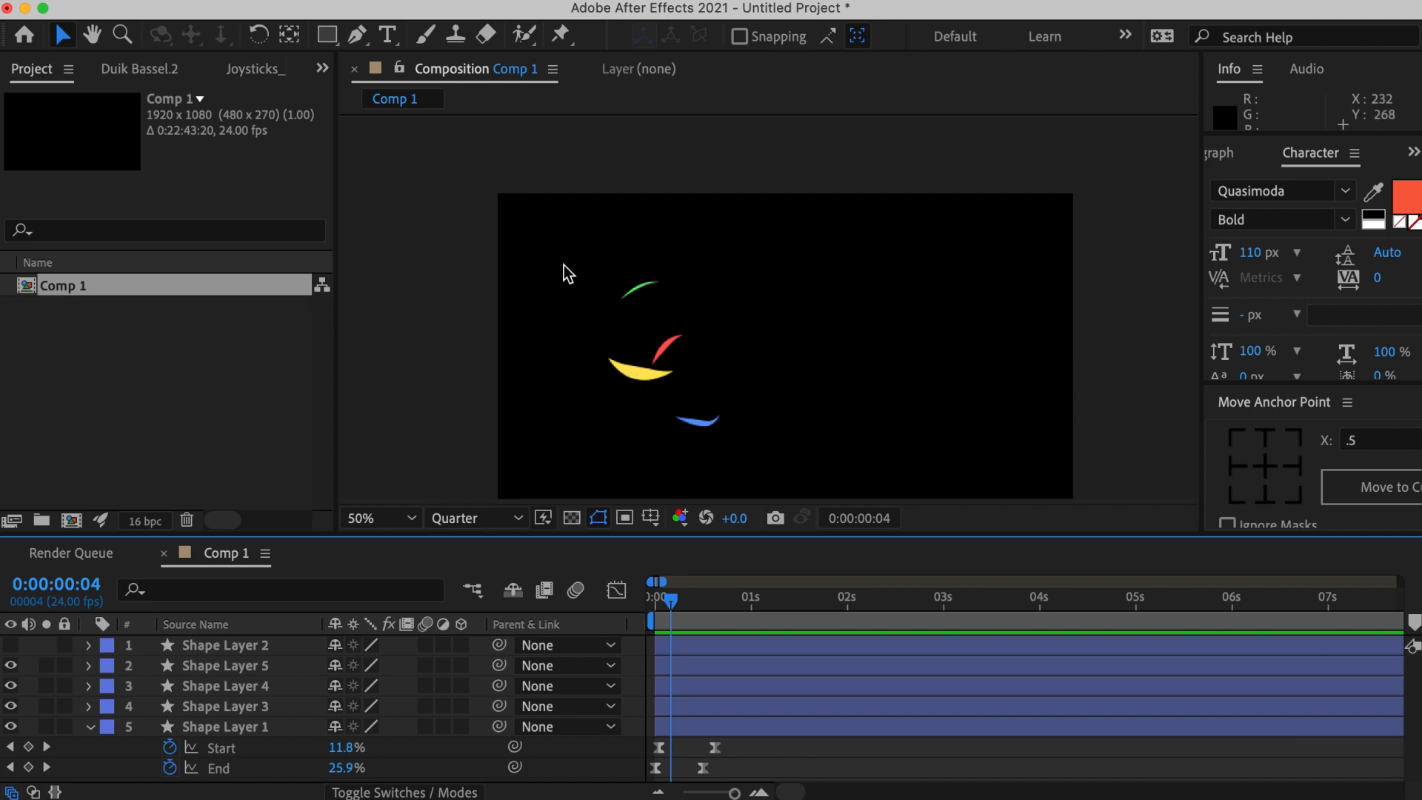
# Choose the Ellipse tool, then hide Shape Layers 5, 4, 3 and 1.
pyautogui.moveTo(329, 43); pyautogui.dragTo(412, 87)
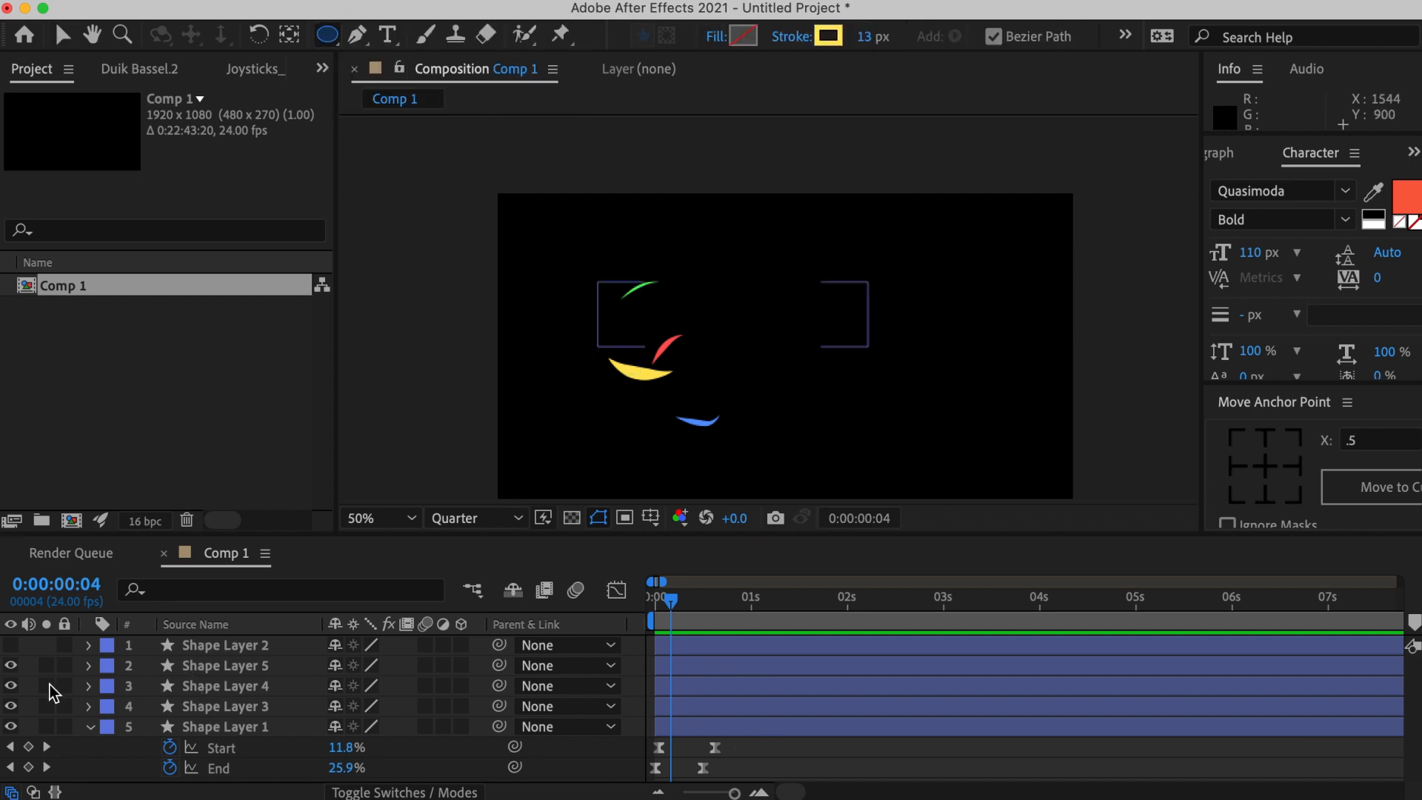
pyautogui.click(92, 727)
pyautogui.click(215, 665)
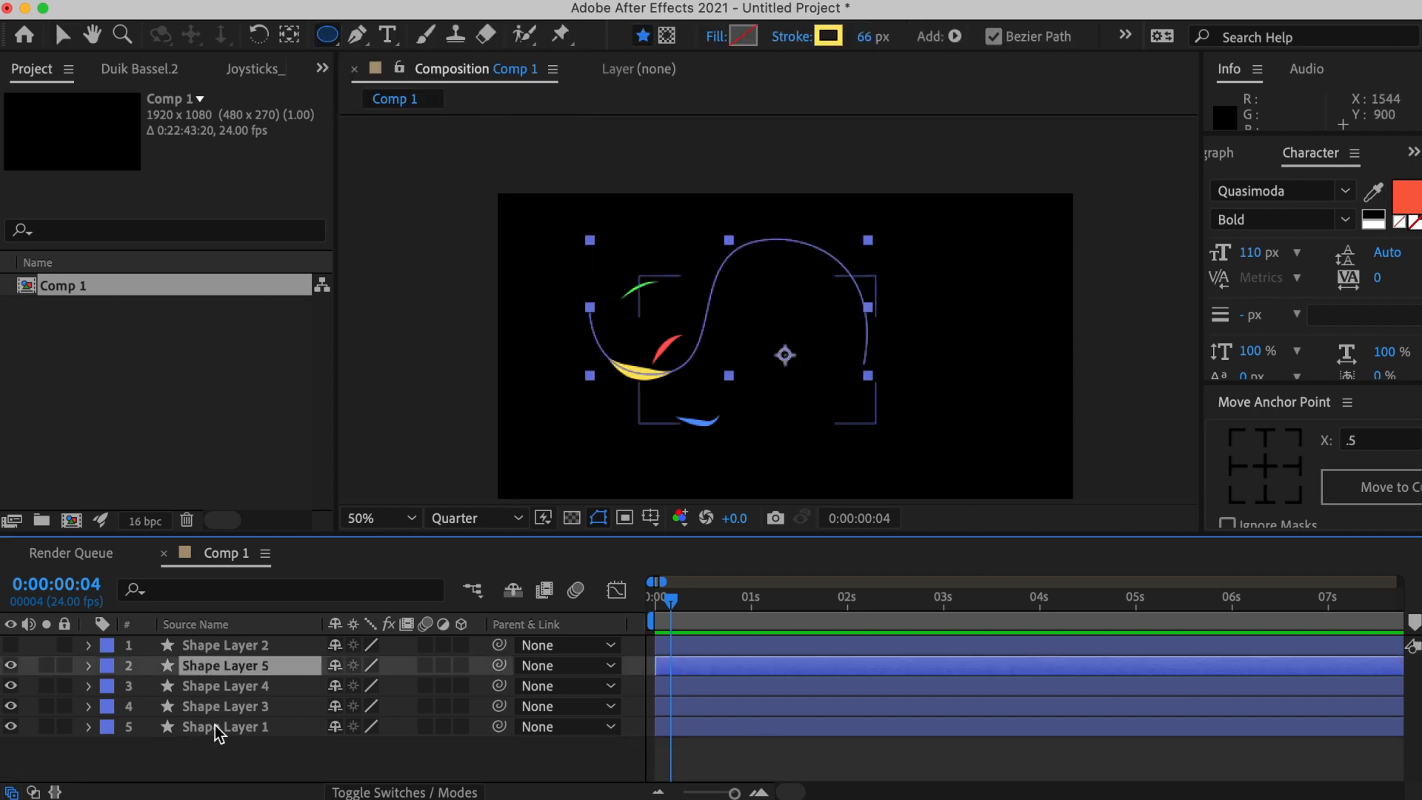
pyautogui.keyDown('shift'); pyautogui.click(224, 727); pyautogui.keyUp('shift')
pyautogui.moveTo(10, 665); pyautogui.dragTo(11, 726)
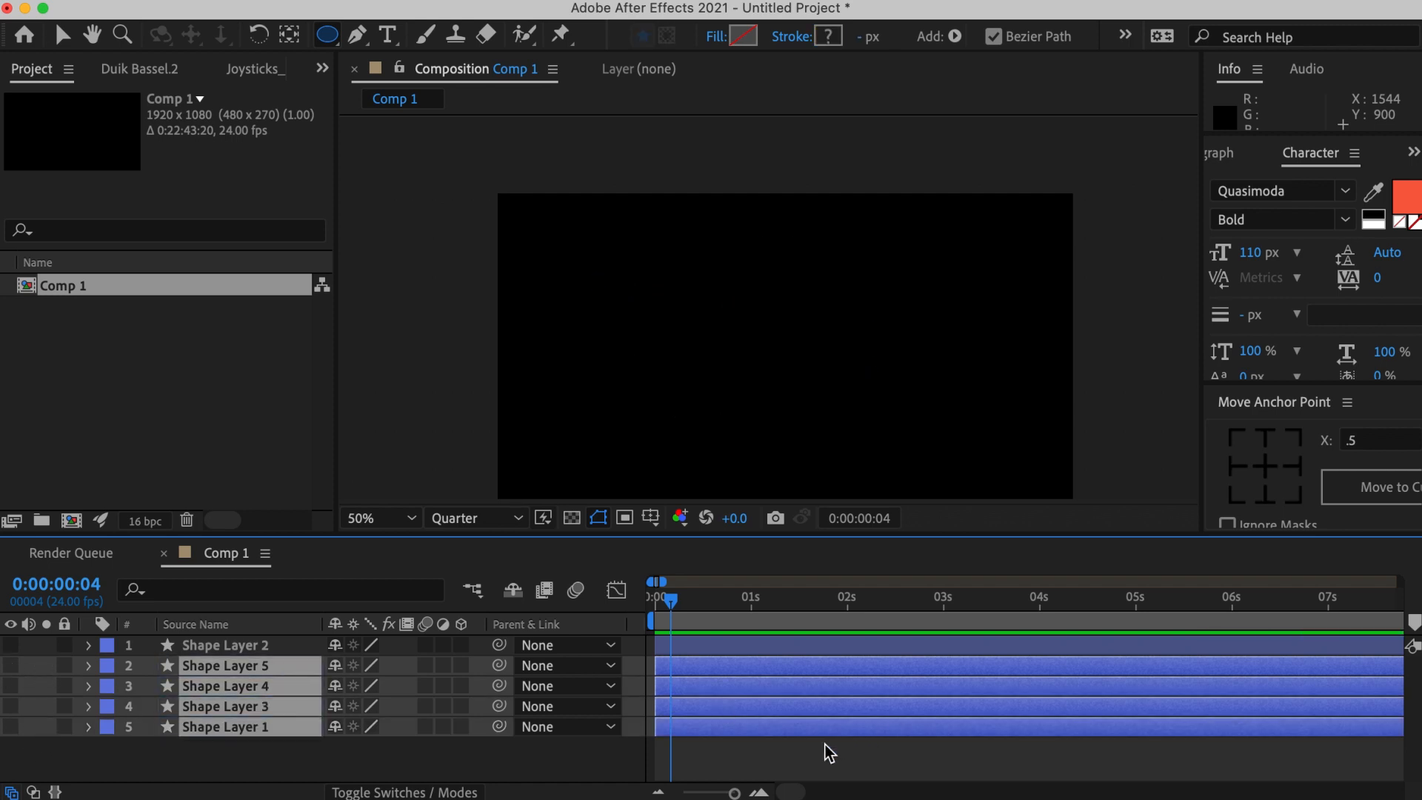
# Draw a yellow outlined circle left of the composition centre on a new shape layer and set its stroke width to 60 px.
pyautogui.click(825, 748)
pyautogui.moveTo(635, 273); pyautogui.dragTo(770, 405)
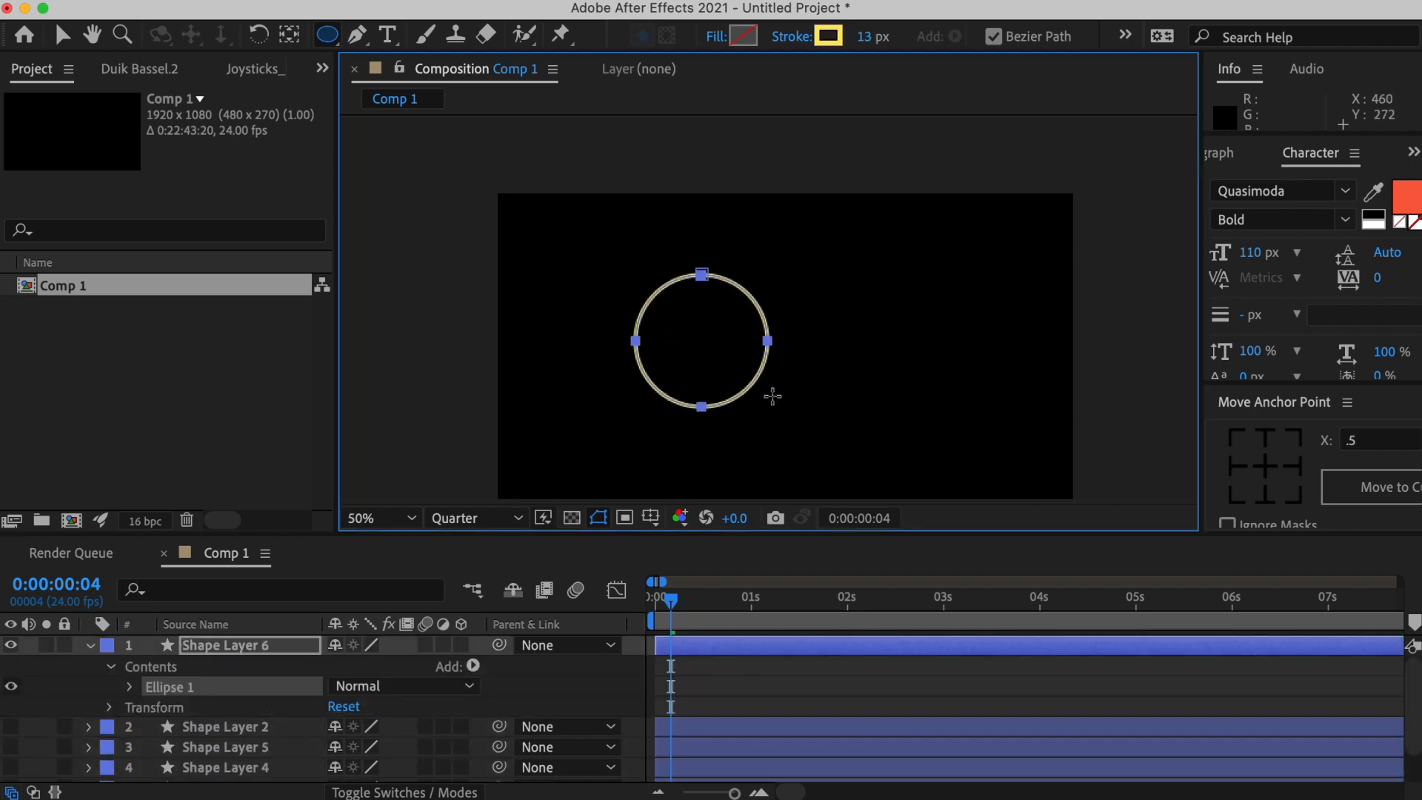
pyautogui.click(704, 700)
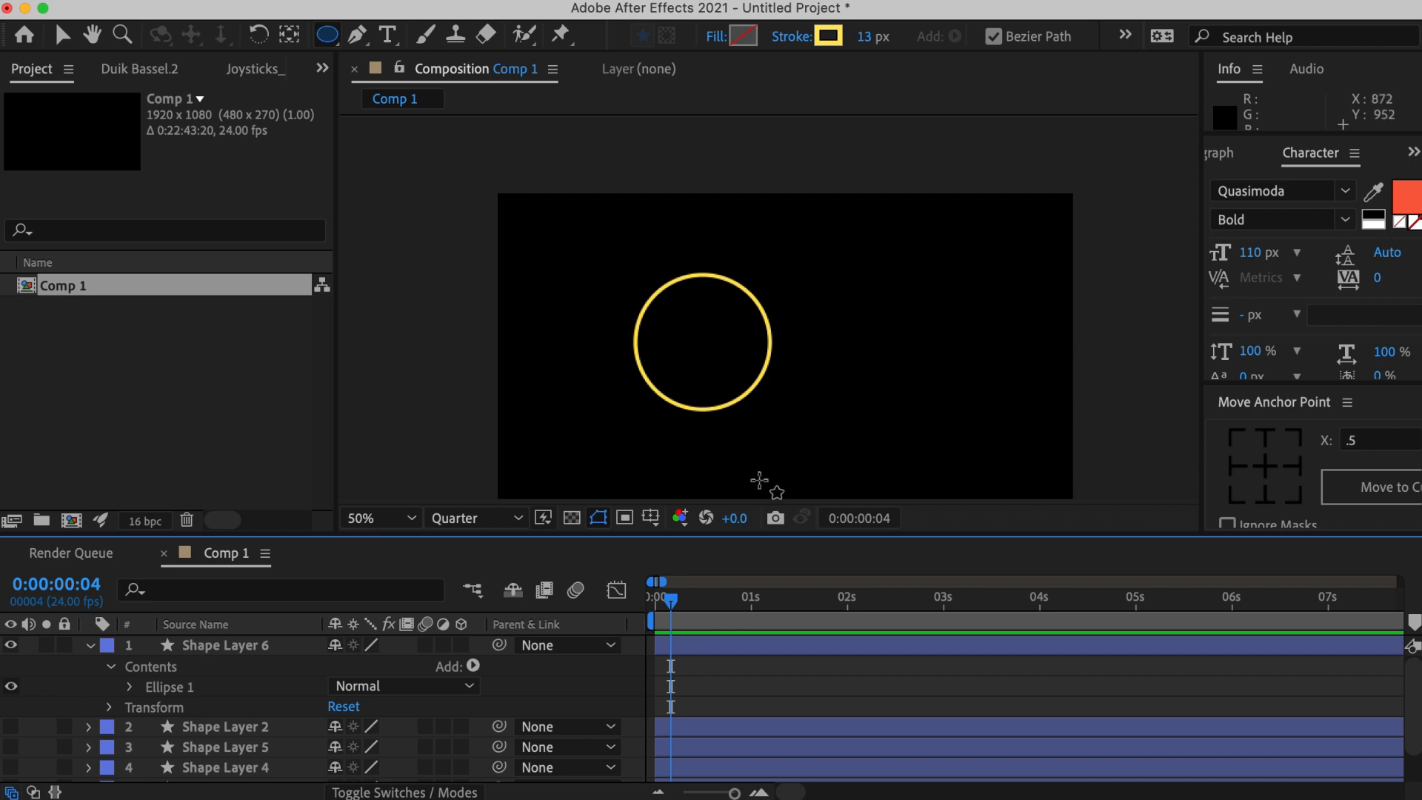
pyautogui.press('v')
pyautogui.click(712, 651)
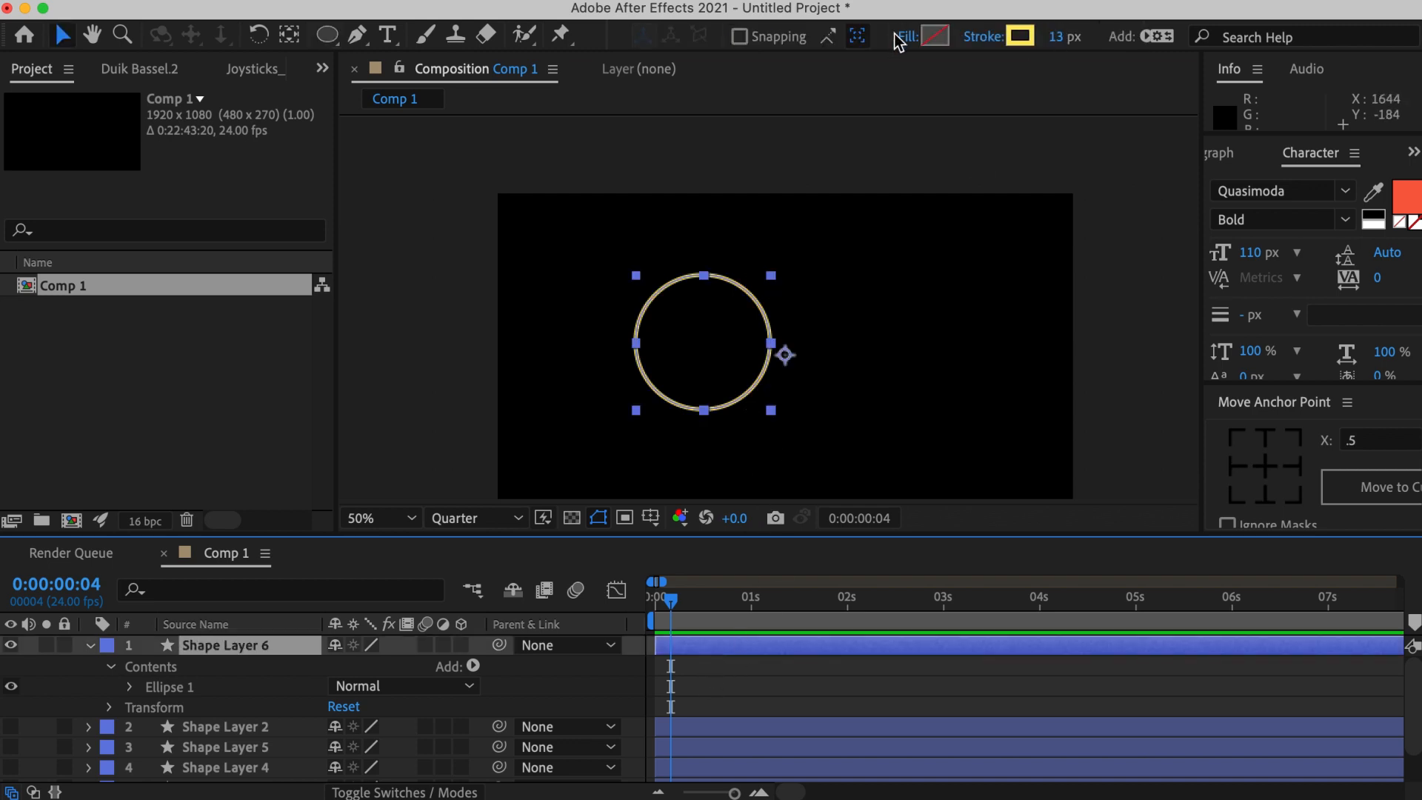
pyautogui.moveTo(1057, 39); pyautogui.dragTo(1114, 35)
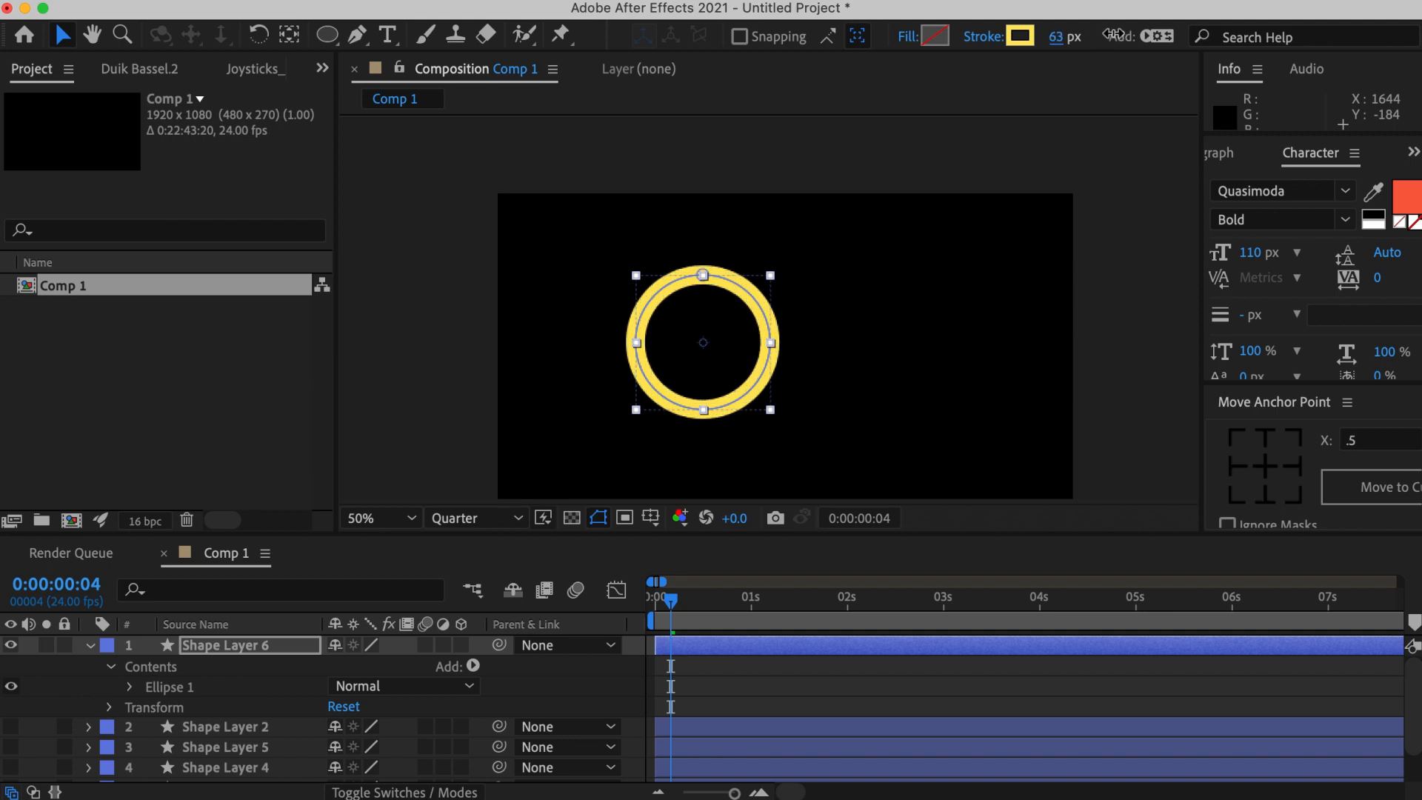
# Add Trim Paths to the circle layer and keyframe End at 0% at frame 0.
pyautogui.click(844, 678)
pyautogui.press('Home')
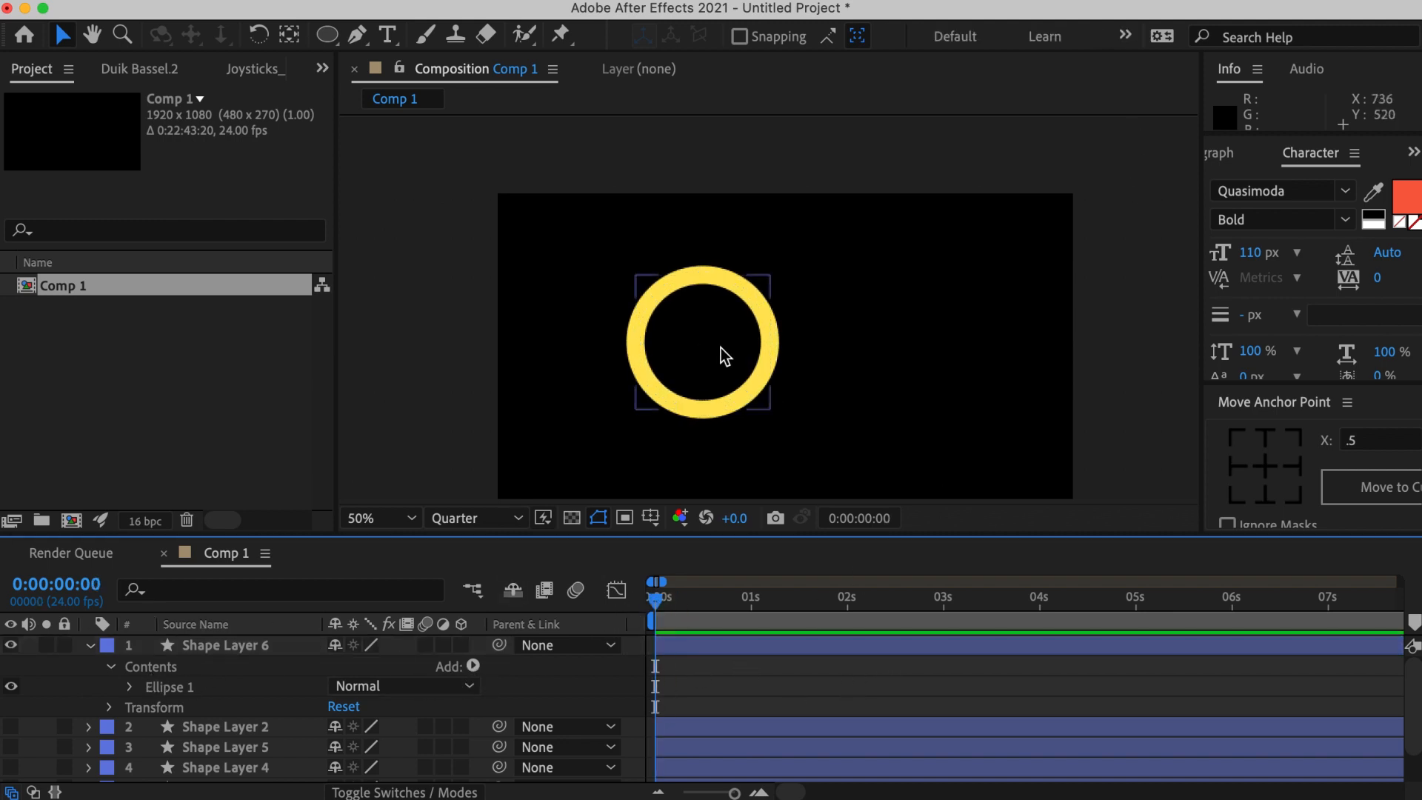
pyautogui.click(474, 665)
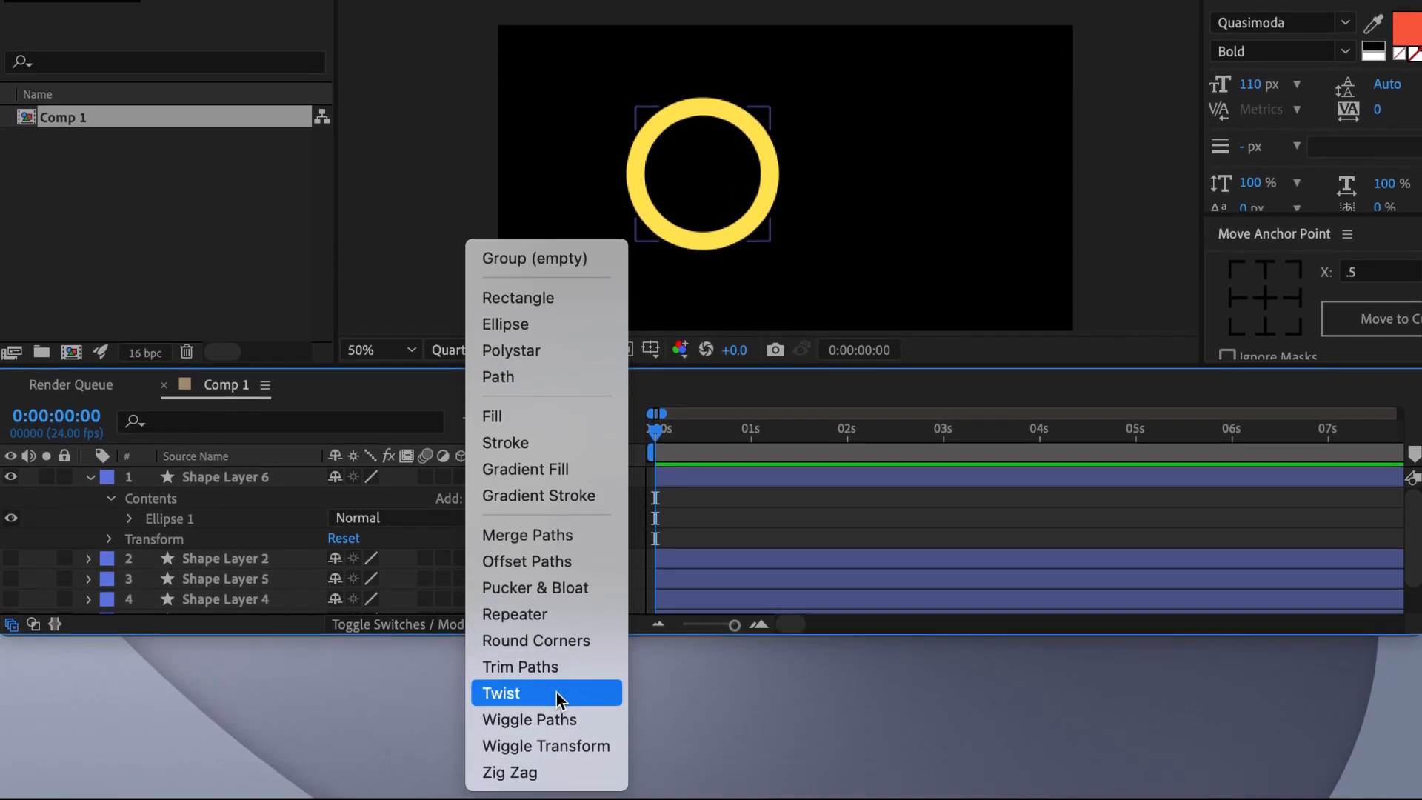
pyautogui.click(556, 666)
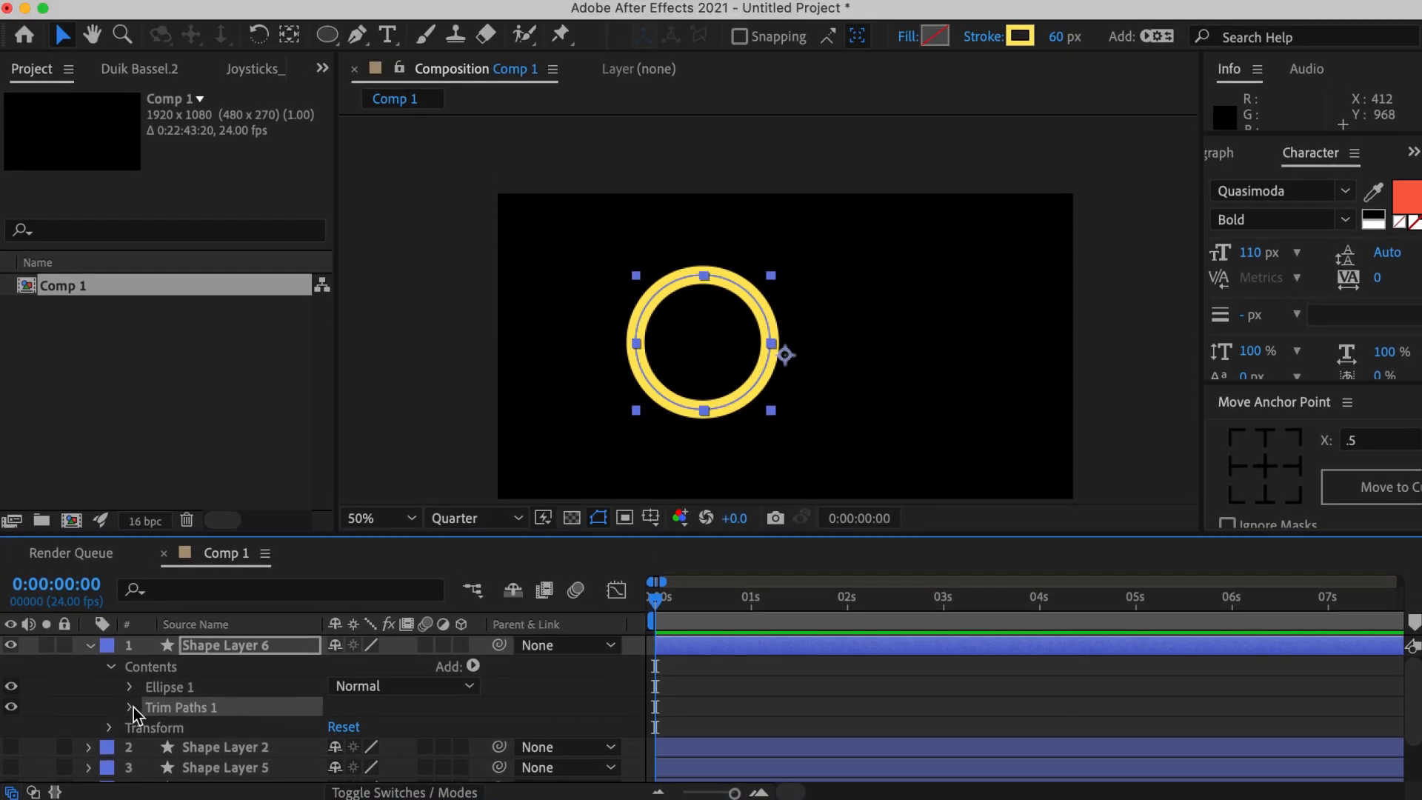
pyautogui.click(131, 538)
pyautogui.moveTo(348, 736); pyautogui.dragTo(274, 737)
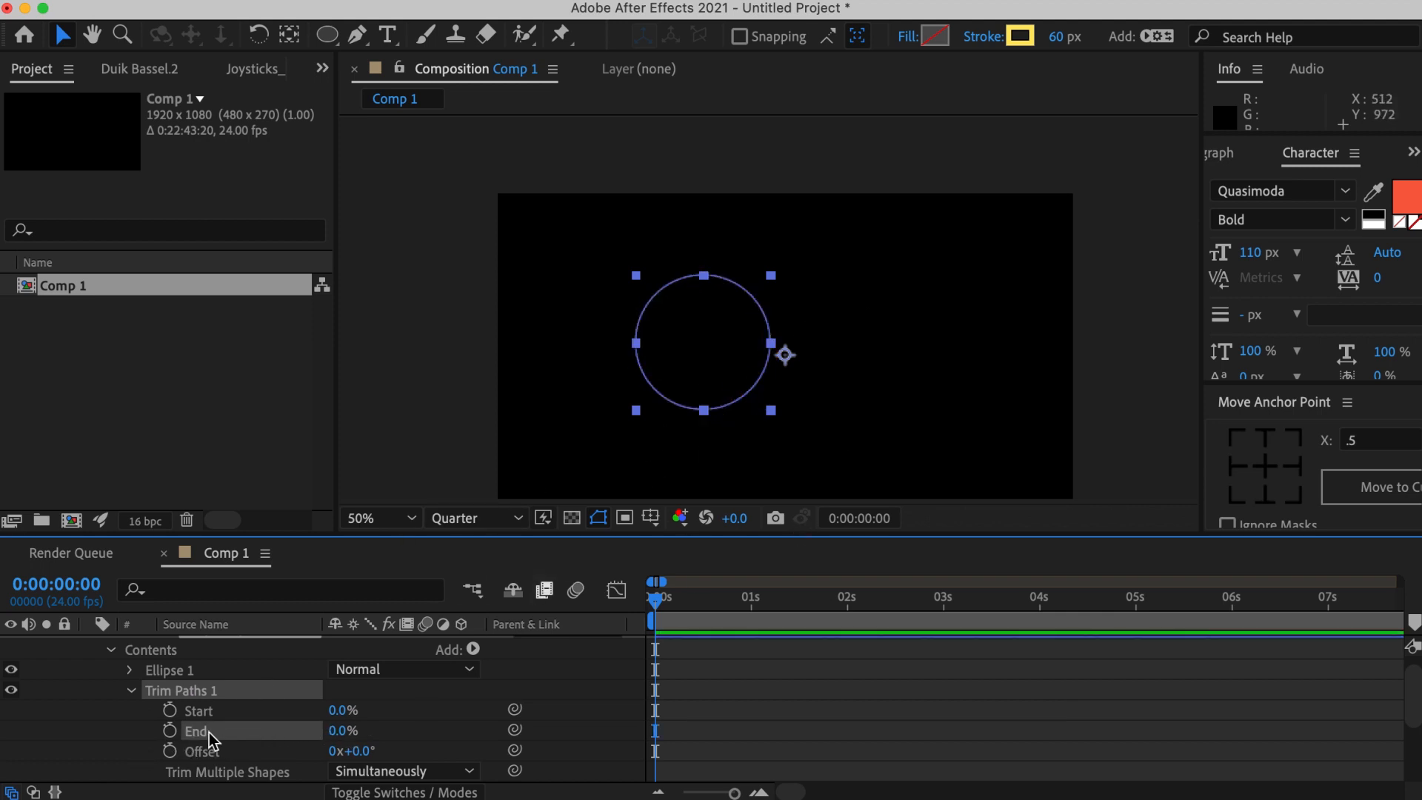
pyautogui.click(170, 731)
# Keyframe the circle's Trim Paths End at 100% at frame 4.
pyautogui.click(759, 792)
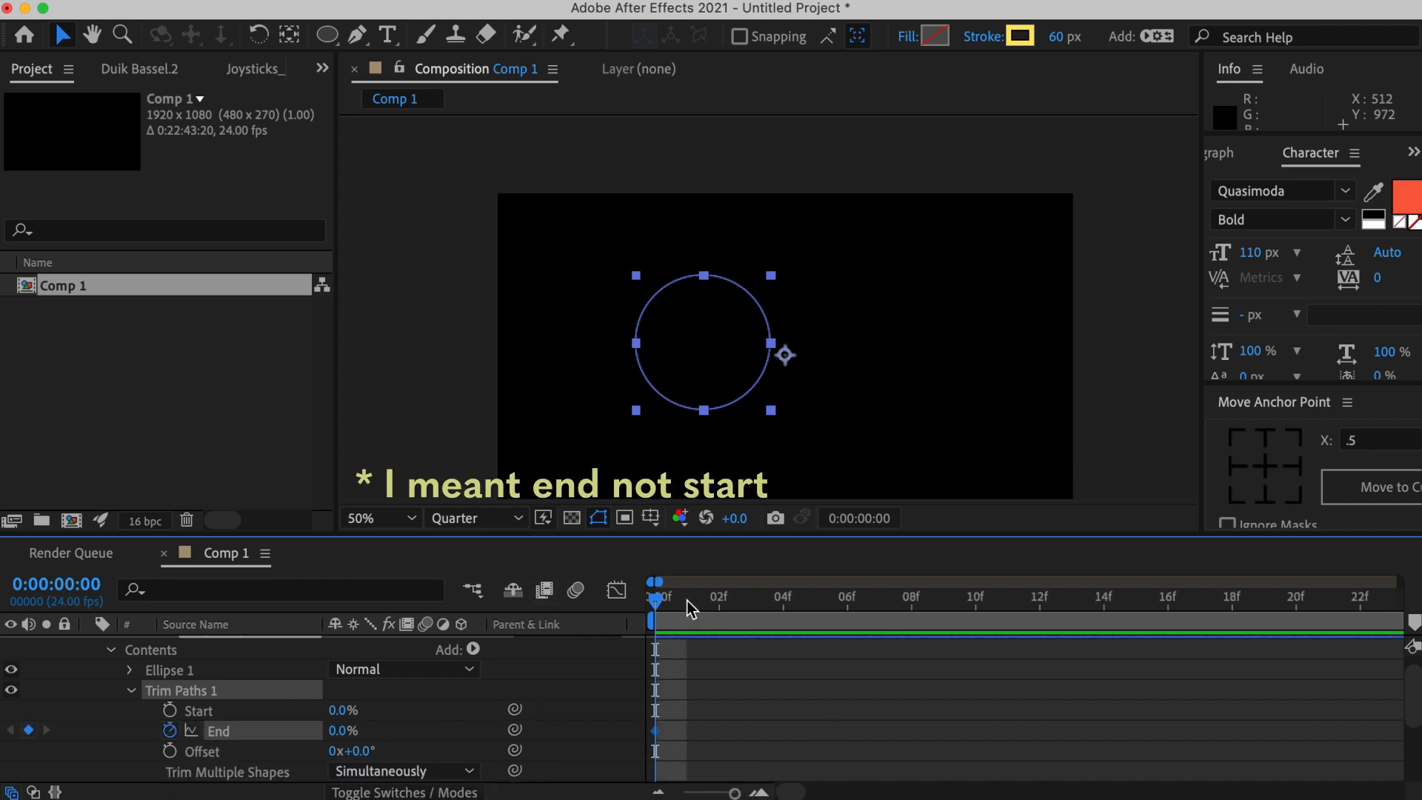
pyautogui.press('pagedown')
pyautogui.moveTo(343, 731); pyautogui.dragTo(849, 649)
pyautogui.click(852, 657)
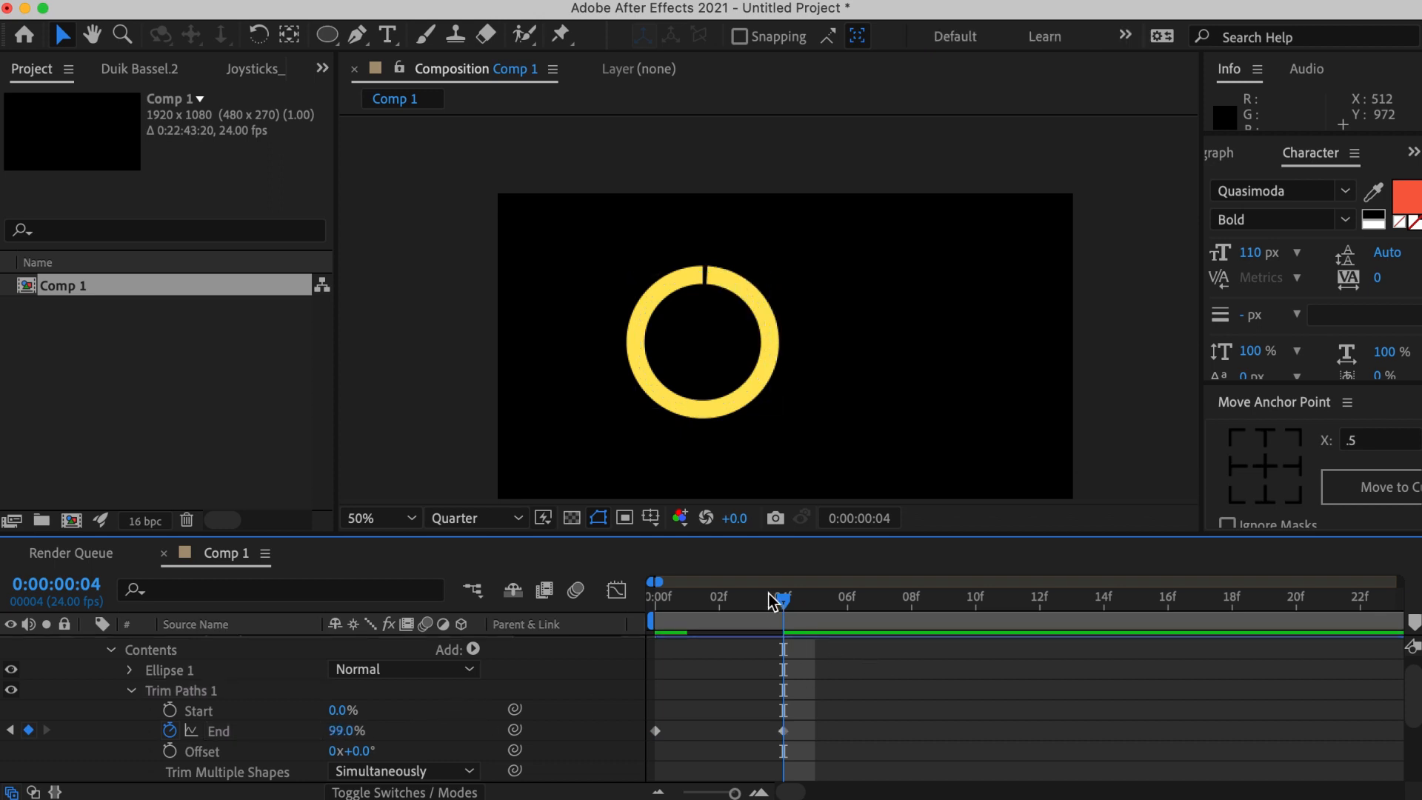
pyautogui.moveTo(363, 731); pyautogui.dragTo(374, 731)
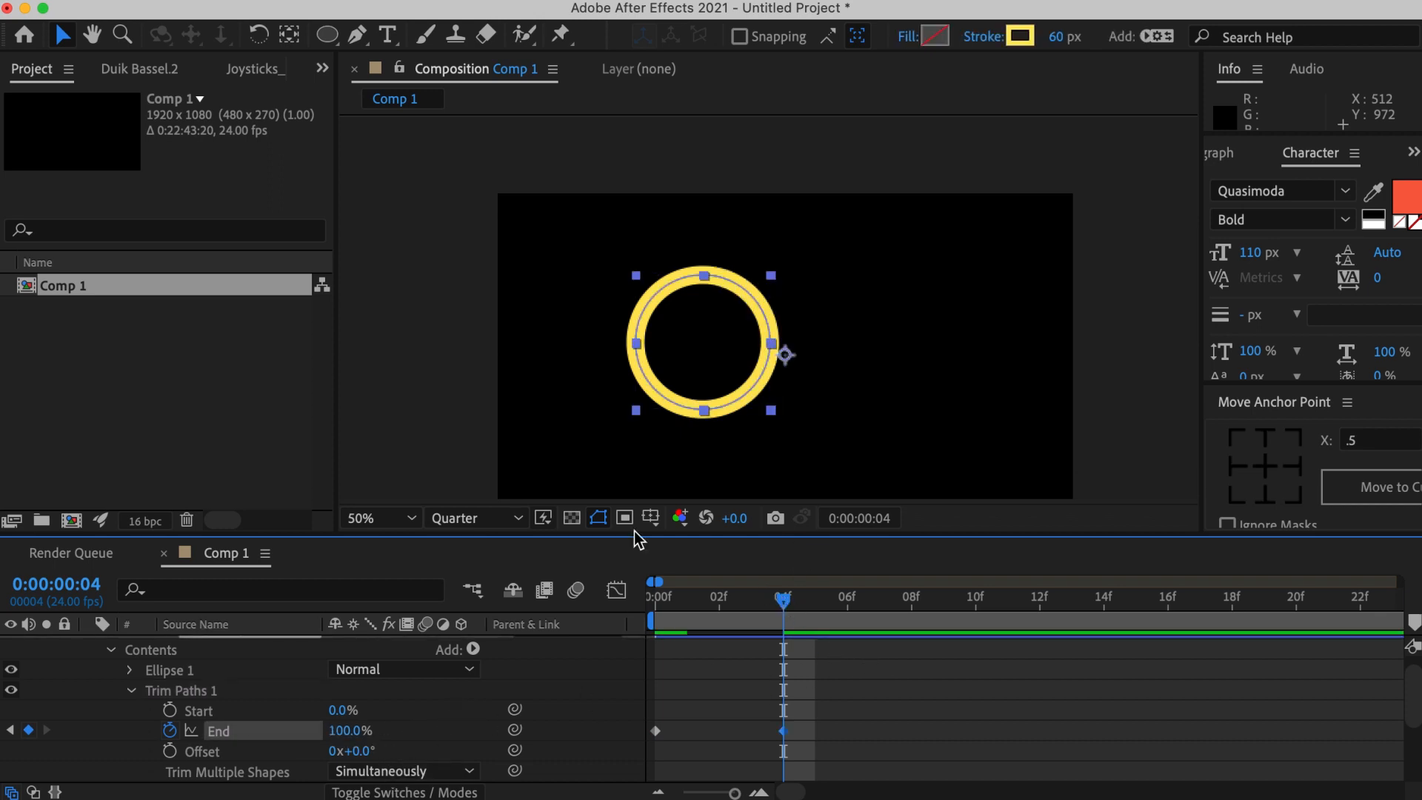
# Keyframe the circle's Trim Paths Start at 0% at frame 4 and at 100% at frame 9.
pyautogui.click(170, 710)
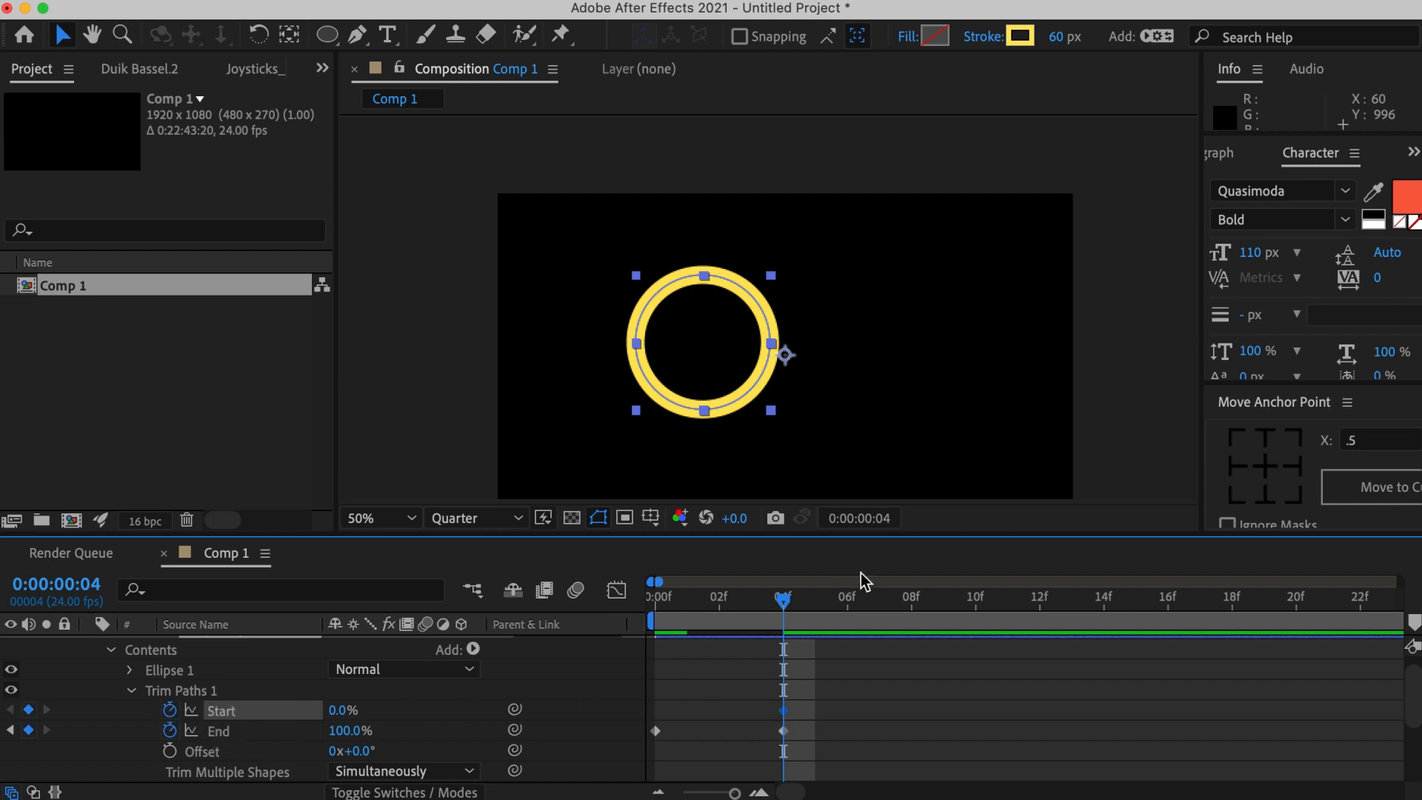
pyautogui.moveTo(882, 598); pyautogui.dragTo(944, 600)
pyautogui.moveTo(338, 709); pyautogui.dragTo(499, 700)
pyautogui.click(1062, 716)
# Apply Easy Ease to all Start and End keyframes of the circle and preview the animation from frame 0.
pyautogui.moveTo(1001, 689); pyautogui.dragTo(622, 757)
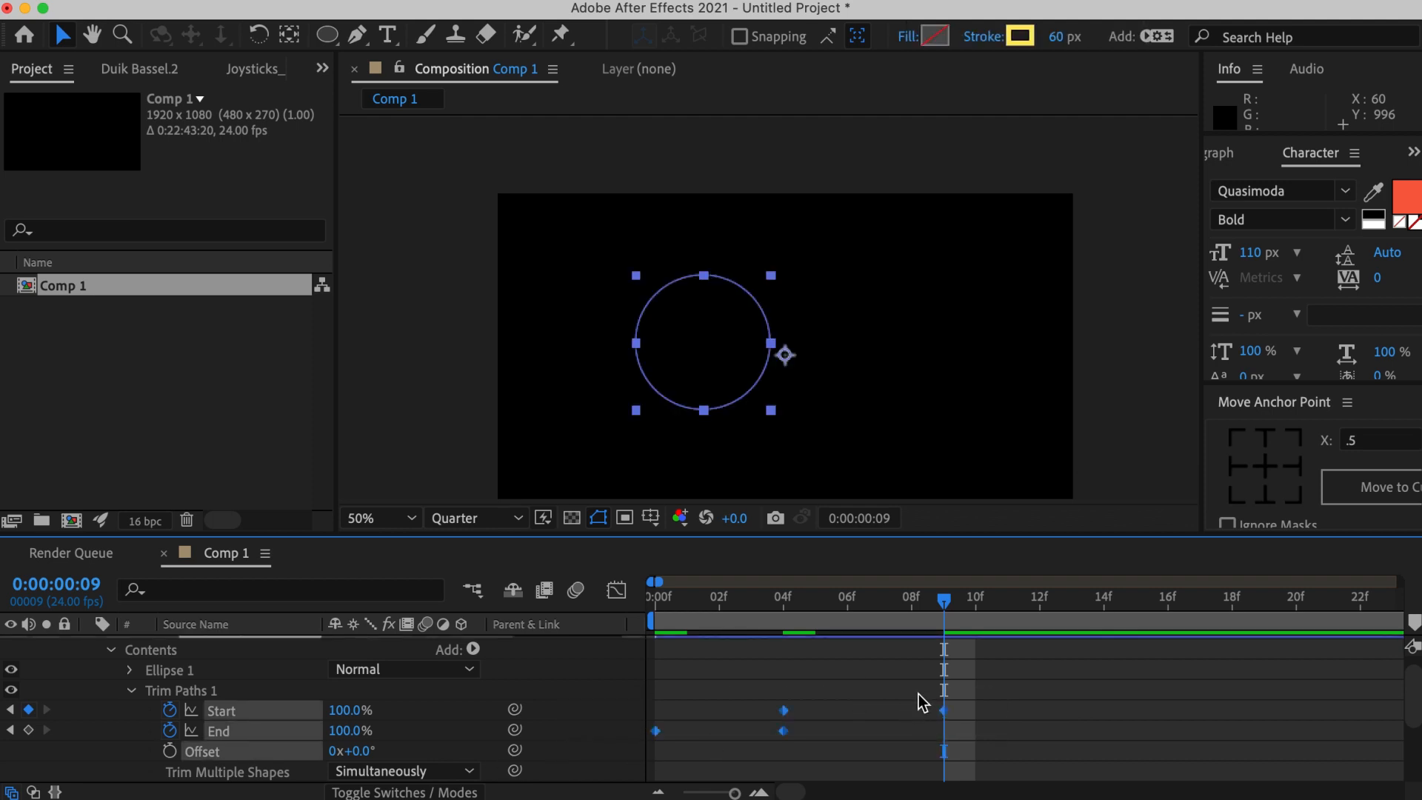
pyautogui.press('F9')
pyautogui.click(1007, 685)
pyautogui.moveTo(844, 605); pyautogui.dragTo(654, 606)
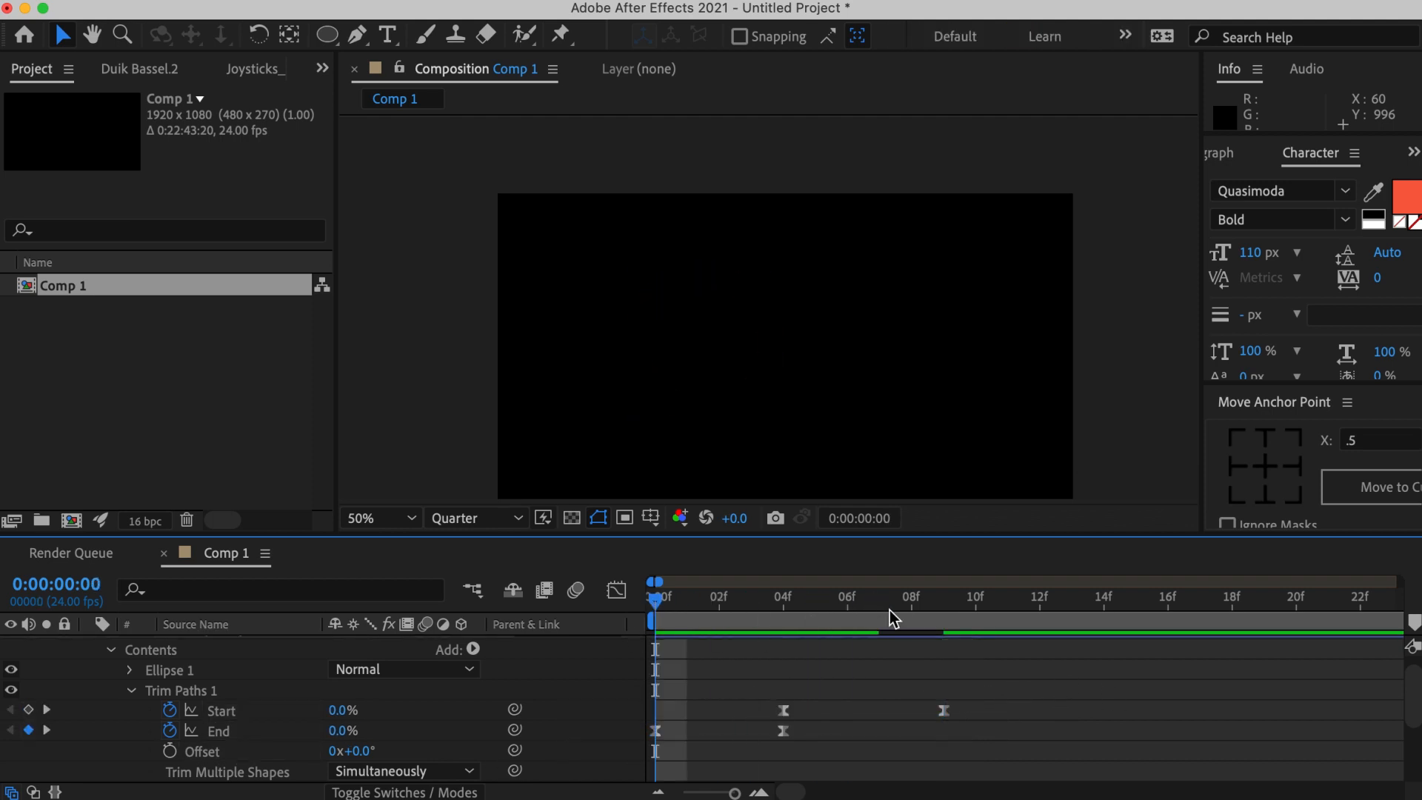
pyautogui.press('space')
pyautogui.click(814, 615)
# Retime the trim keyframes so End finishes at frame 8 and Start runs from frame 8 to 16, and preview the slower circle.
pyautogui.moveTo(761, 677); pyautogui.dragTo(997, 764)
pyautogui.moveTo(942, 711); pyautogui.dragTo(1174, 715)
pyautogui.click(1124, 690)
pyautogui.click(1073, 710)
pyautogui.click(1036, 689)
pyautogui.moveTo(771, 597); pyautogui.dragTo(633, 607)
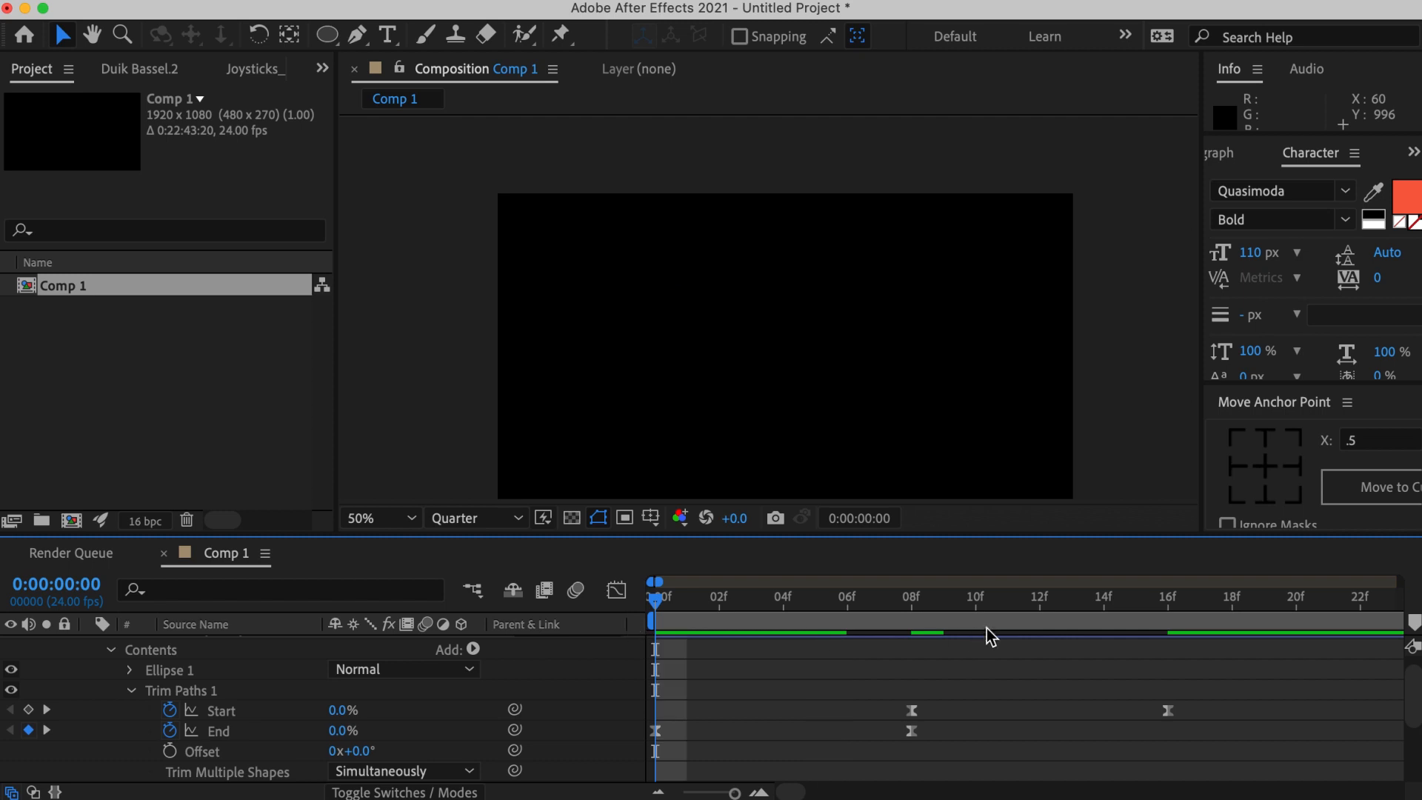
pyautogui.press('space')
pyautogui.click(763, 604)
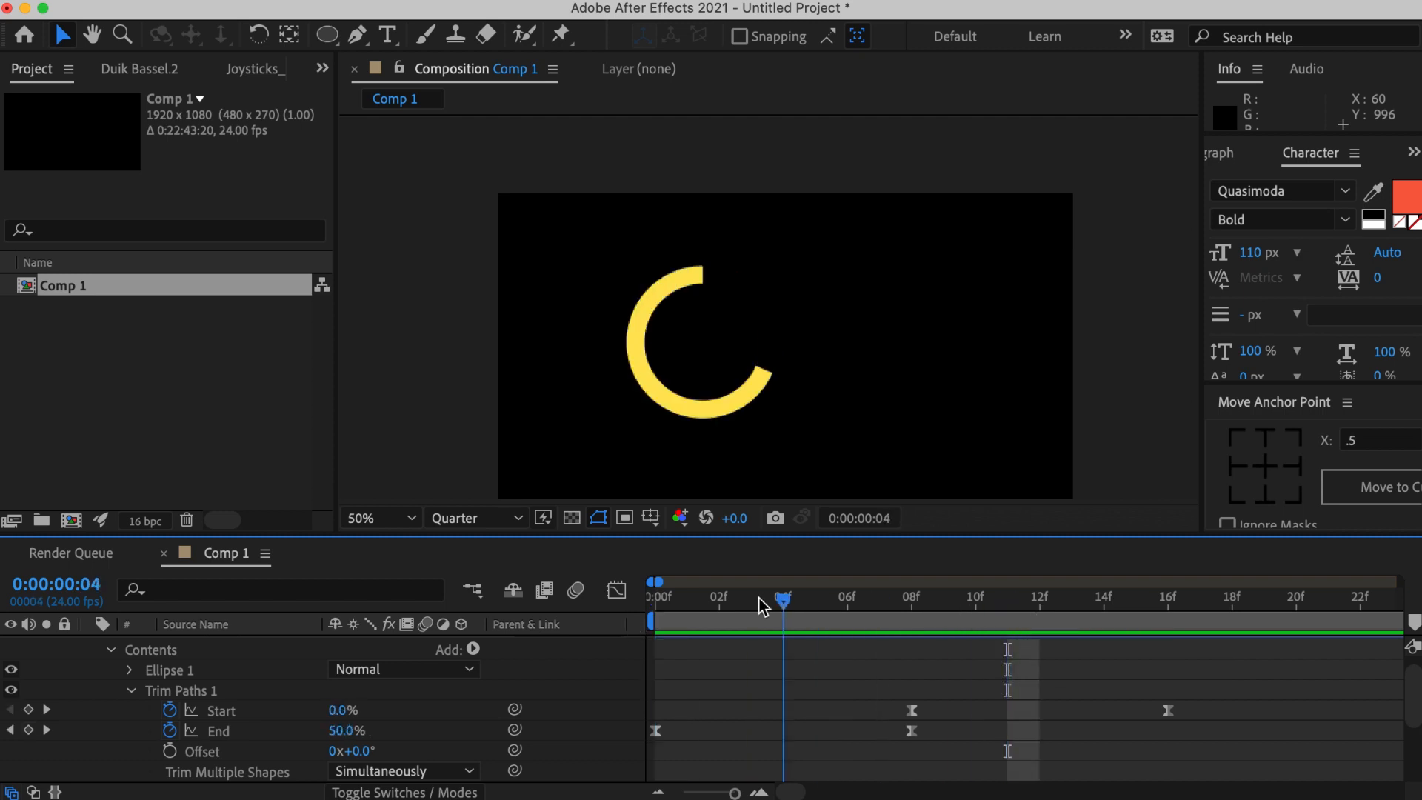
pyautogui.press('Home')
pyautogui.press('space')
pyautogui.press('space')
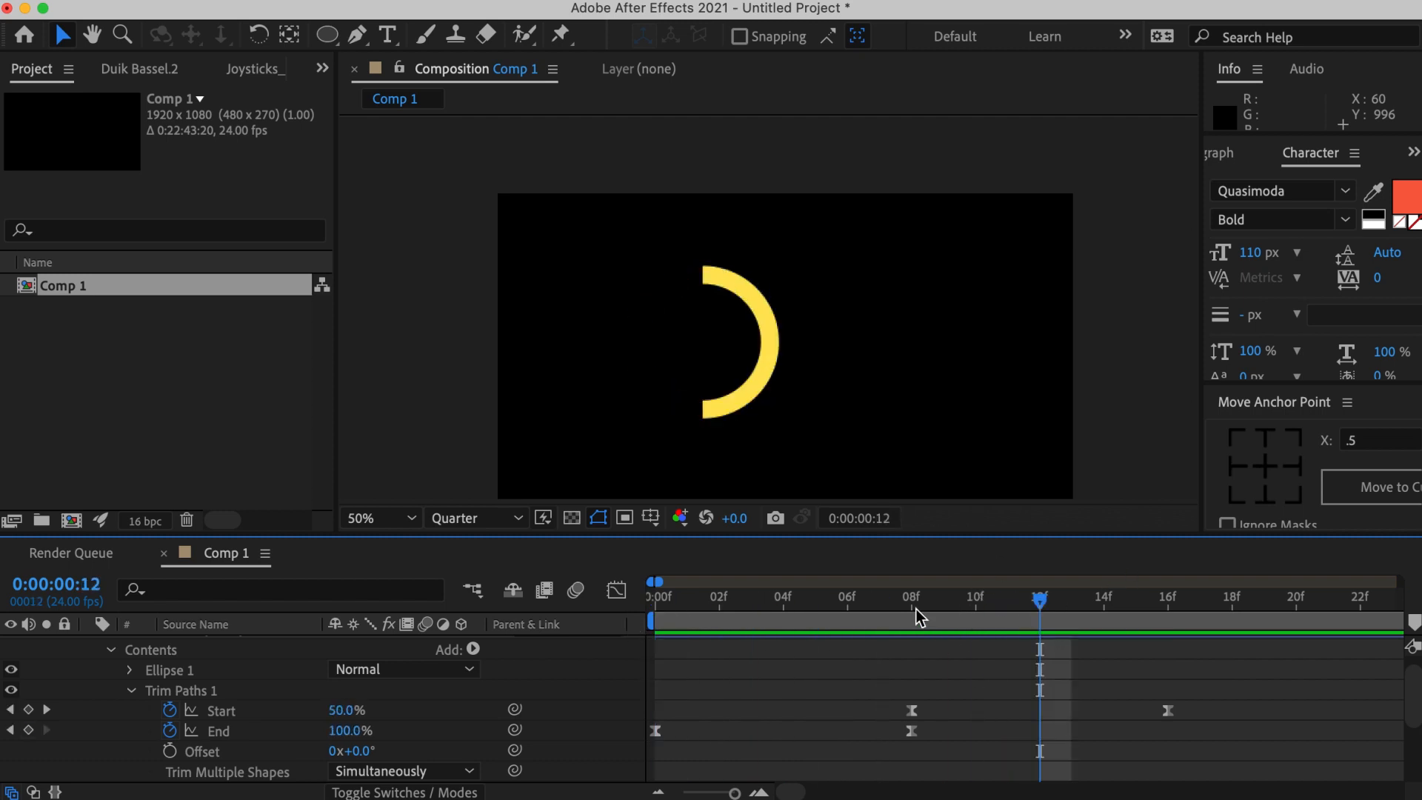
# Move the circle's two Start keyframes earlier, to frames 4 and 12, so they overlap the End animation.
pyautogui.moveTo(916, 610); pyautogui.dragTo(880, 611)
pyautogui.moveTo(887, 685); pyautogui.dragTo(1179, 729)
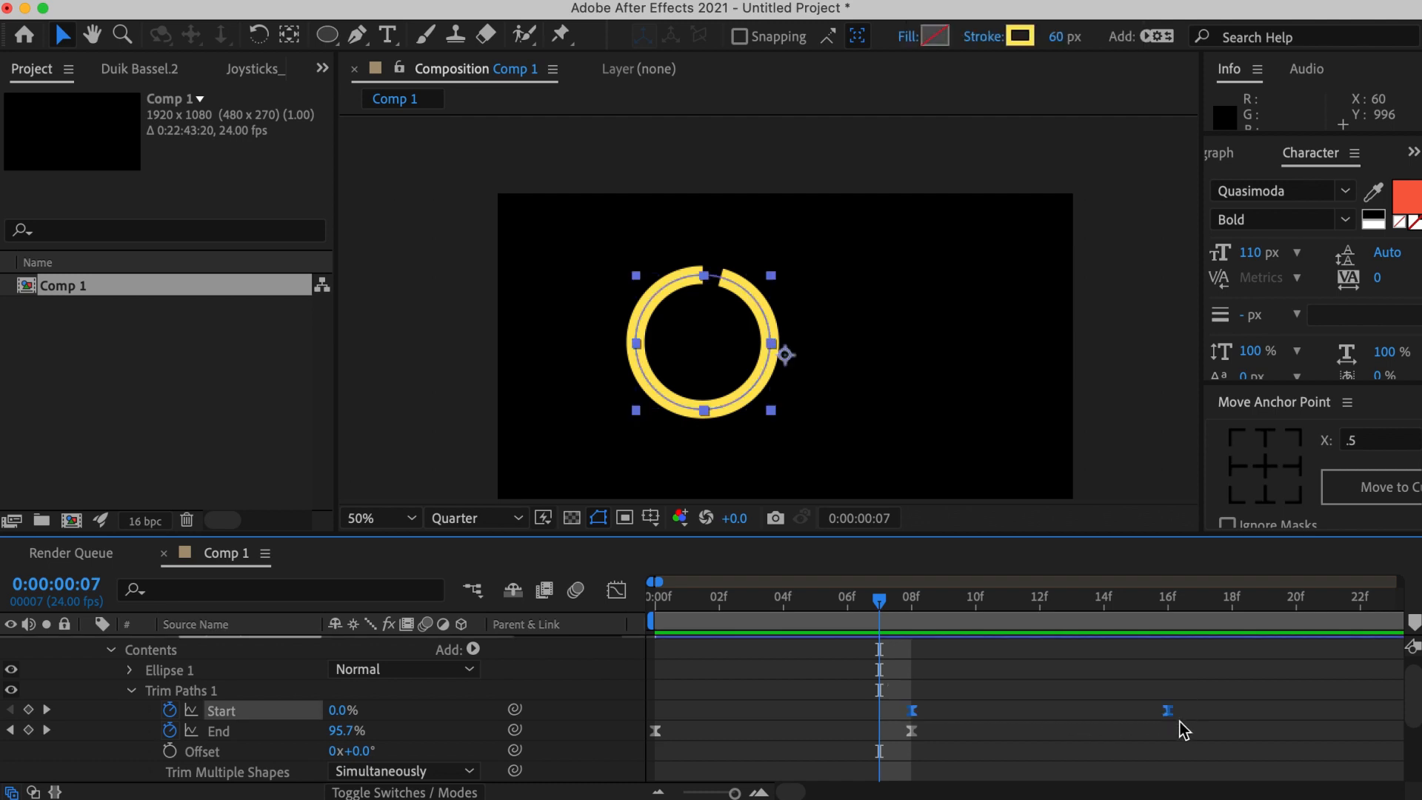
pyautogui.click(1178, 720)
pyautogui.moveTo(879, 728); pyautogui.dragTo(879, 728)
pyautogui.moveTo(1175, 712); pyautogui.dragTo(1041, 716)
pyautogui.moveTo(780, 613); pyautogui.dragTo(654, 602)
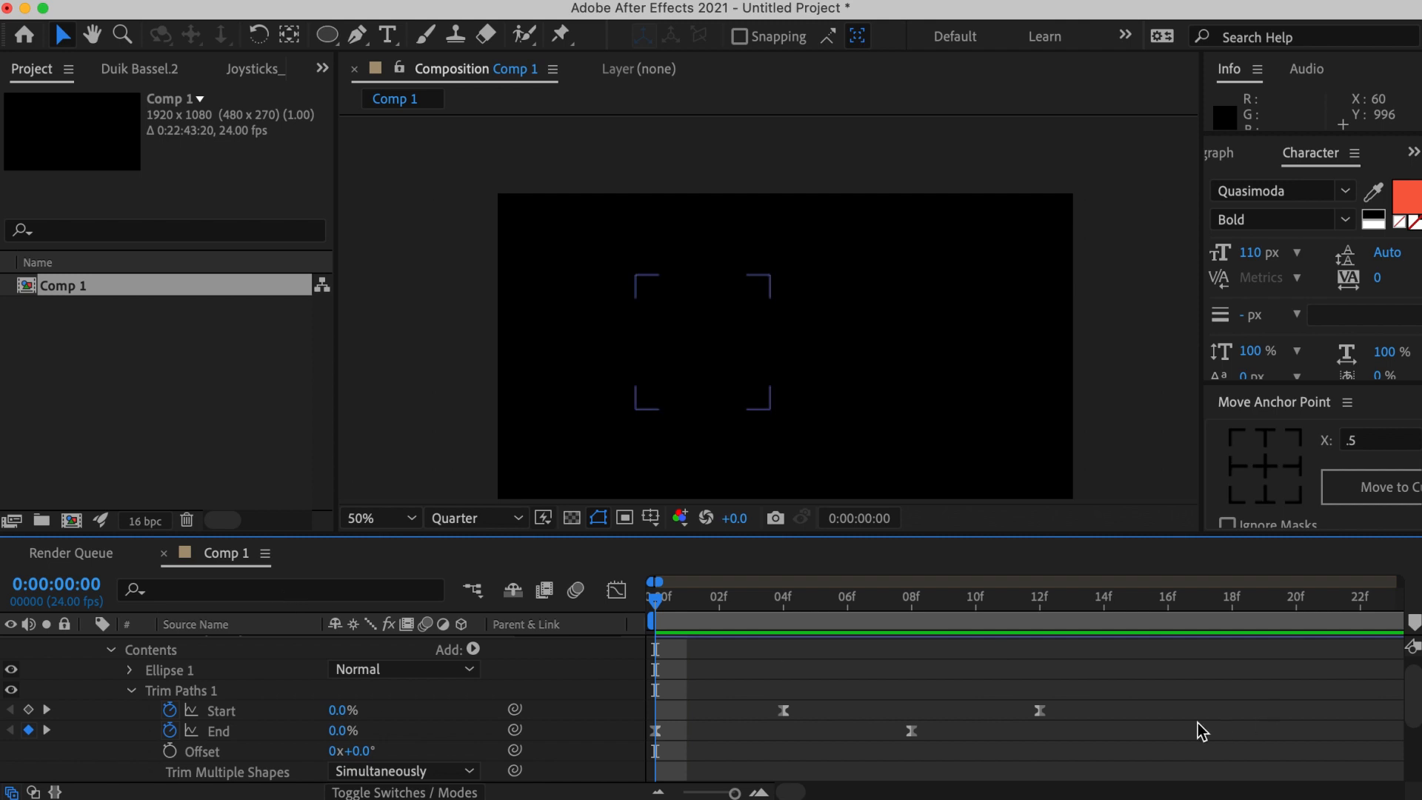
# Set the taper Start Length of Ellipse 1's stroke to 65%.
pyautogui.scroll(-3, 1264, 733)
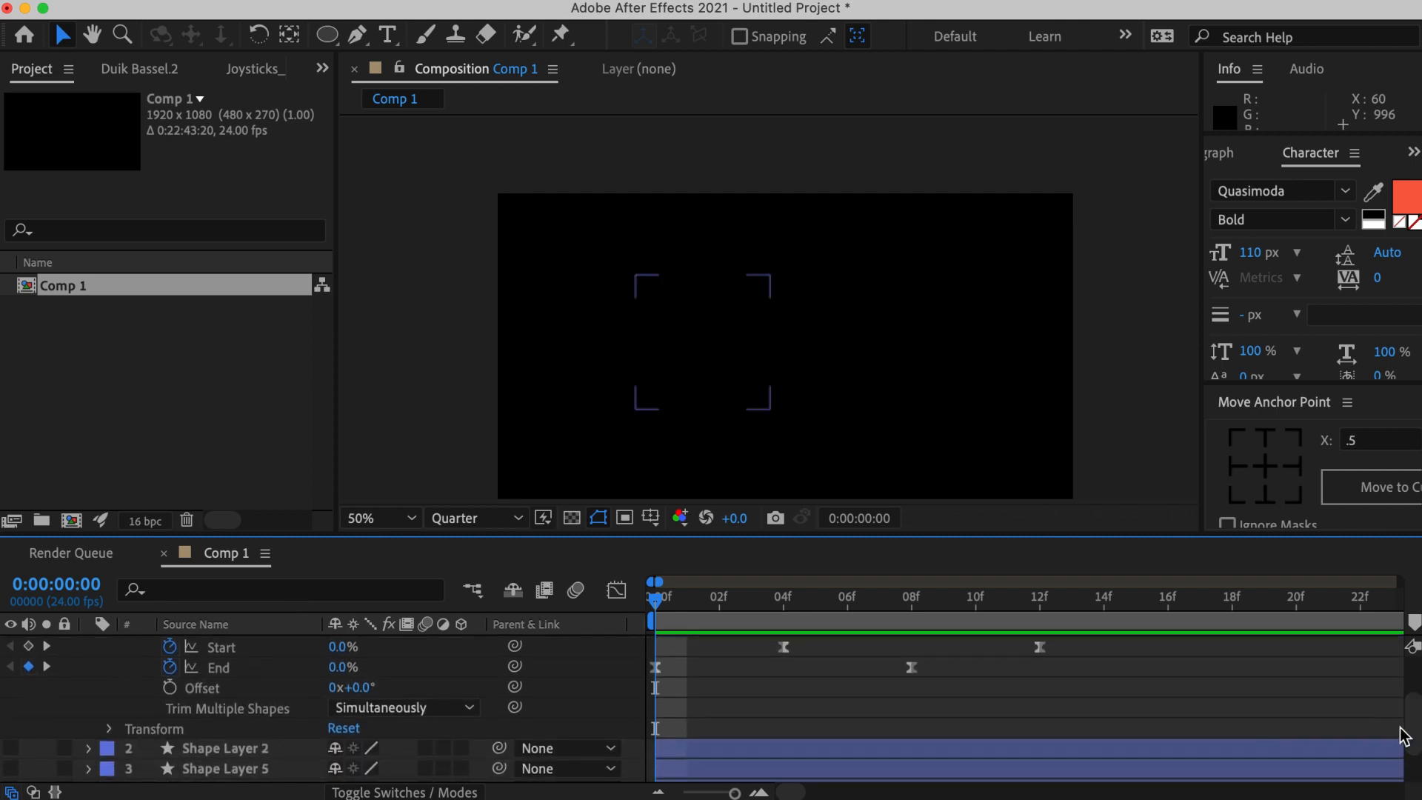
pyautogui.scroll(3, 1392, 714)
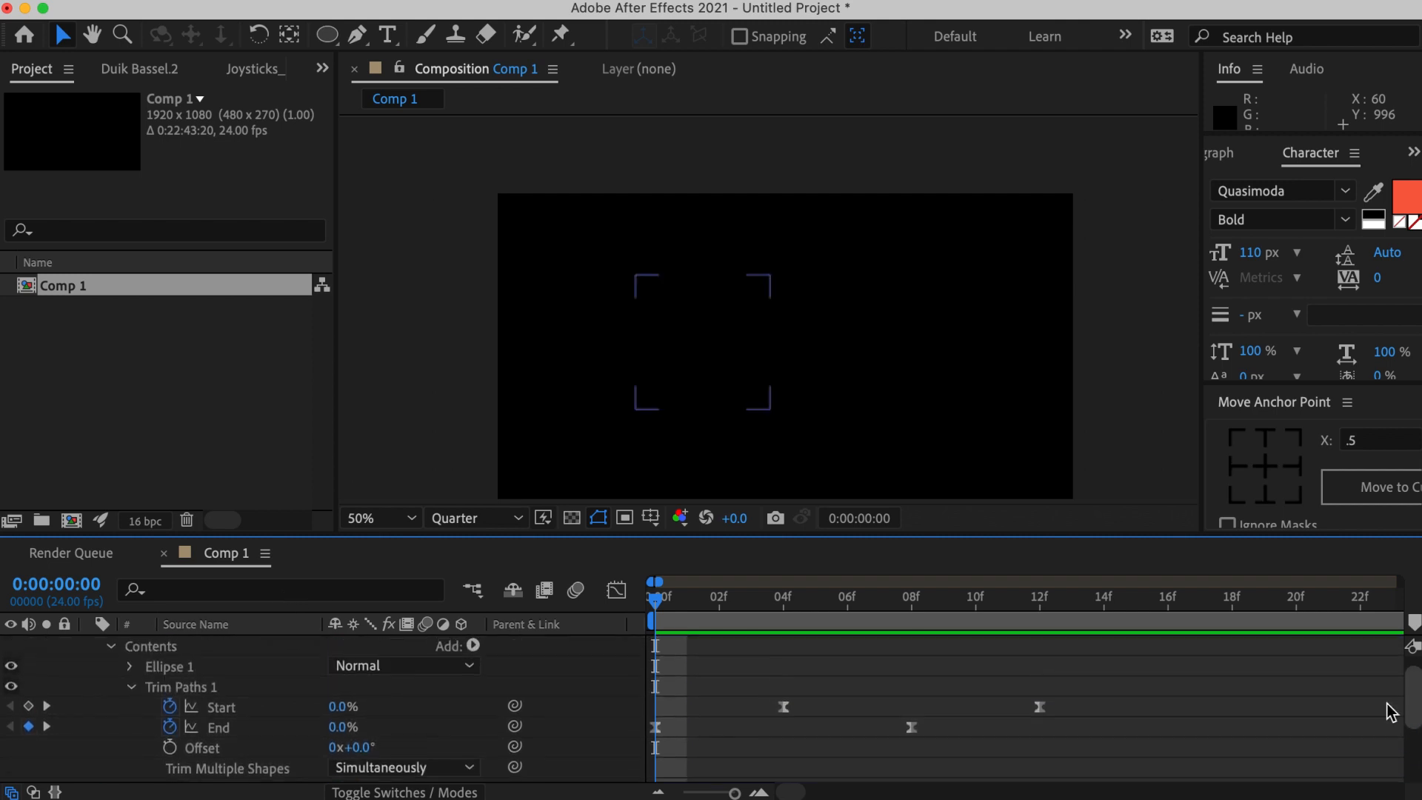
pyautogui.click(132, 688)
pyautogui.click(131, 667)
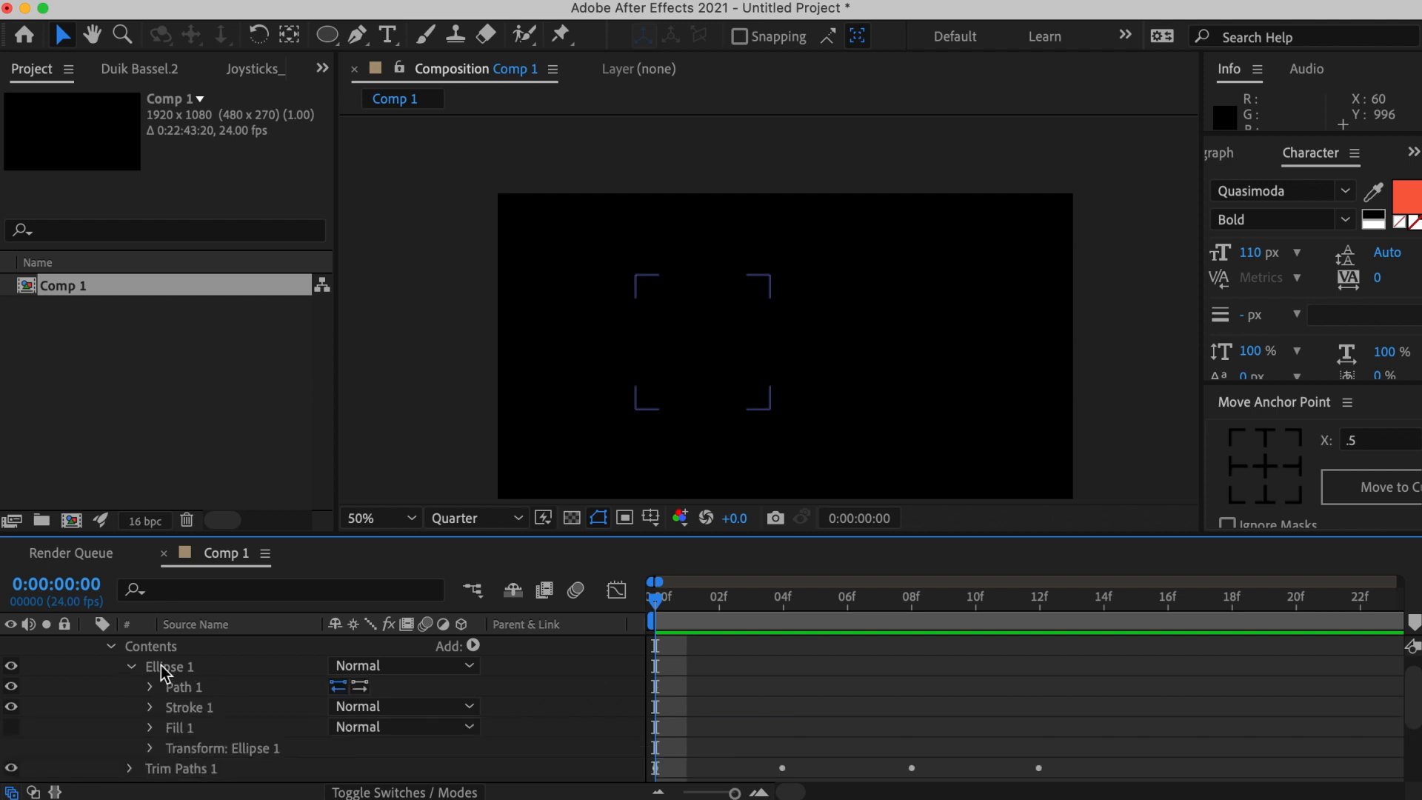
pyautogui.click(151, 708)
pyautogui.scroll(-3, 279, 762)
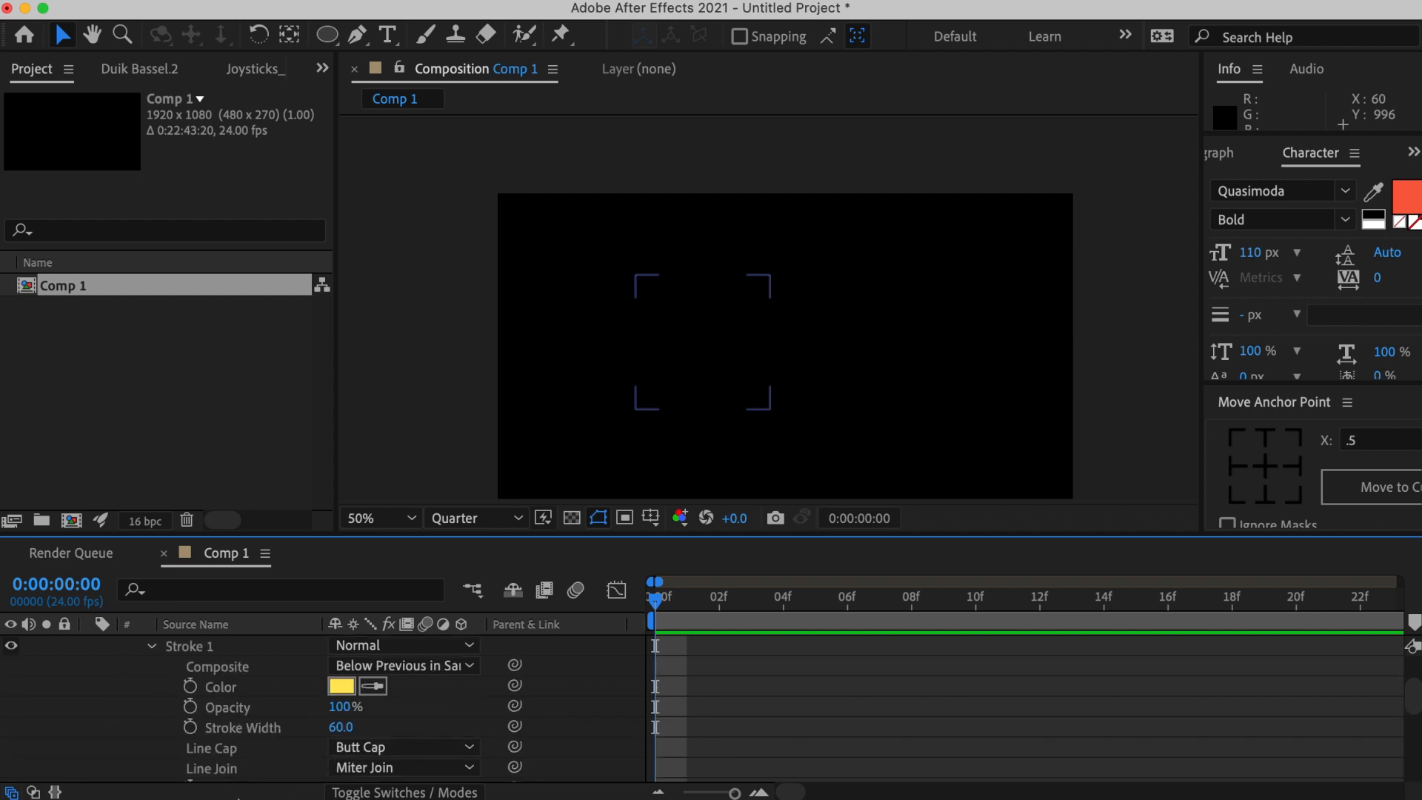
pyautogui.scroll(-5, 1411, 722)
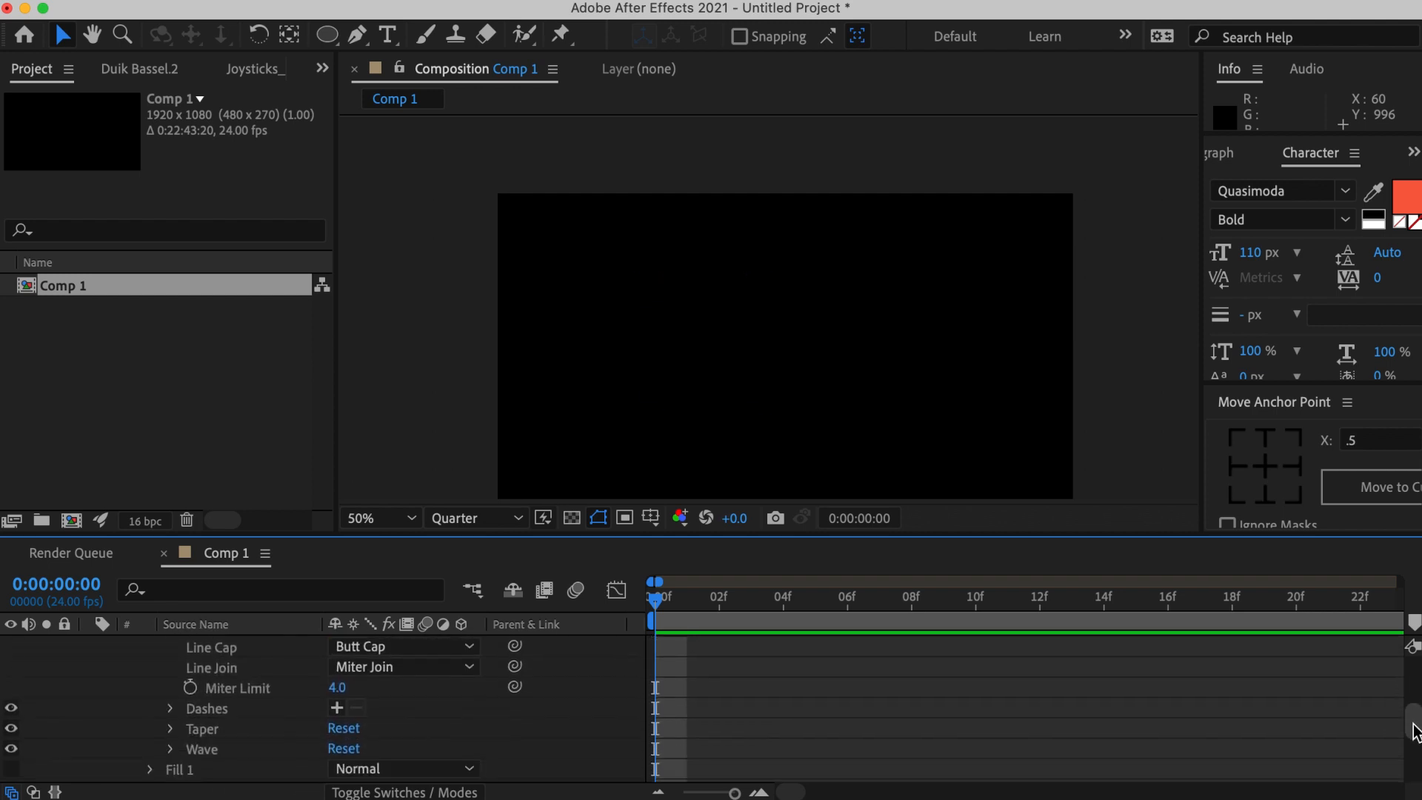
pyautogui.moveTo(1416, 733); pyautogui.dragTo(1415, 733)
pyautogui.click(172, 732)
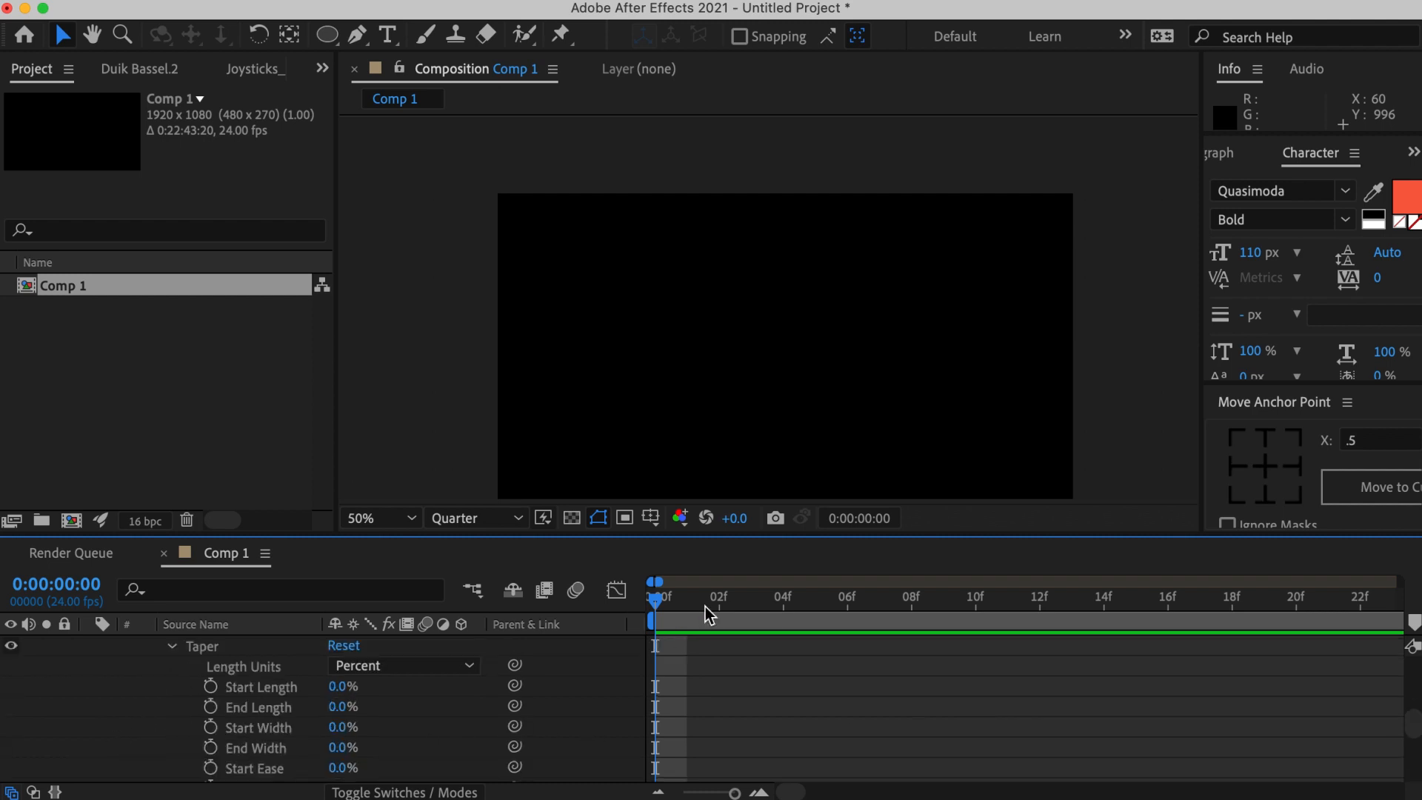
pyautogui.press('space')
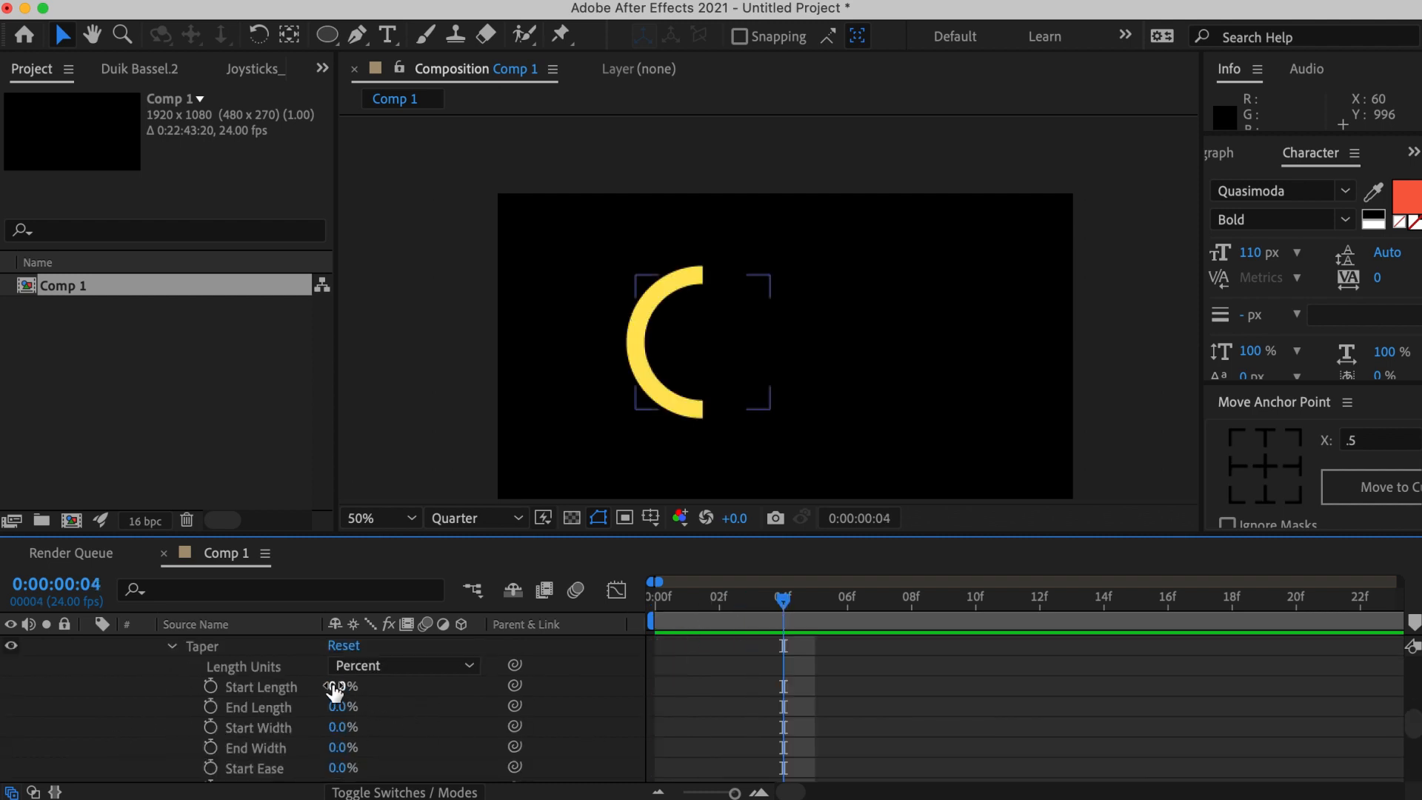
pyautogui.moveTo(339, 686); pyautogui.dragTo(504, 700)
pyautogui.click(841, 686)
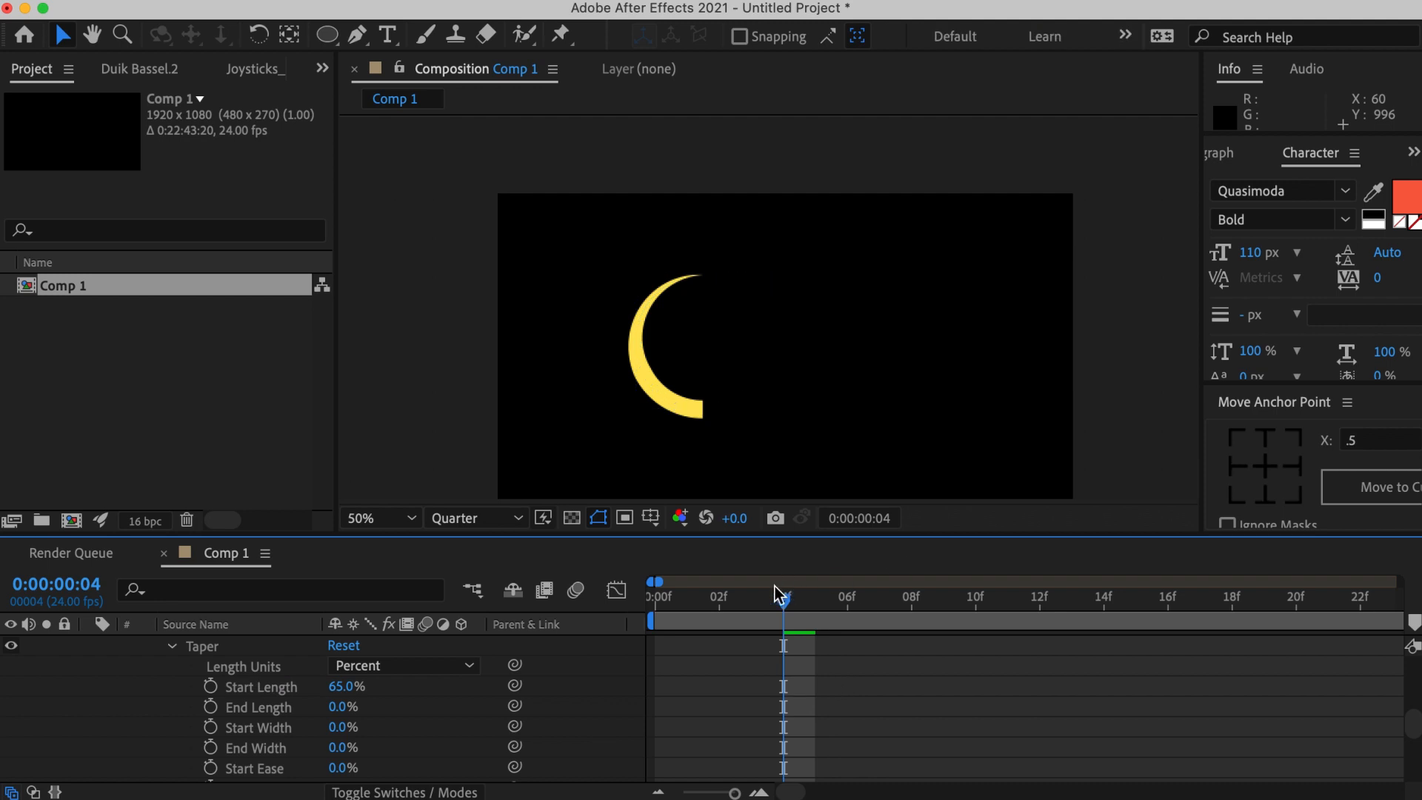
# Preview the tapered circle repeatedly from the start and inspect the stroke's shape at frame 1.
pyautogui.moveTo(782, 596); pyautogui.dragTo(655, 597)
pyautogui.press('space')
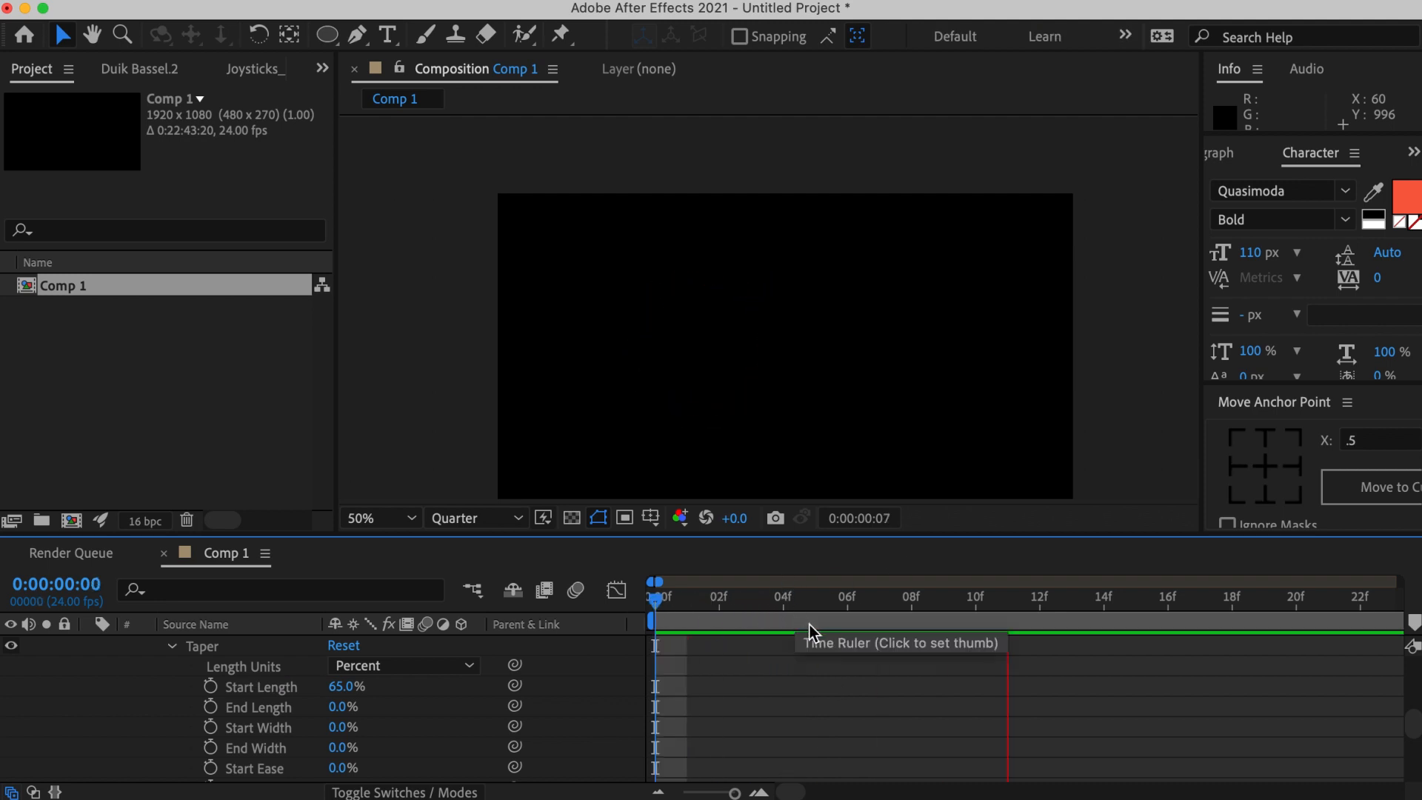
pyautogui.click(687, 600)
pyautogui.press('Home')
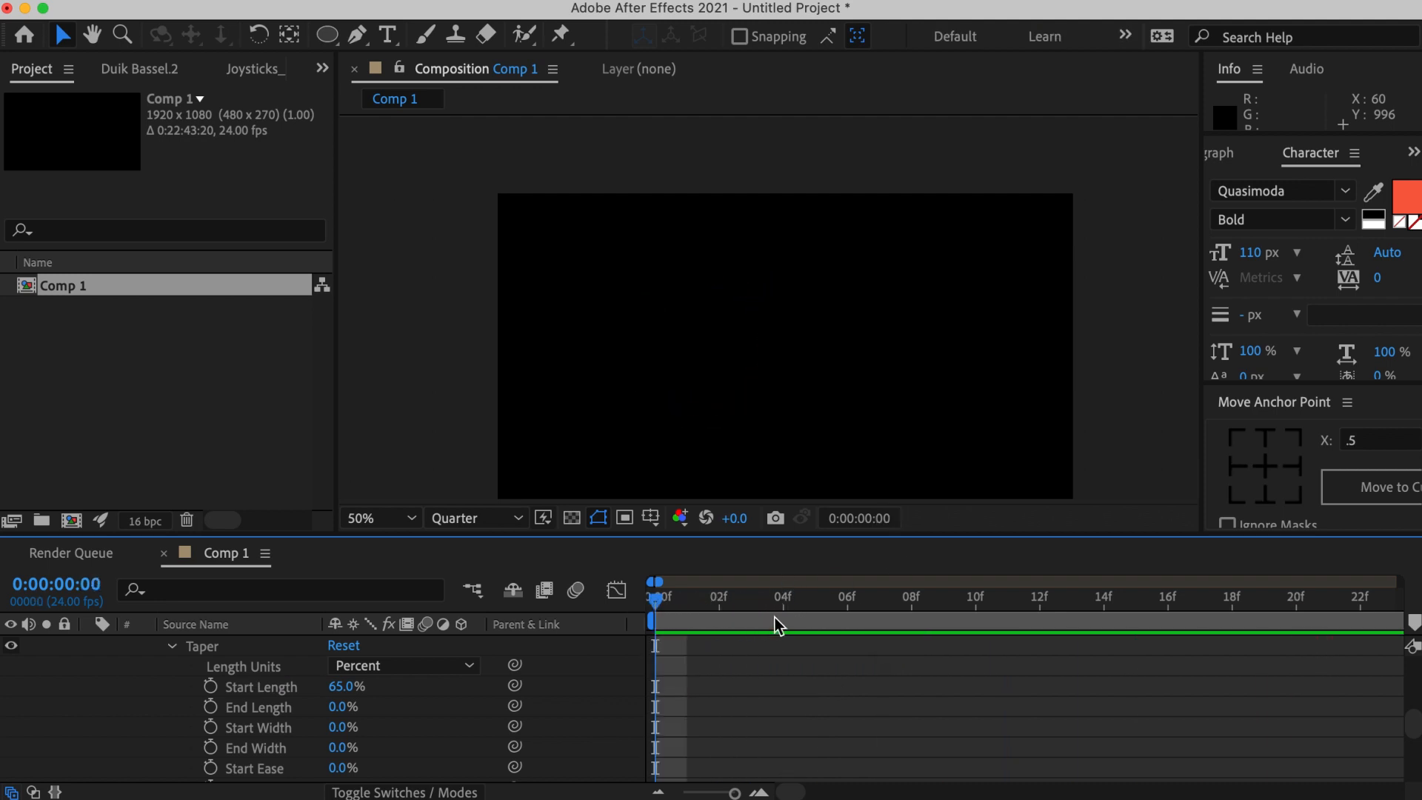
pyautogui.press('space')
pyautogui.press('space')
pyautogui.press('space')
pyautogui.press('space')
pyautogui.press('space')
pyautogui.press('space')
pyautogui.press('pagedown')
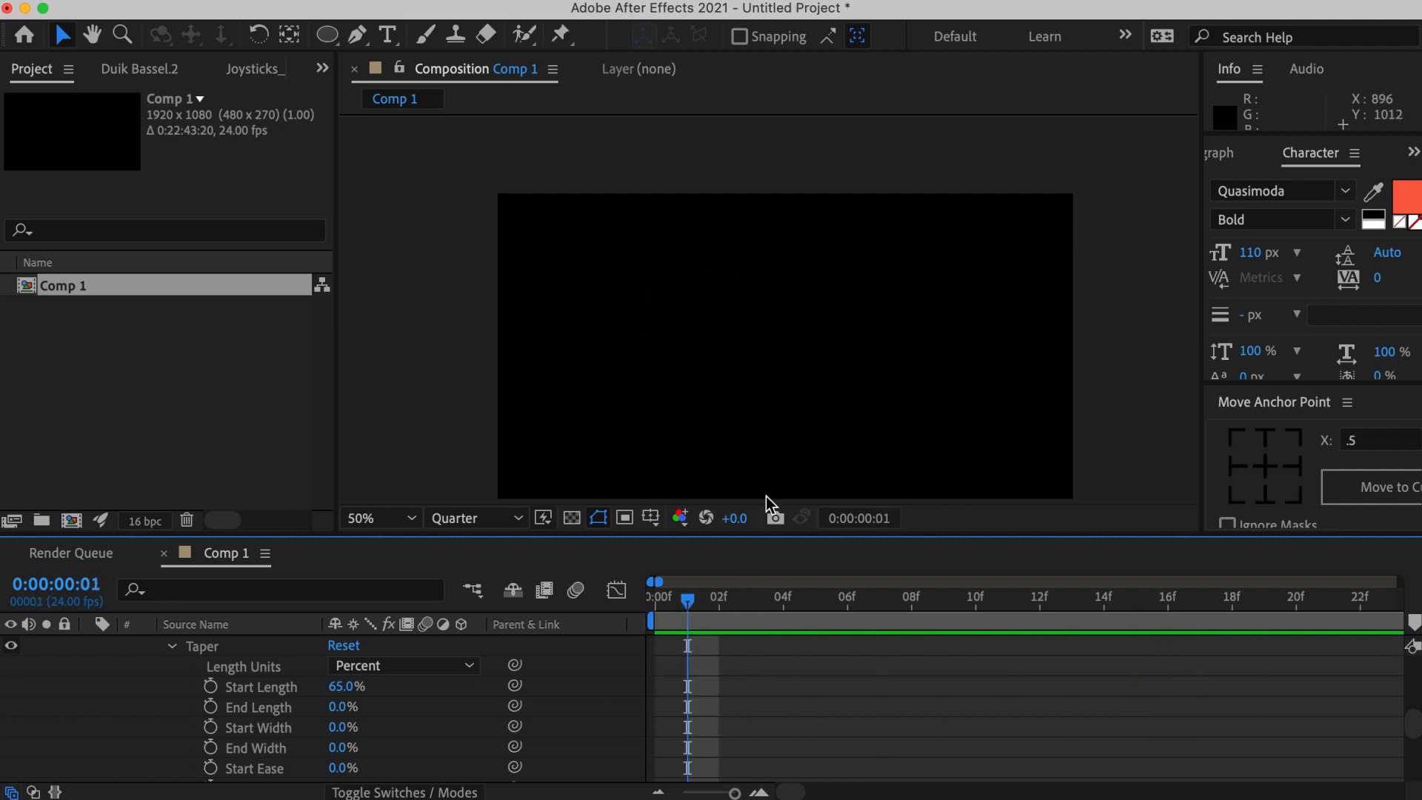
# Set the line cap of the circle's yellow stroke to Round Cap and preview the animation from the start.
pyautogui.scroll(5, 1396, 722)
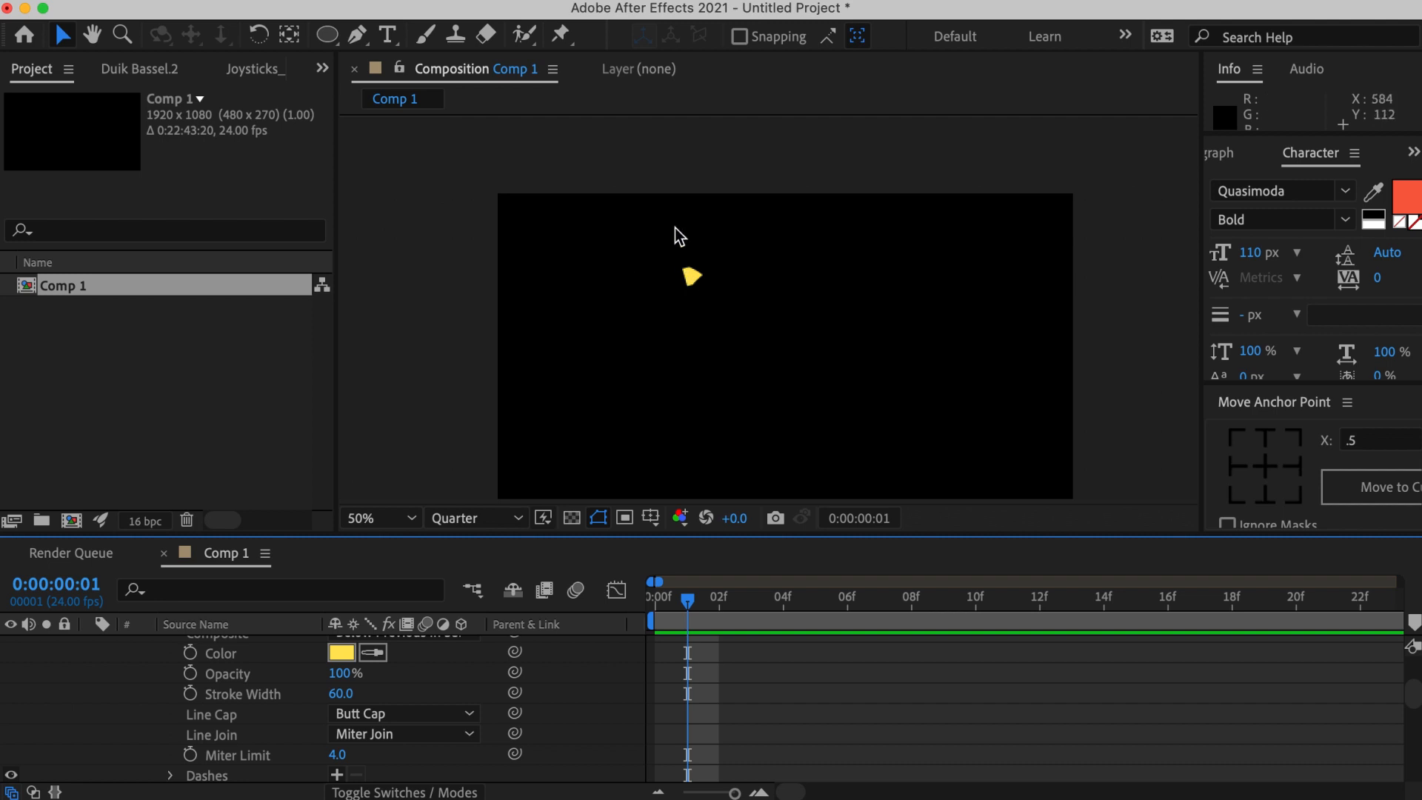
pyautogui.click(383, 714)
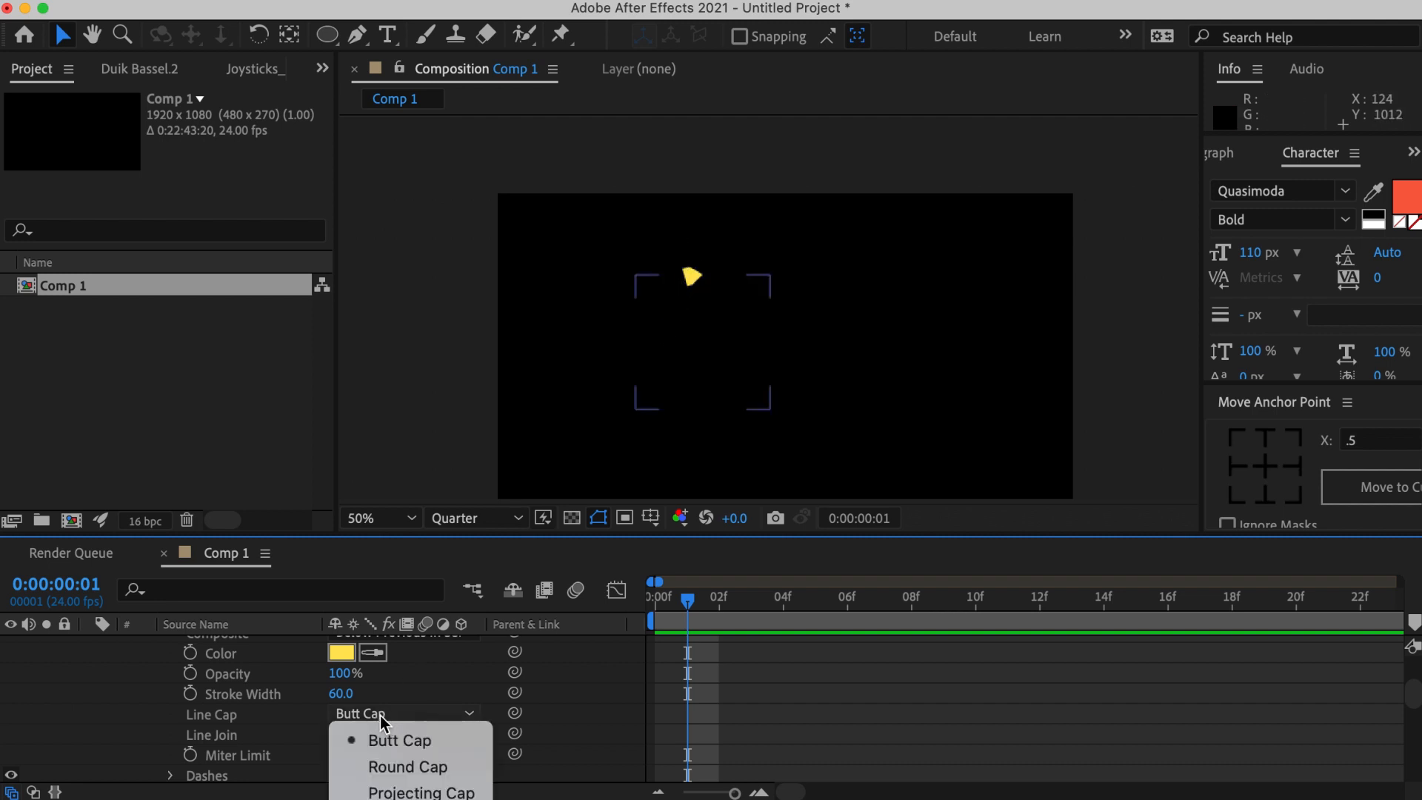
pyautogui.click(407, 767)
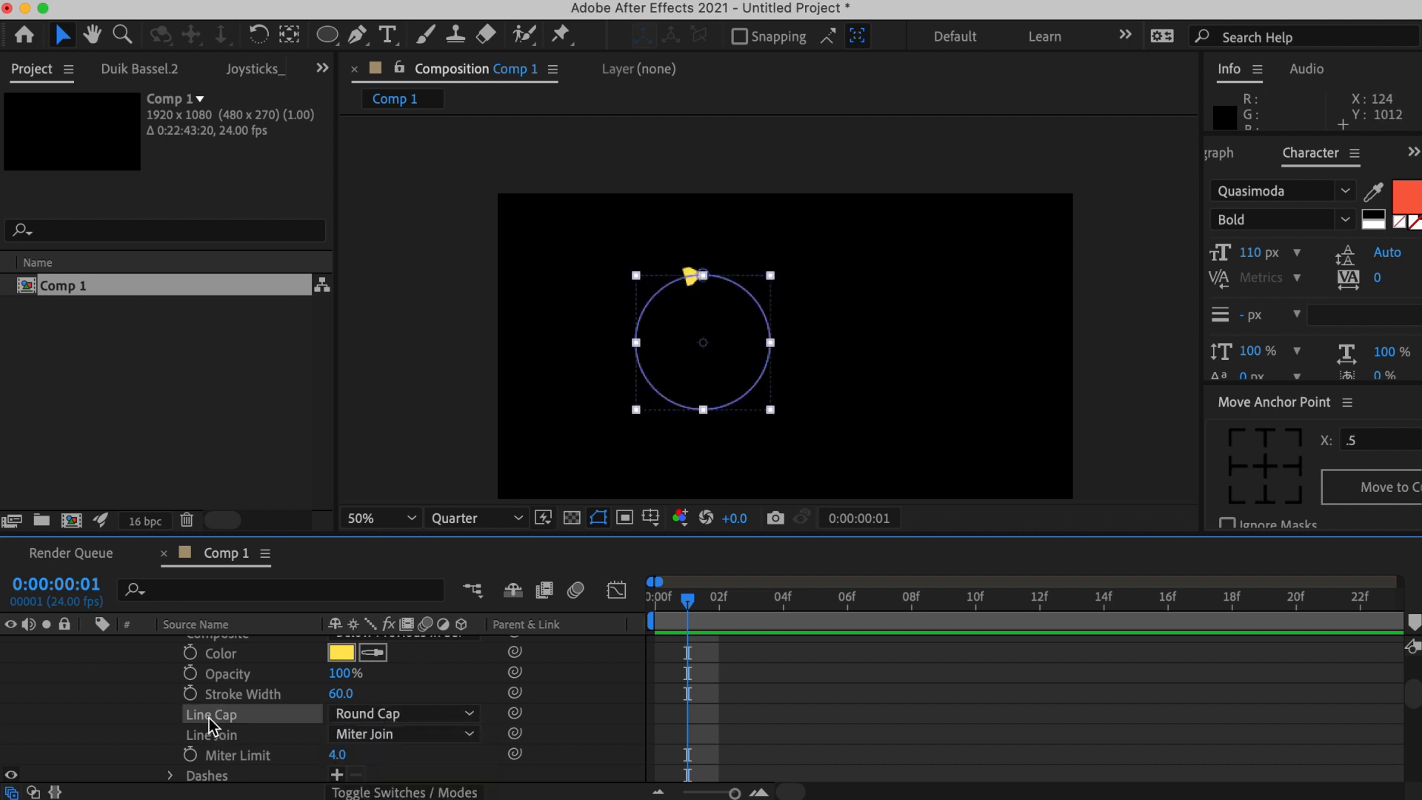
pyautogui.press('space')
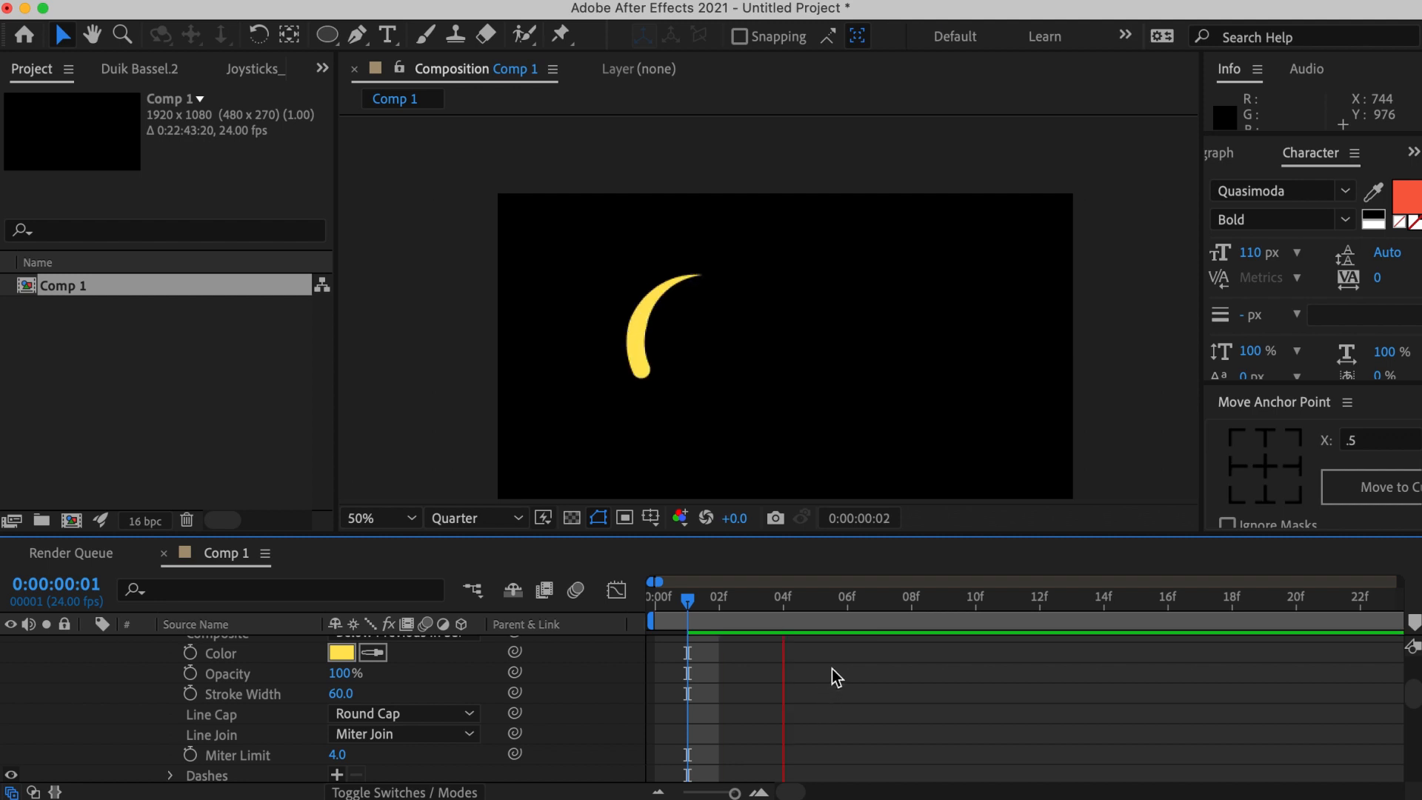
pyautogui.click(720, 608)
pyautogui.press('Home')
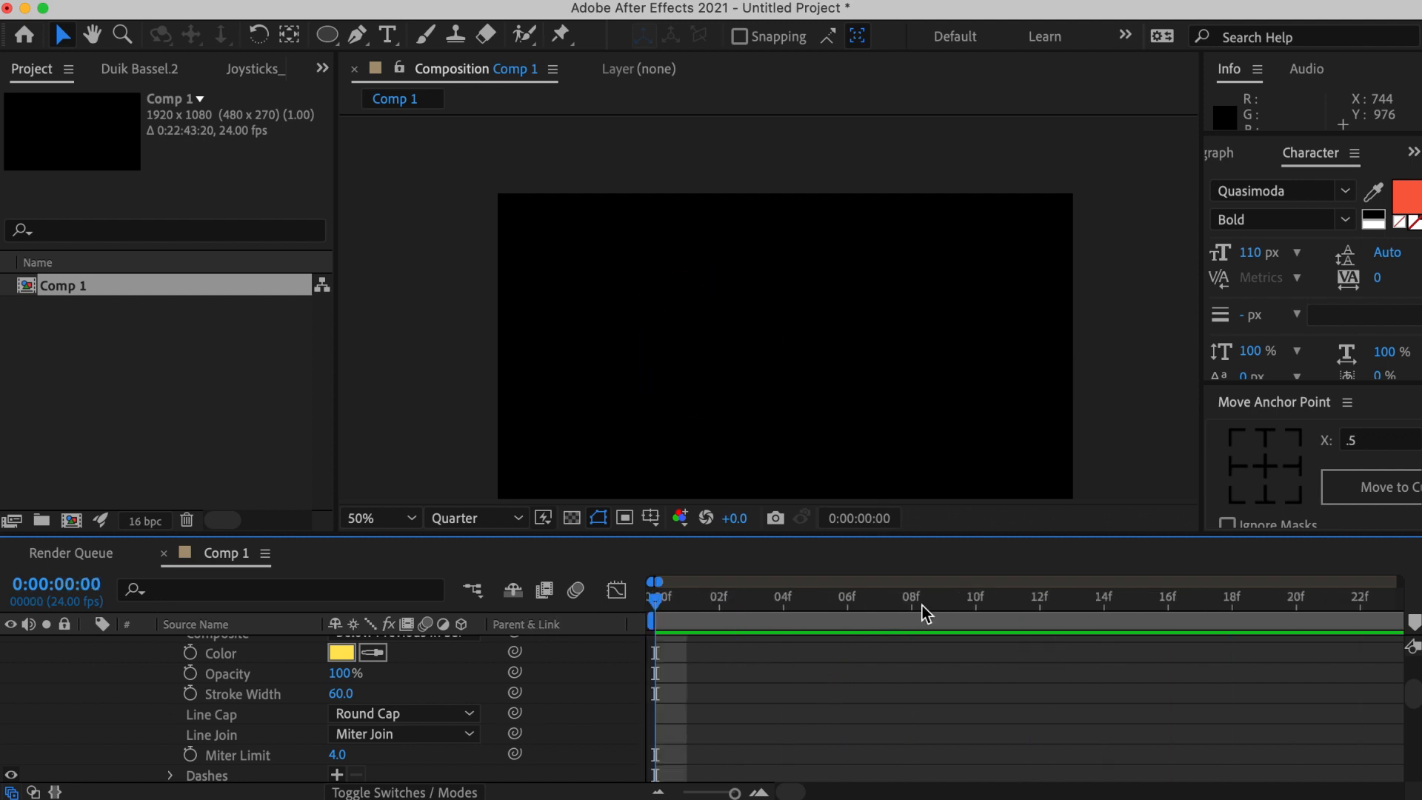
pyautogui.press('space')
pyautogui.press('space')
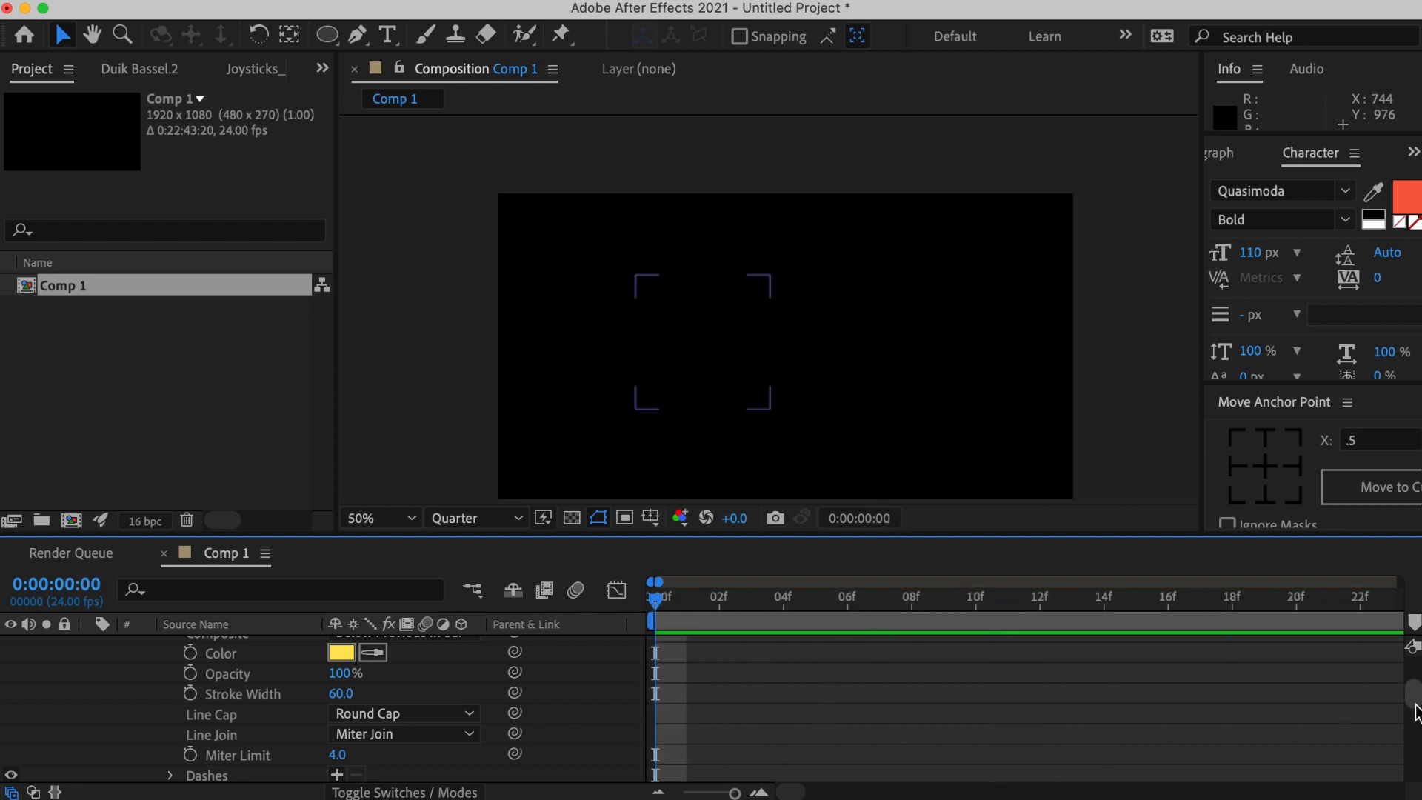
# Collapse Shape Layer 6's expanded contents and show only its keyframed properties.
pyautogui.moveTo(1407, 704); pyautogui.dragTo(1405, 634)
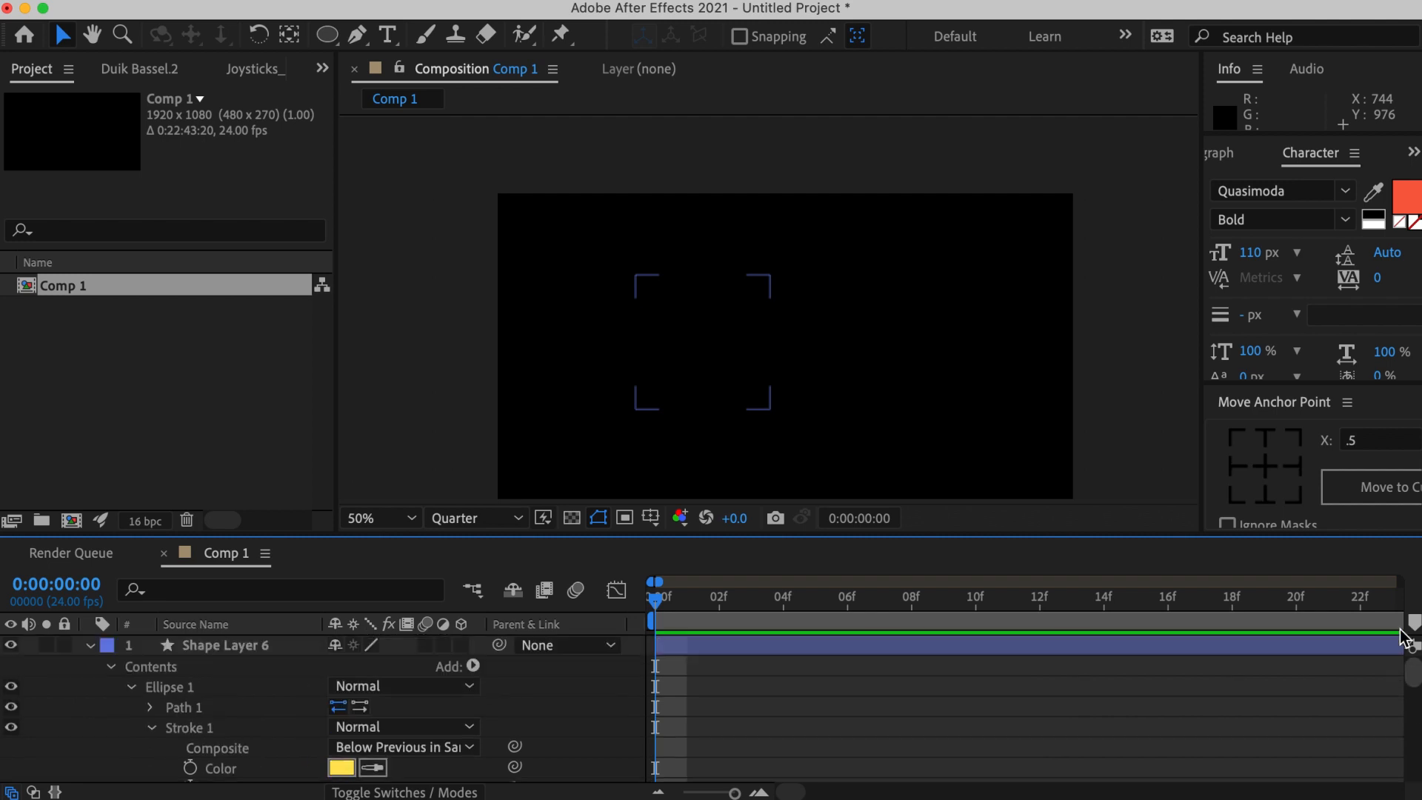
pyautogui.click(90, 645)
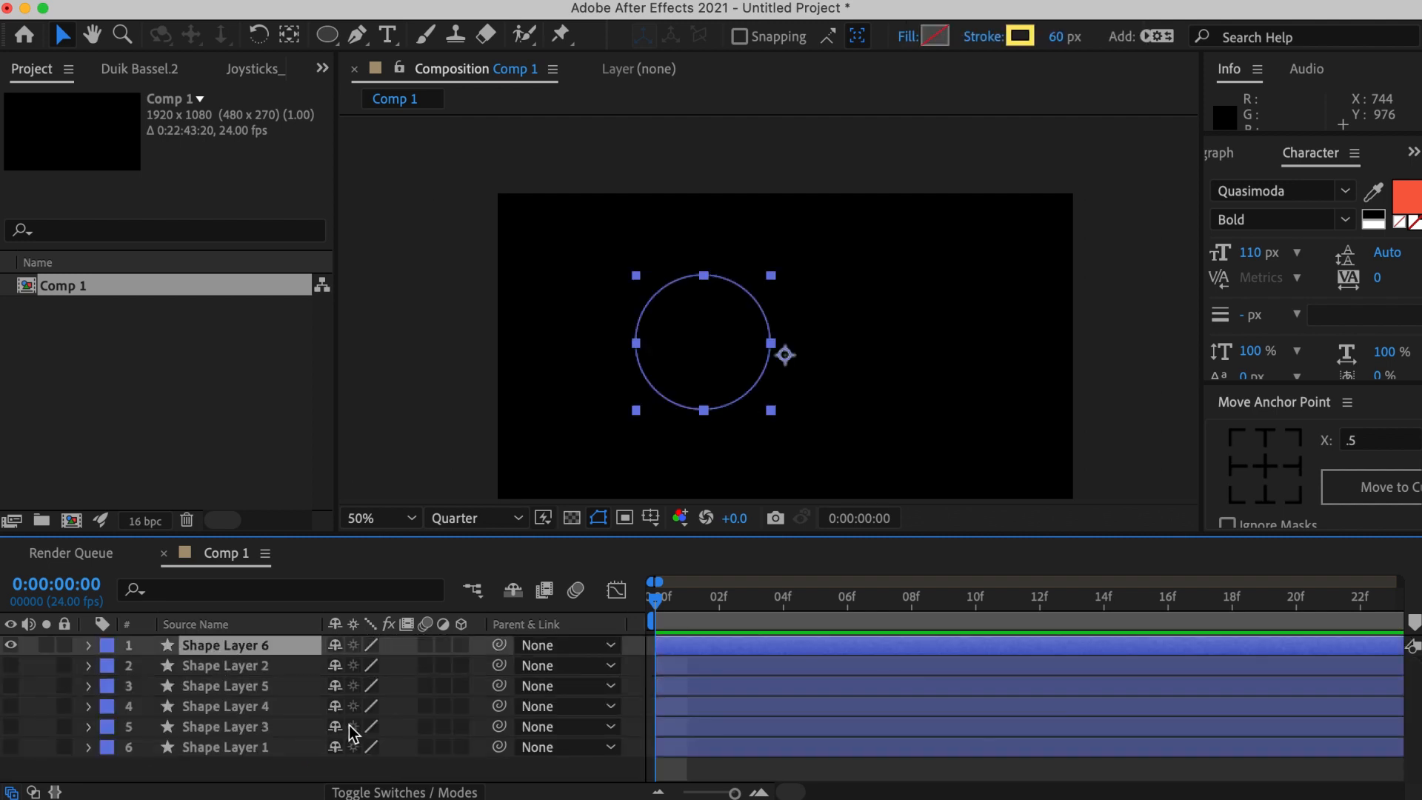
pyautogui.press('u')
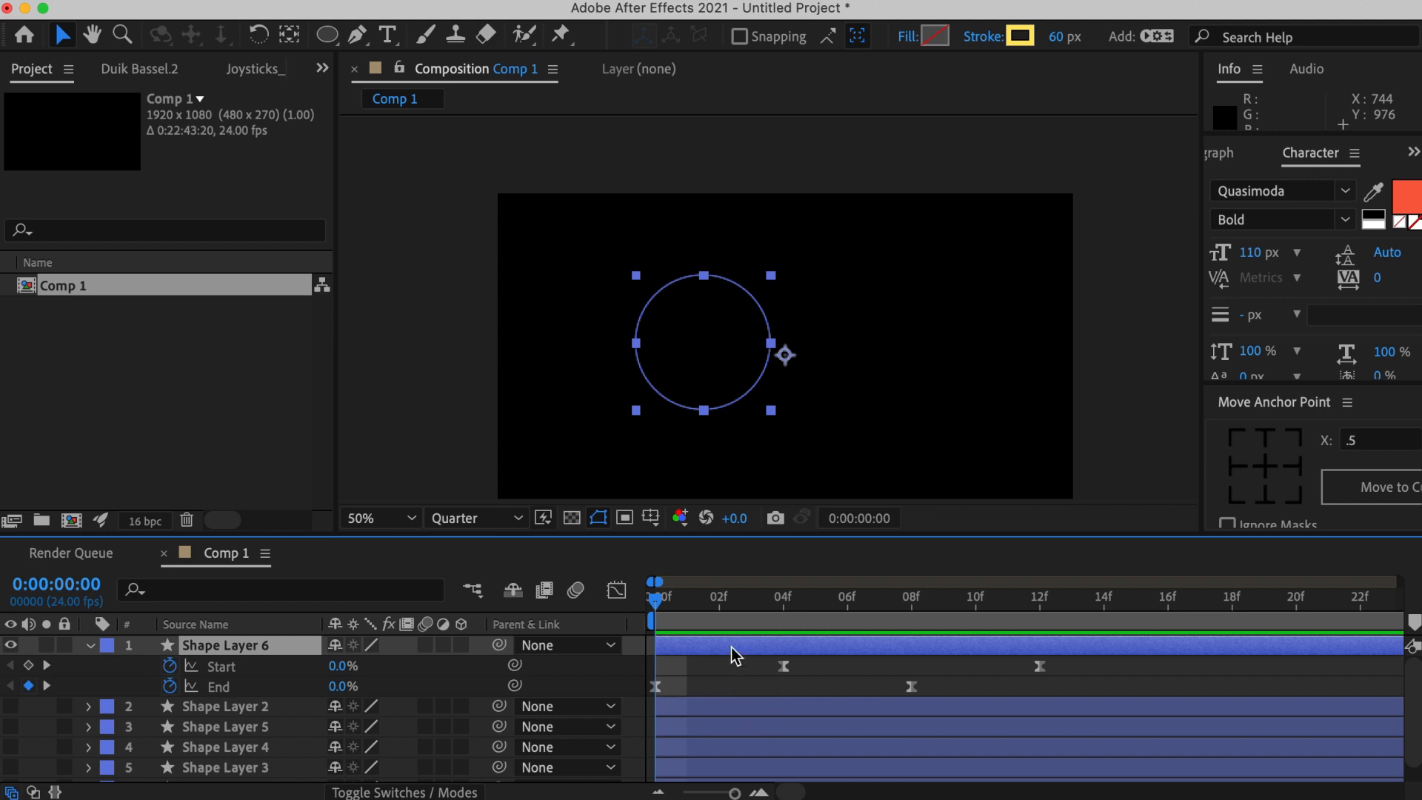
# Duplicate the circle's shape layer and set the copy's stroke color to orange FF9D60.
pyautogui.press('super+d')
pyautogui.click(1019, 36)
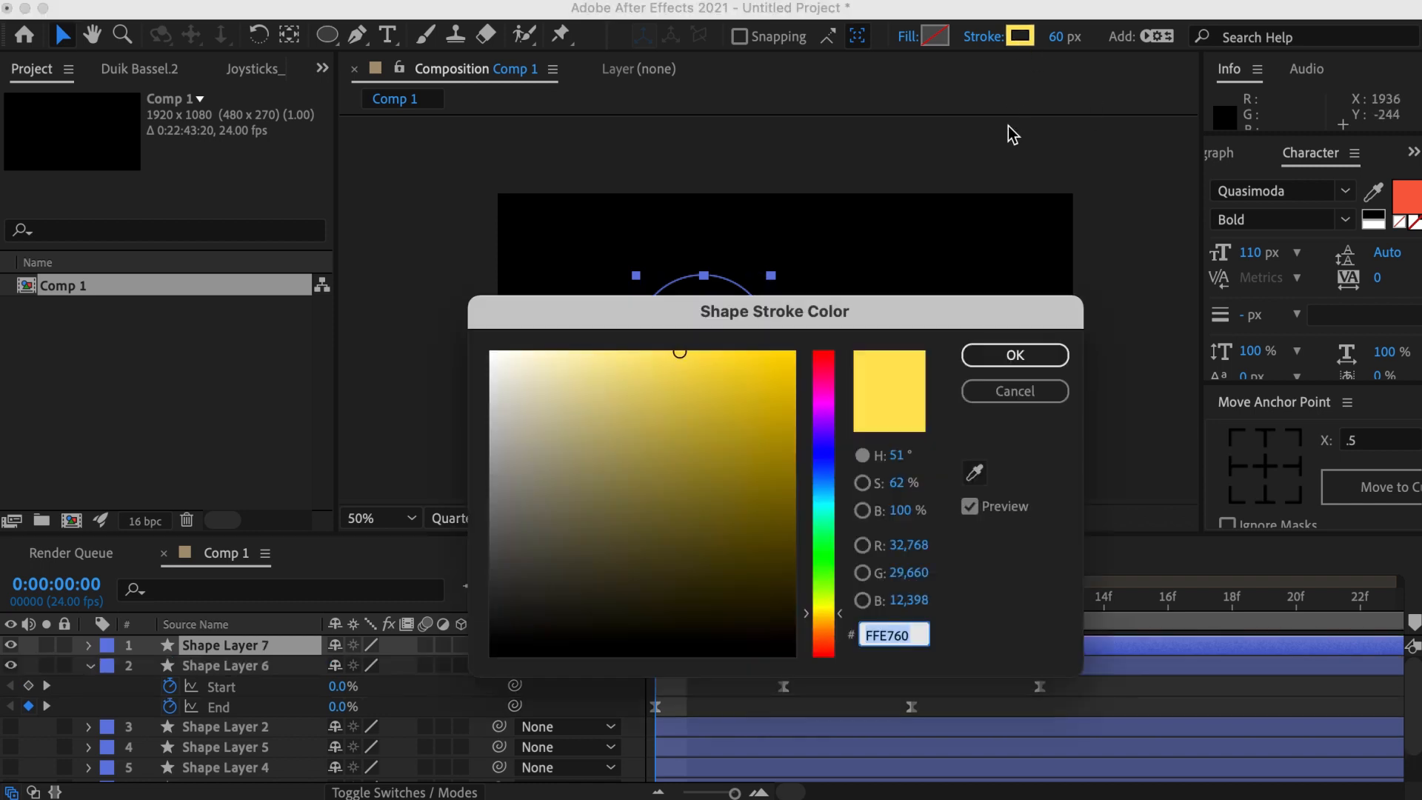
pyautogui.moveTo(844, 625); pyautogui.dragTo(834, 636)
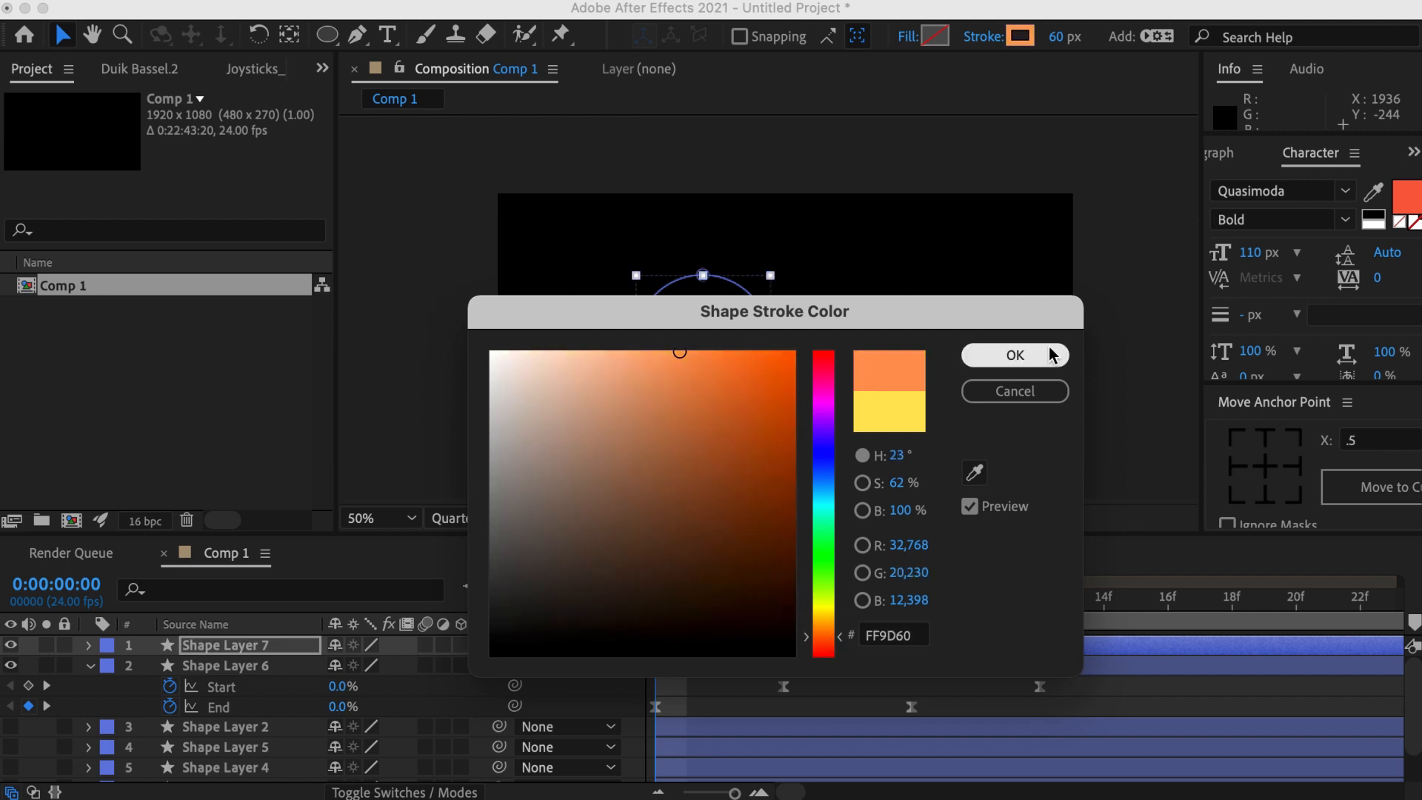
pyautogui.click(1055, 355)
# Reveal the orange circle's keyframes and offset its layer to start at frame 2, previewing a 3-frame offset first.
pyautogui.click(713, 677)
pyautogui.click(700, 644)
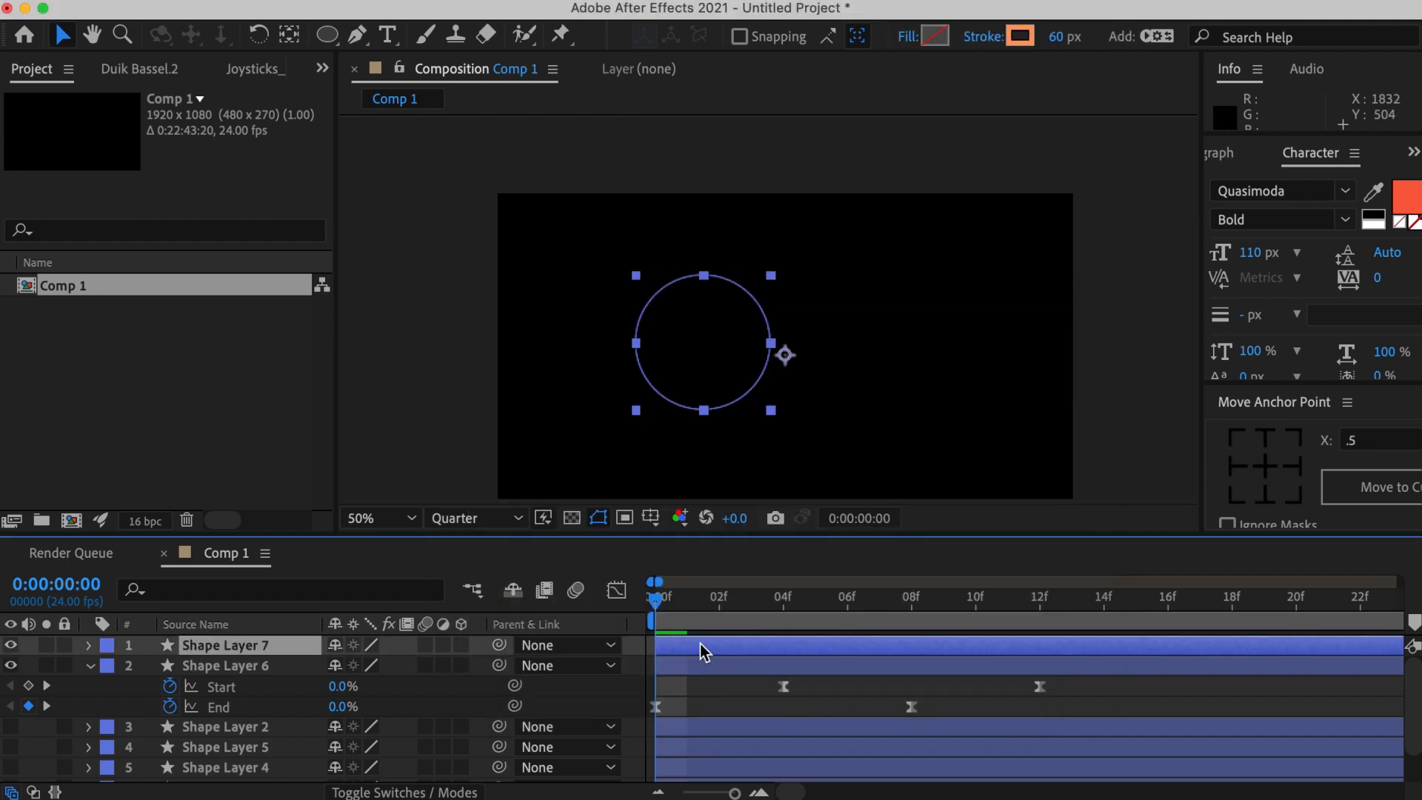
pyautogui.press('u')
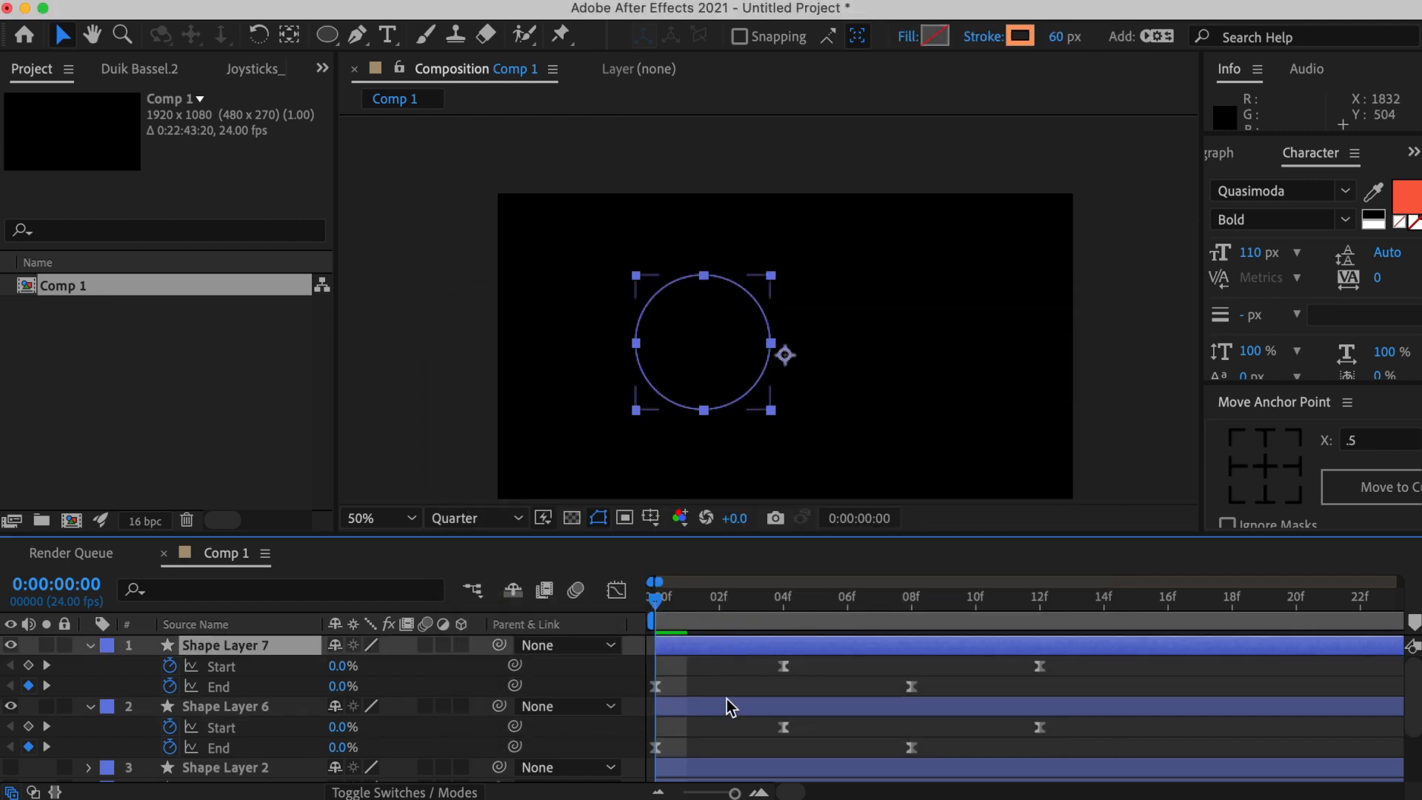
pyautogui.moveTo(719, 647); pyautogui.dragTo(918, 652)
pyautogui.press('space')
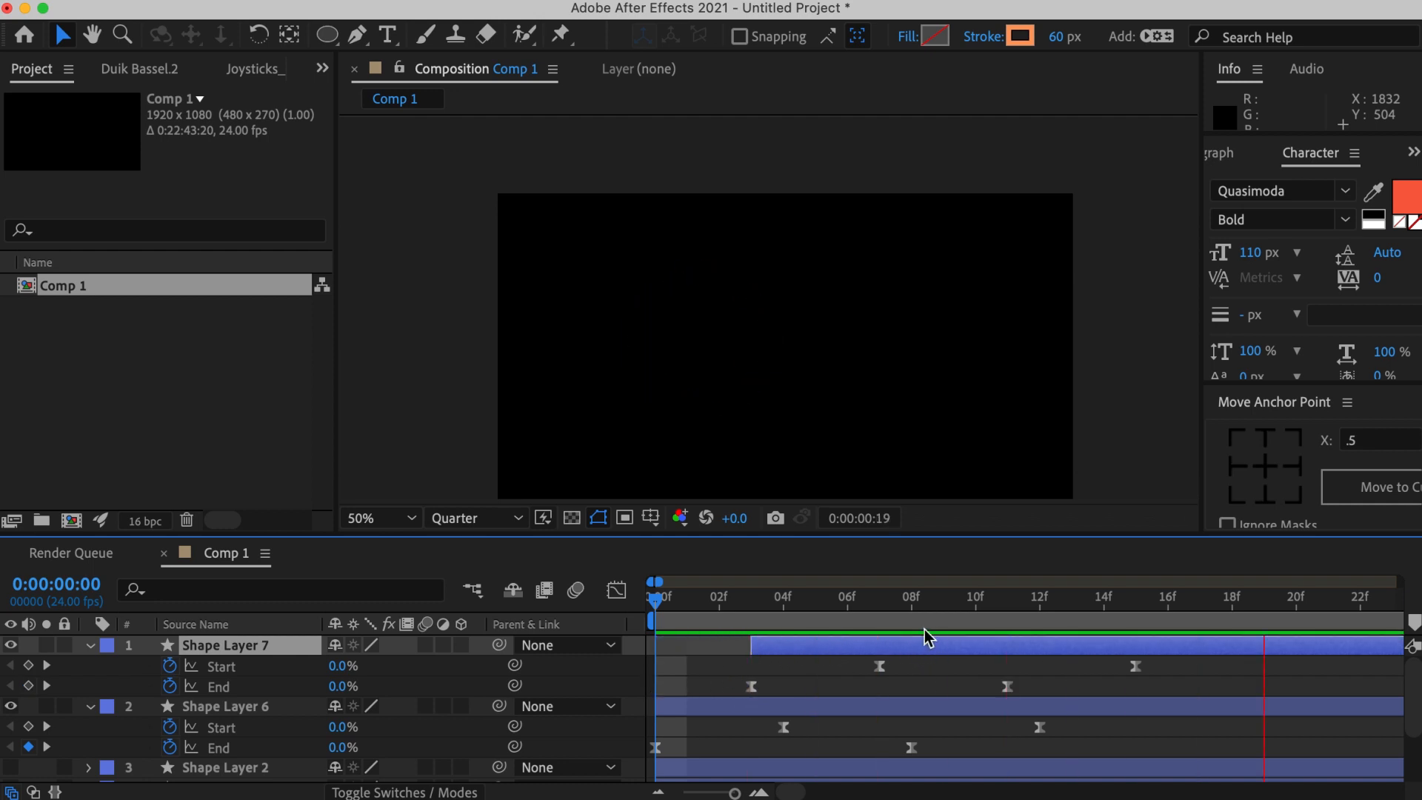
pyautogui.press('space')
pyautogui.moveTo(812, 644); pyautogui.dragTo(778, 653)
# Preview the overlapping yellow and orange circles from the start and inspect how the two strokes follow each other.
pyautogui.press('Home')
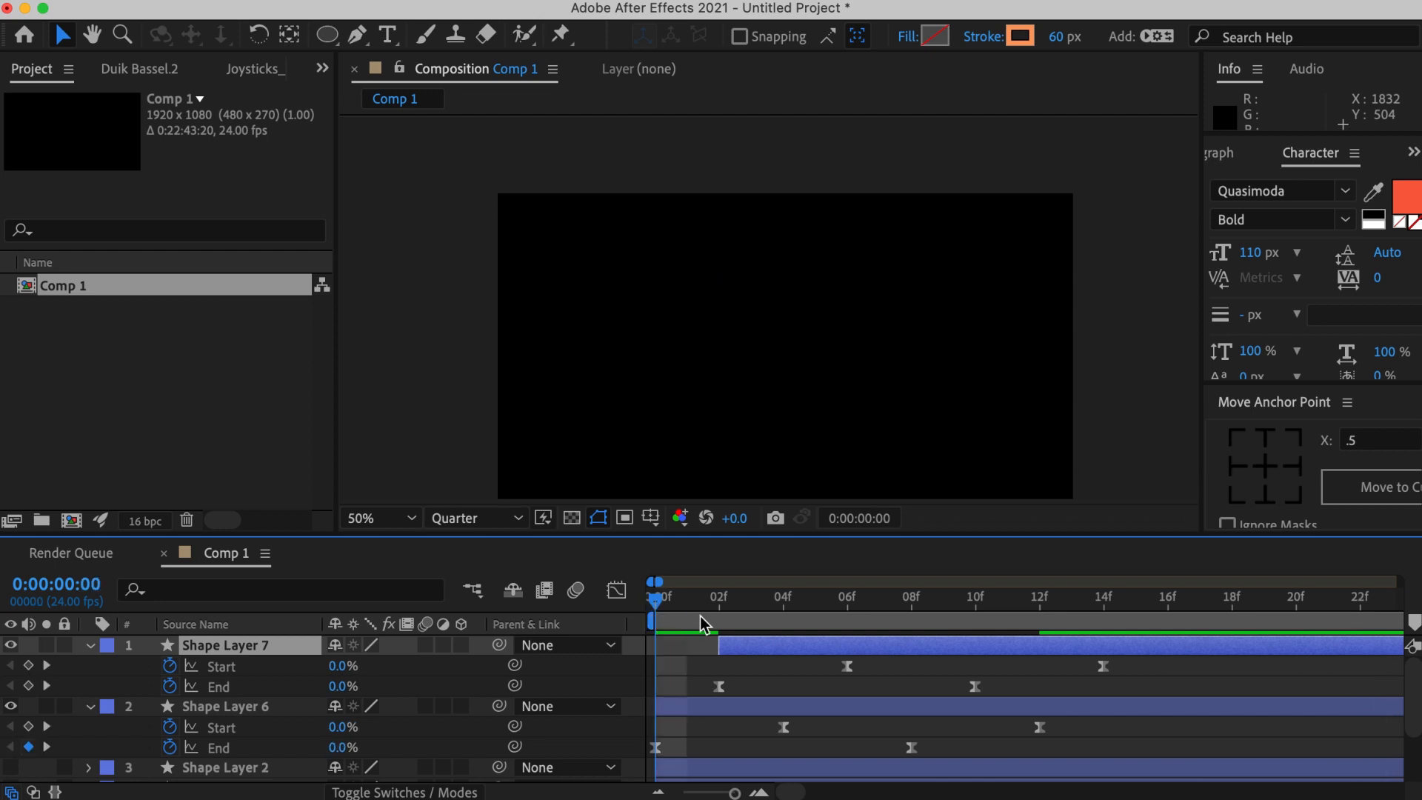
pyautogui.press('space')
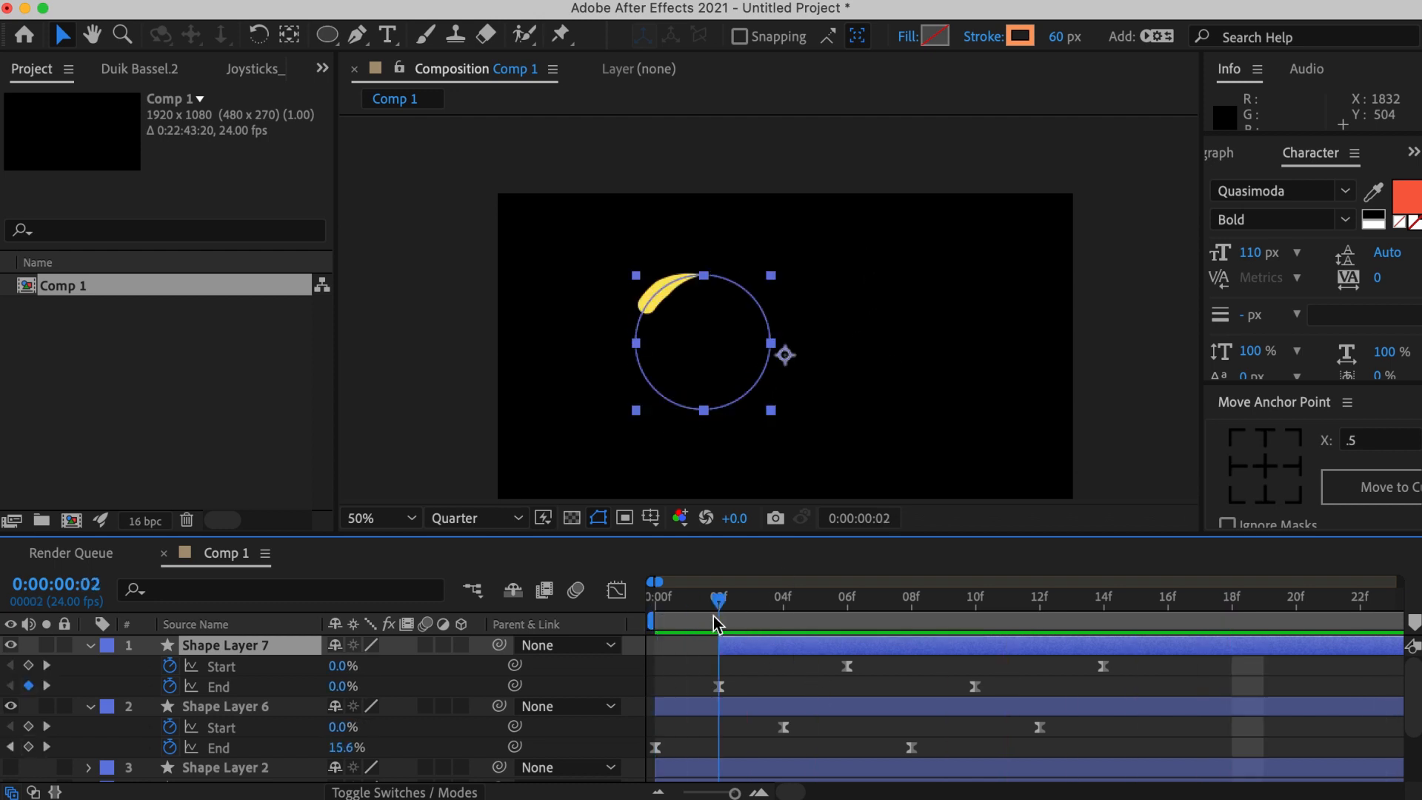
pyautogui.press('space')
pyautogui.press('space')
pyautogui.press('space')
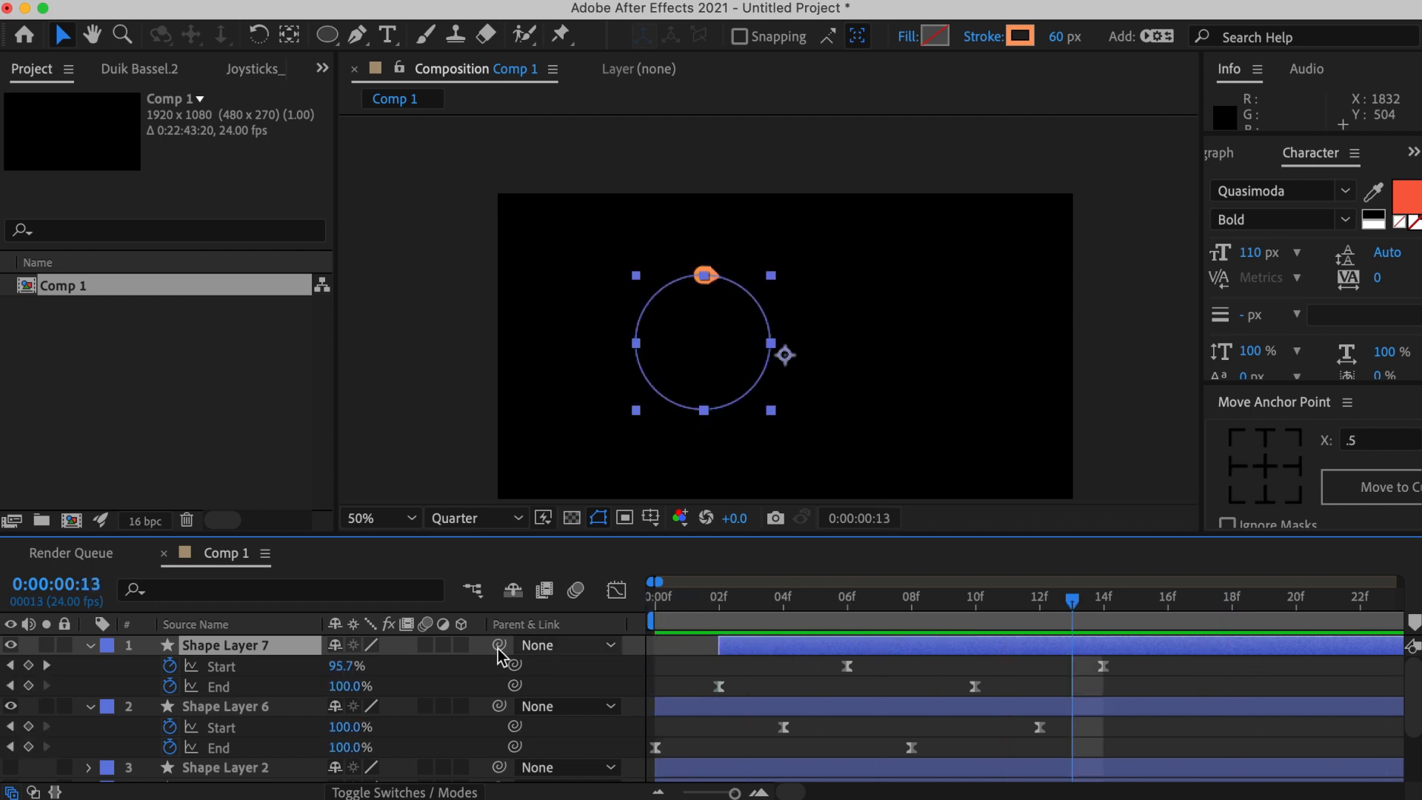
pyautogui.press('Home')
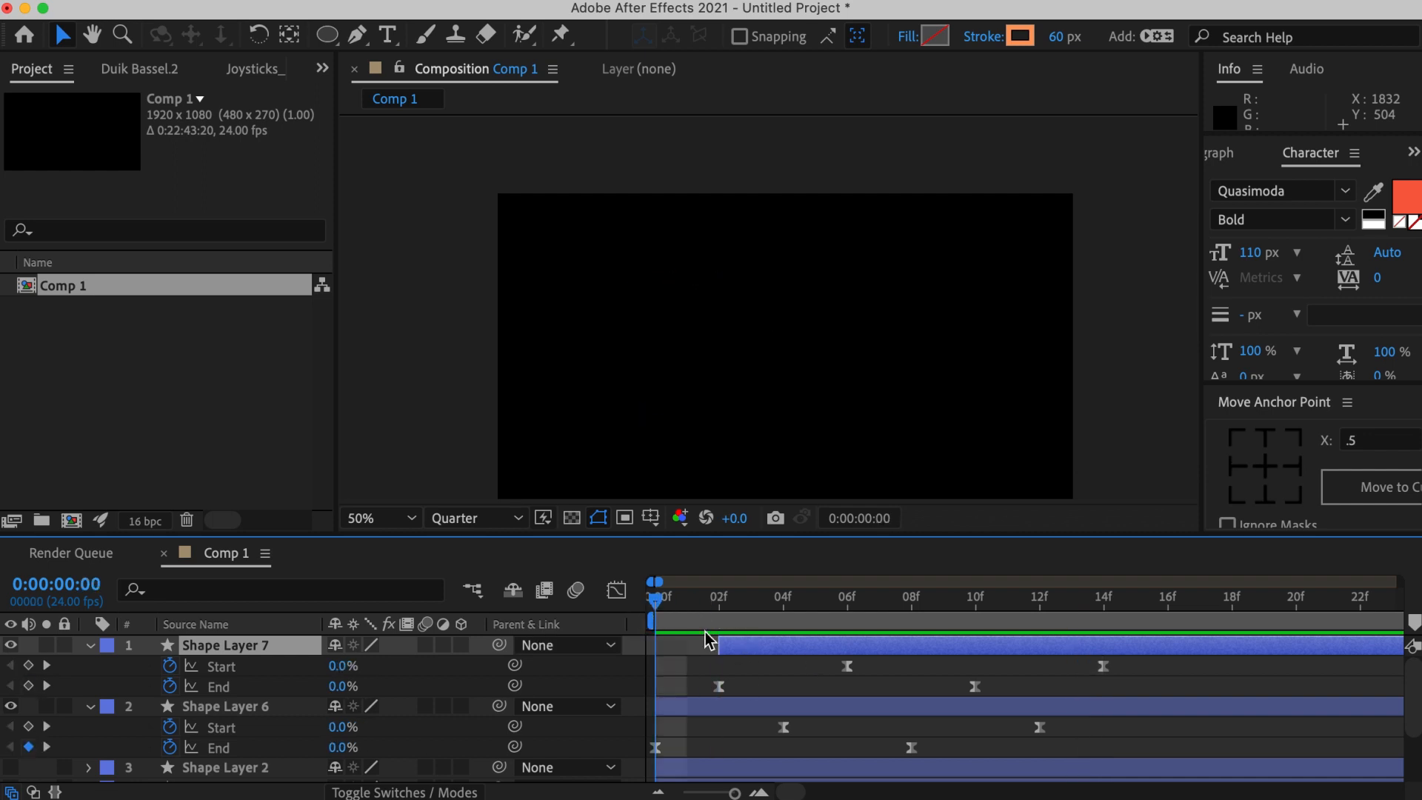
pyautogui.press('space')
pyautogui.moveTo(828, 609); pyautogui.dragTo(673, 650)
pyautogui.click(659, 792)
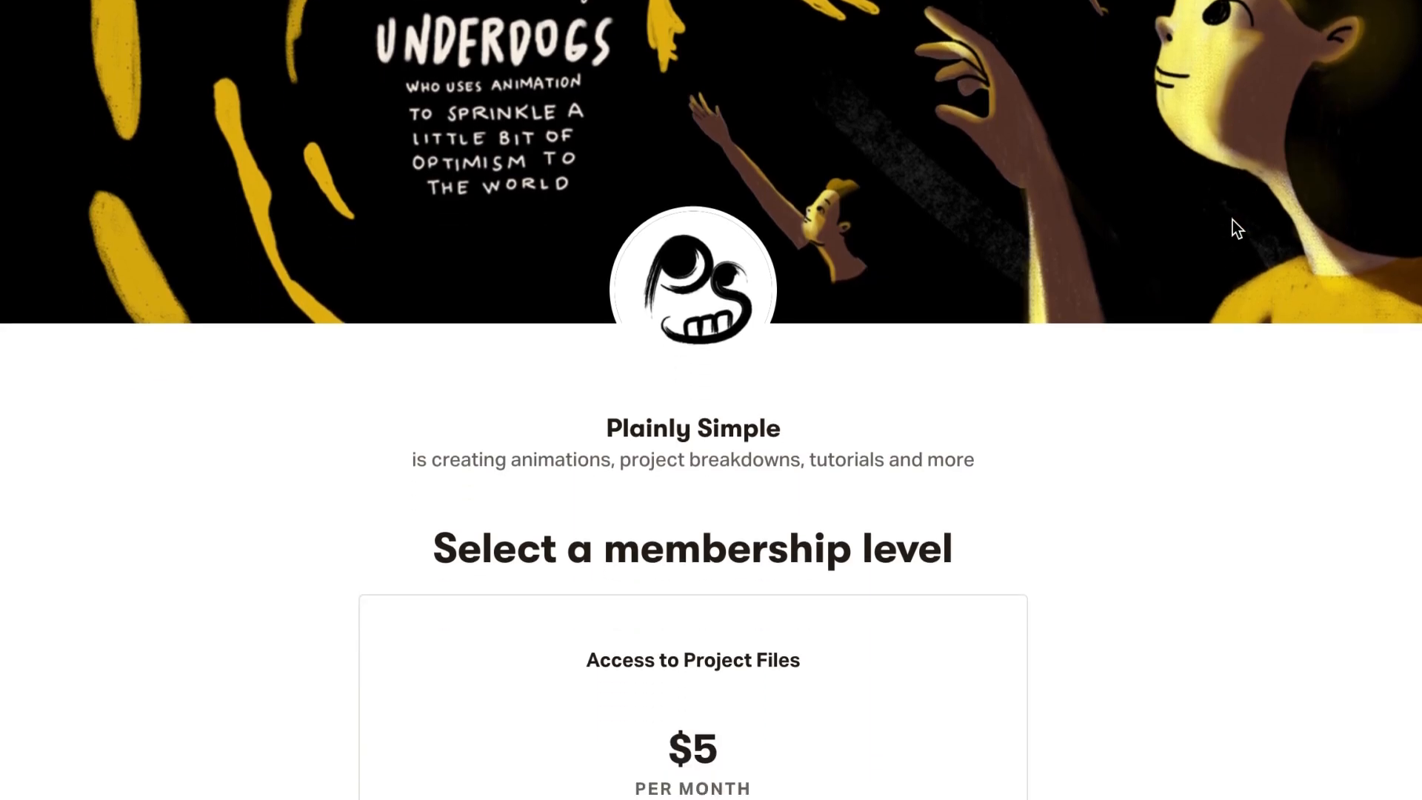
# Look through the Plainly Simple membership page in the browser, from the project files tier down to the posts.
pyautogui.scroll(-5, 1232, 219)
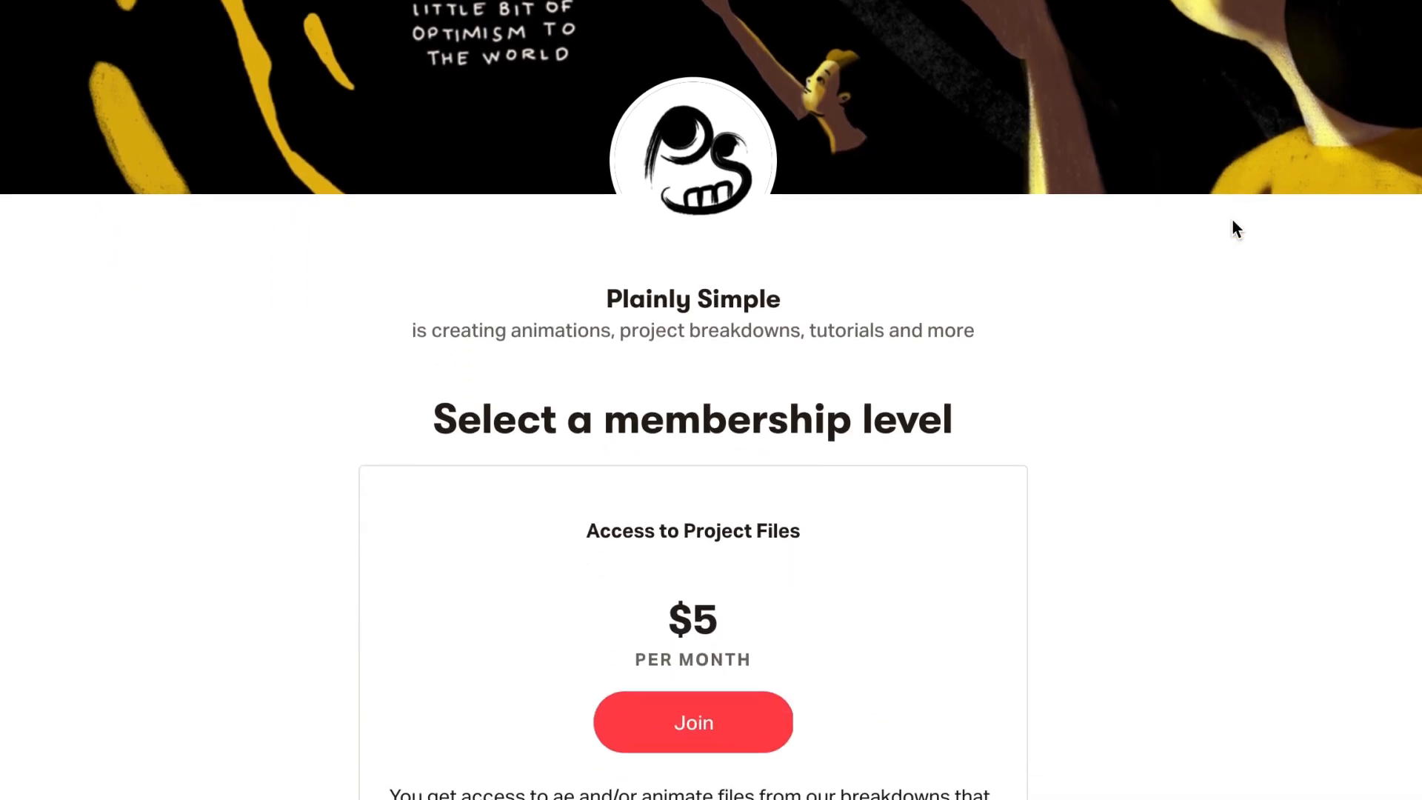
pyautogui.scroll(-10, 1232, 219)
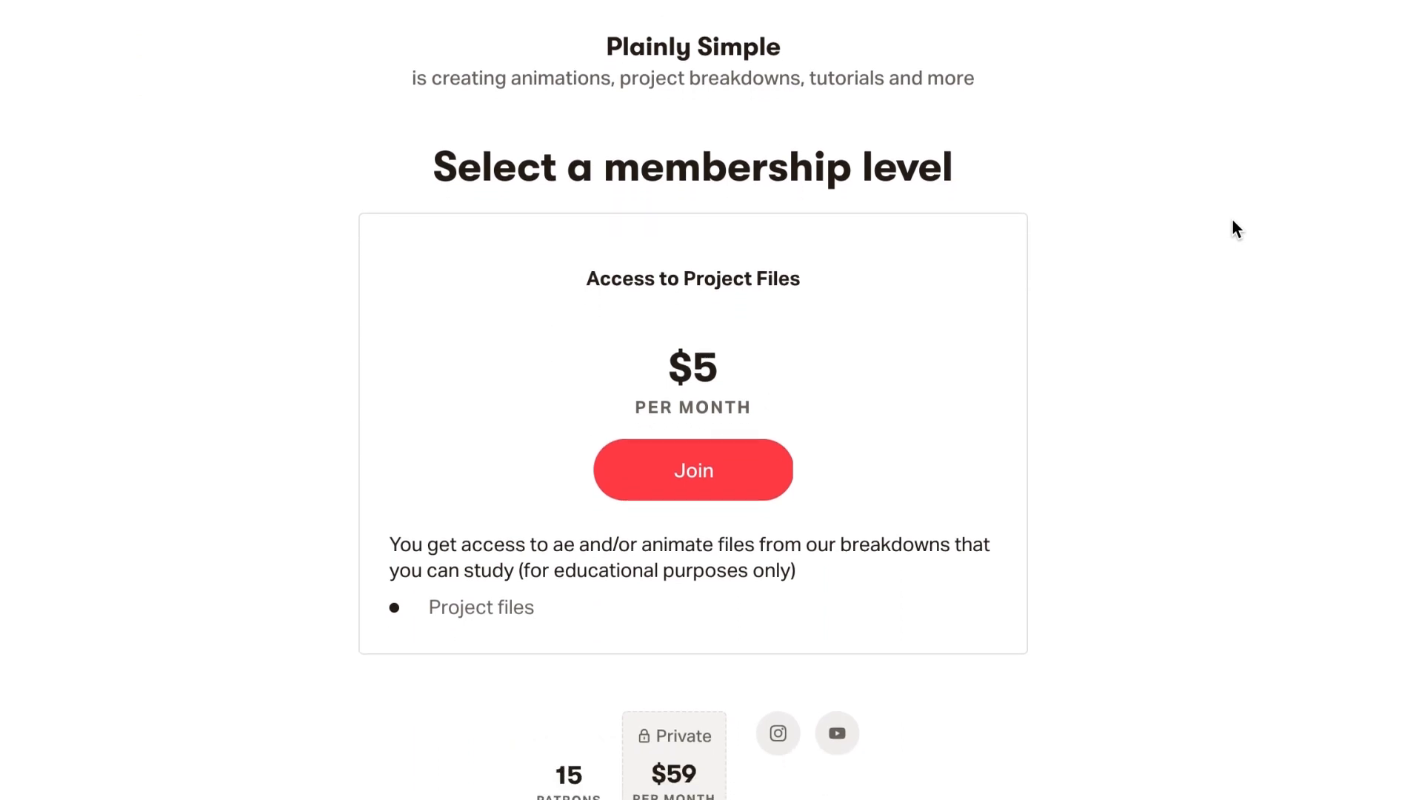
pyautogui.scroll(-10, 1232, 220)
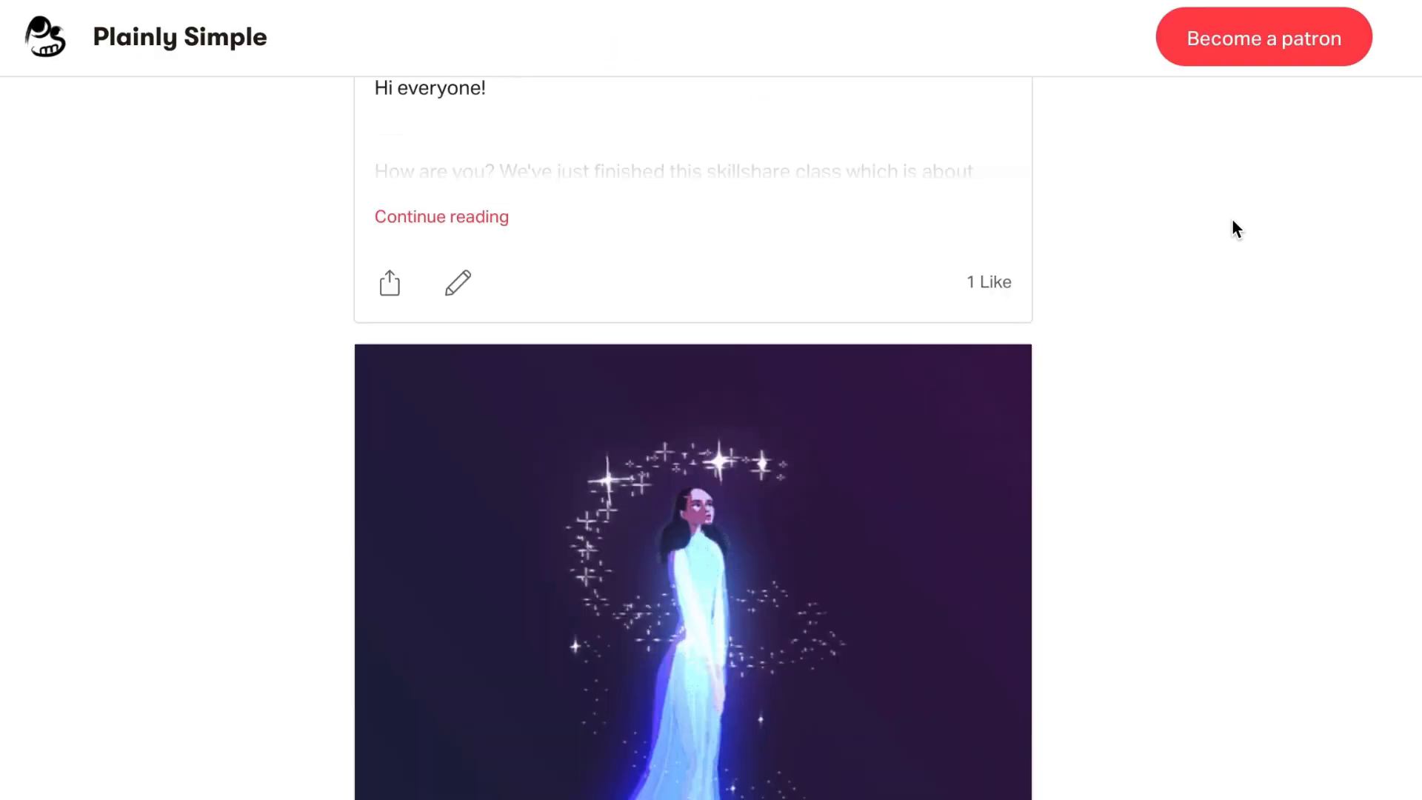
pyautogui.scroll(-2, 1232, 221)
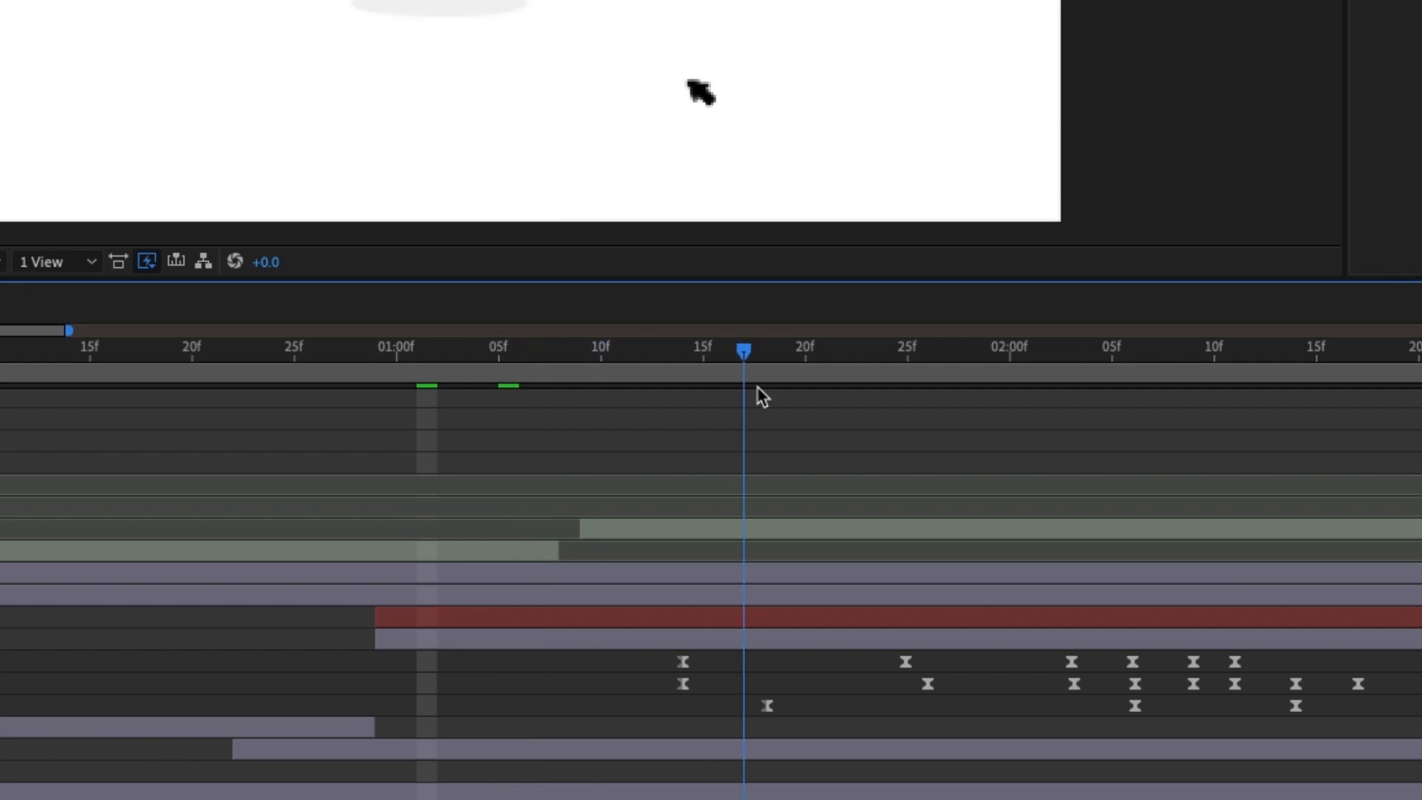
# Scrub through the After Effects timeline and step frame by frame through the character animation in Adobe Animate from frame 58.
pyautogui.moveTo(754, 388); pyautogui.dragTo(1421, 386)
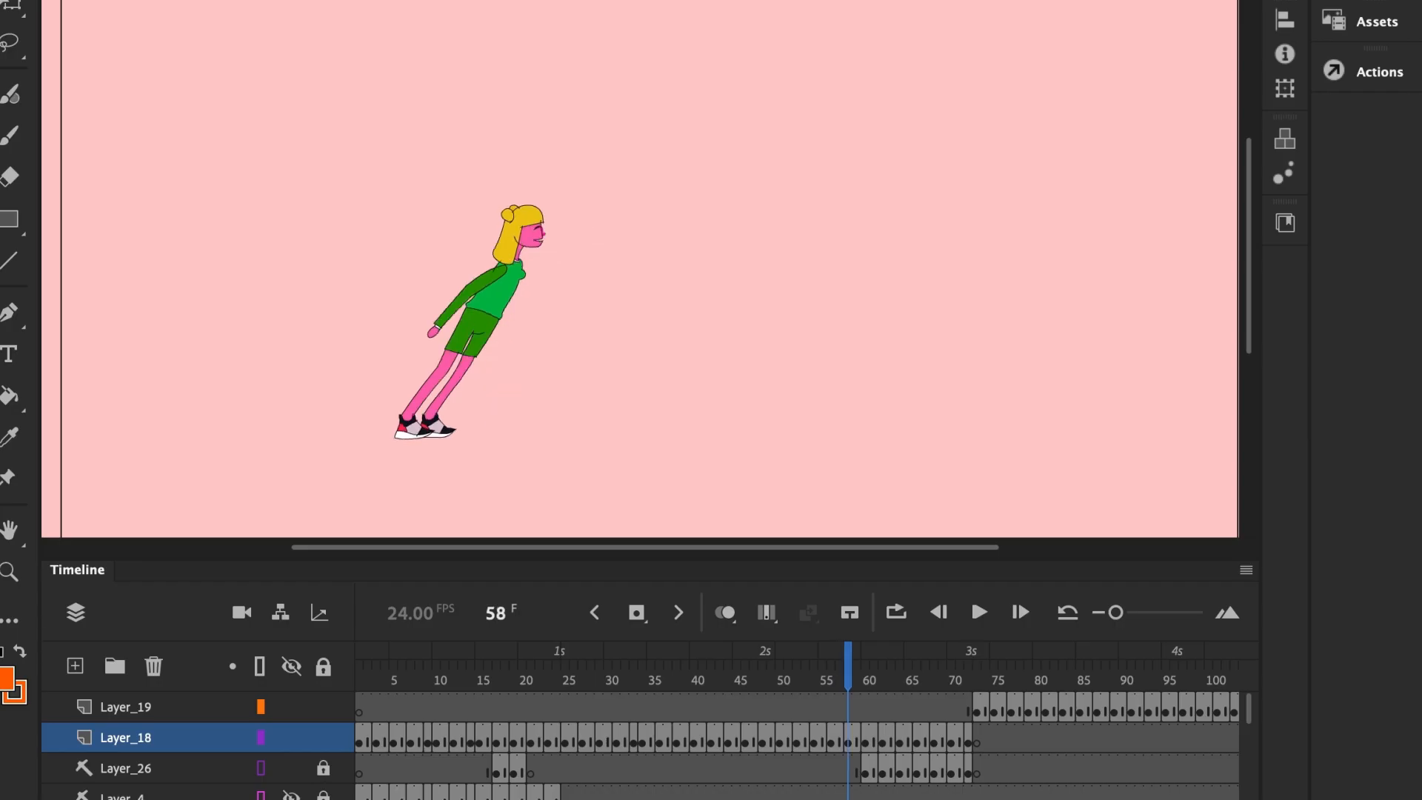
pyautogui.press('.')
pyautogui.press('.')
pyautogui.press('.')
pyautogui.press('.')
pyautogui.press('.')
pyautogui.press('.')
pyautogui.press('.')
pyautogui.press('.')
pyautogui.press('.')
pyautogui.press('.')
pyautogui.press('.')
pyautogui.press('.')
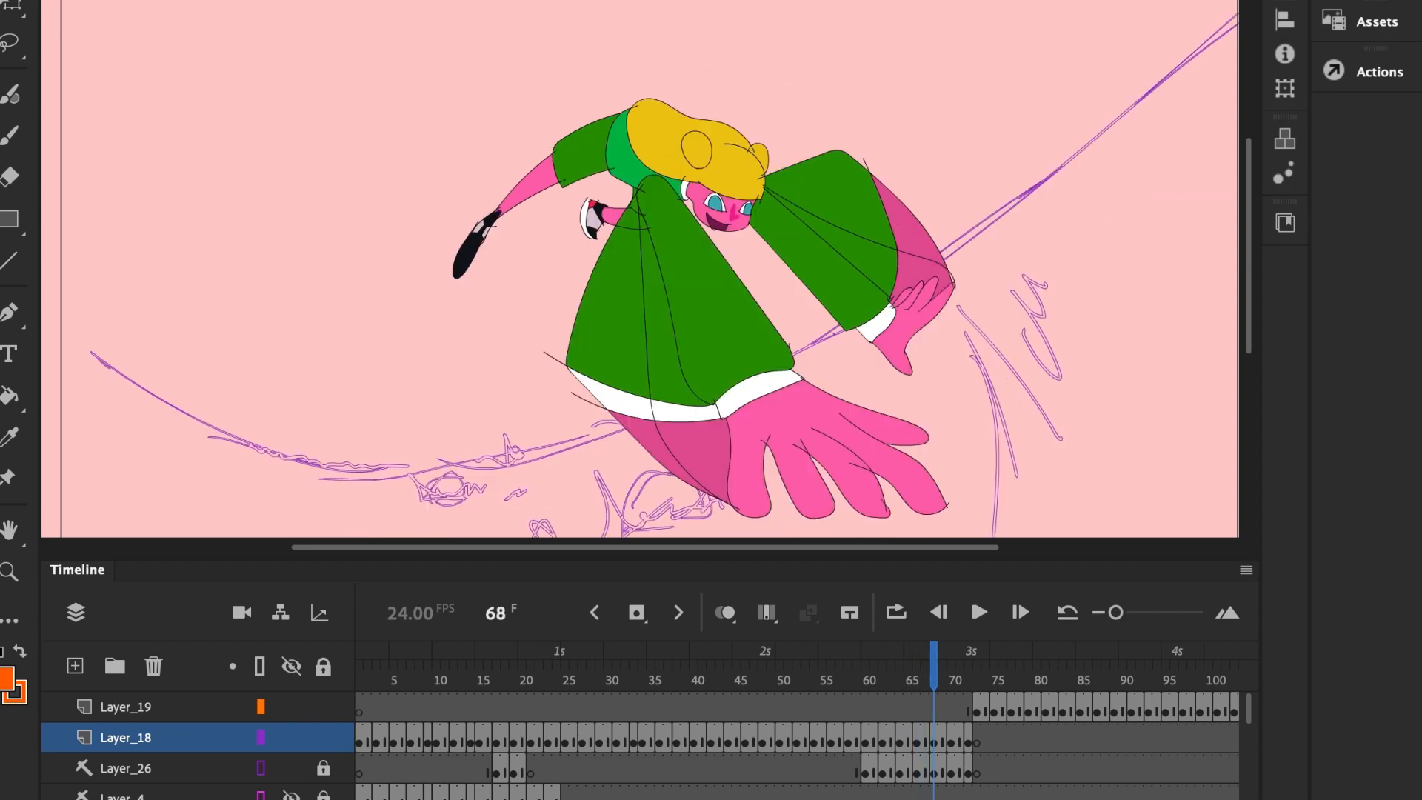
pyautogui.press('.')
pyautogui.press('.')
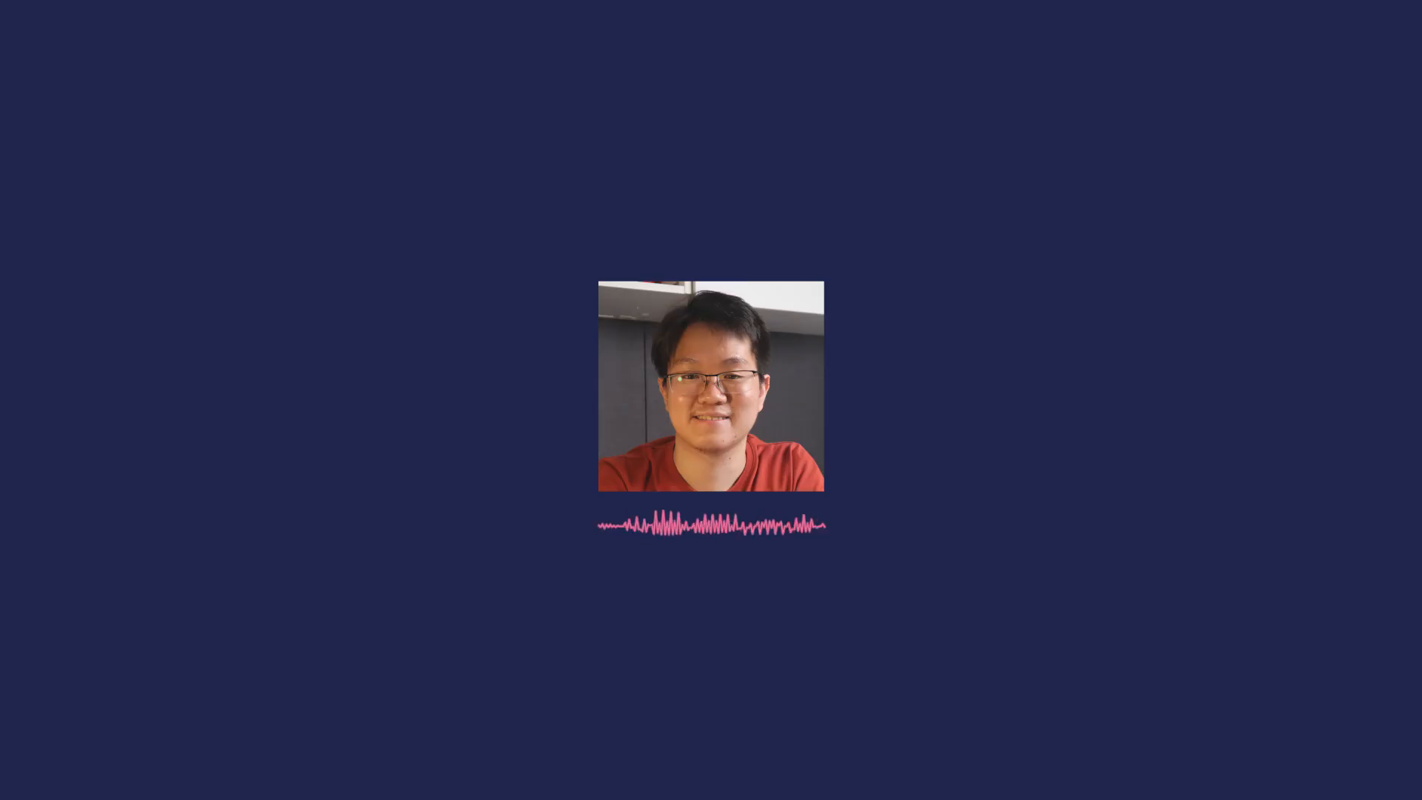